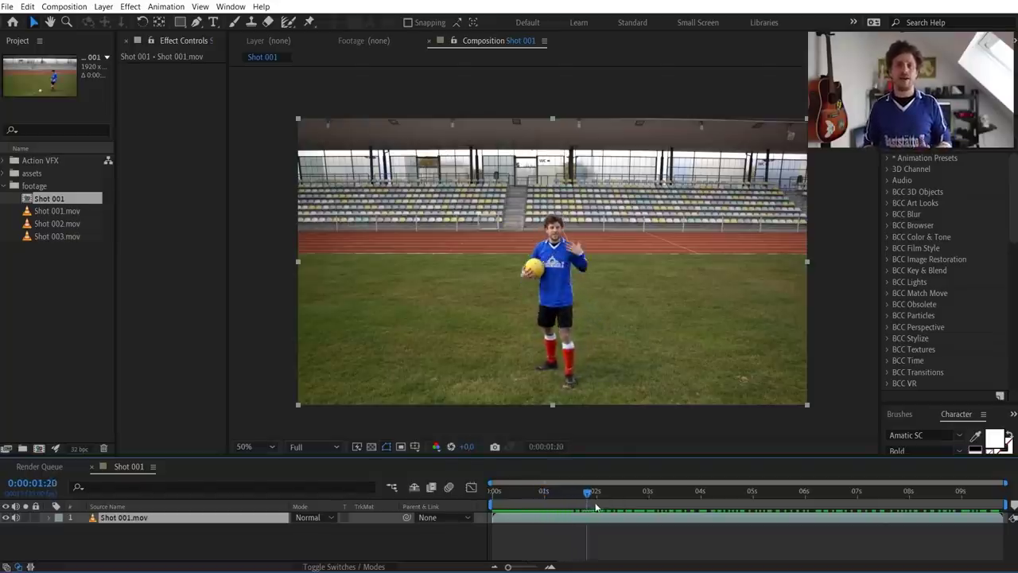
- Examine the player's head and its surroundings in the first five seconds of the Shot 001 footage
left_click_drag(633, 512, 651, 517)
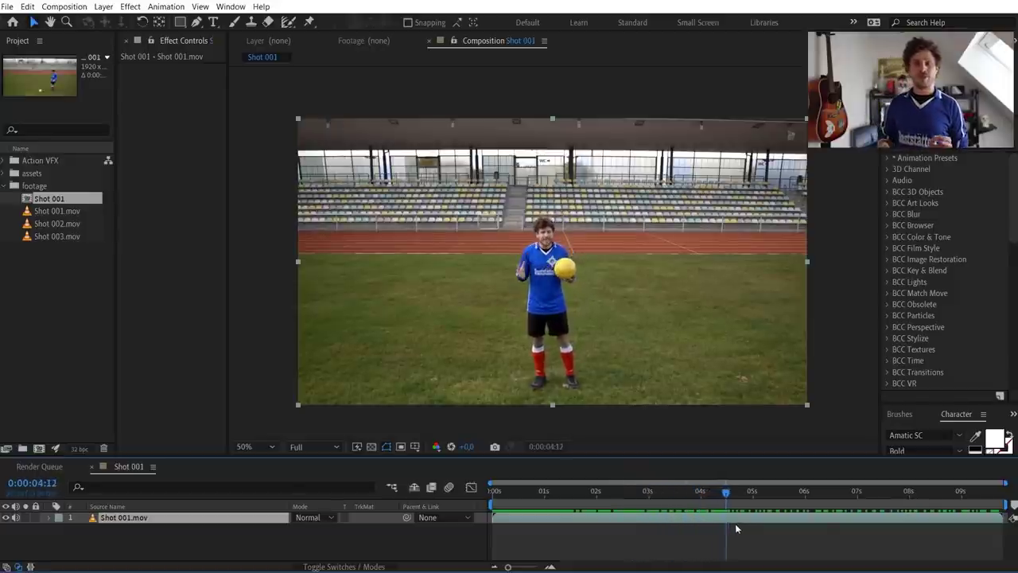
left_click_drag(776, 534, 745, 536)
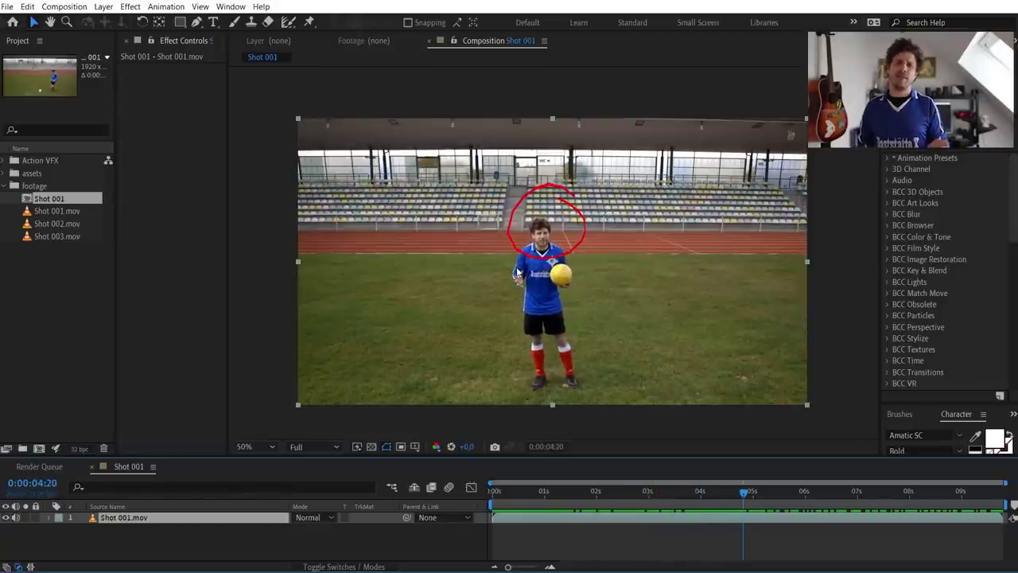
key("period")
left_click_drag(509, 285, 526, 312)
left_click_drag(704, 367, 718, 297)
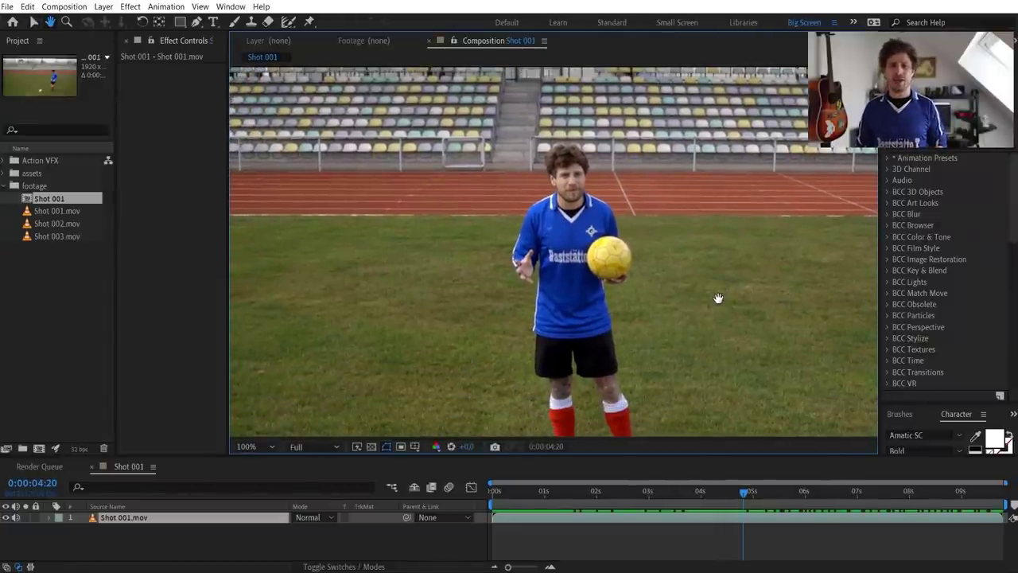
key("v")
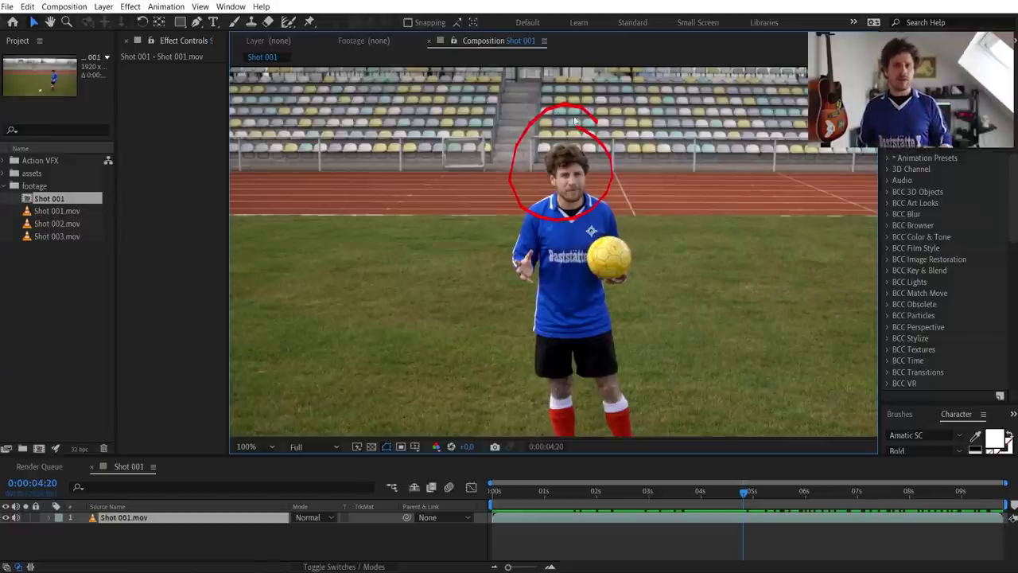
key("h")
left_click_drag(602, 183, 586, 215)
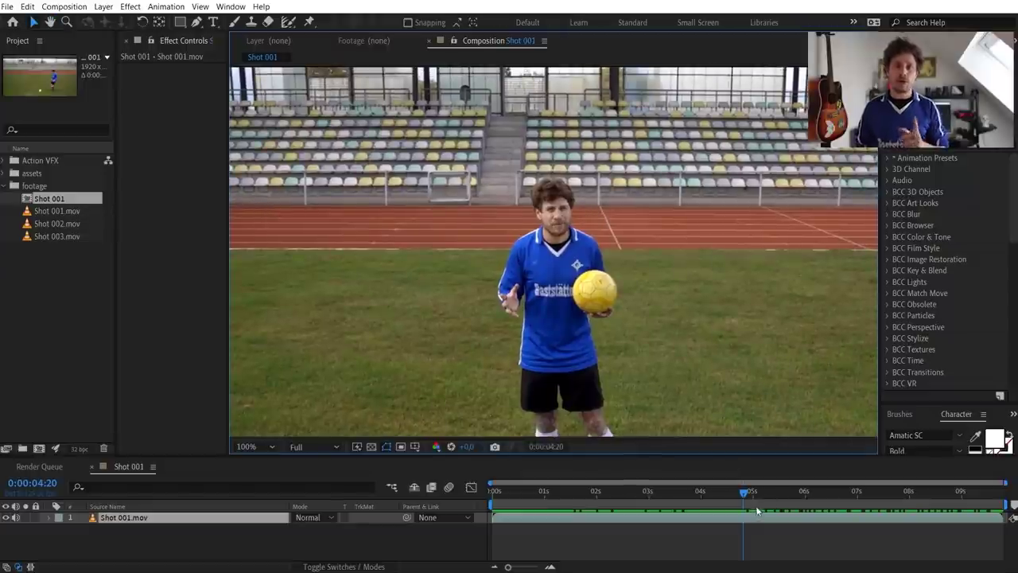
- Set the Shot 001 work area from 0:00:03:00 to 0:00:05:00 and trim the composition to it
left_click_drag(744, 494, 650, 492)
key("b")
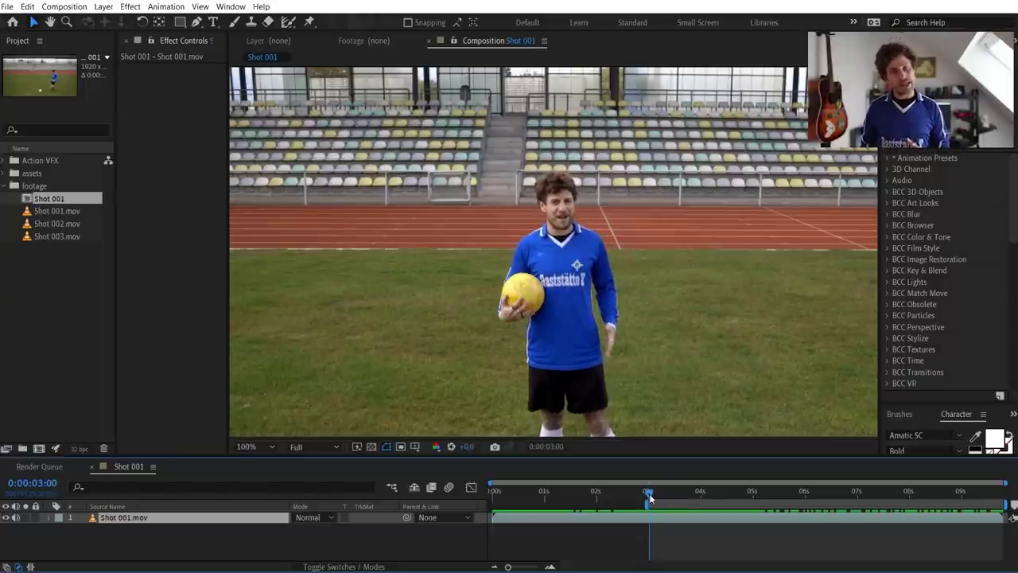
key("space")
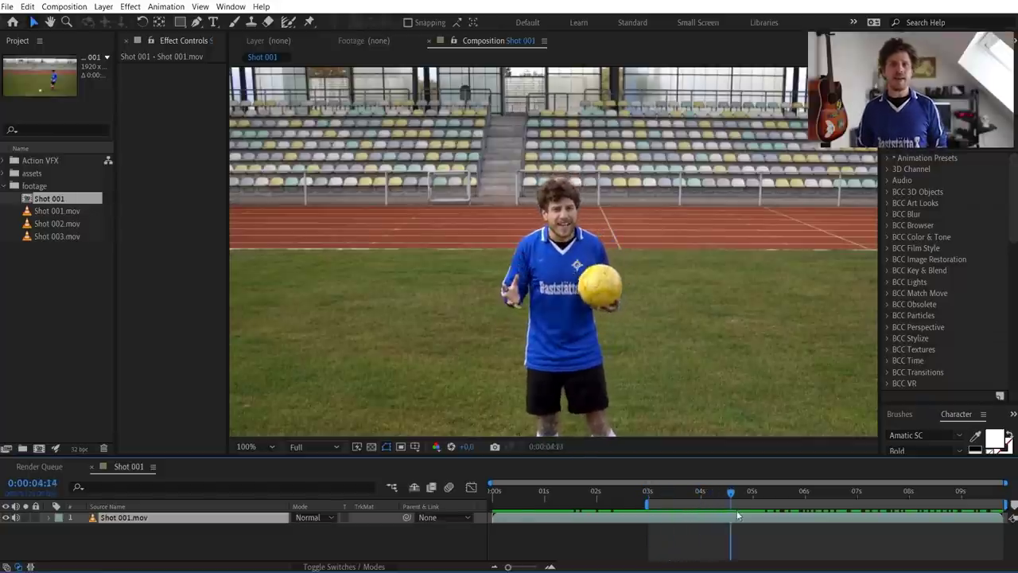
key("n")
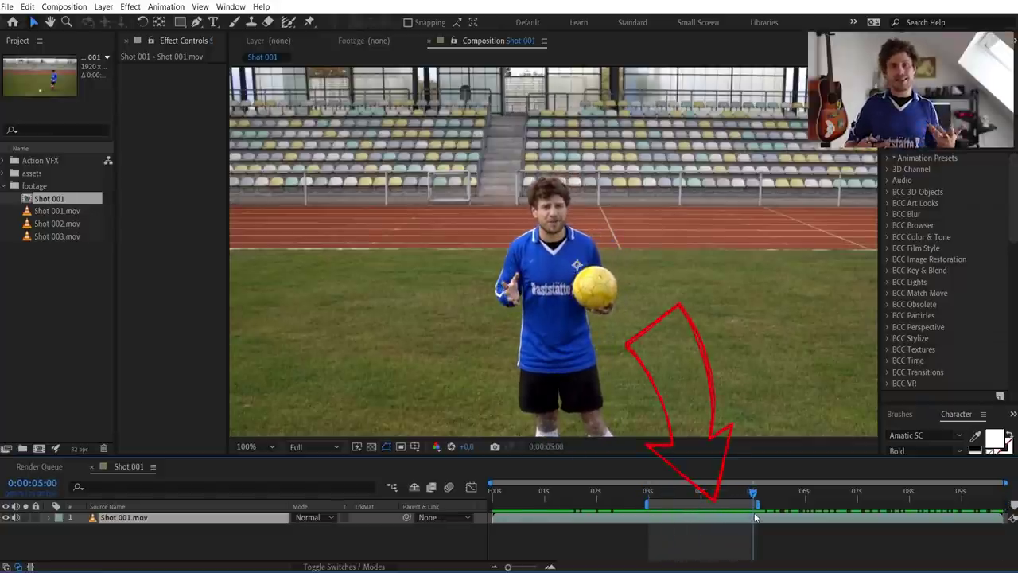
right_click(735, 504)
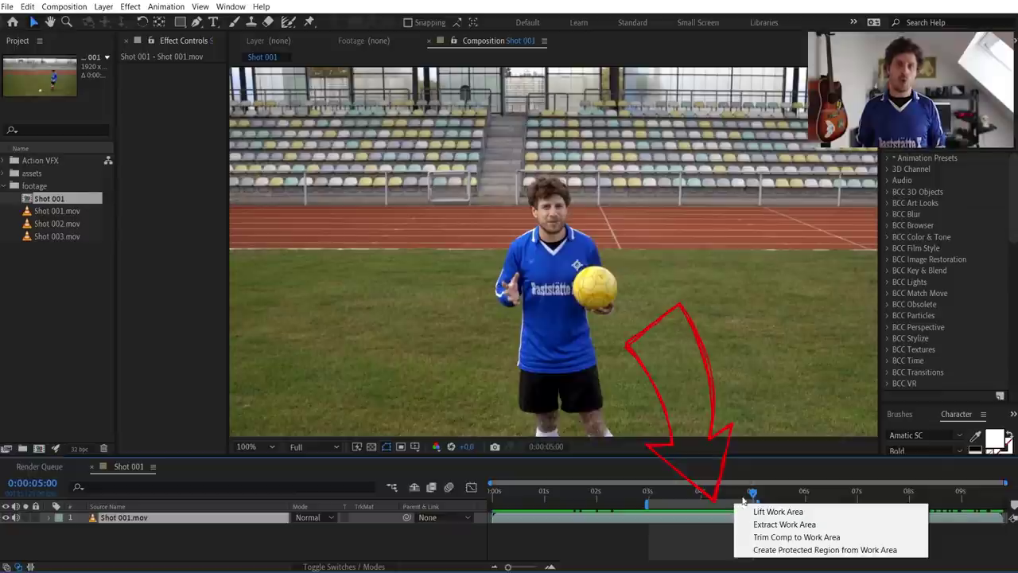
left_click(777, 538)
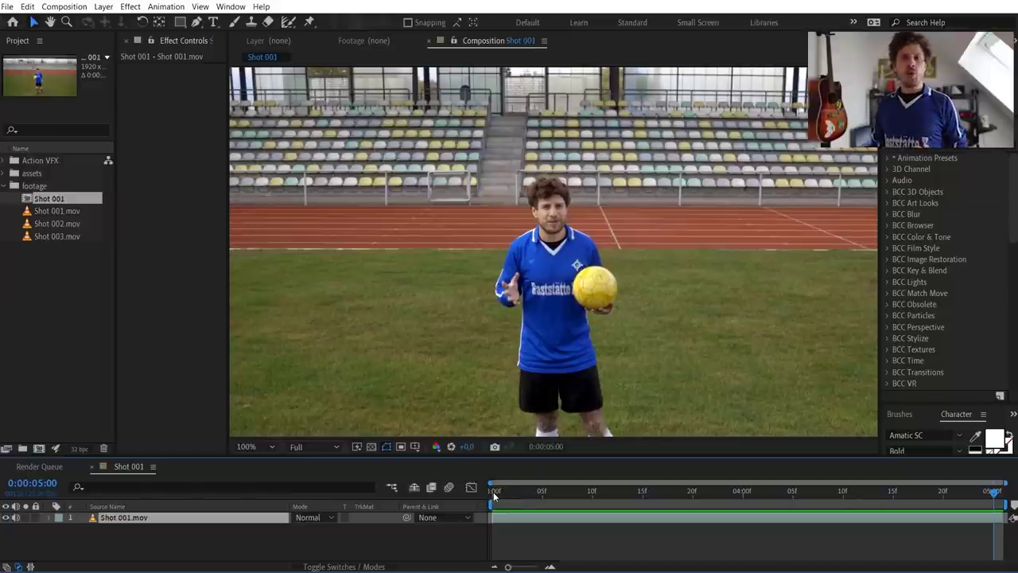
- Return to the composition's first frame, open the Shot 001.mov layer in its own viewer, and activate the Roto Brush Tool
left_click(493, 491)
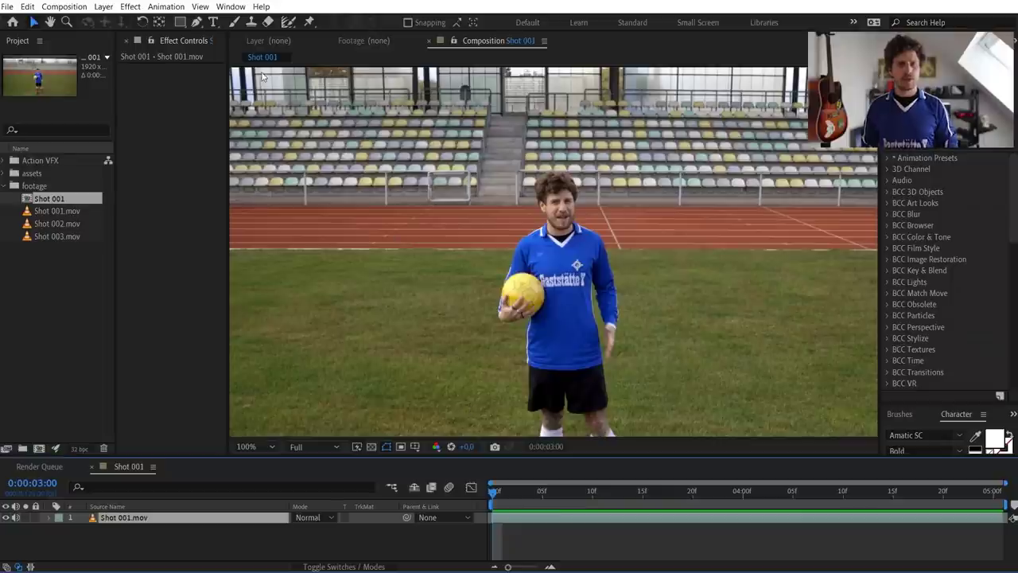
left_click(739, 332)
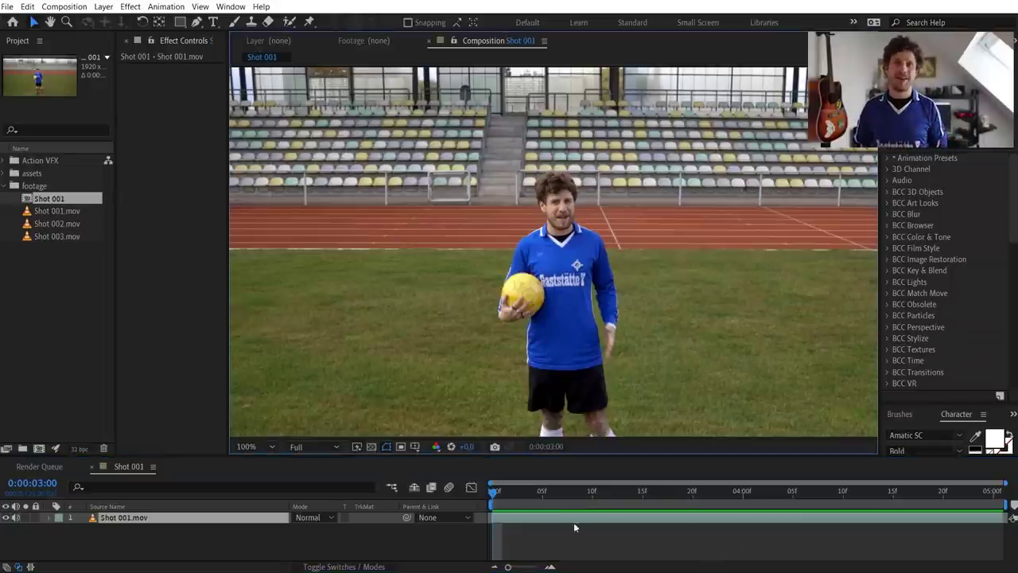
double_click(539, 524)
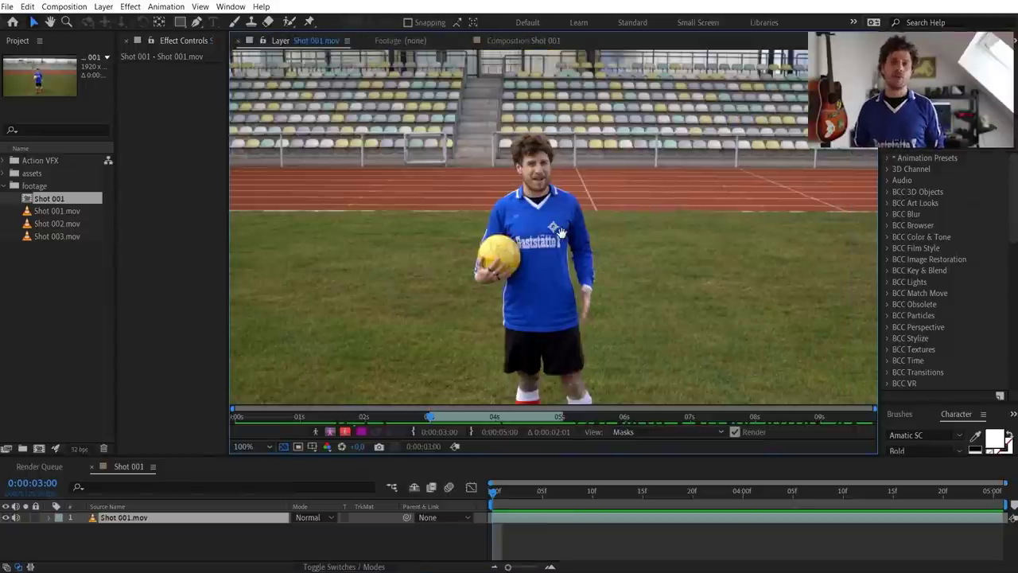
left_click_drag(562, 233, 575, 254)
left_click(291, 22)
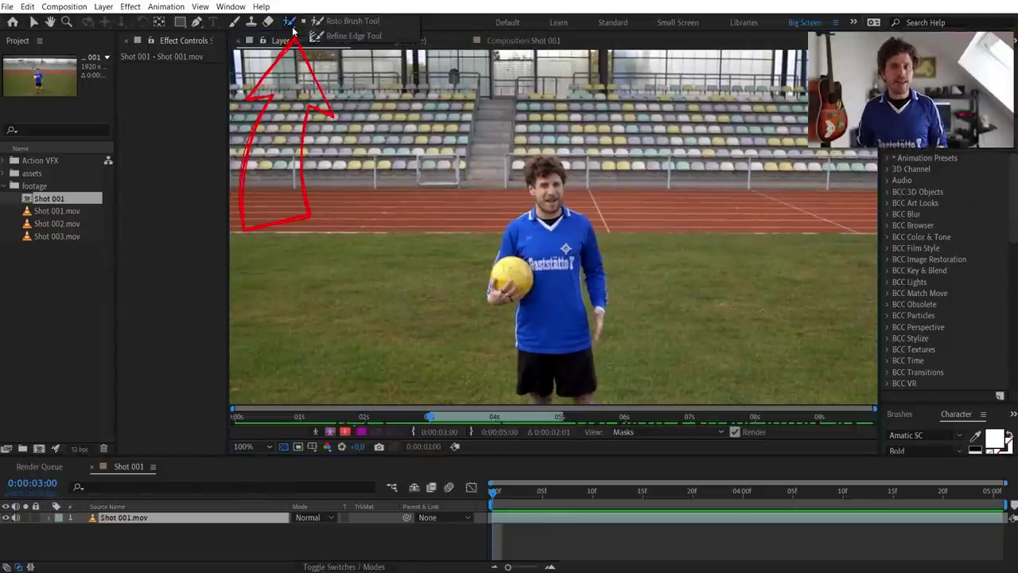
left_click(341, 27)
- Roto-brush the player's head and upper shirt as foreground, excluding the background areas on both sides of the hair
scroll(564, 215, "up", 1)
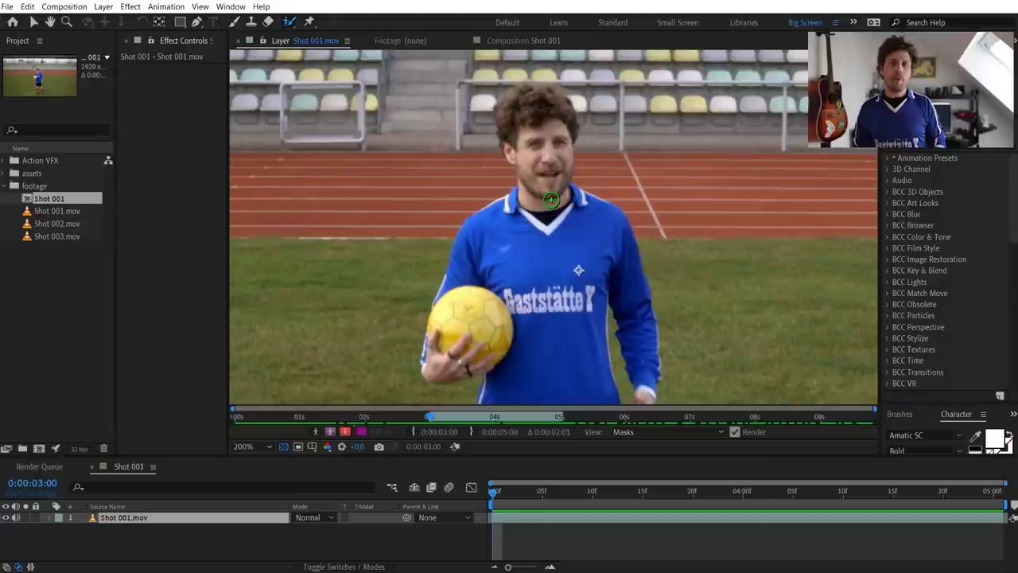
mouse_move(475, 246)
left_mouse_down()
mouse_move(524, 186)
mouse_move(505, 111)
mouse_move(529, 89)
mouse_move(565, 110)
mouse_move(560, 168)
mouse_move(599, 216)
mouse_move(529, 235)
left_mouse_up()
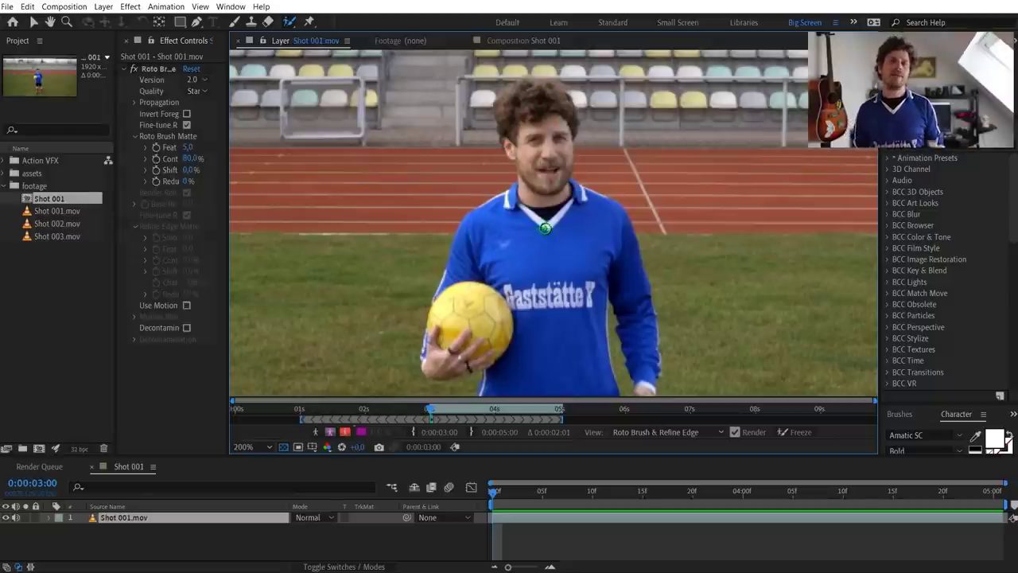
scroll(552, 122, "up", 1)
mouse_move(546, 112)
left_mouse_down()
mouse_move(571, 241)
mouse_move(597, 296)
left_mouse_up()
left_click_drag(525, 94, 470, 159)
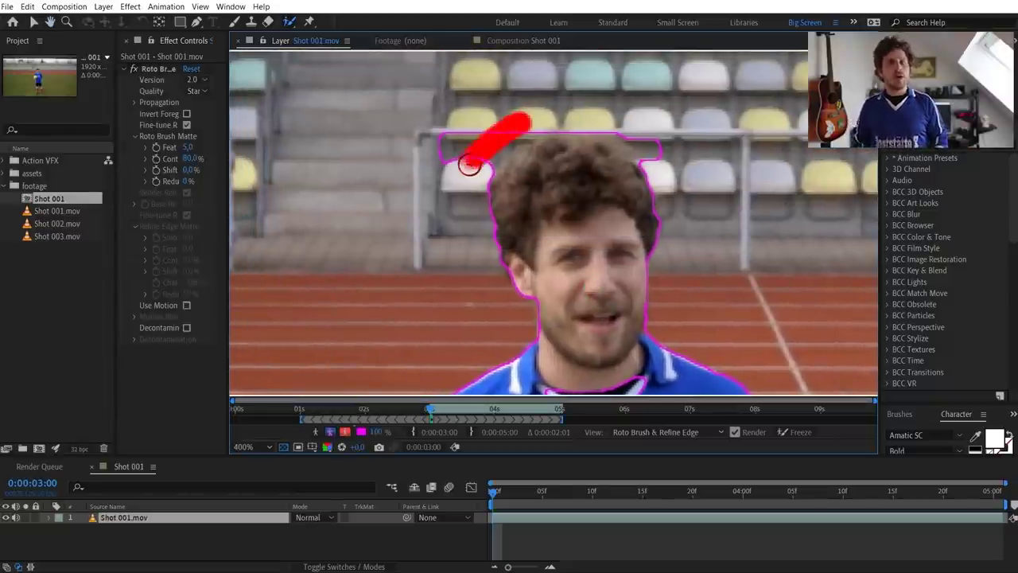
mouse_move(655, 136)
left_mouse_down()
mouse_move(660, 166)
mouse_move(689, 198)
left_mouse_up()
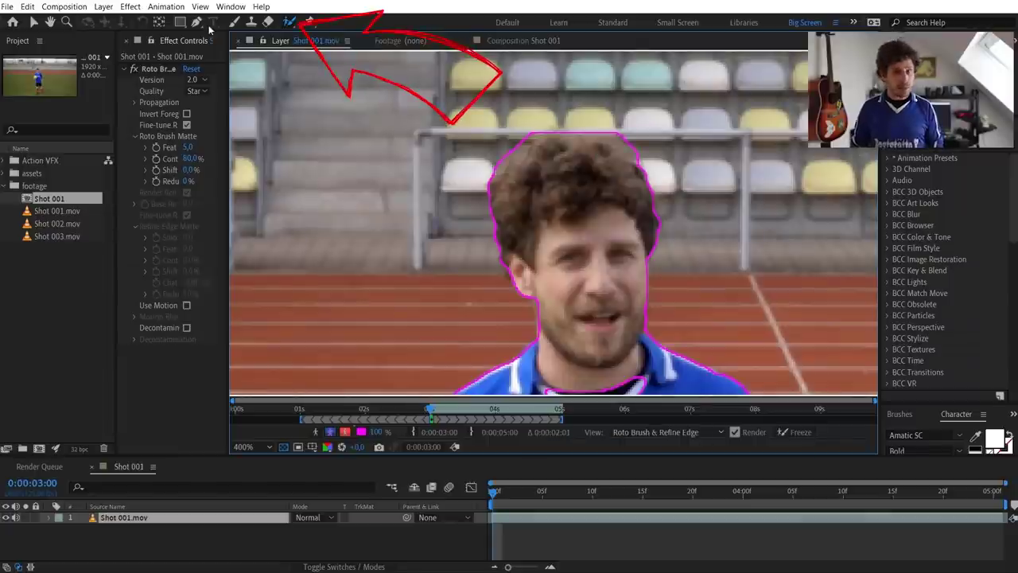
- Paint a Refine Edge stroke along the player's hairline from one ear over the head to the other
left_click_drag(289, 21, 330, 42)
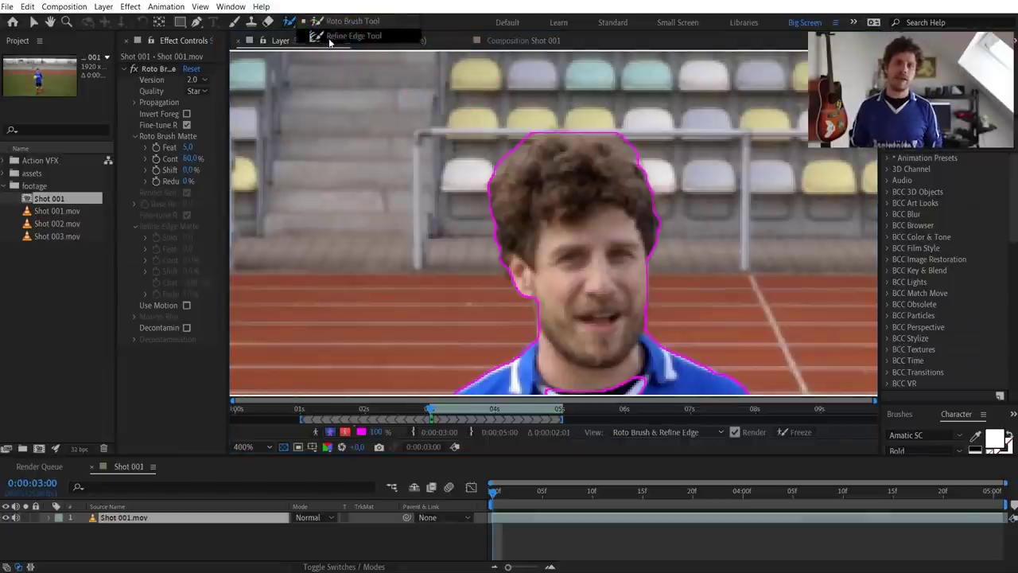
left_click(331, 39)
mouse_move(510, 259)
left_mouse_down()
mouse_move(486, 195)
mouse_move(495, 157)
mouse_move(549, 136)
mouse_move(629, 143)
mouse_move(657, 226)
mouse_move(650, 255)
left_mouse_up()
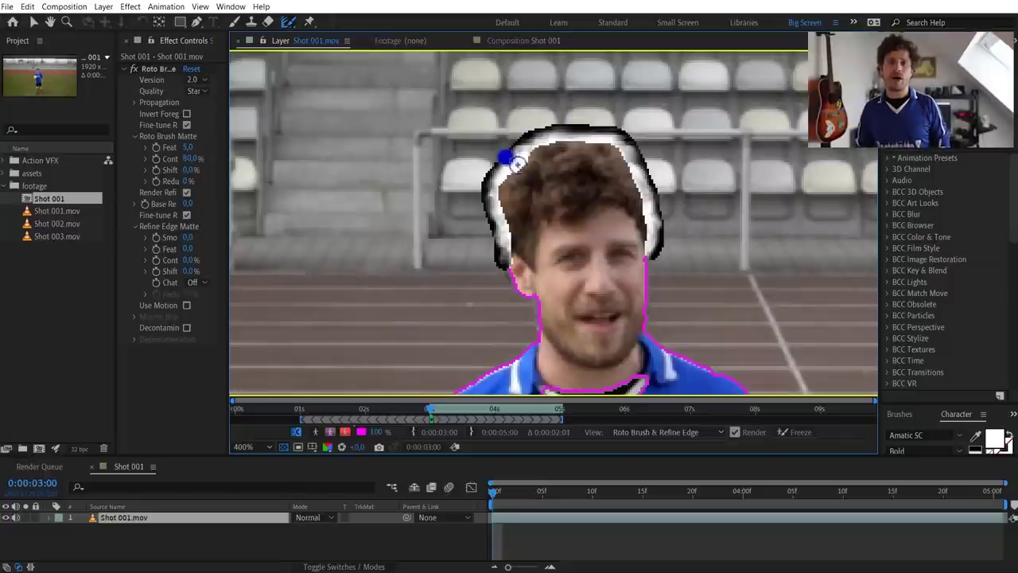
key("comma")
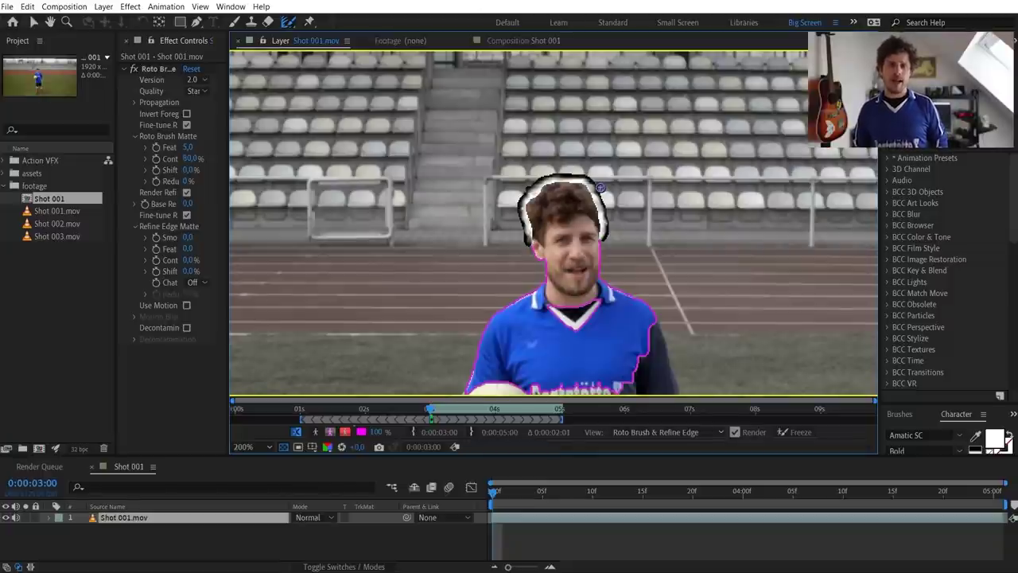
- Add the dark neckline and white collar to the foreground selection with the Roto Brush
left_click_drag(636, 267, 707, 171)
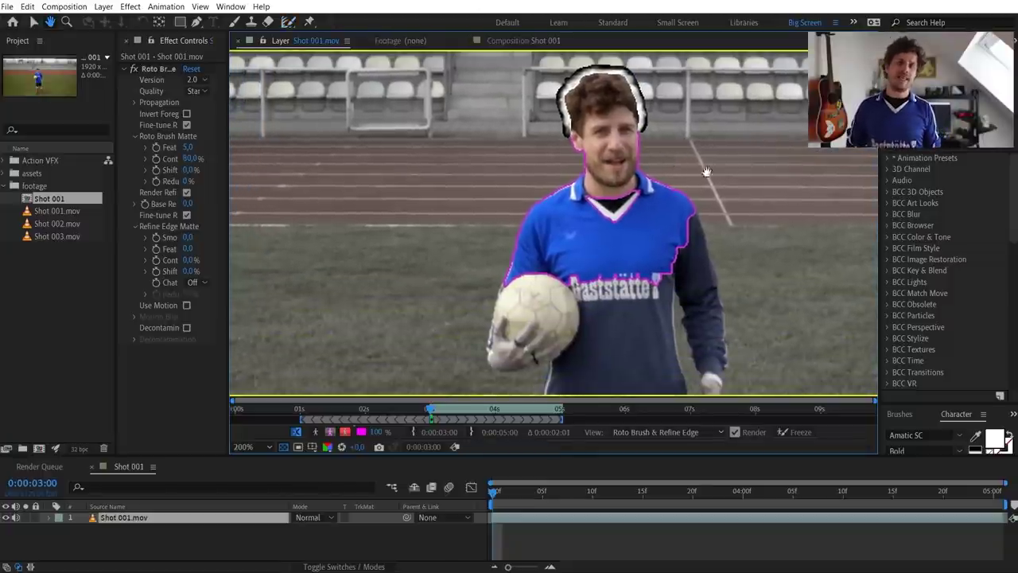
key("alt+w")
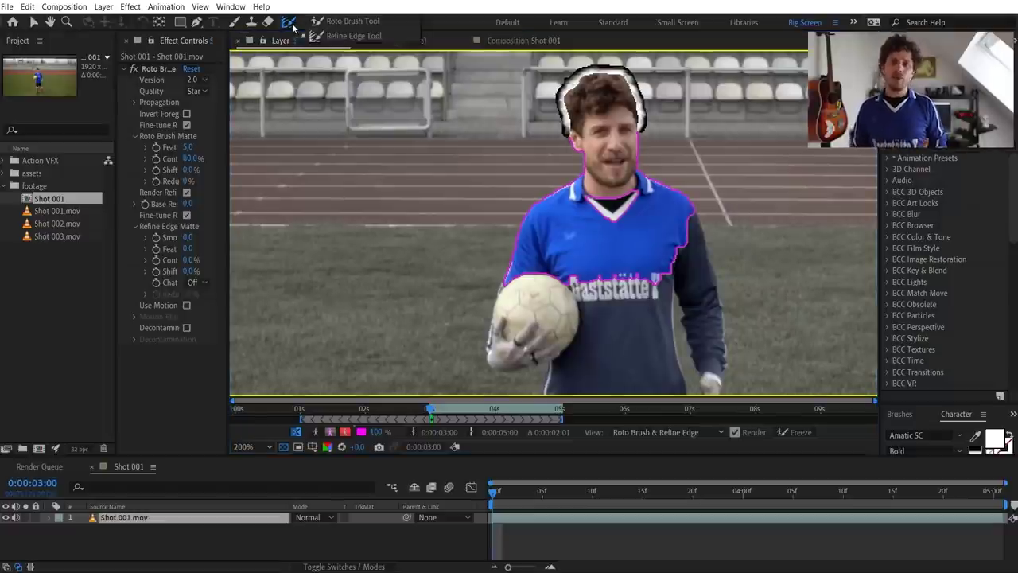
left_click_drag(602, 211, 633, 205)
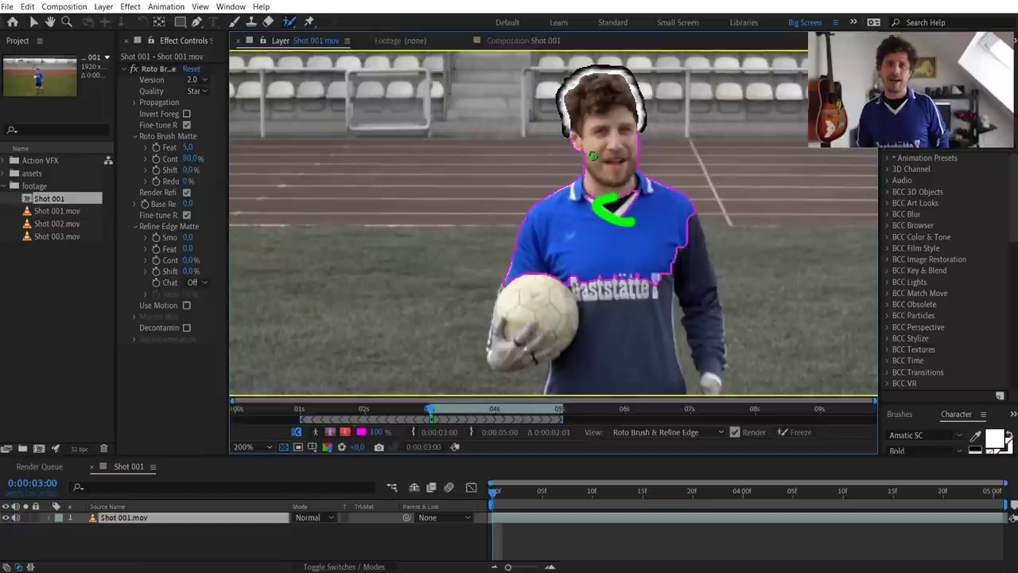
left_click(296, 26)
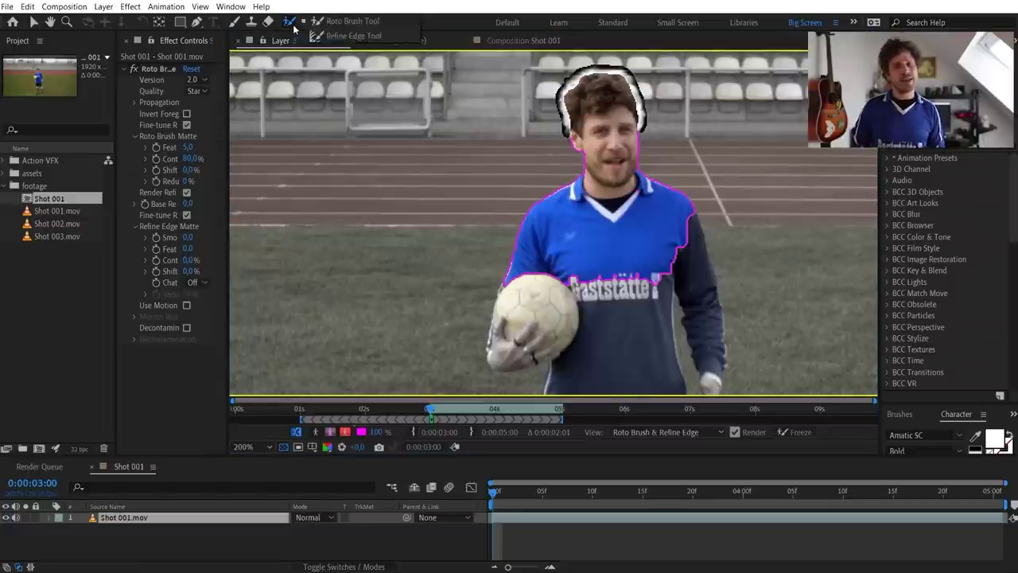
left_click(313, 26)
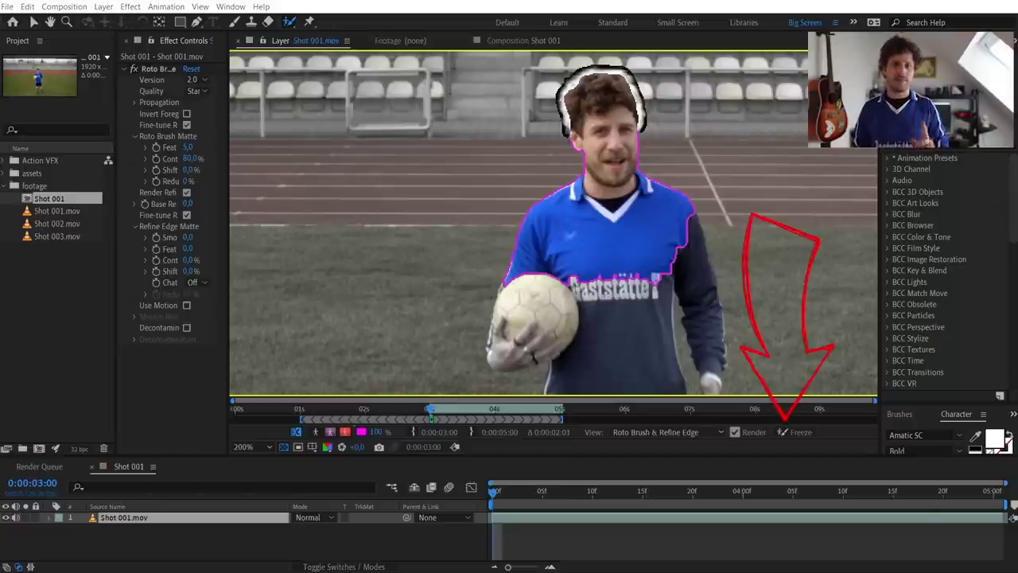
- Freeze the Roto Brush and Refine Edge propagation for the trimmed range and widen the effect settings panel
left_click(787, 432)
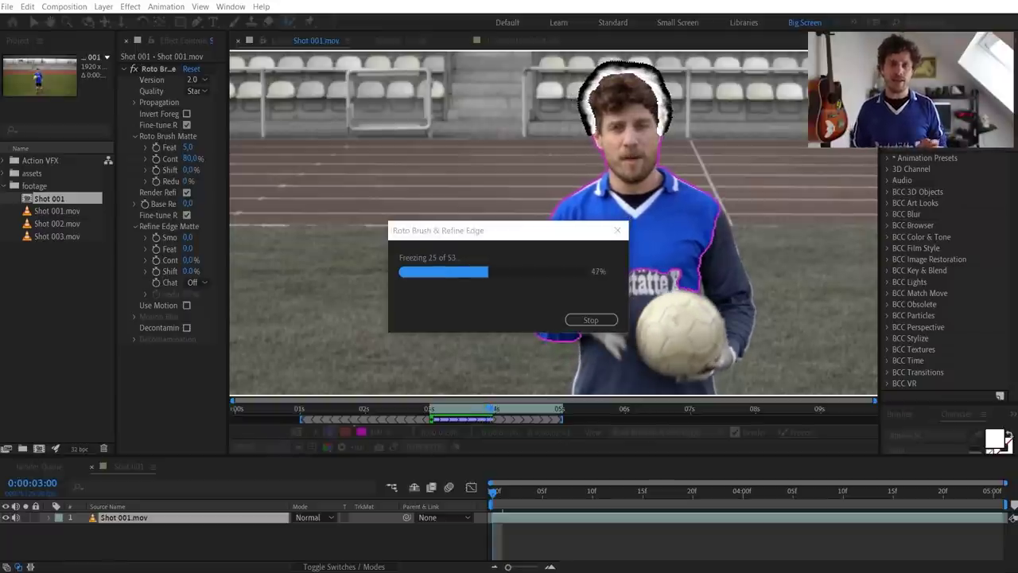
mouse_move(564, 236)
left_mouse_down()
mouse_move(514, 157)
mouse_move(457, 102)
left_mouse_up()
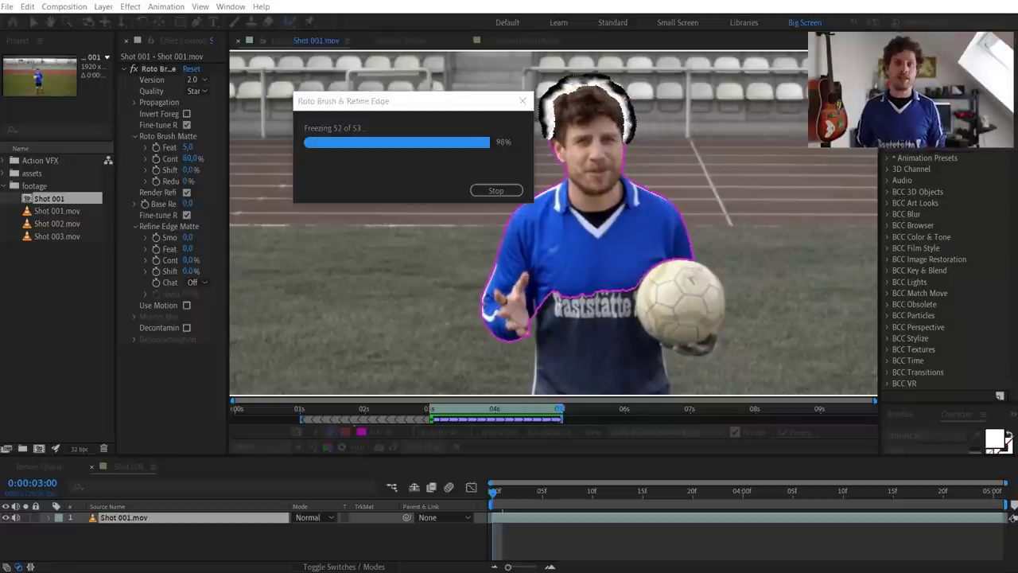
left_click_drag(231, 286, 313, 284)
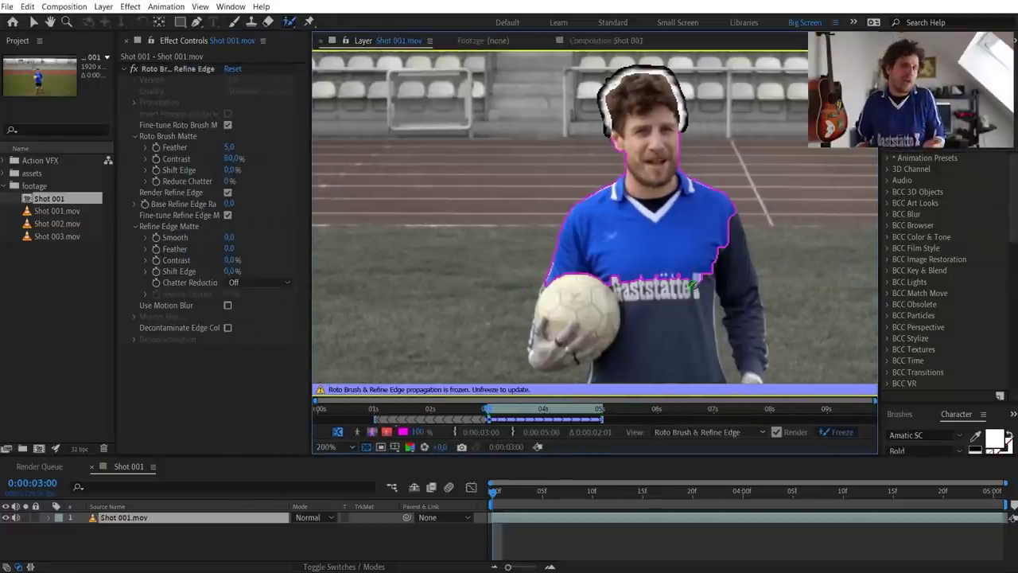
- Show the Shot 001 composition on a transparency grid, with the cut-out player enlarged to 200%
left_click_drag(753, 259, 726, 297)
left_click(604, 41)
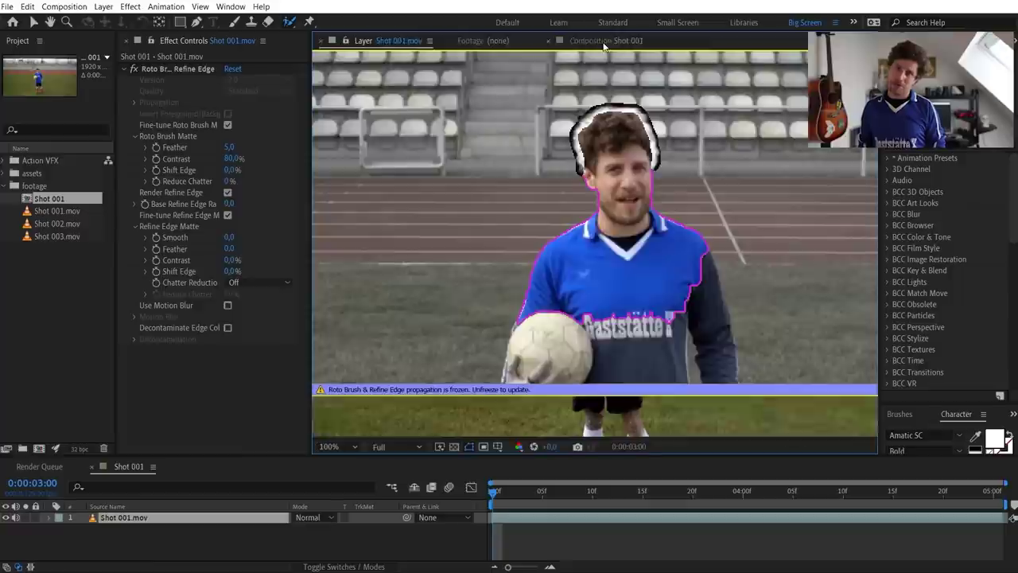
left_click(454, 446)
scroll(728, 225, "up", 1)
left_click_drag(666, 184, 652, 260)
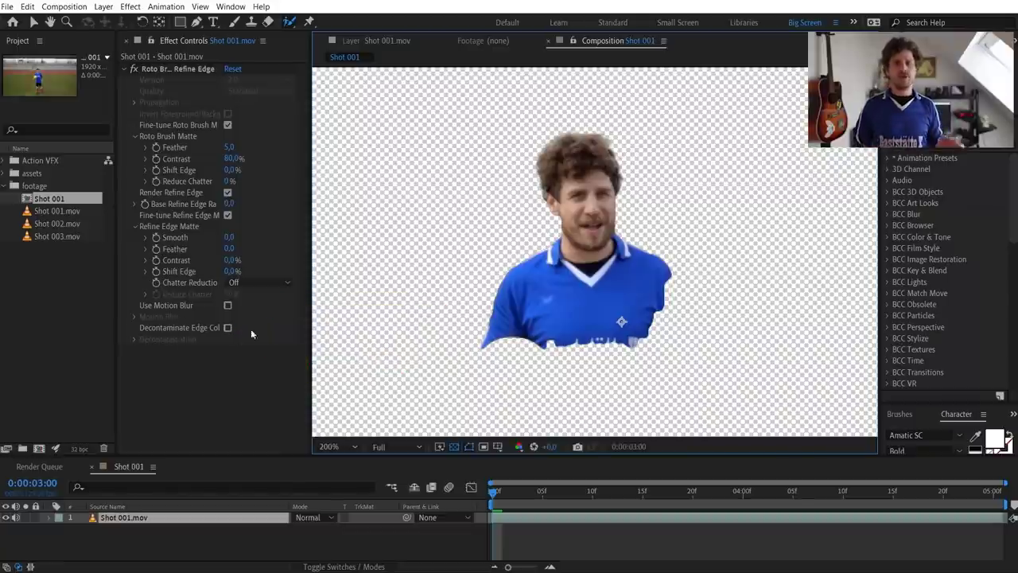
- Compare the player's cutout edges with Decontaminate Edge Colors enabled and disabled, leaving the option disabled
left_click_drag(115, 321, 65, 326)
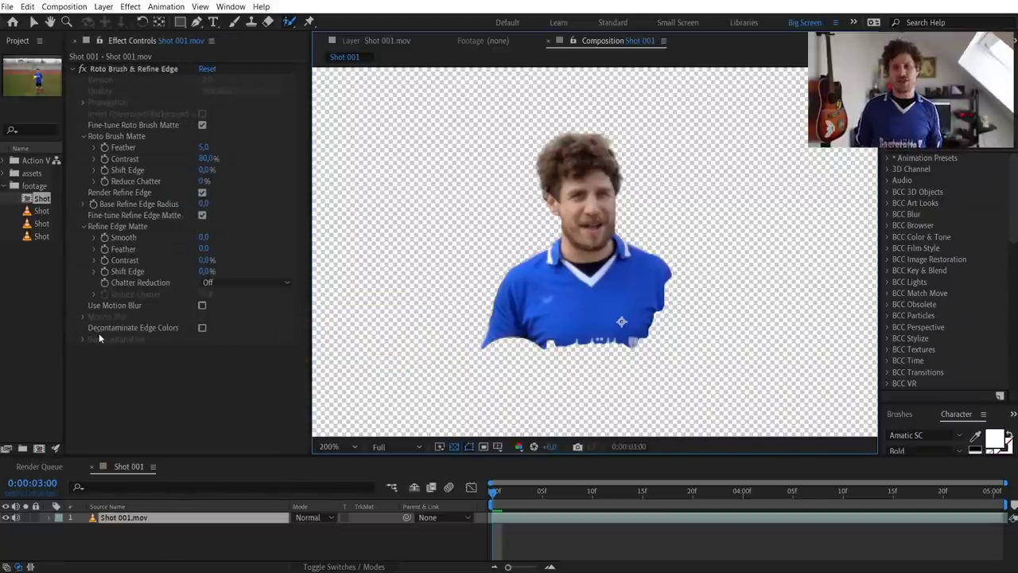
left_click(202, 328)
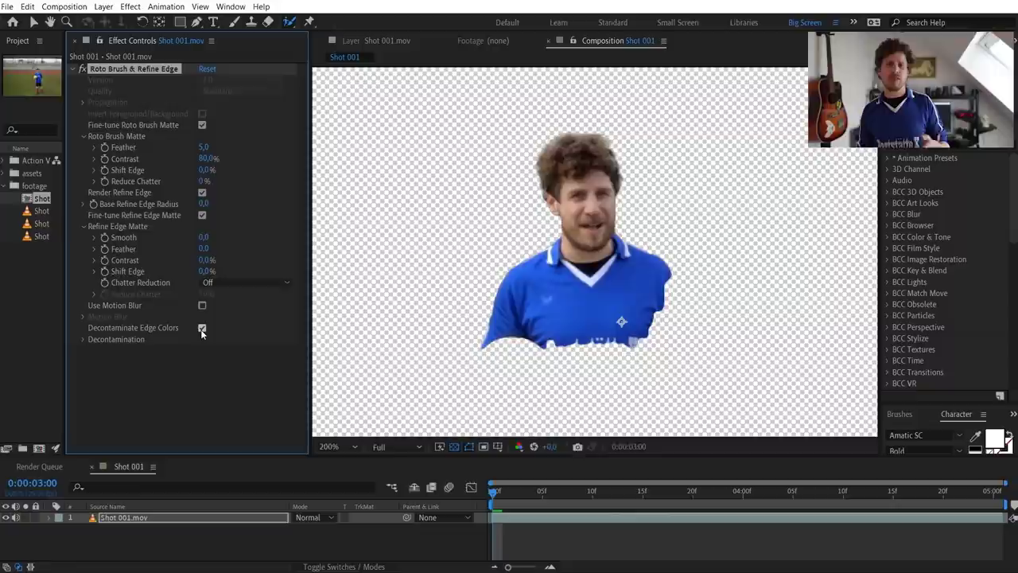
left_click(202, 328)
left_click(202, 328)
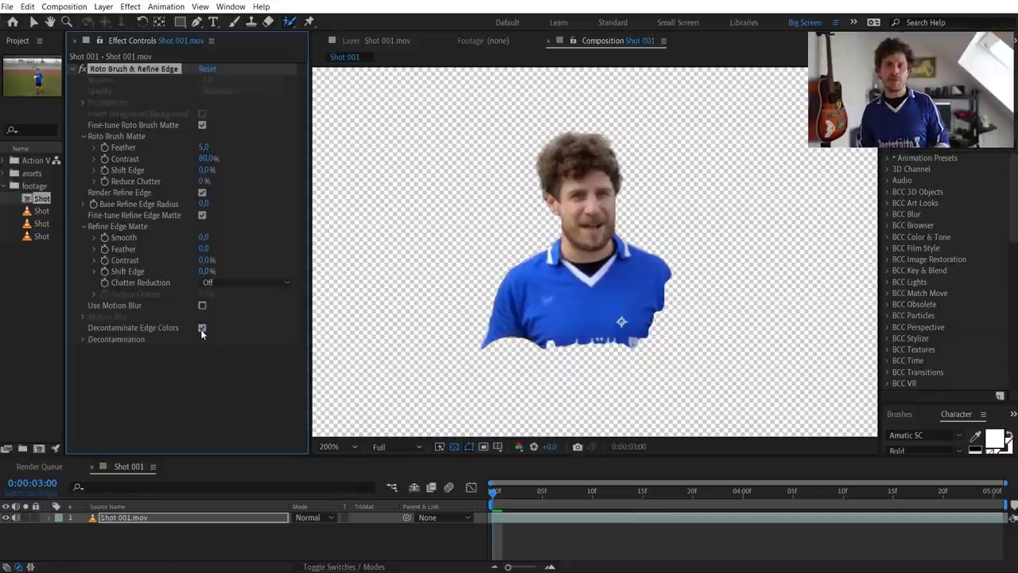
left_click(202, 328)
scroll(558, 296, "up", 1)
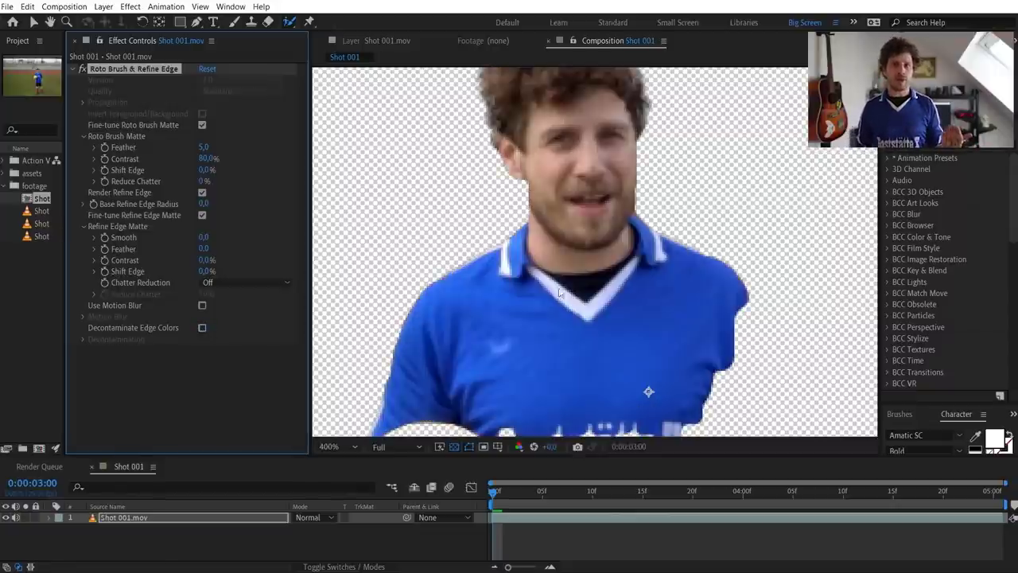
- Enable Decontaminate Edge Colors and Use Motion Blur for the player's Roto Brush cutout
left_click_drag(559, 210, 572, 315)
left_click(202, 328)
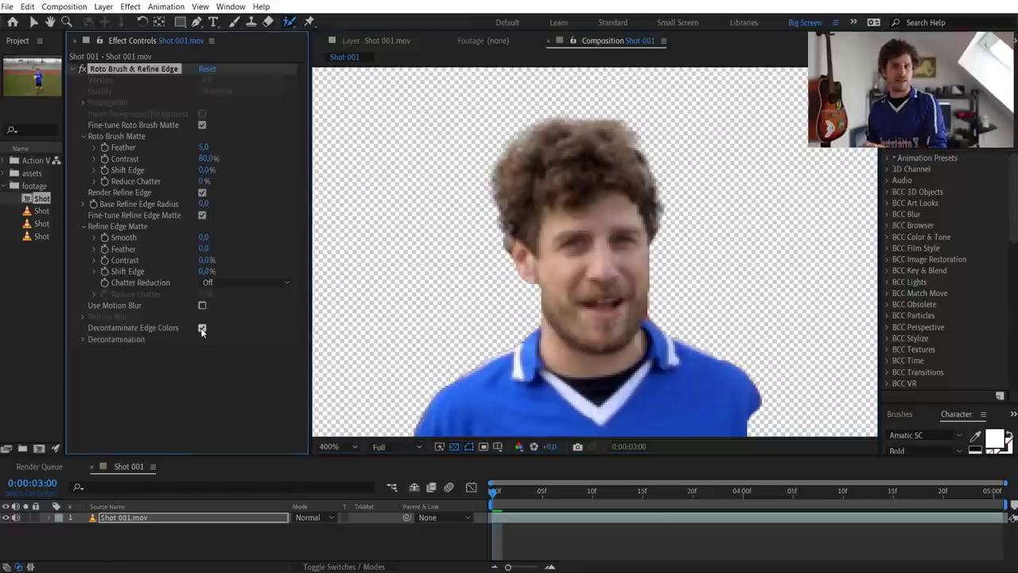
left_click(202, 328)
left_click(202, 328)
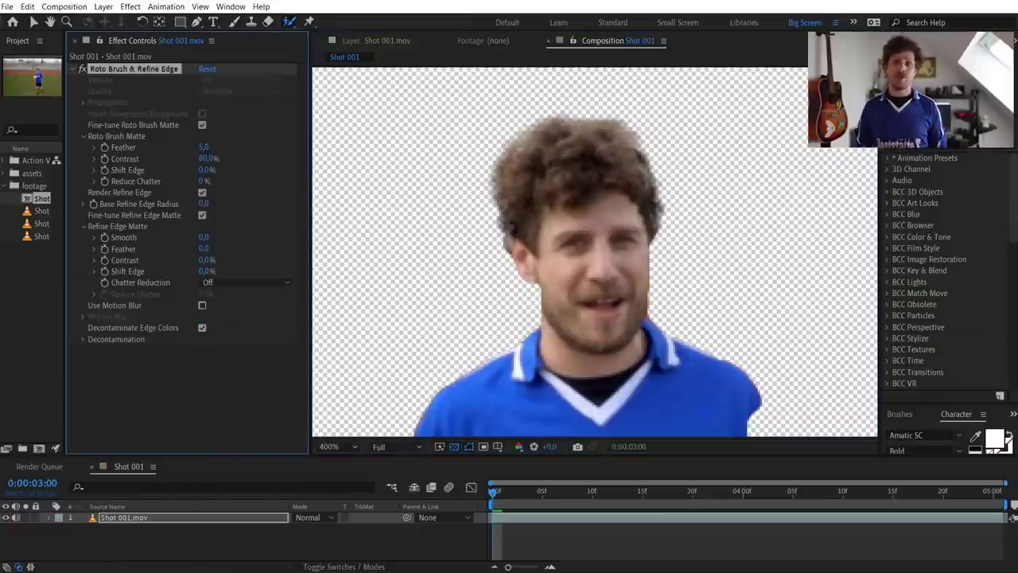
scroll(805, 253, "down", 2)
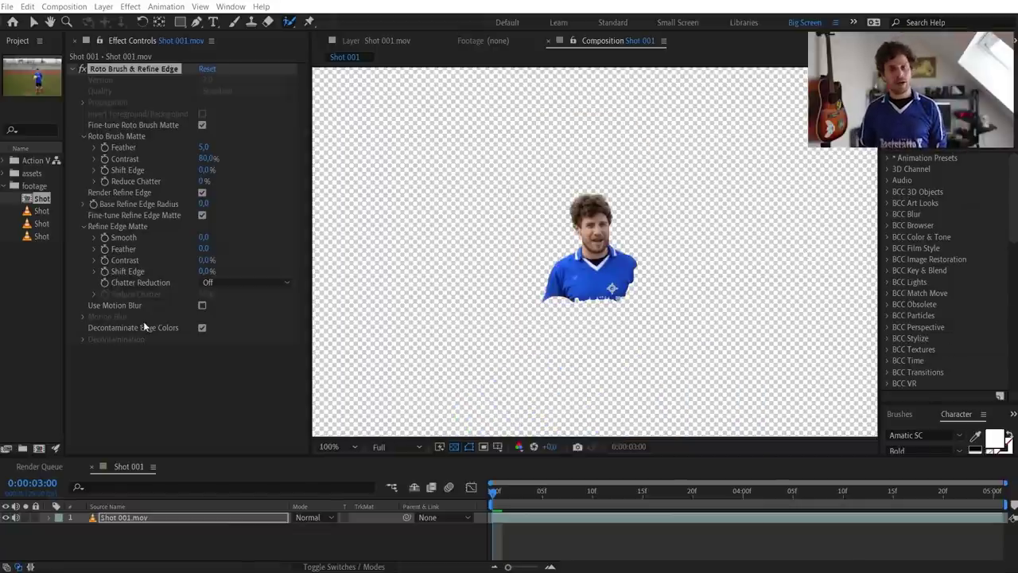
left_click(203, 305)
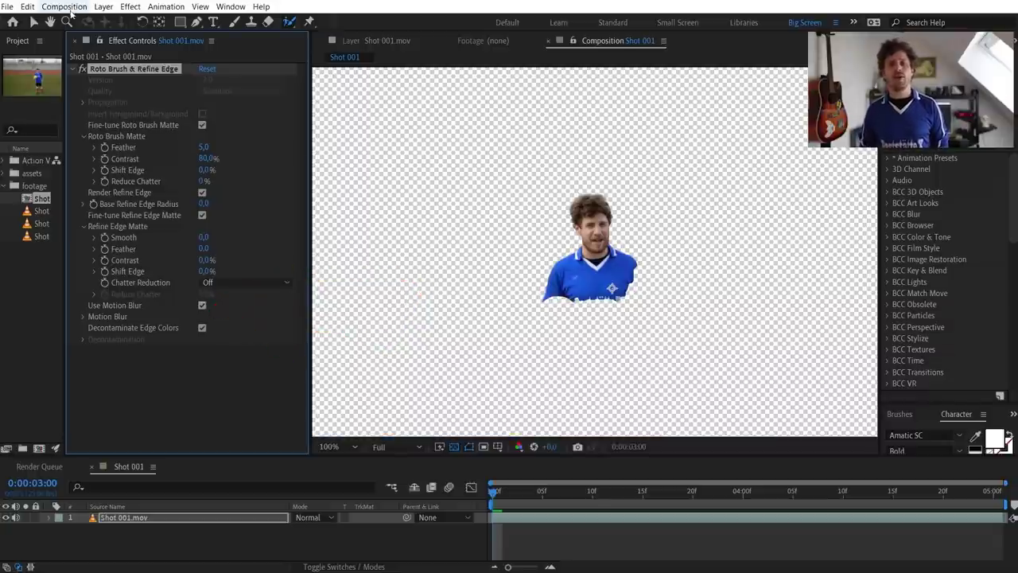
- Add the Shot 001 composition to the render queue and set its output to a PNG Sequence with RGB + Alpha channels
left_click(52, 10)
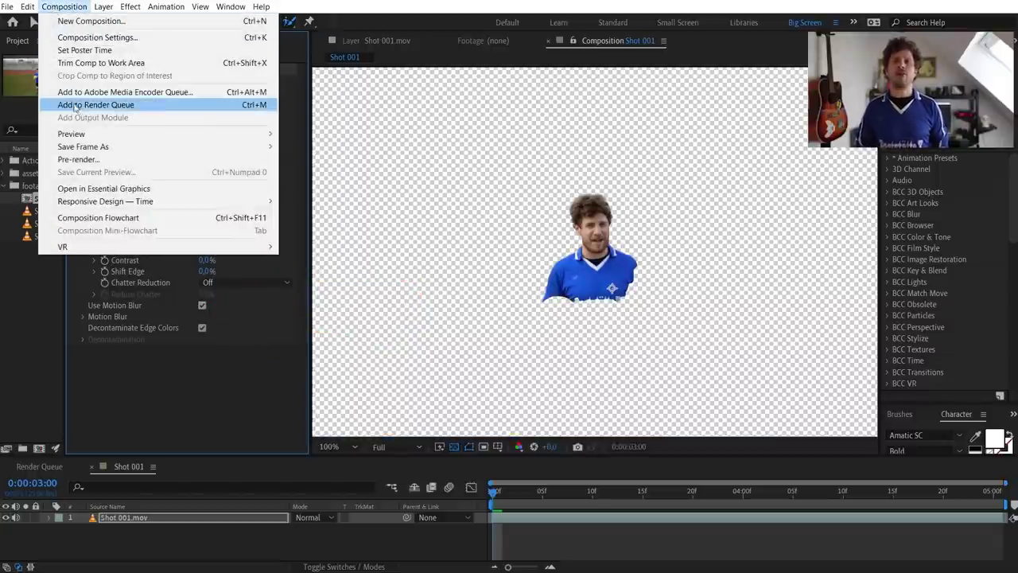
left_click(123, 106)
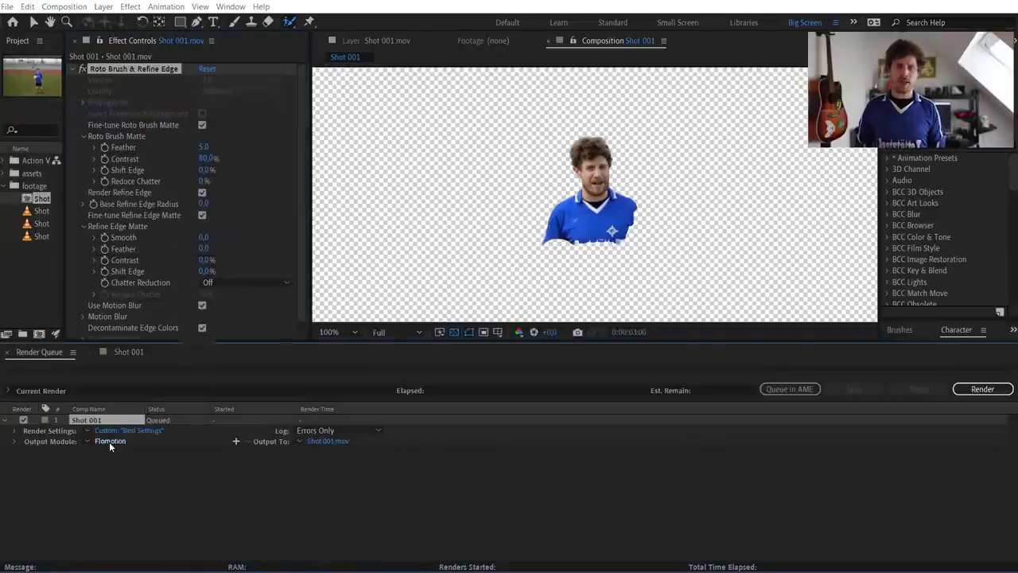
left_click(109, 441)
left_click(540, 121)
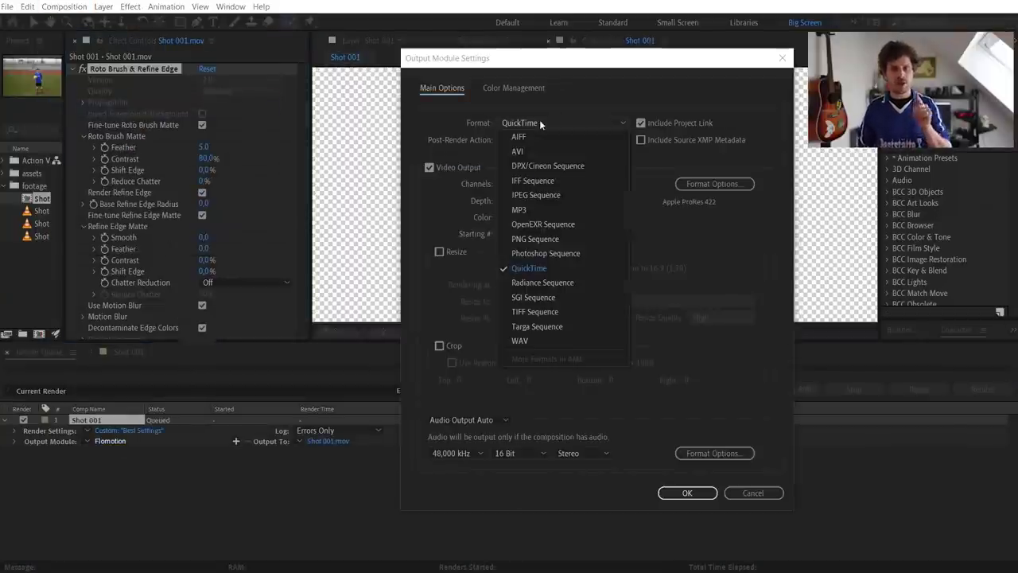
left_click(553, 239)
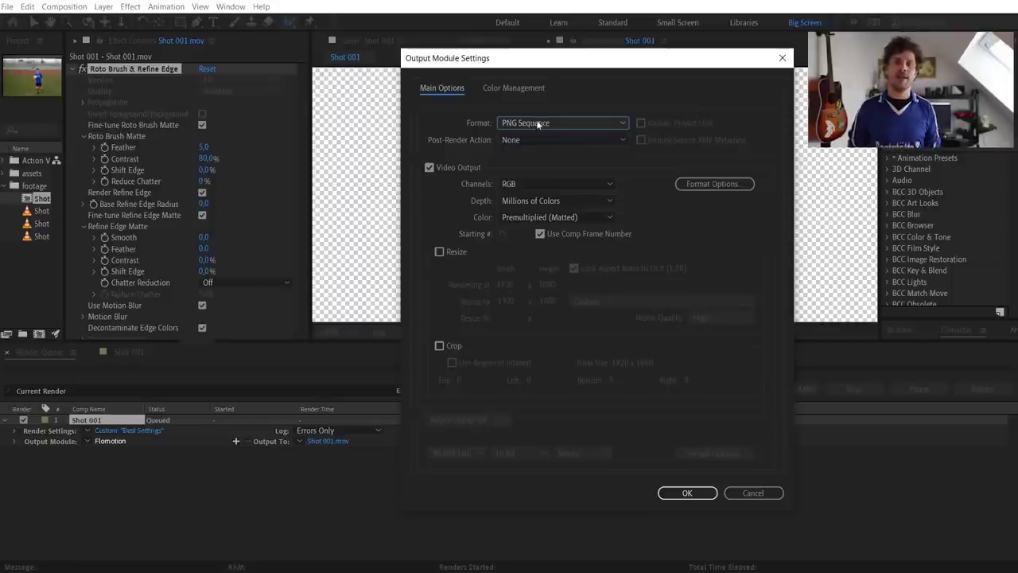
left_click(540, 184)
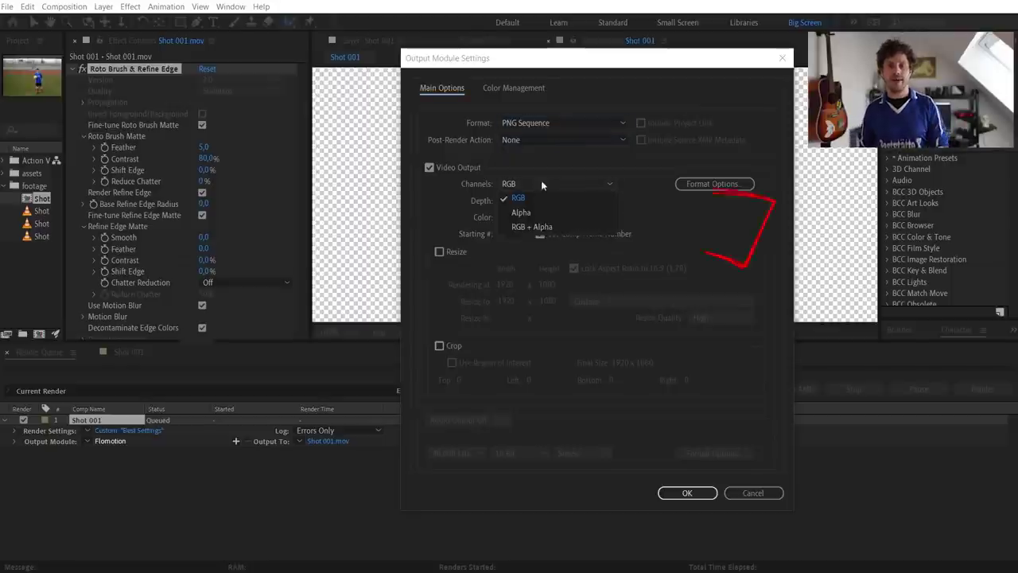
left_click(526, 226)
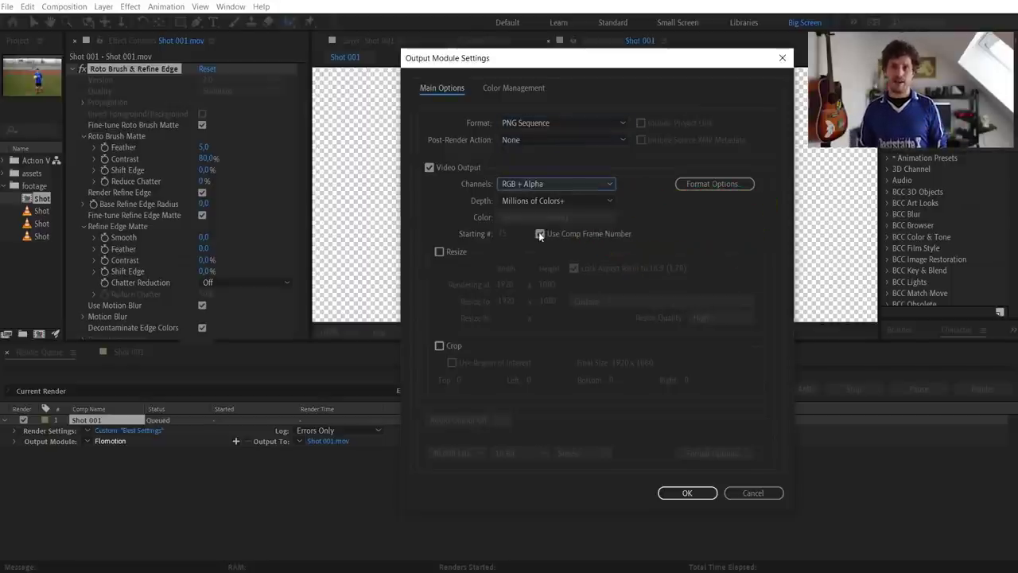
left_click(689, 491)
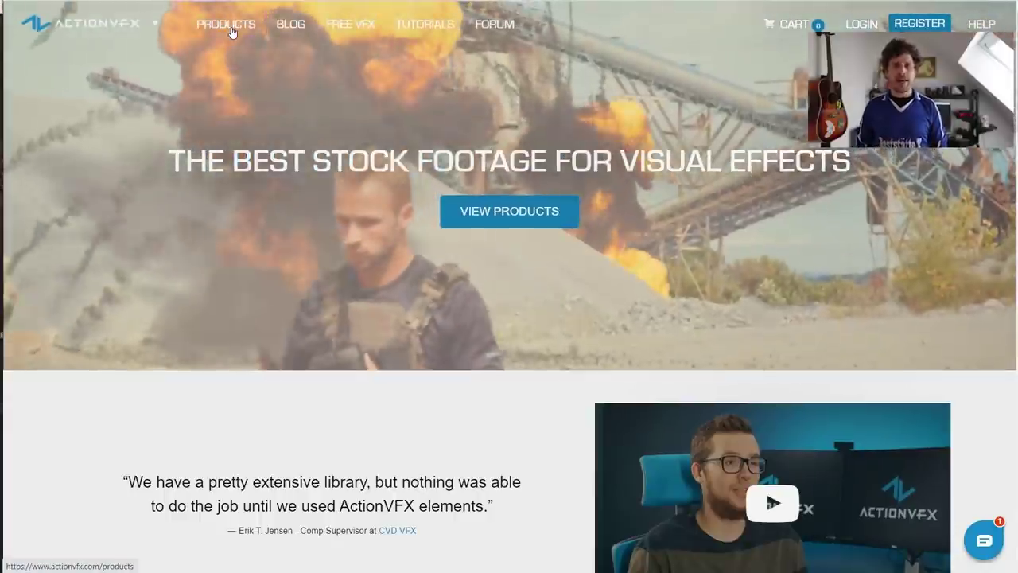
- Switch to the ActionVFX website, look through all its stock footage collections and open the Free VFX category
left_click(231, 32)
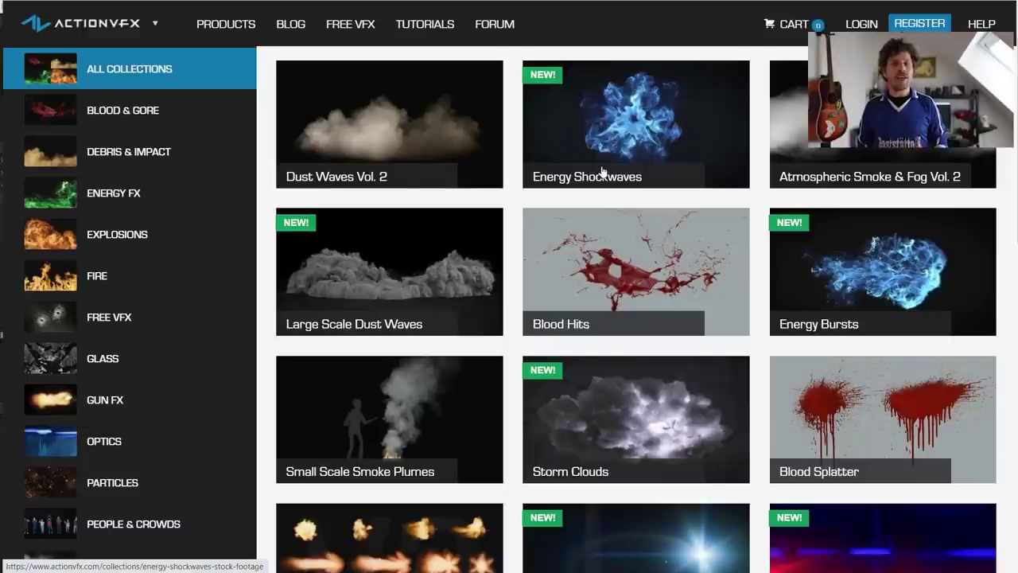
scroll(605, 171, "down", 1)
scroll(605, 171, "down", 5)
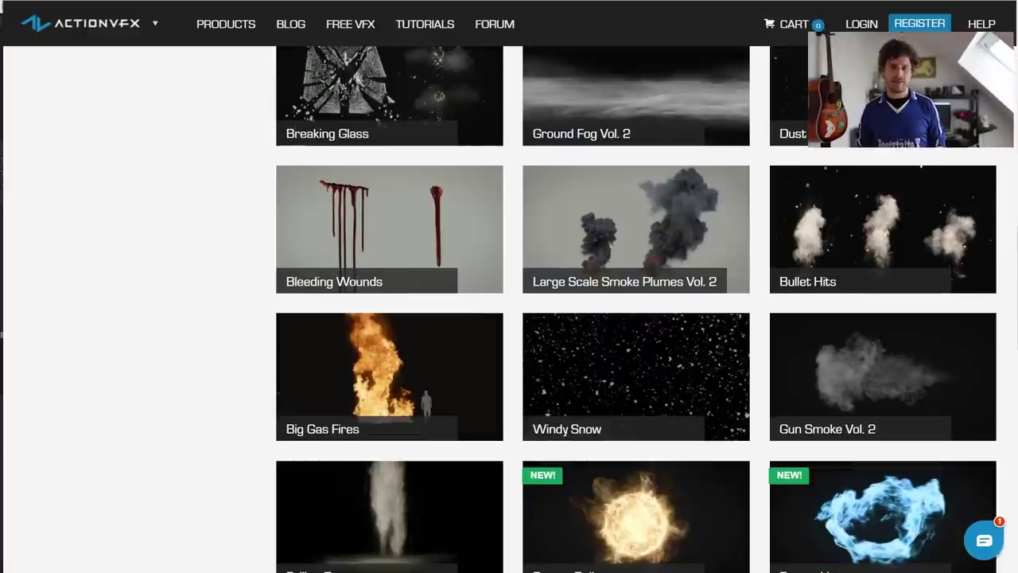
scroll(509, 309, "down", 3)
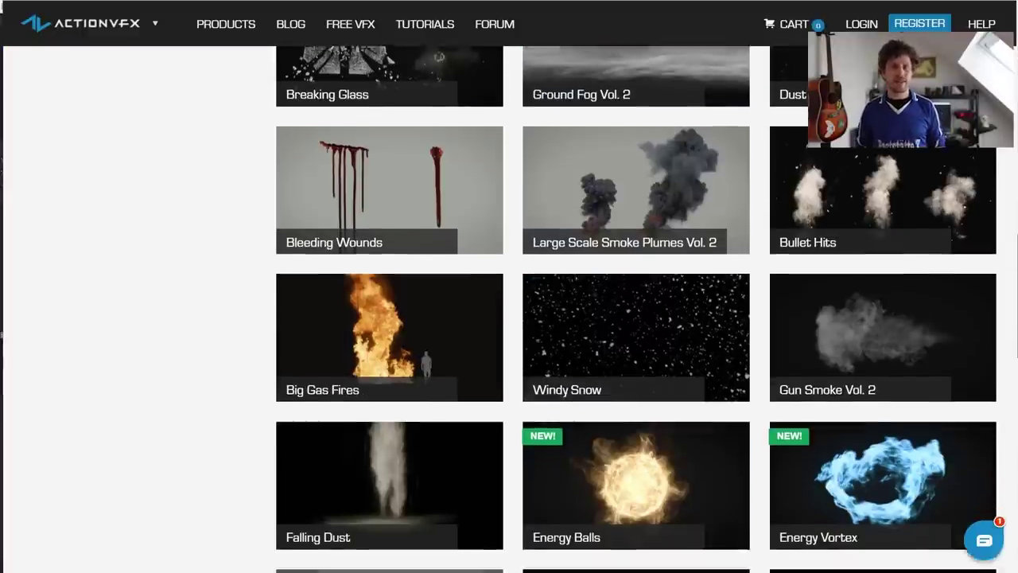
scroll(509, 309, "down", 3)
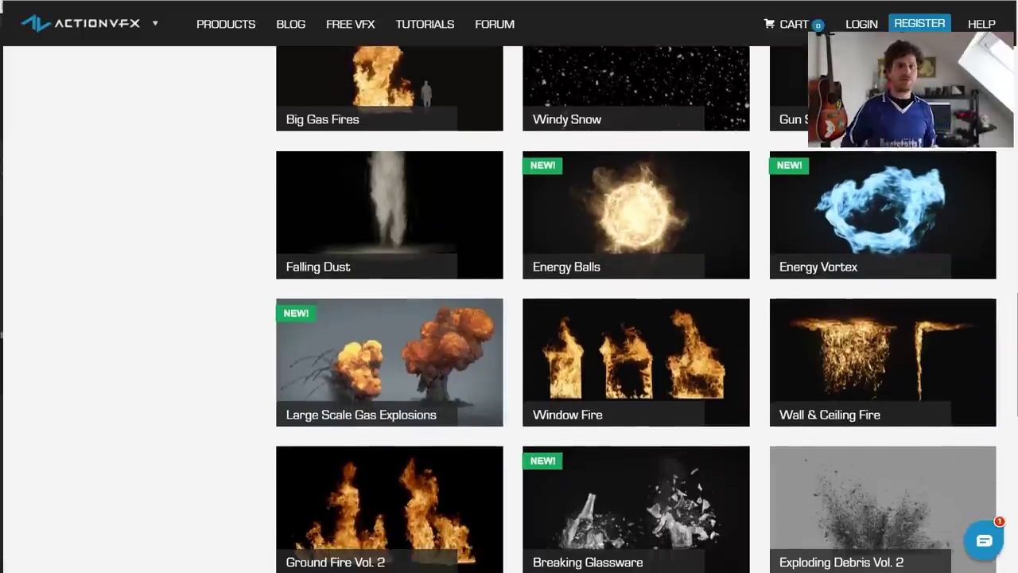
scroll(510, 309, "down", 2)
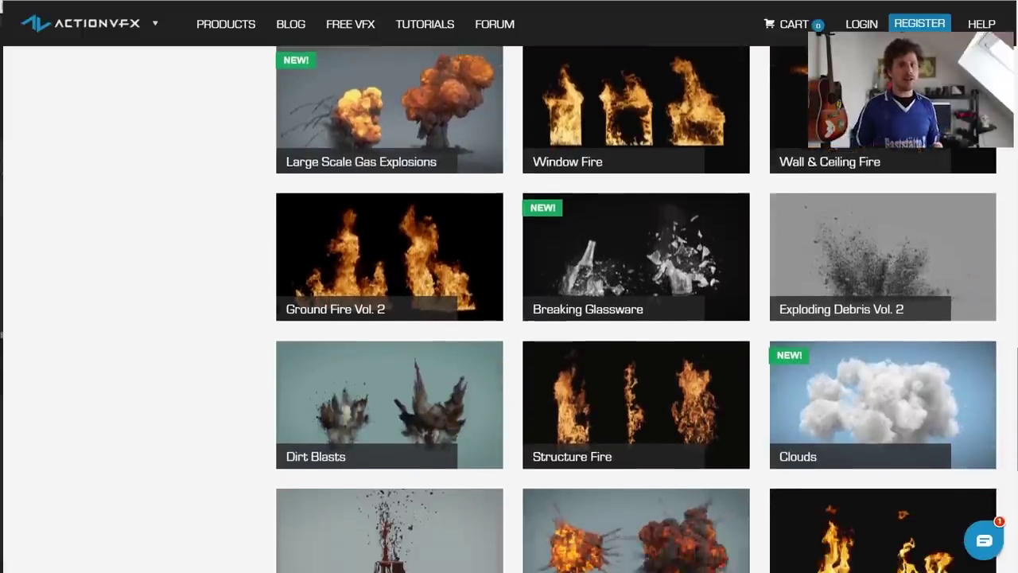
scroll(509, 309, "down", 1)
scroll(509, 309, "down", 1)
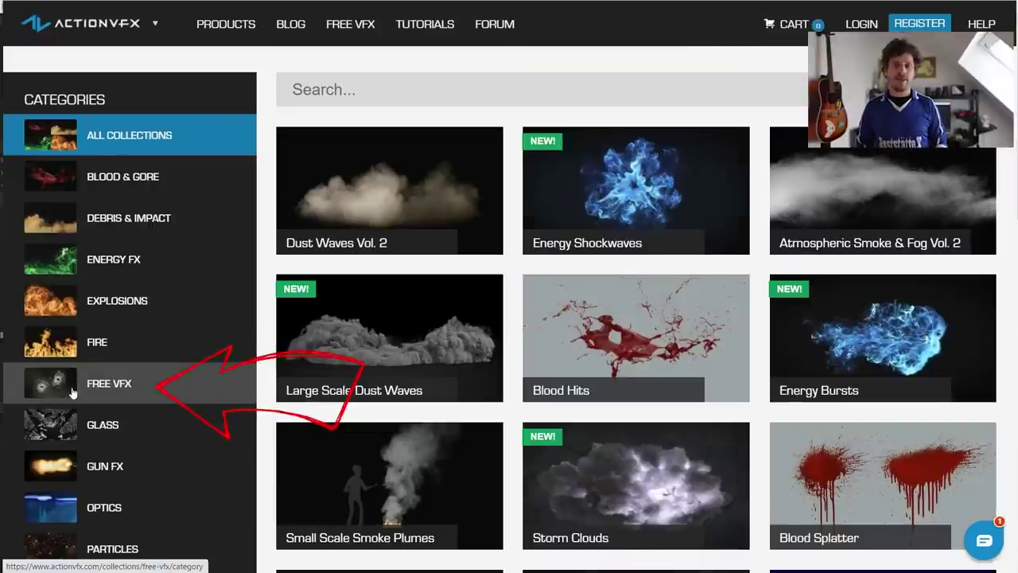
left_click(71, 391)
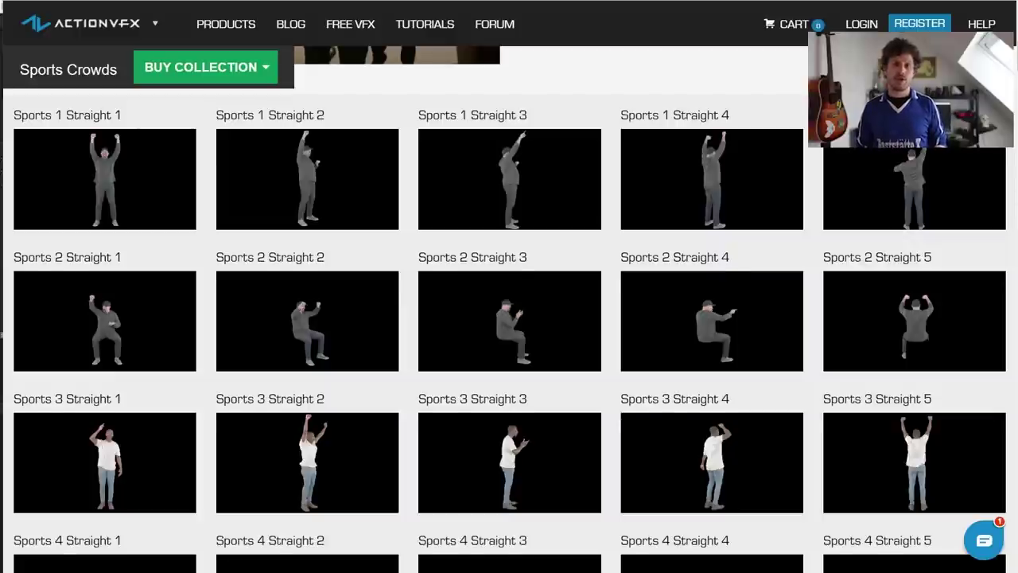
- Examine the clips in the ActionVFX Sports Crowds collection and the list of product categories
scroll(509, 309, "up", 3)
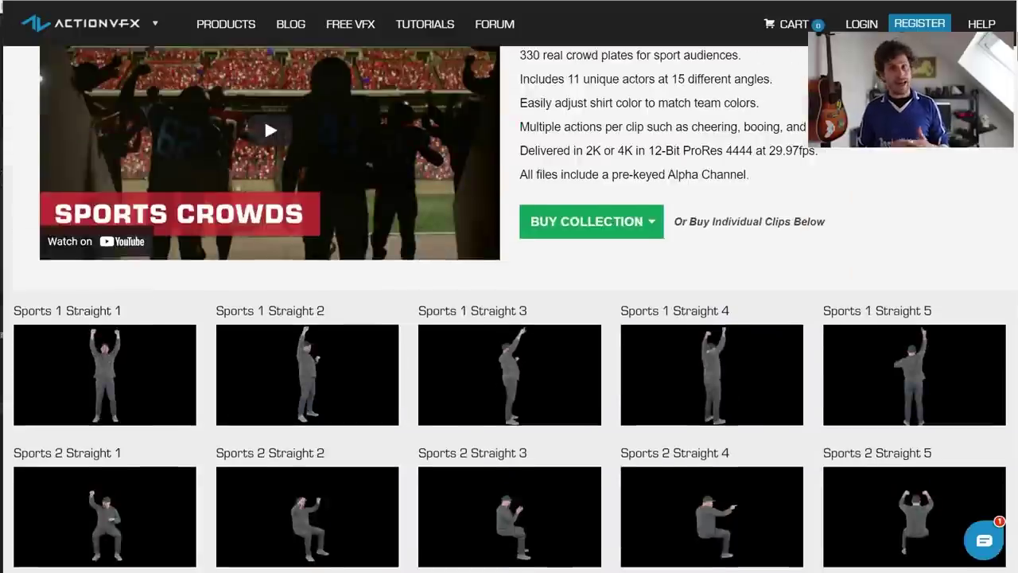
scroll(509, 309, "down", 8)
scroll(510, 308, "down", 7)
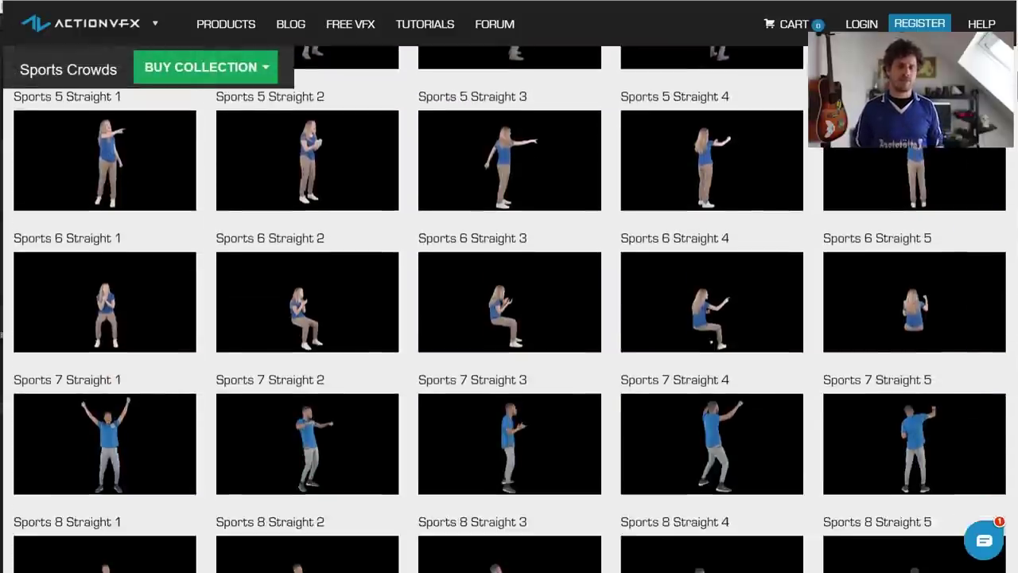
scroll(510, 309, "down", 5)
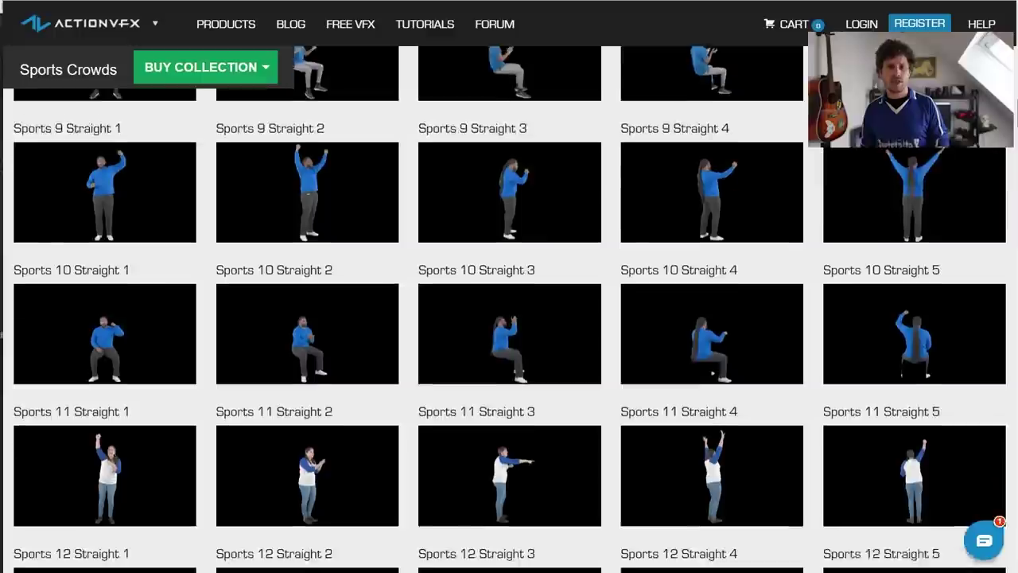
scroll(878, 230, "down", 3)
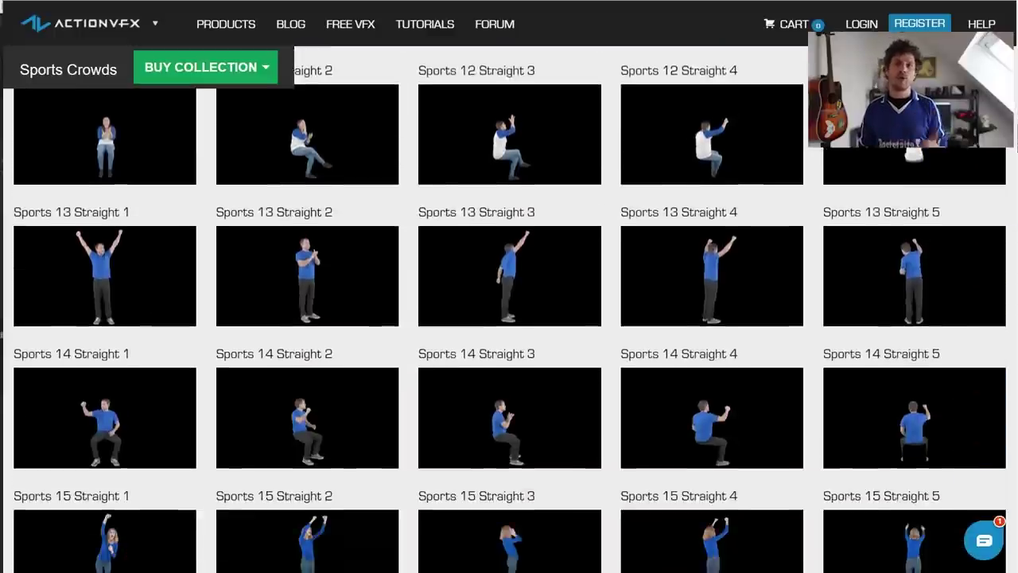
left_click(731, 285)
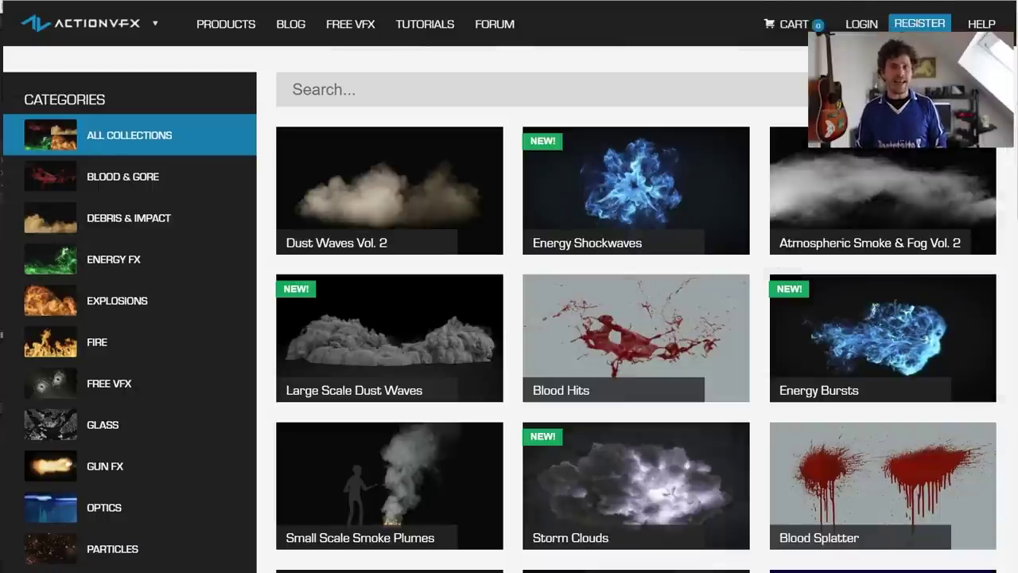
scroll(191, 430, "down", 5)
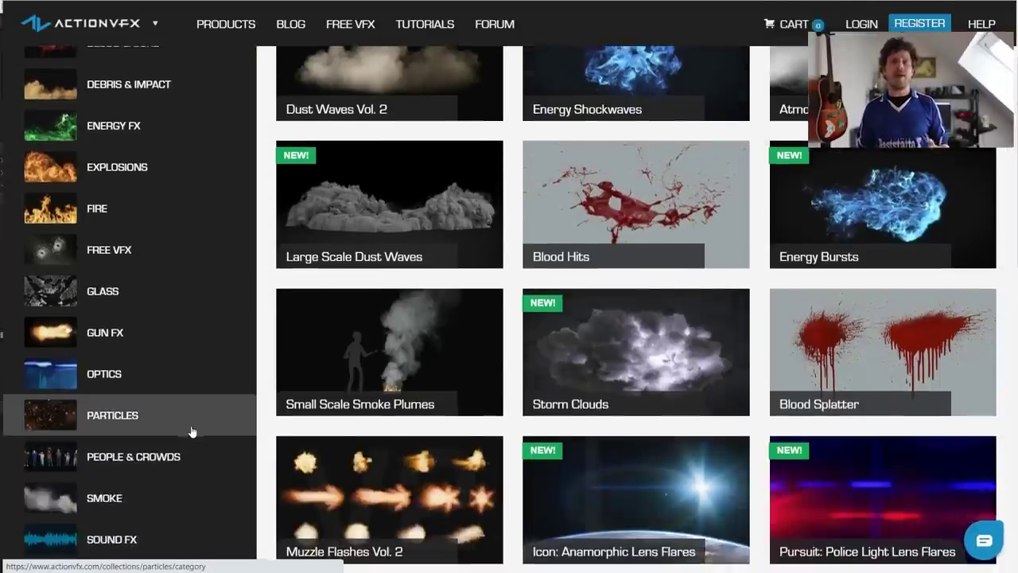
scroll(191, 429, "up", 5)
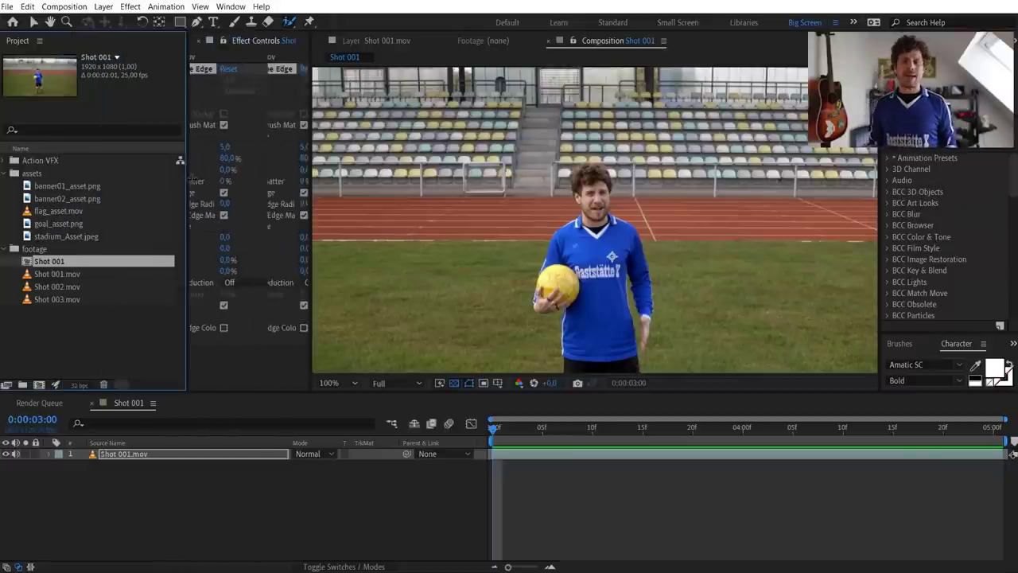
- Switch back to After Effects and add all ten sports crowd clips from the Action VFX folder above Shot 001.mov in the composition
left_click(6, 172)
left_click(5, 160)
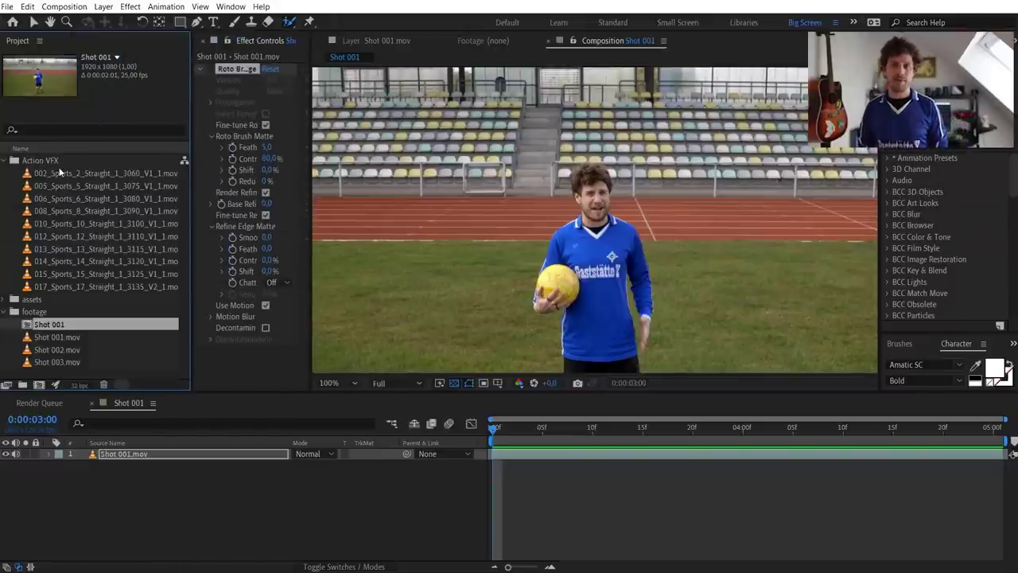
left_click(80, 172)
left_click(74, 286, "shift")
left_click_drag(74, 285, 132, 452)
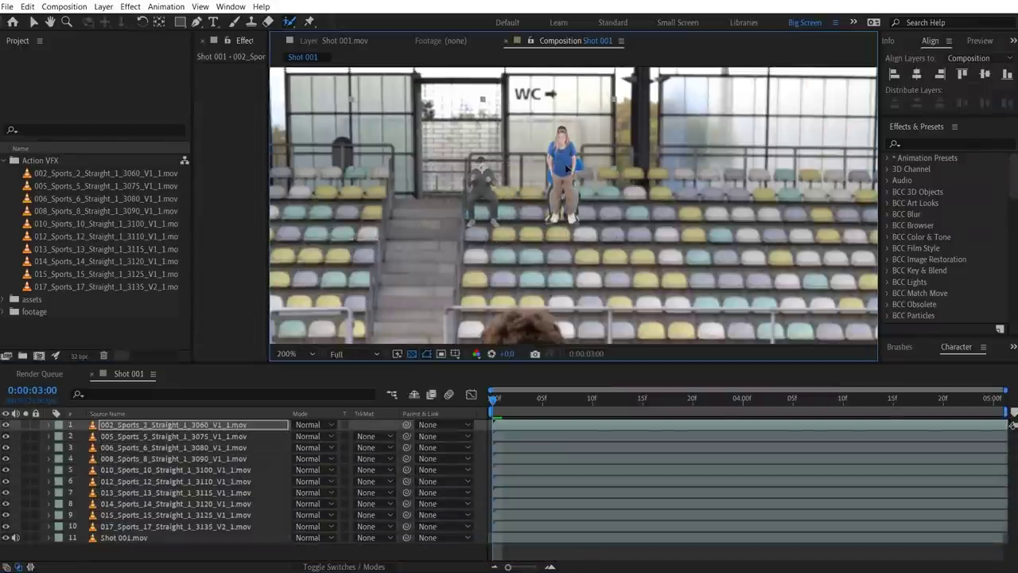
- Move the standing spectator of the 005_Sports_5 layer along the upper seat row to the area right of the dark pillar
left_click(158, 438)
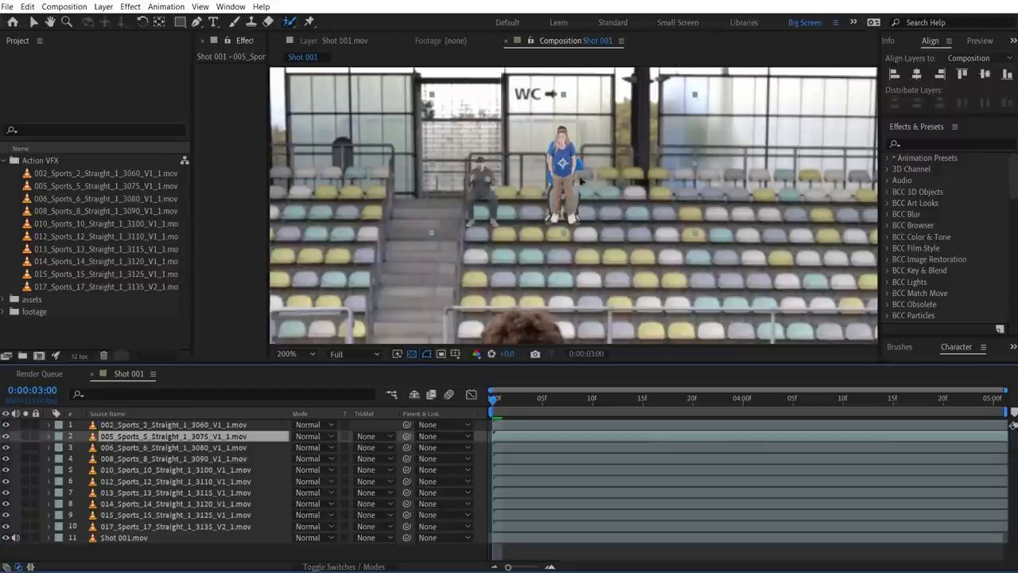
left_click_drag(563, 185, 686, 180)
key("Return")
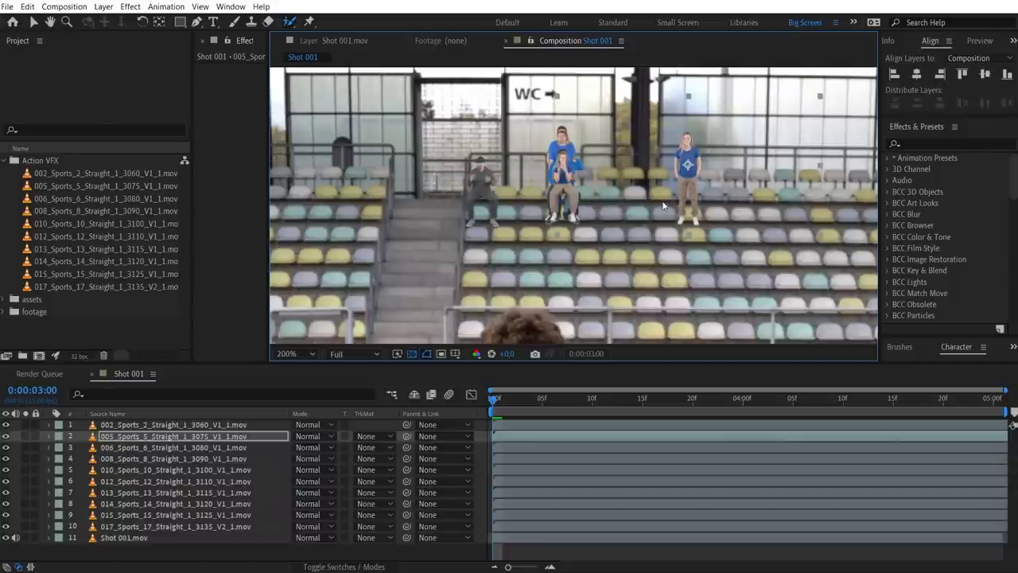
mouse_move(711, 192)
left_mouse_down()
mouse_move(728, 191)
mouse_move(668, 190)
mouse_move(720, 189)
left_mouse_up()
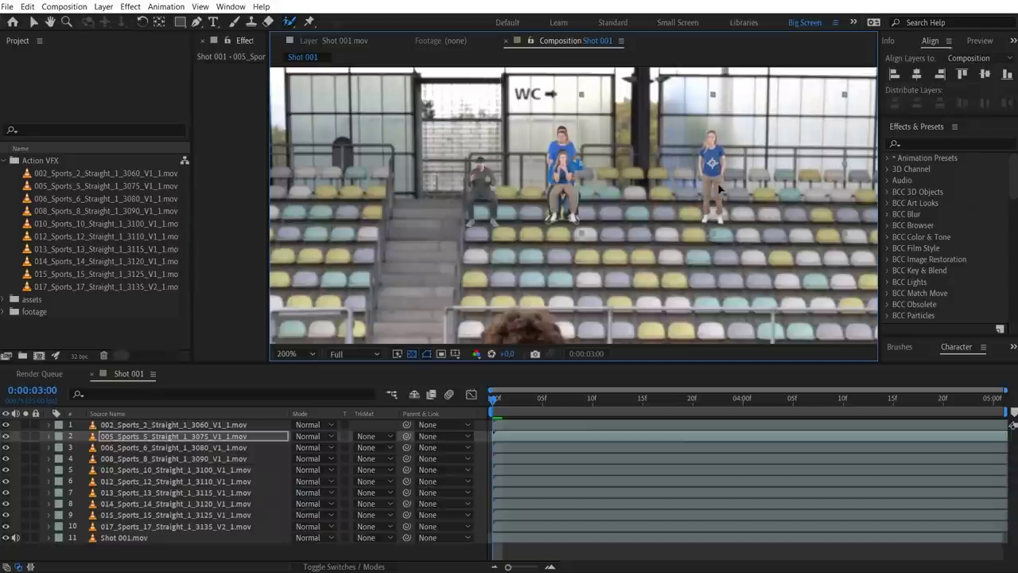
- Select all ten sports crowd layers and distribute them evenly along the seat row by their horizontal centers
left_click(175, 530)
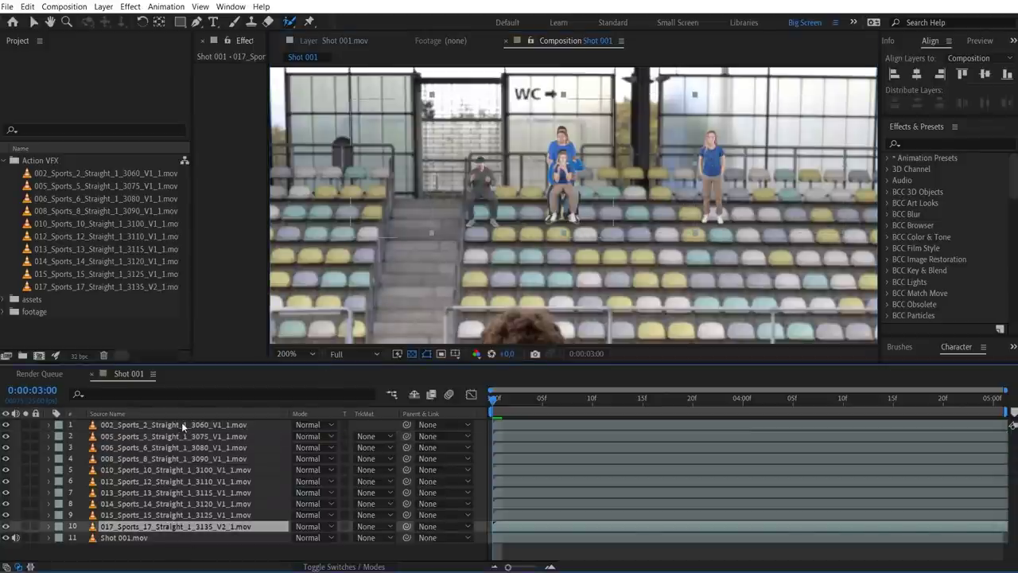
left_click(181, 422, "shift")
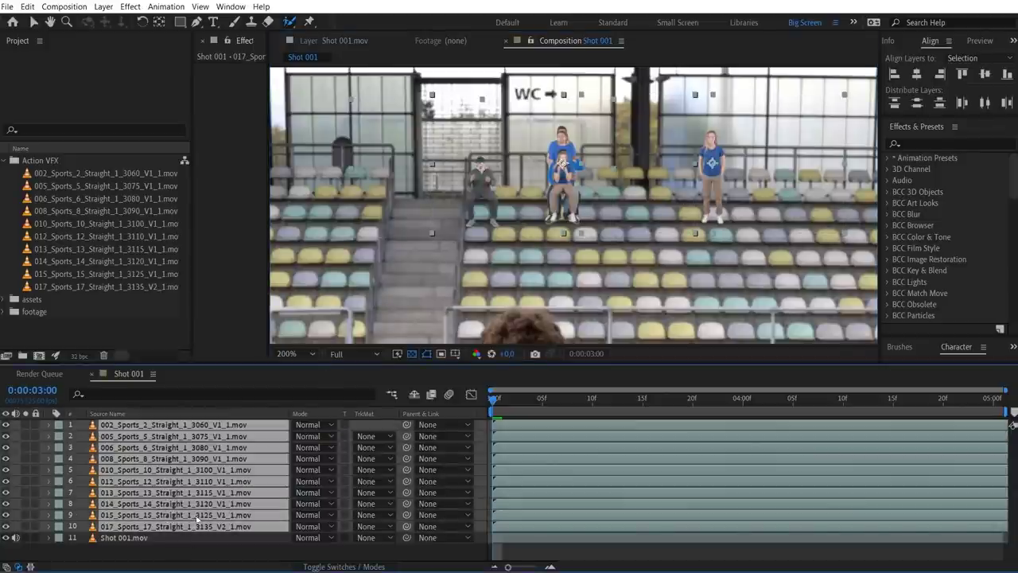
left_click(894, 42)
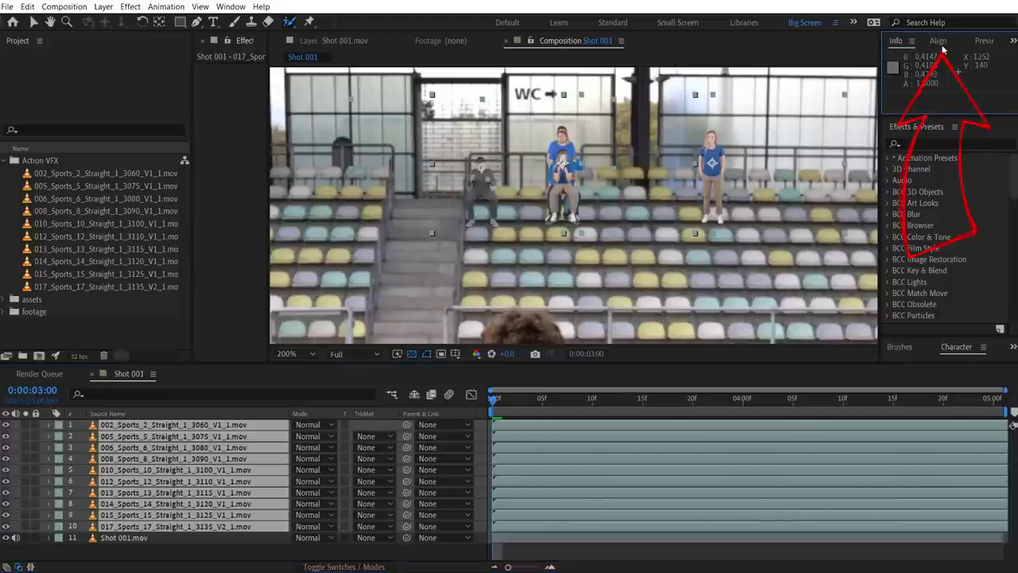
left_click(940, 42)
left_click(231, 7)
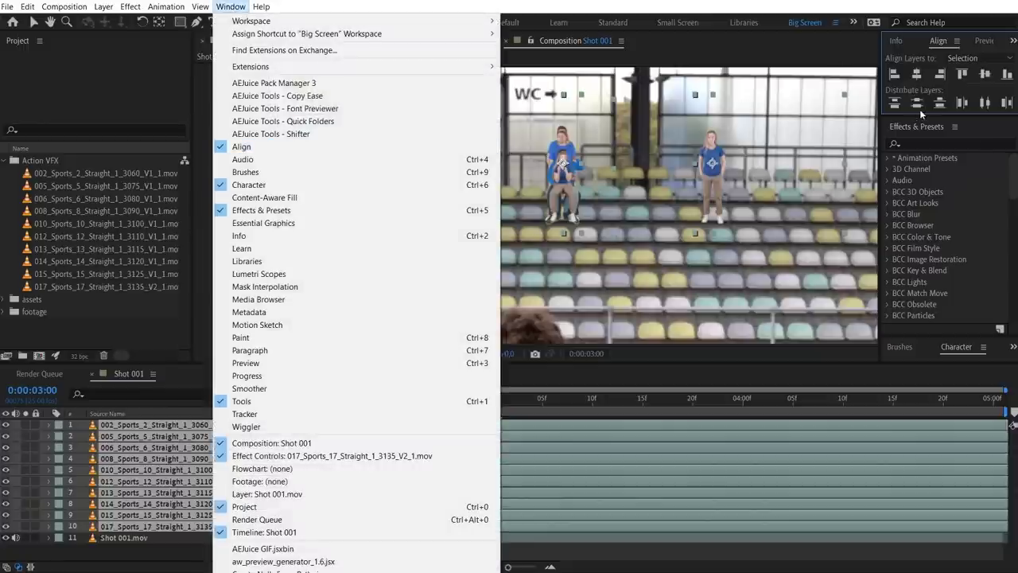
left_click(919, 115)
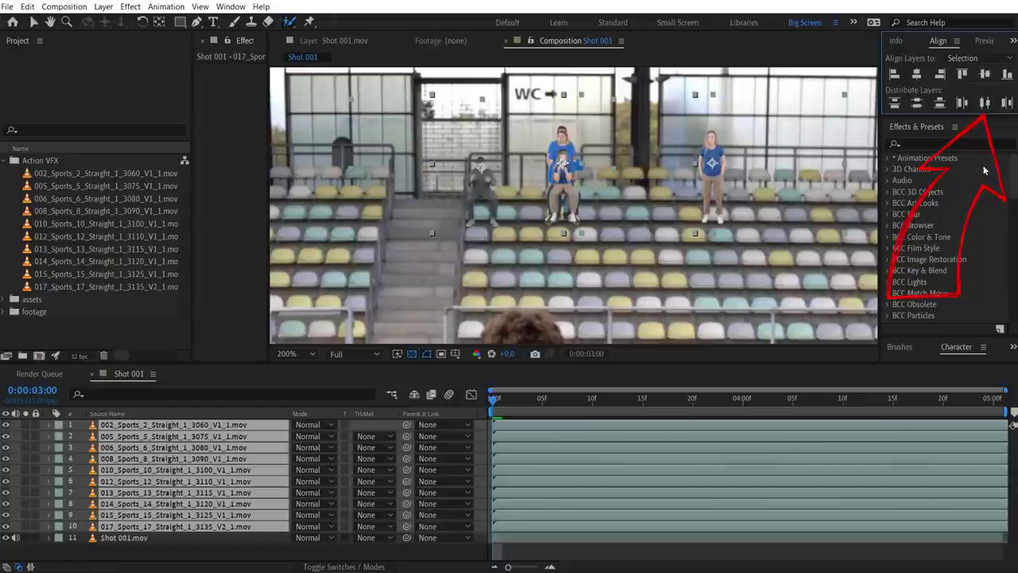
left_click(984, 103)
left_click(847, 254)
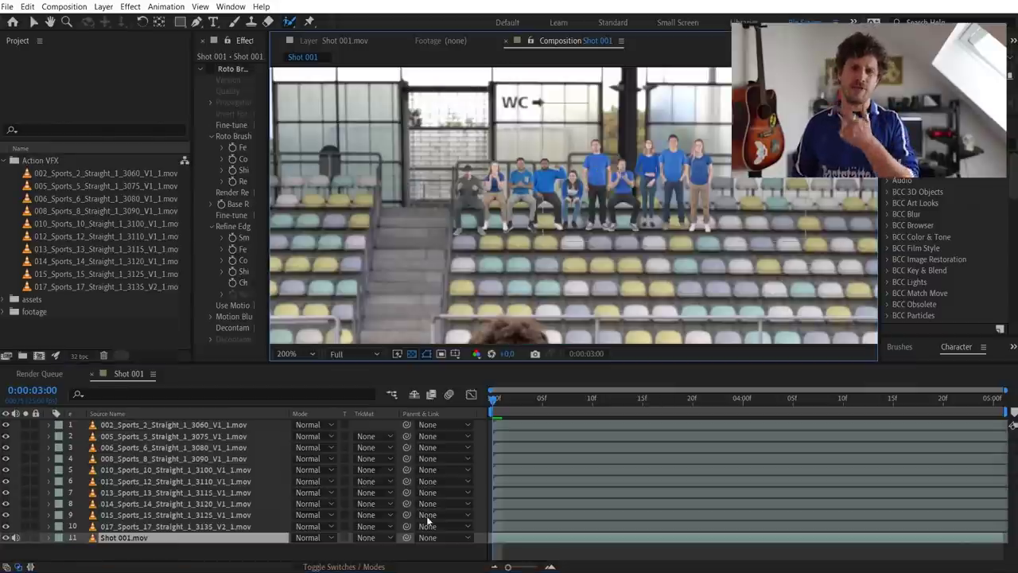
- Scrub through the crowd animation to 0:00:03:21 and assign the Red label colour to all ten sports crowd layers
left_click_drag(494, 401, 690, 422)
left_click(516, 404)
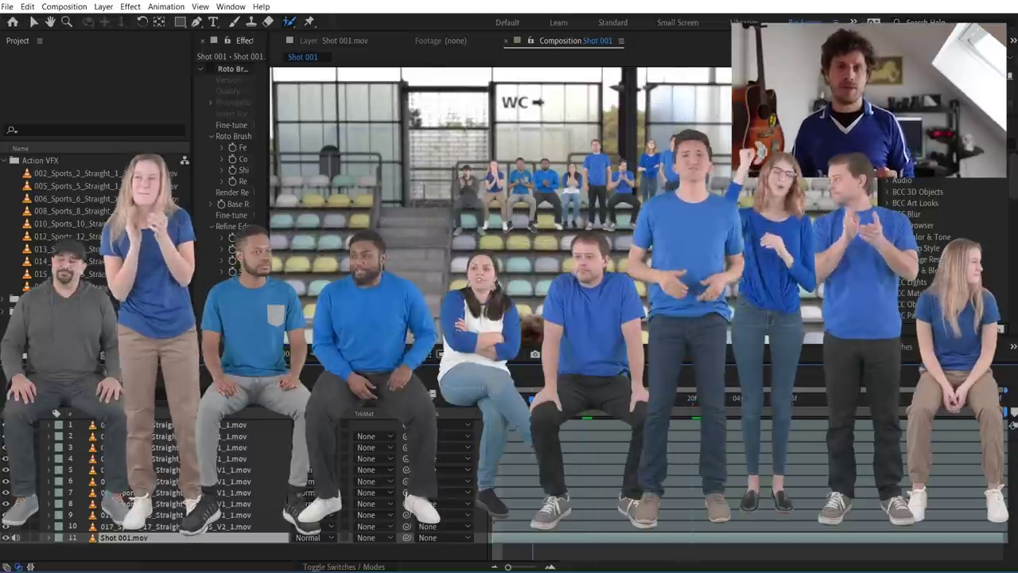
left_click(755, 528, "shift")
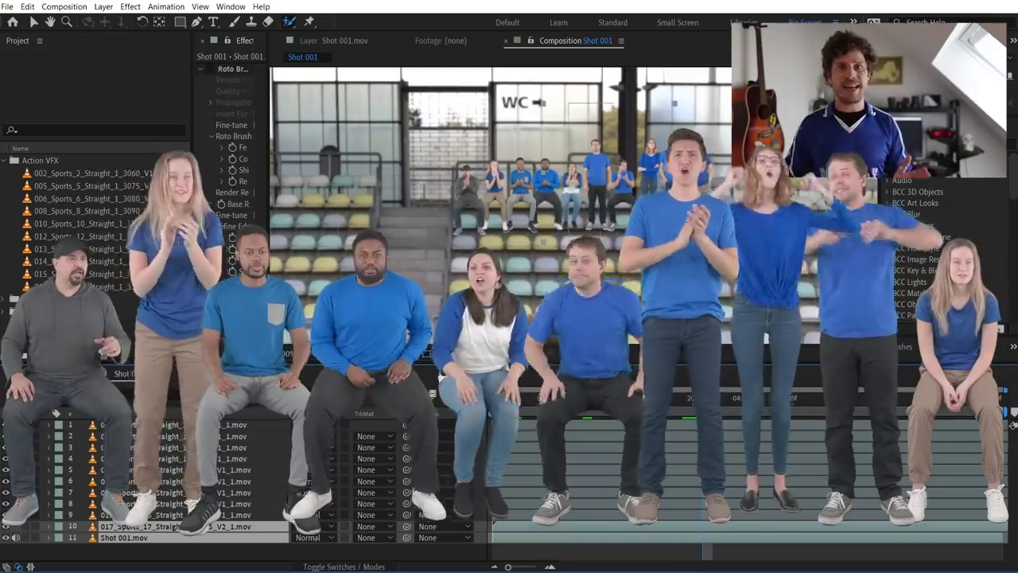
left_click(891, 425)
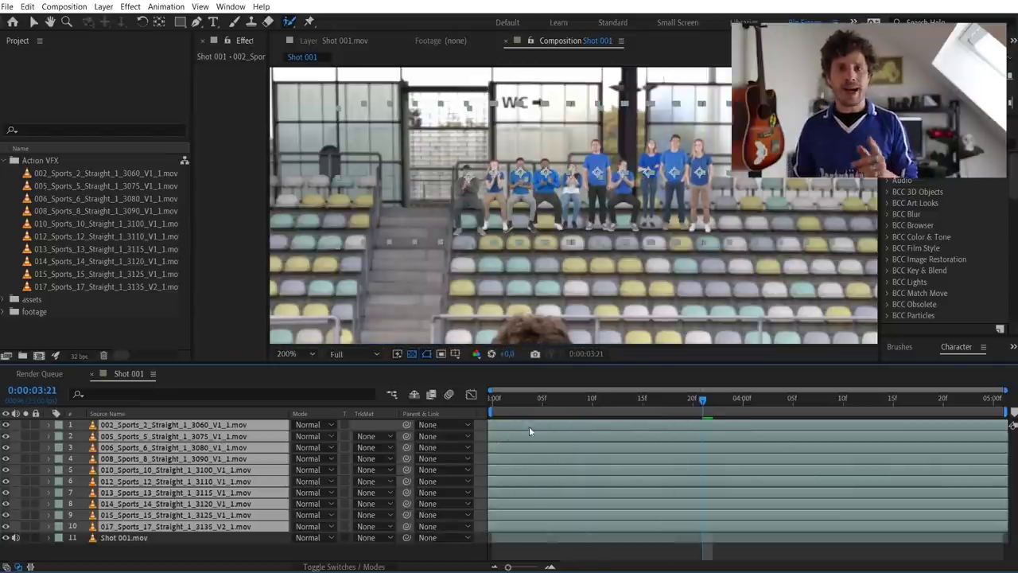
left_click_drag(548, 430, 552, 430)
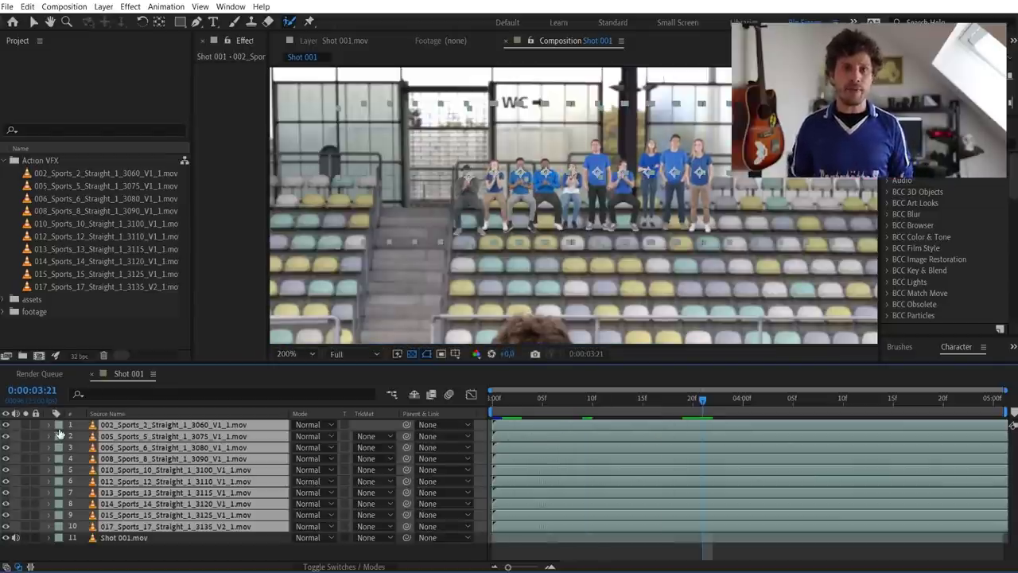
left_click(59, 431)
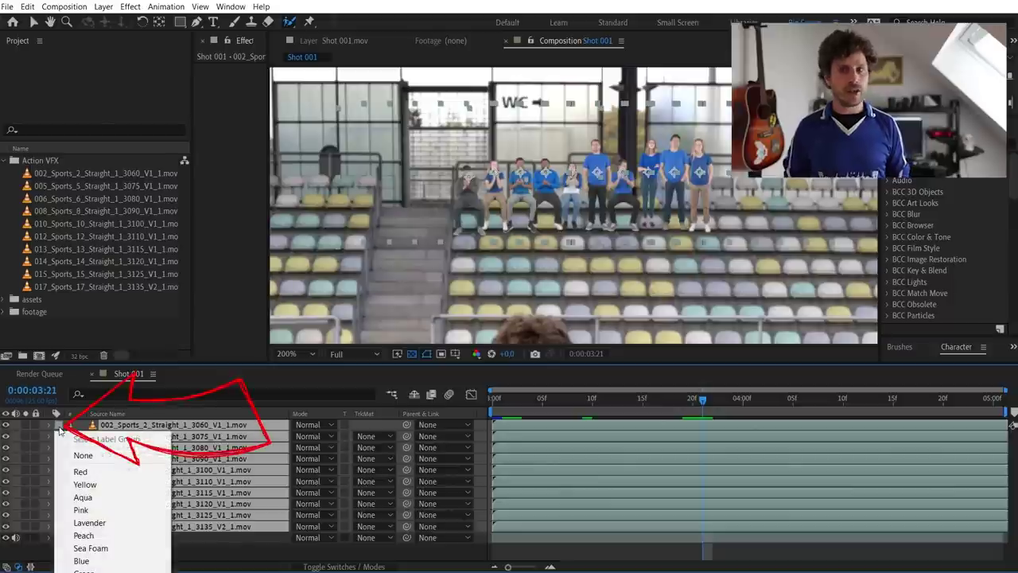
left_click(81, 472)
left_click(519, 557)
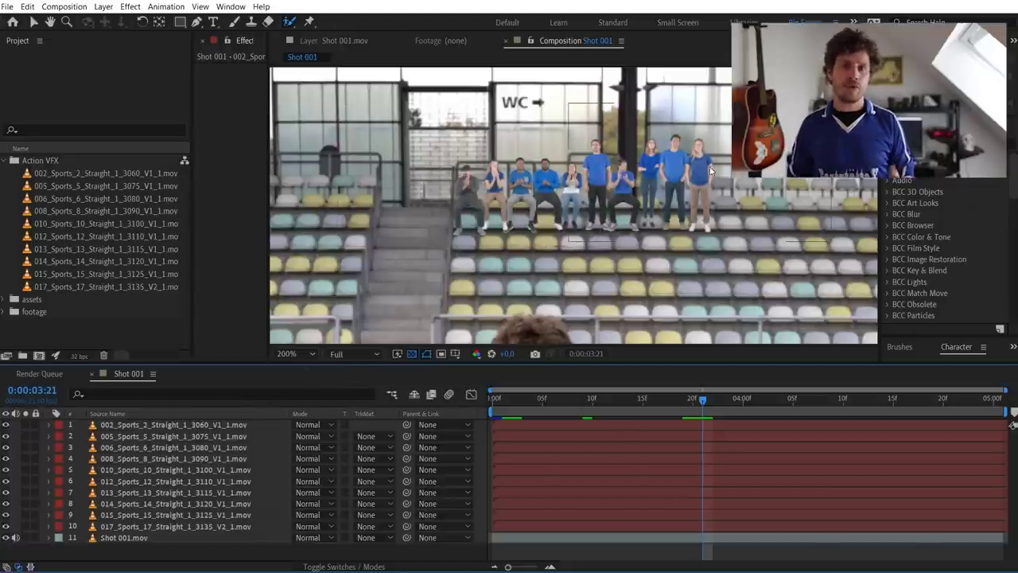
- Reorder the 005_Sports_5 layer in the layer stack so it sits directly above Shot 001.mov
left_click(185, 526)
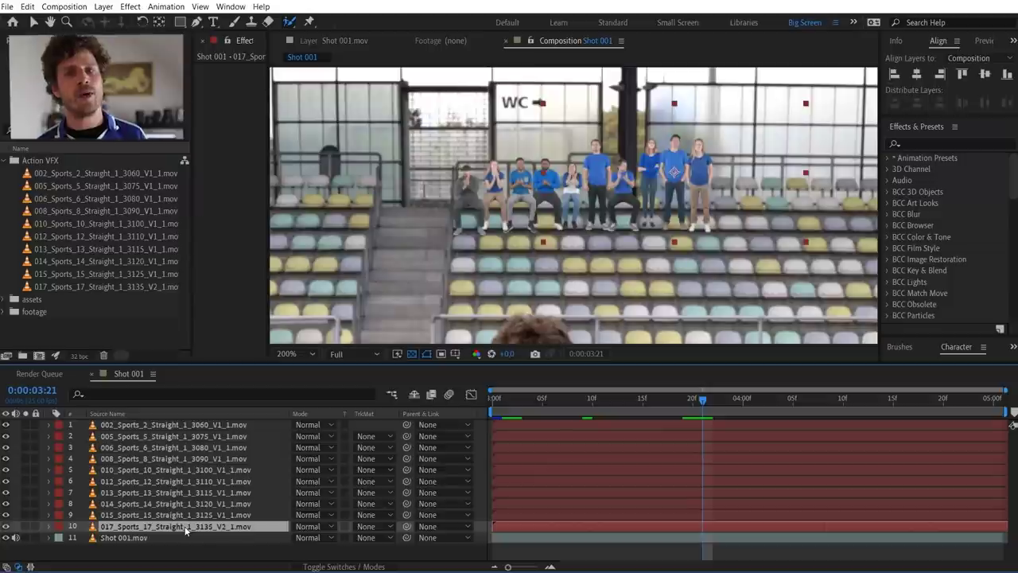
left_click(201, 437)
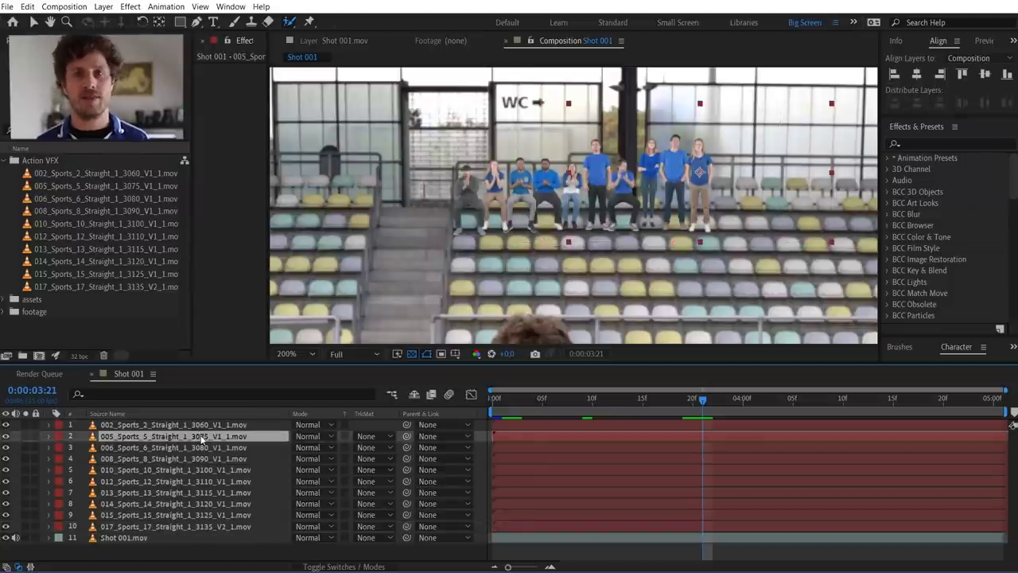
left_click_drag(200, 436, 205, 531)
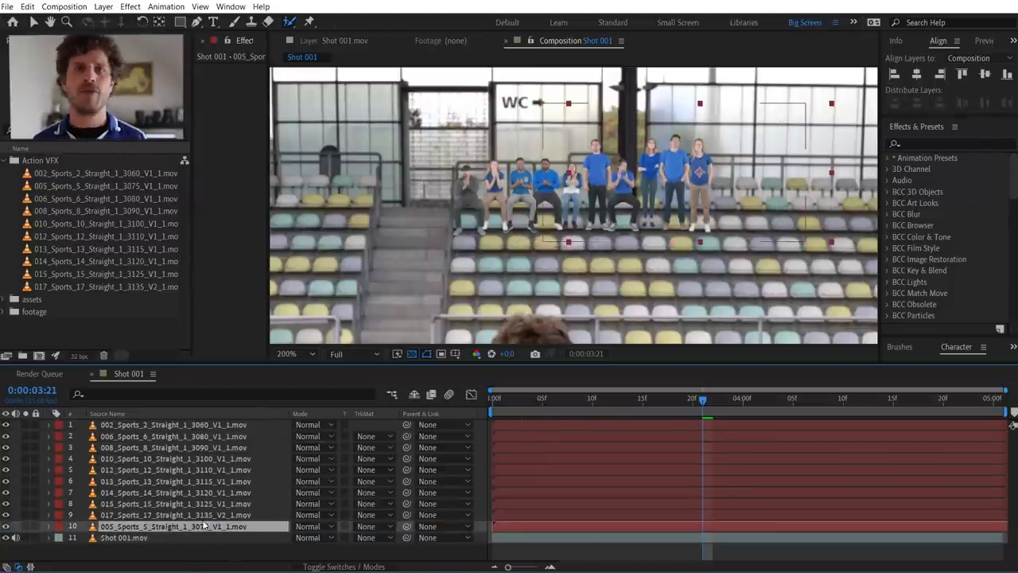
- Try the Change Color and Change to Color effects on the 005_Sports_5 layer and remove both of them
left_click(919, 141)
type("change")
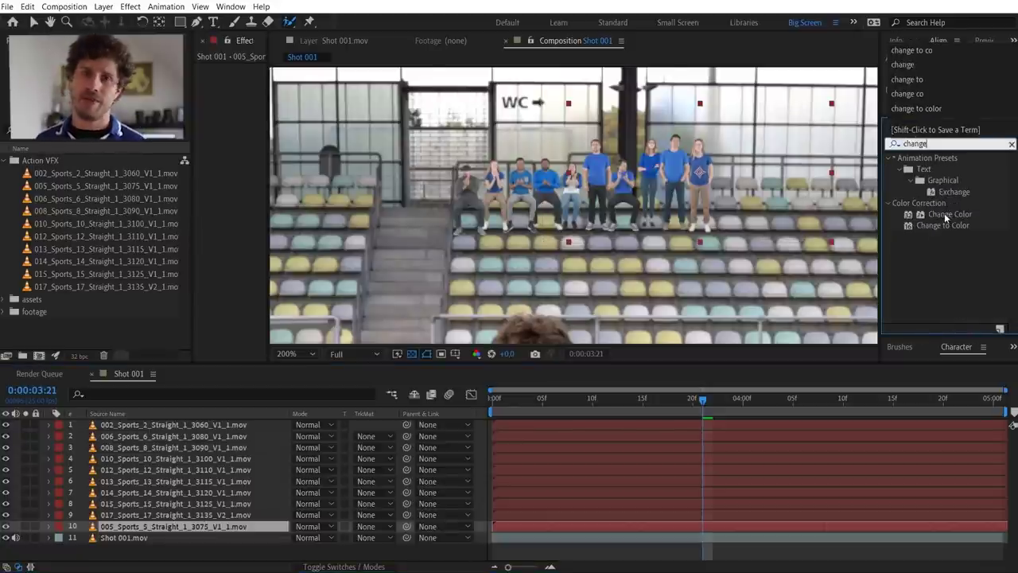
left_click_drag(946, 215, 199, 191)
left_click_drag(269, 154, 444, 163)
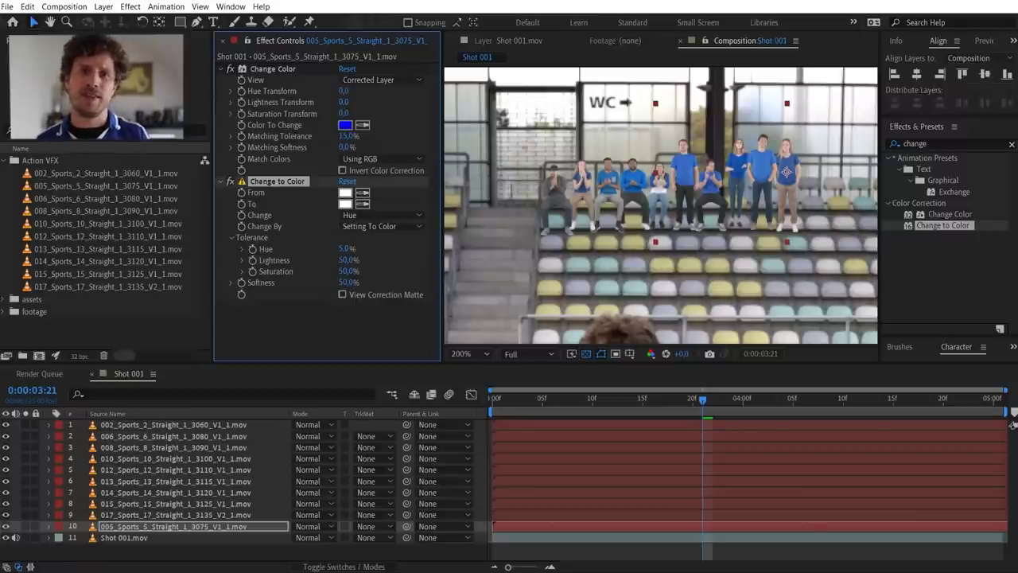
left_click(220, 183)
left_click(221, 69)
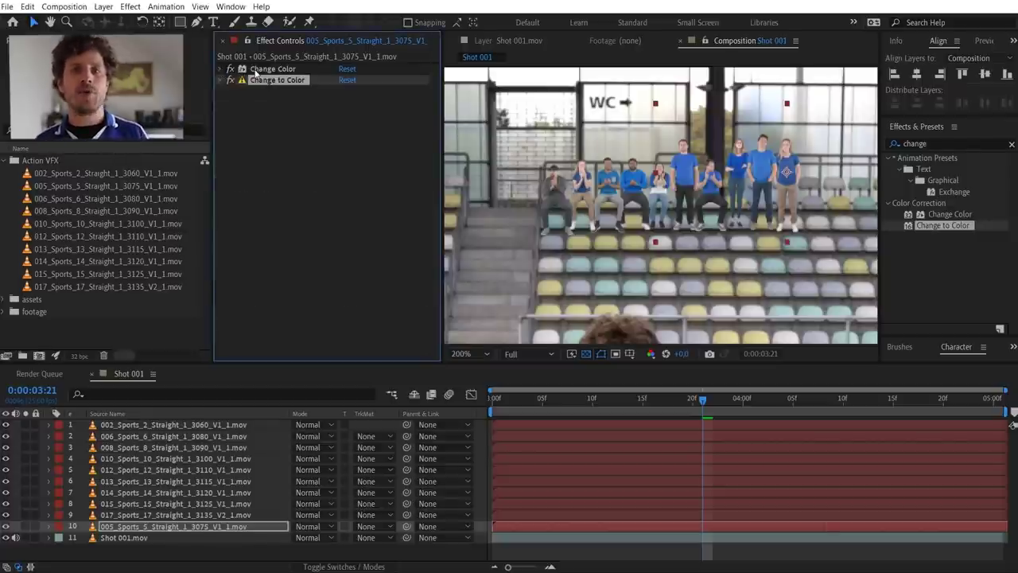
left_click(257, 70)
key("Delete")
key("Delete")
- Apply the Hue/Saturation effect to the 005_Sports_5 layer and solo that layer
left_click(929, 144)
type("hue")
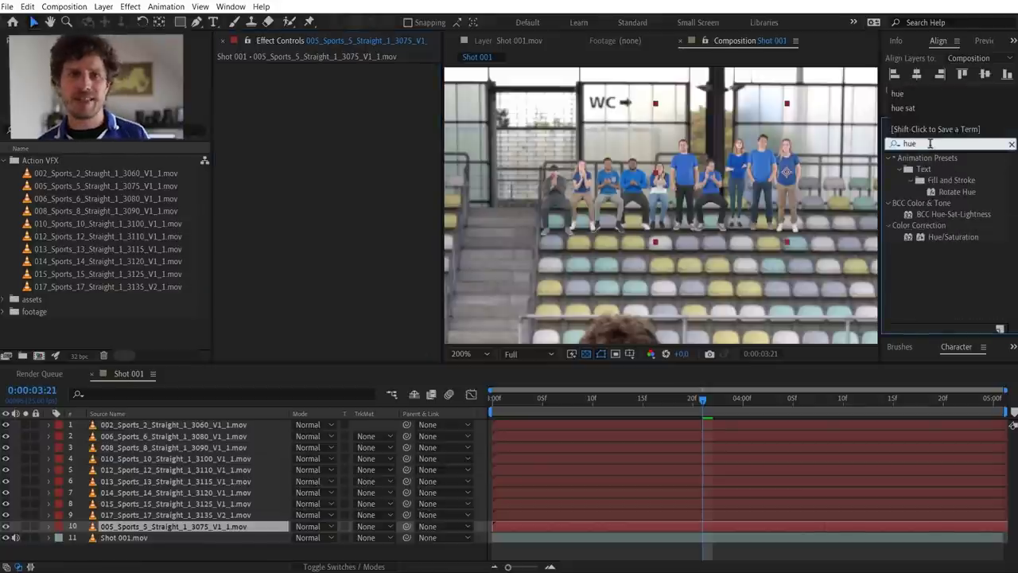
left_click_drag(953, 236, 366, 173)
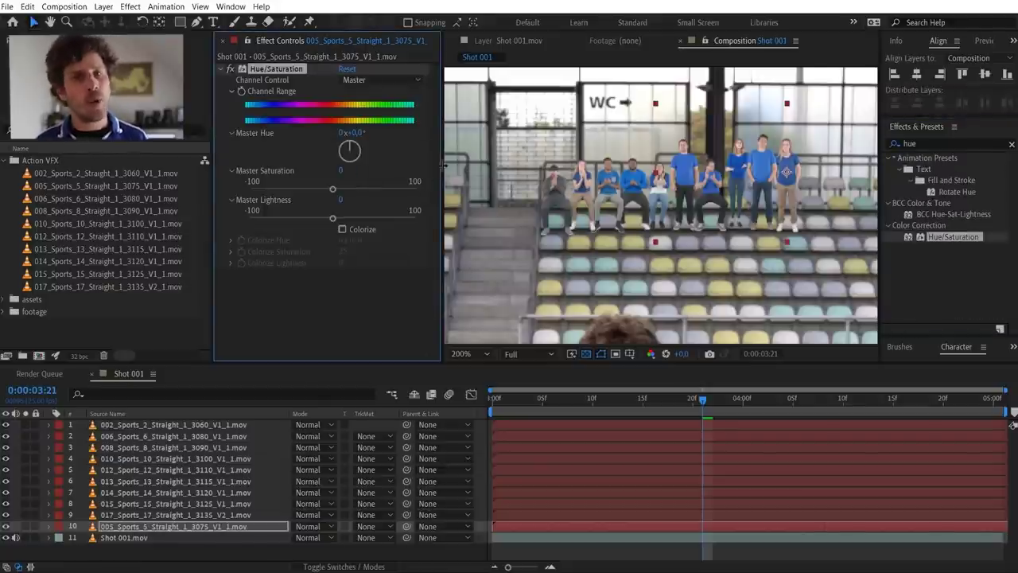
left_click_drag(442, 169, 398, 167)
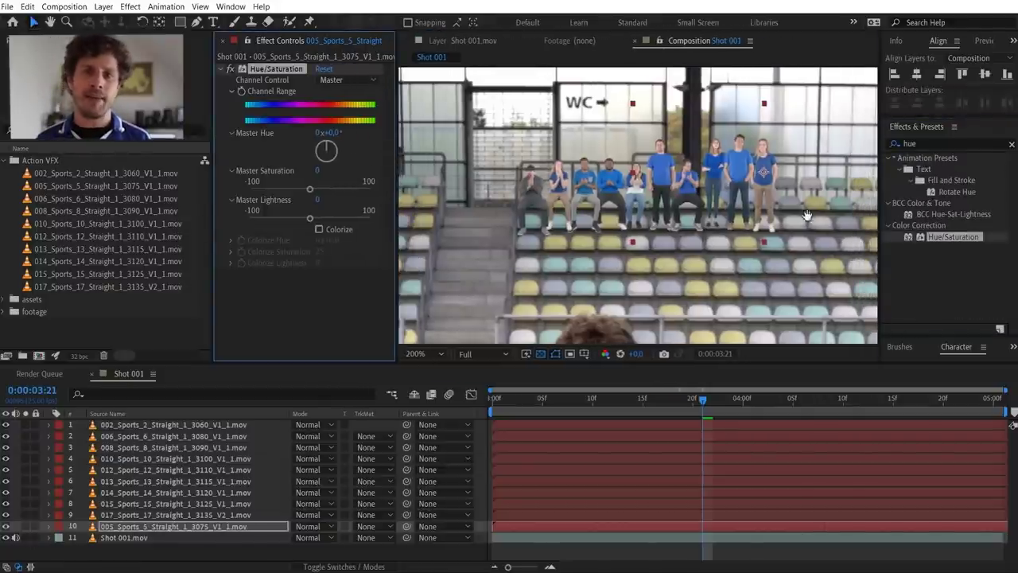
left_click_drag(811, 214, 711, 227)
scroll(711, 226, "up", 1)
left_click_drag(775, 191, 765, 216)
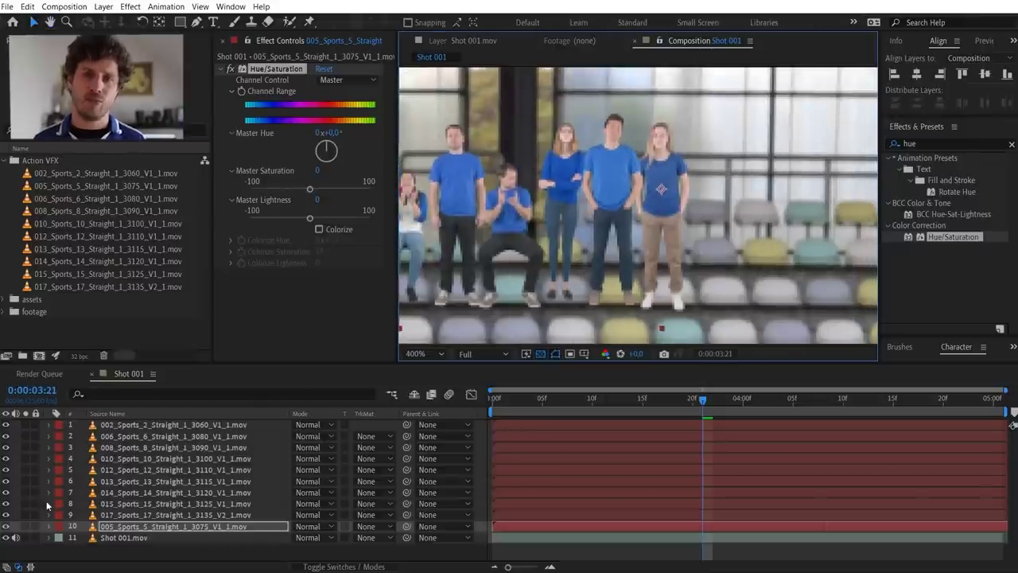
left_click_drag(212, 104, 98, 105)
left_click(25, 527)
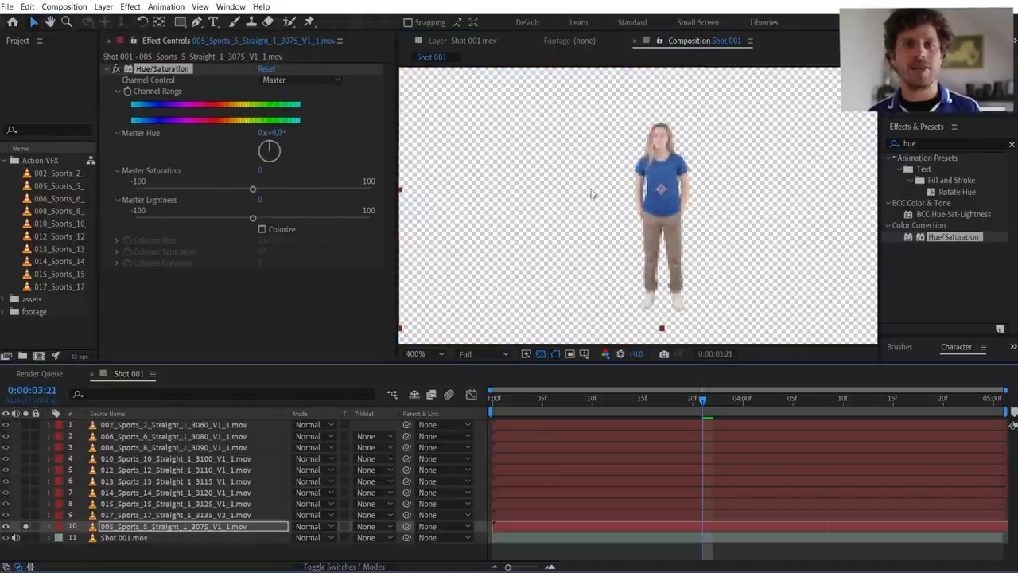
- Tune the Hue/Saturation effect's Blues channel range to the shirt, leaving Blue Saturation at 0, and set Blue Hue to 51°
left_click(282, 80)
left_click(315, 154)
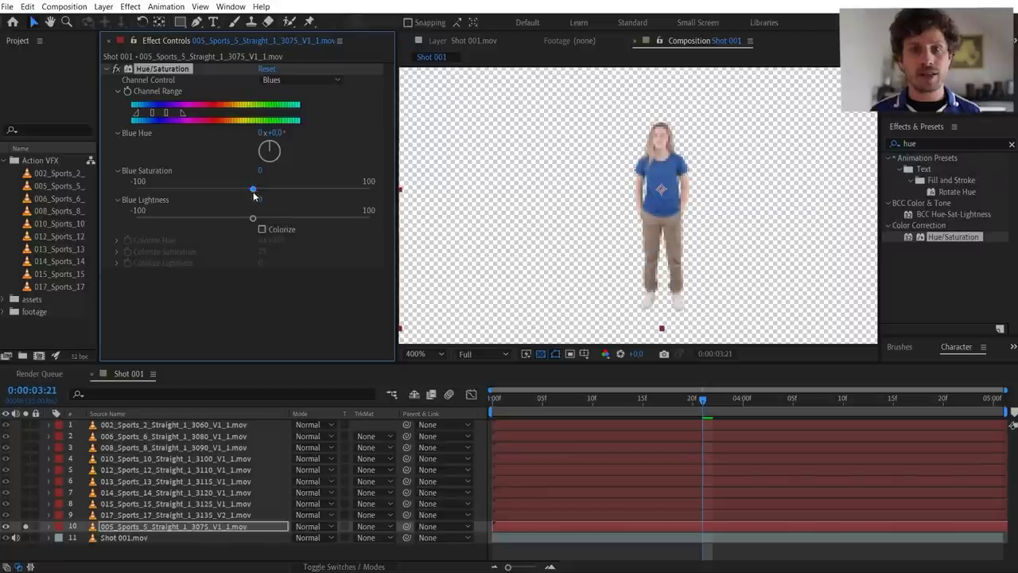
left_click_drag(289, 191, 372, 191)
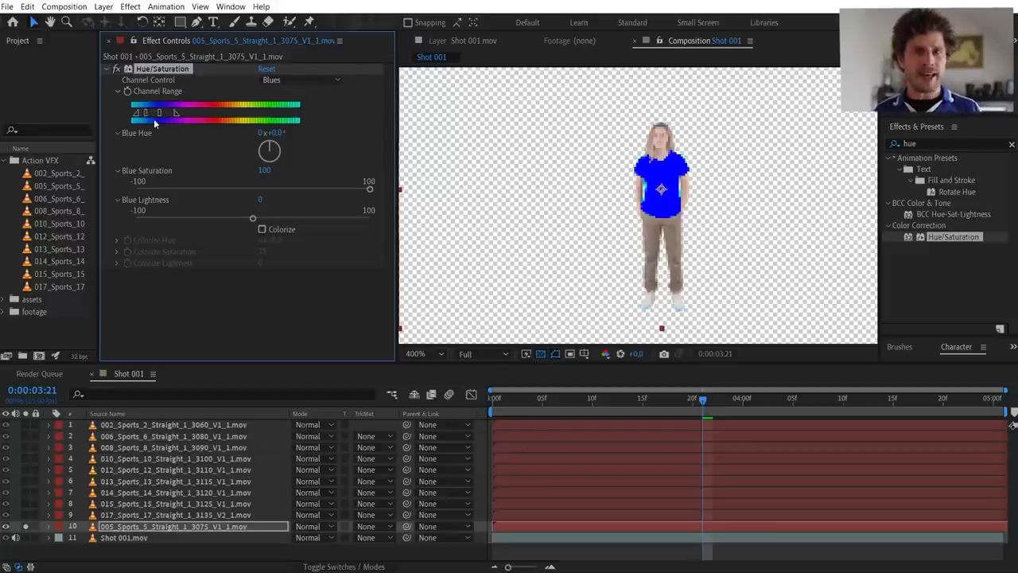
left_click_drag(366, 192, 260, 195)
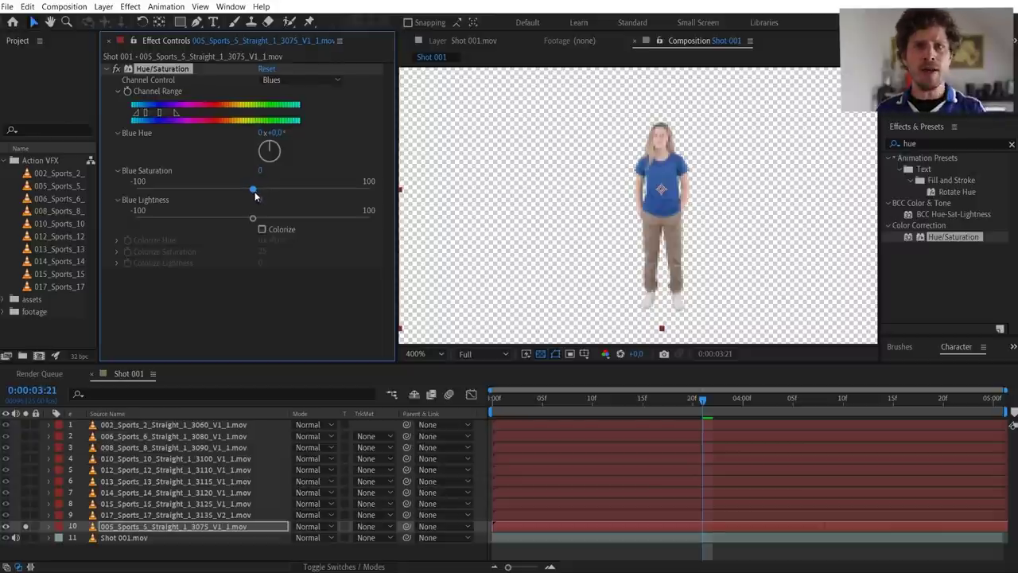
left_click_drag(277, 135, 315, 132)
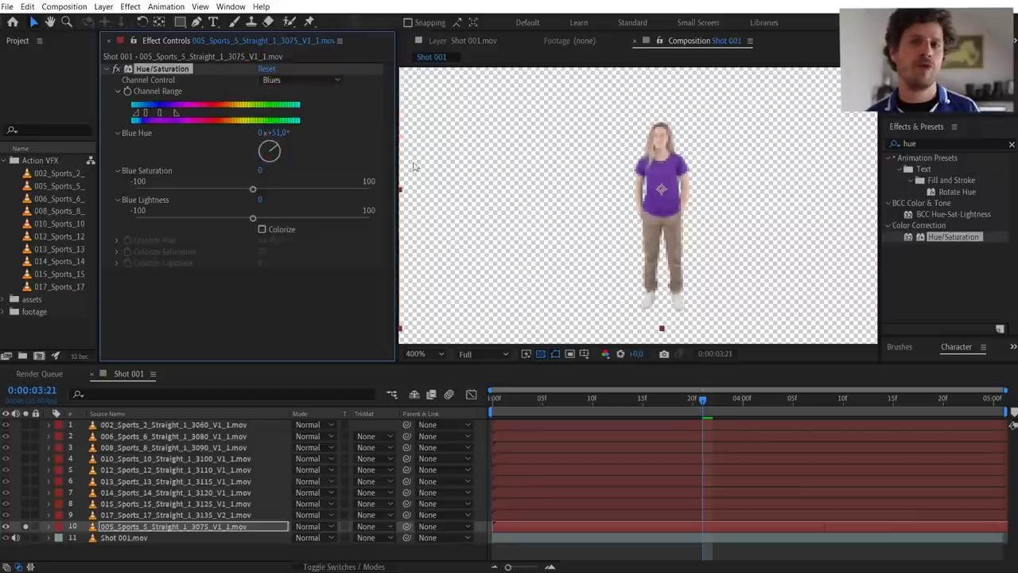
key("comma")
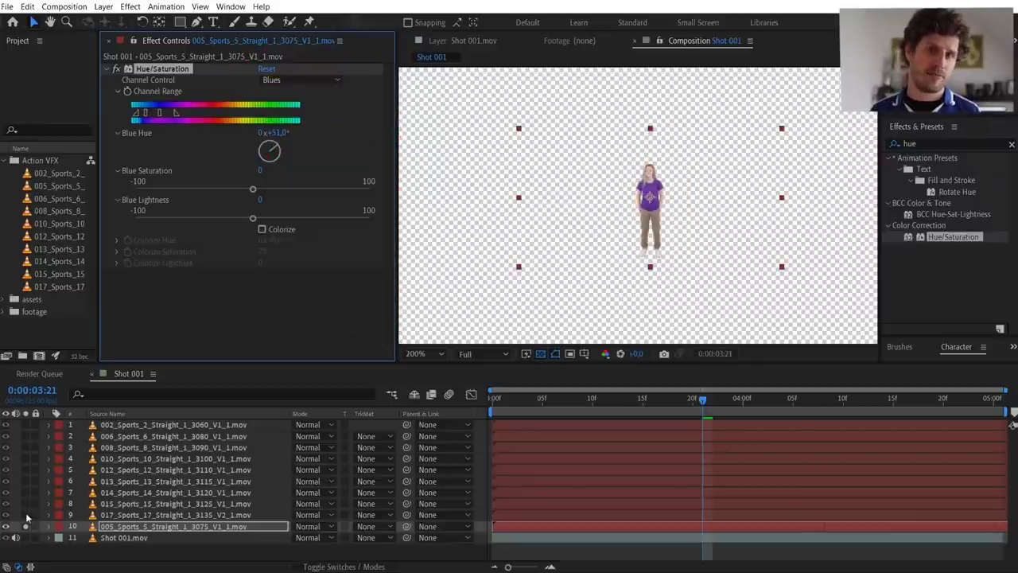
- Solo the other nine crowd layers and recolour the shirts of layers 017 to 012 red, turquoise, orange, dark blue and green through Hue/Saturation's Blues channel
left_click_drag(27, 515, 27, 424)
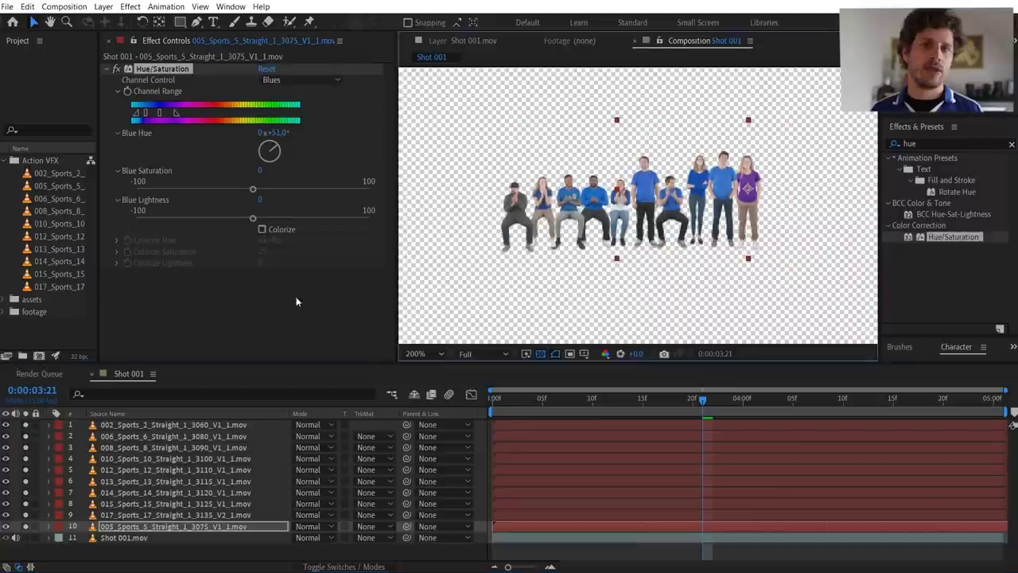
left_click(165, 515)
left_click(166, 503)
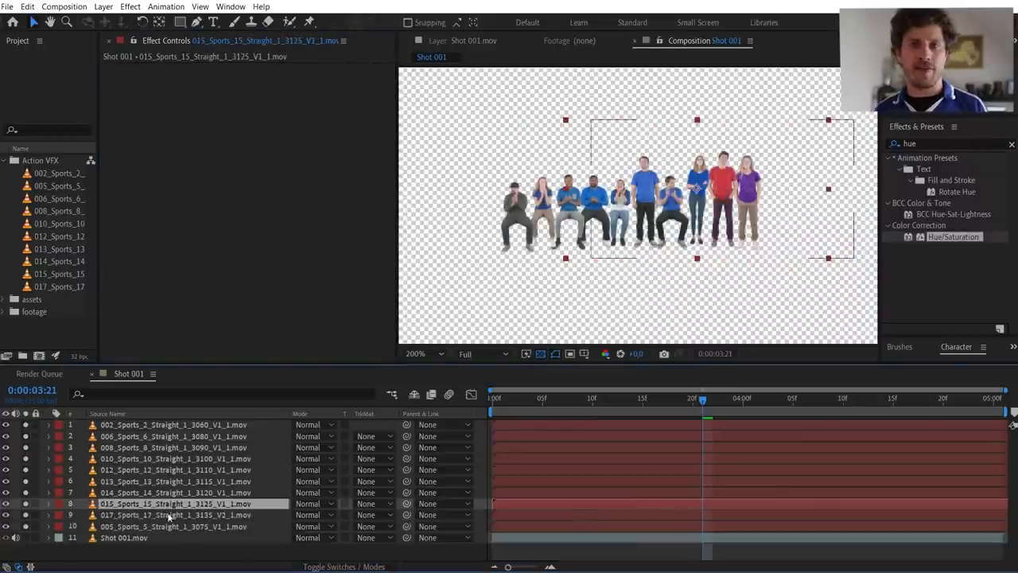
key("ctrl+Up")
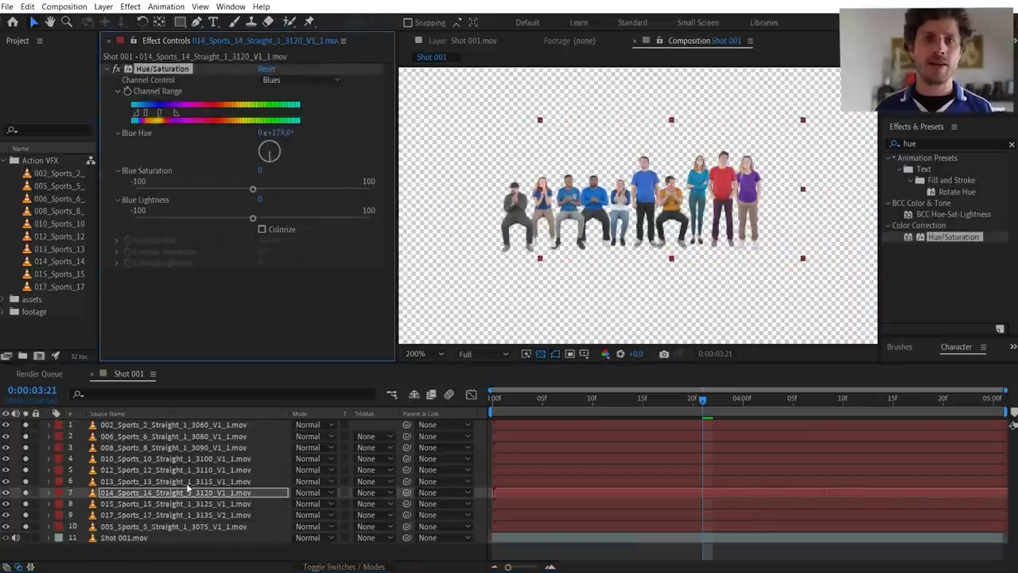
key("ctrl+Up")
key("ctrl+Up")
key("ctrl+Up")
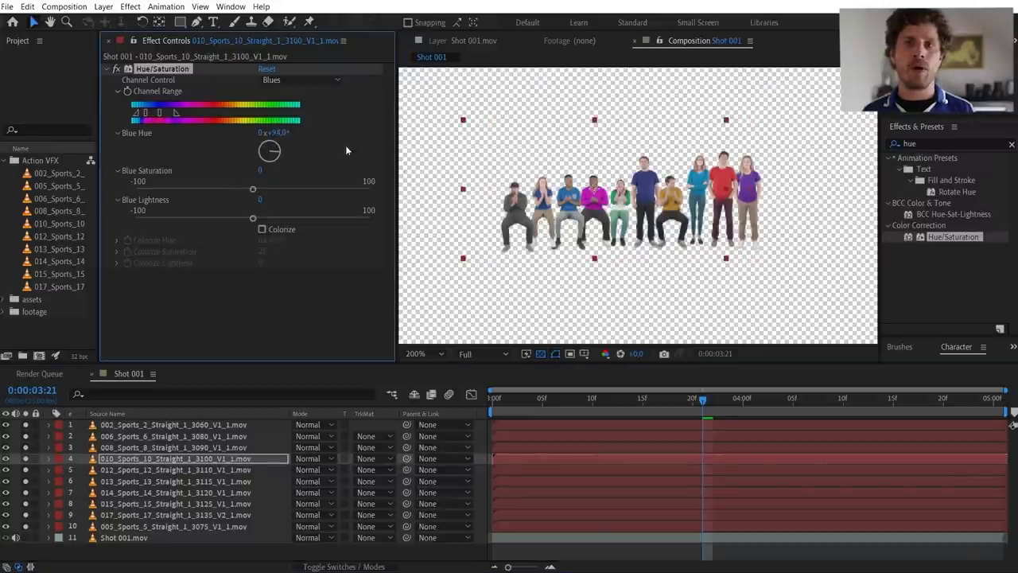
- Recolour the 010, 008 and 006 shirts with Blue Hue 211° on 010 and -59° with Blue Lightness 21 on 006, and unsolo all crowd layers
left_click_drag(284, 132, 358, 133)
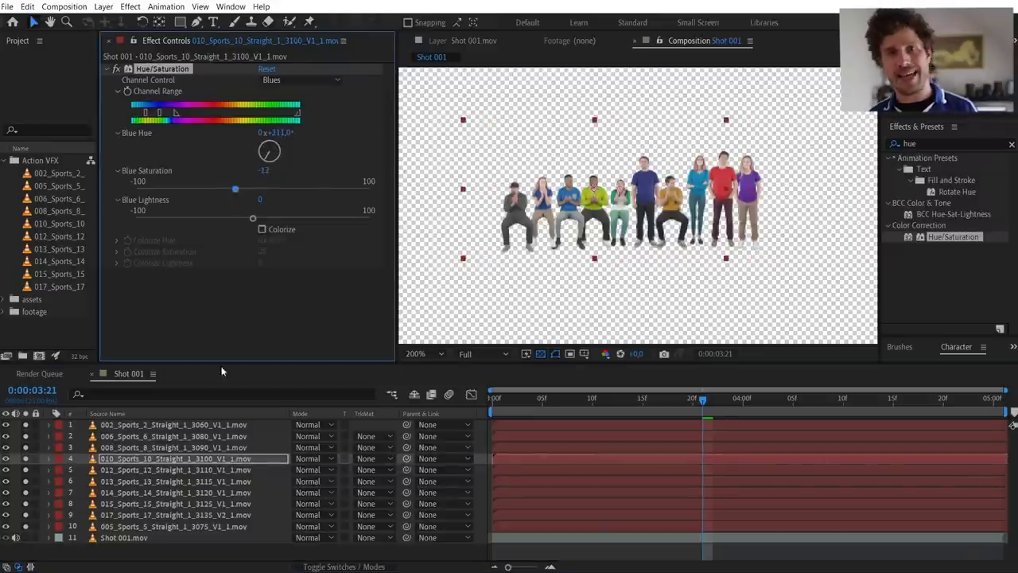
key("ctrl+Up")
key("ctrl+Up")
left_click(173, 436)
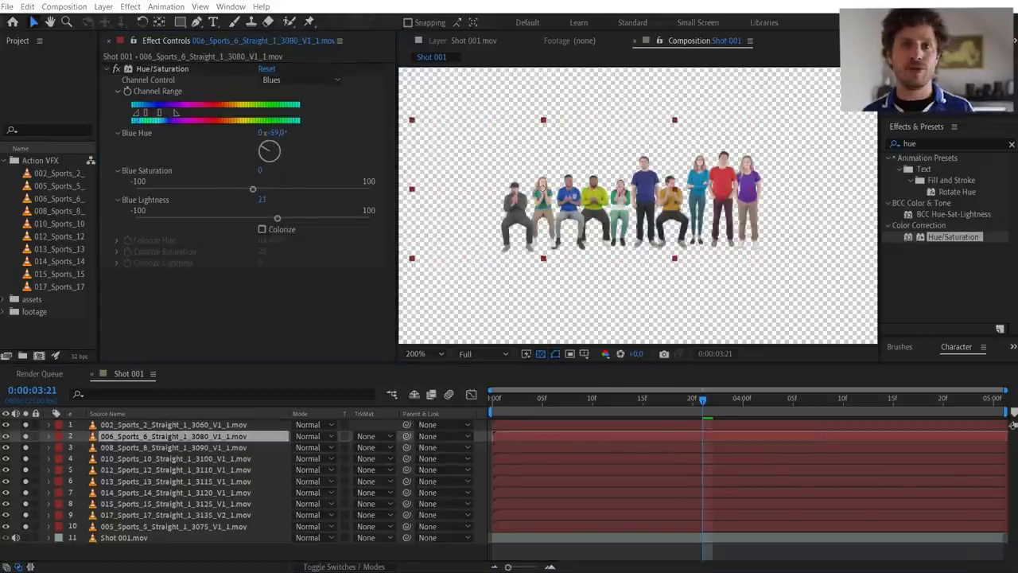
left_click_drag(26, 526, 26, 424)
scroll(773, 259, "down", 2)
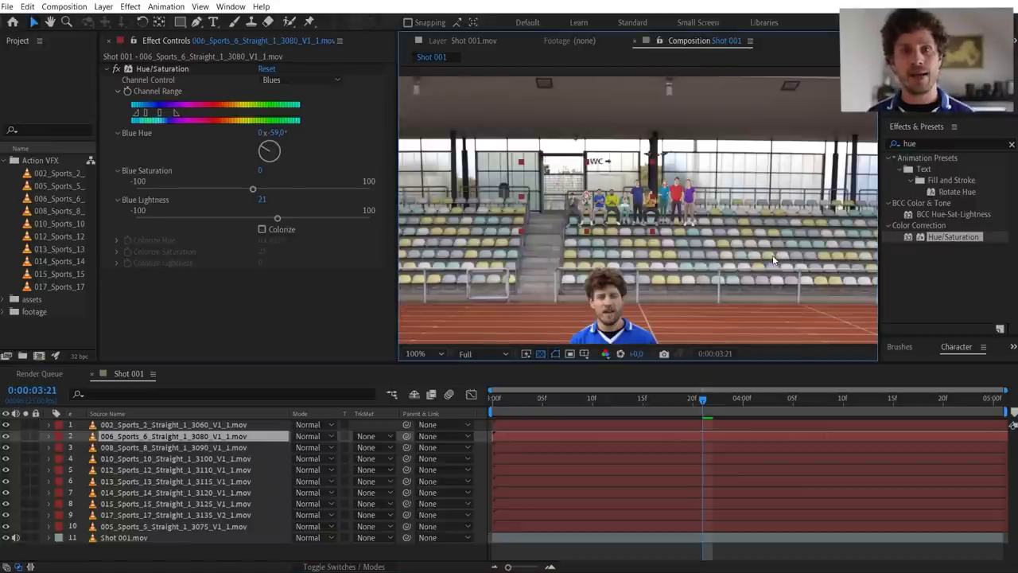
- Duplicate all ten crowd layers and move the copies down one seat row in the stands
left_click(159, 526)
left_click(127, 425, "shift")
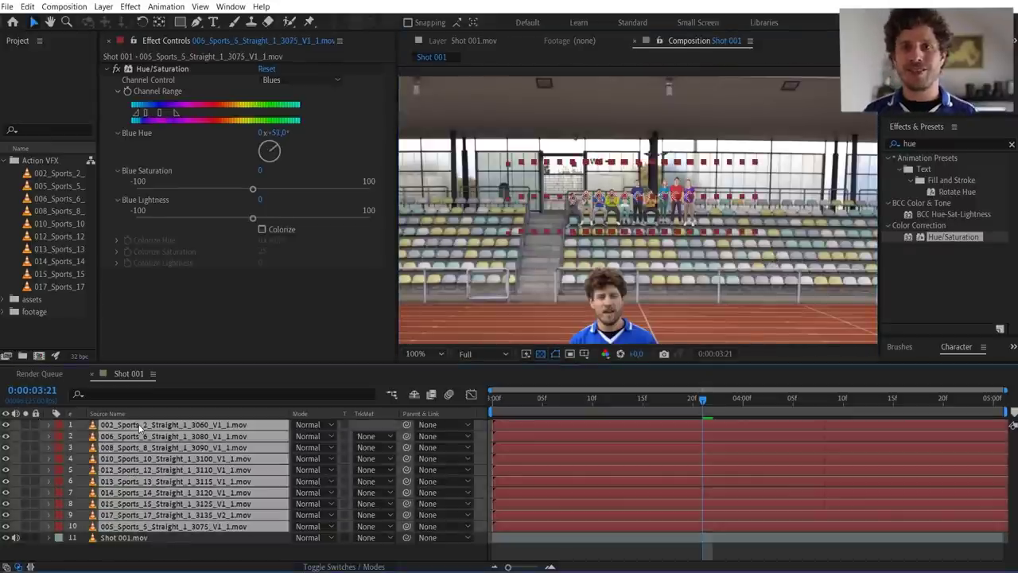
key("ctrl+d")
left_click_drag(128, 426, 129, 441)
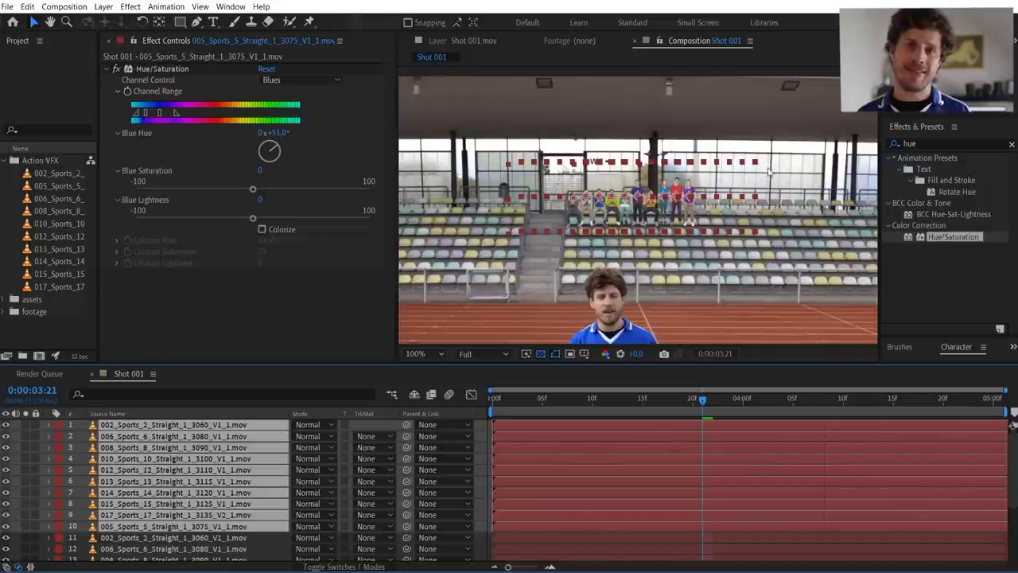
left_click_drag(732, 173, 731, 184)
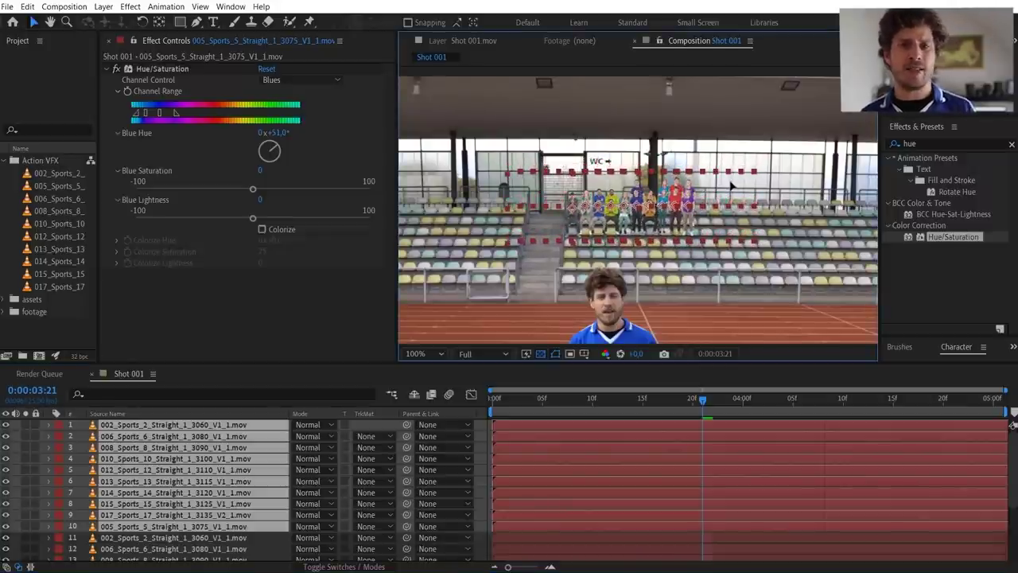
scroll(729, 201, "up", 1)
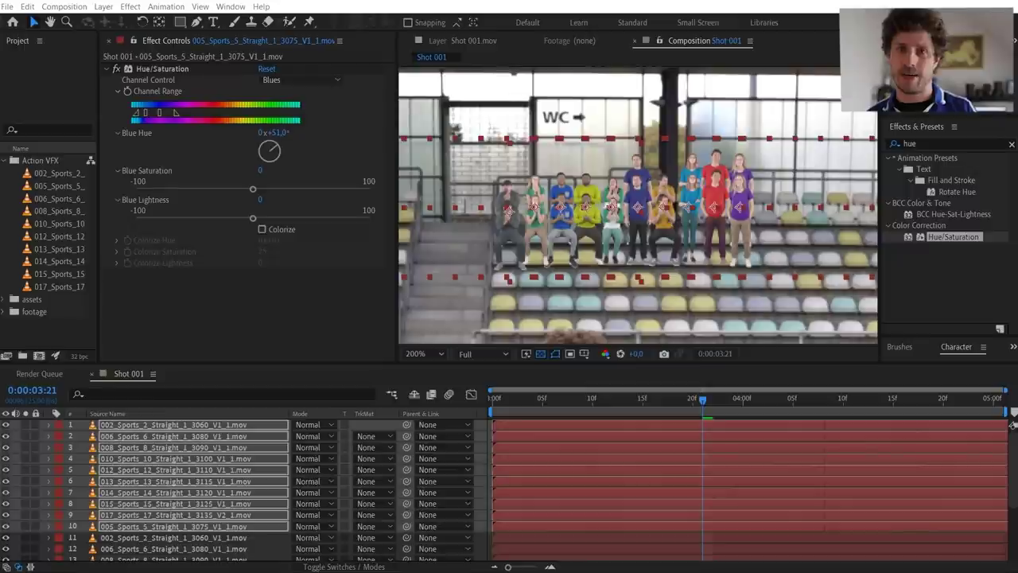
- Give the ten duplicated crowd layers a Yellow label and select them by label group
left_click(58, 429)
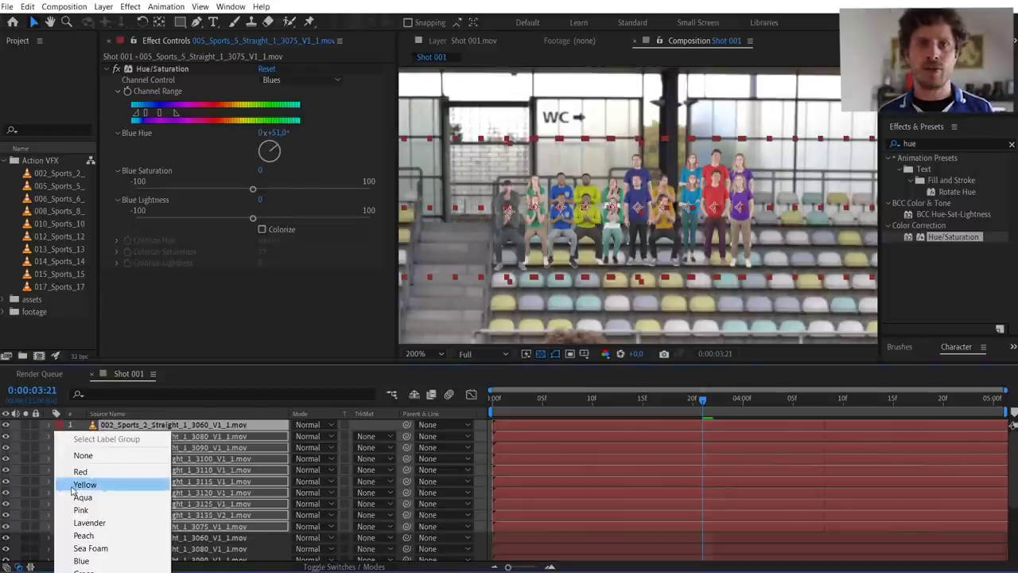
left_click(79, 487)
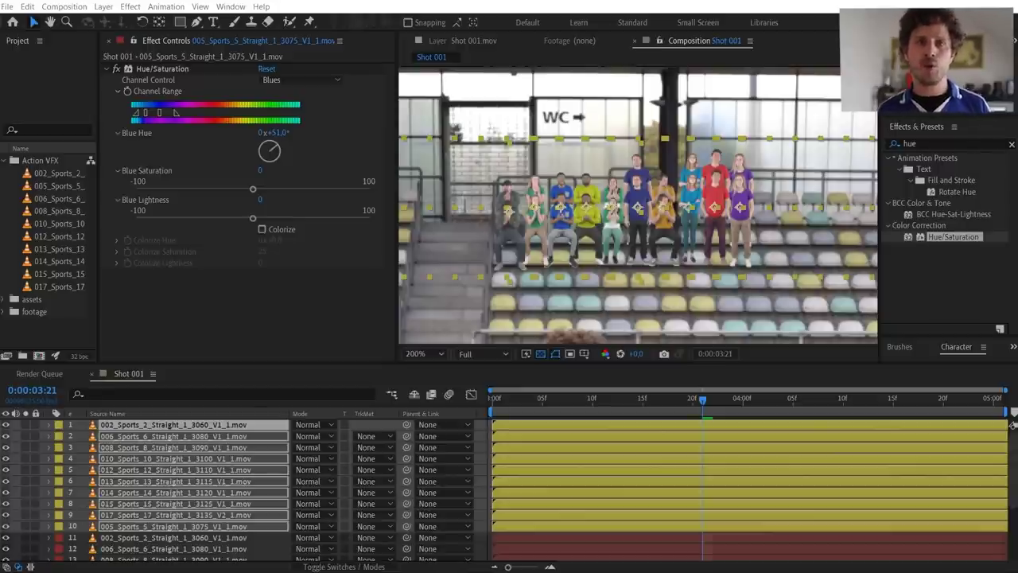
left_click(119, 539)
left_click(116, 471)
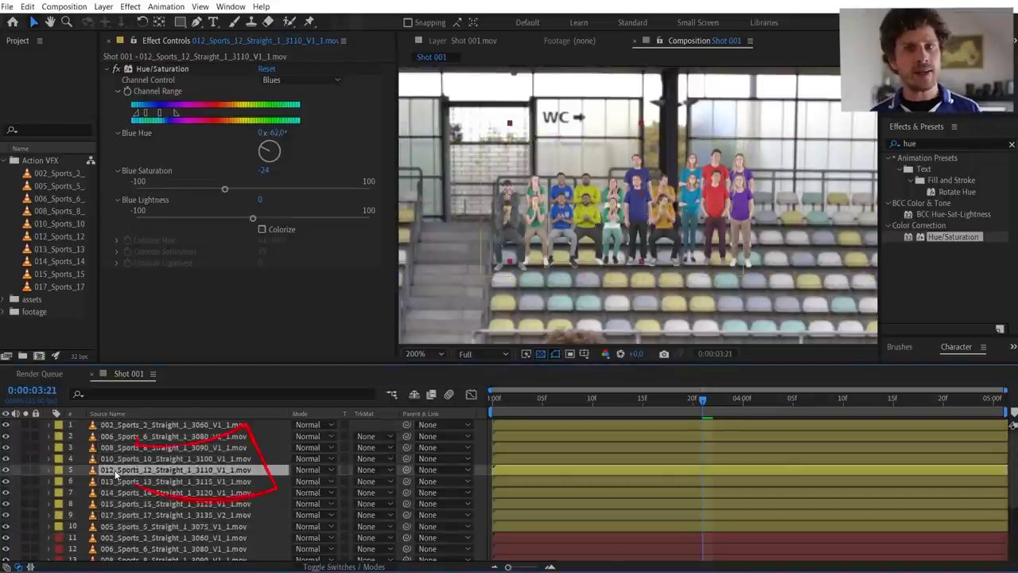
left_click(59, 473)
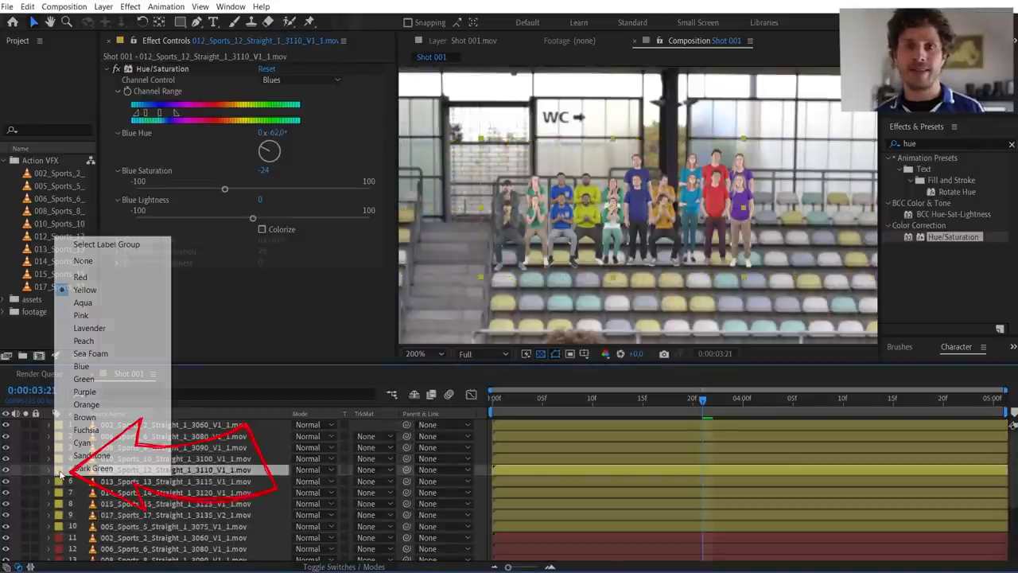
left_click(117, 246)
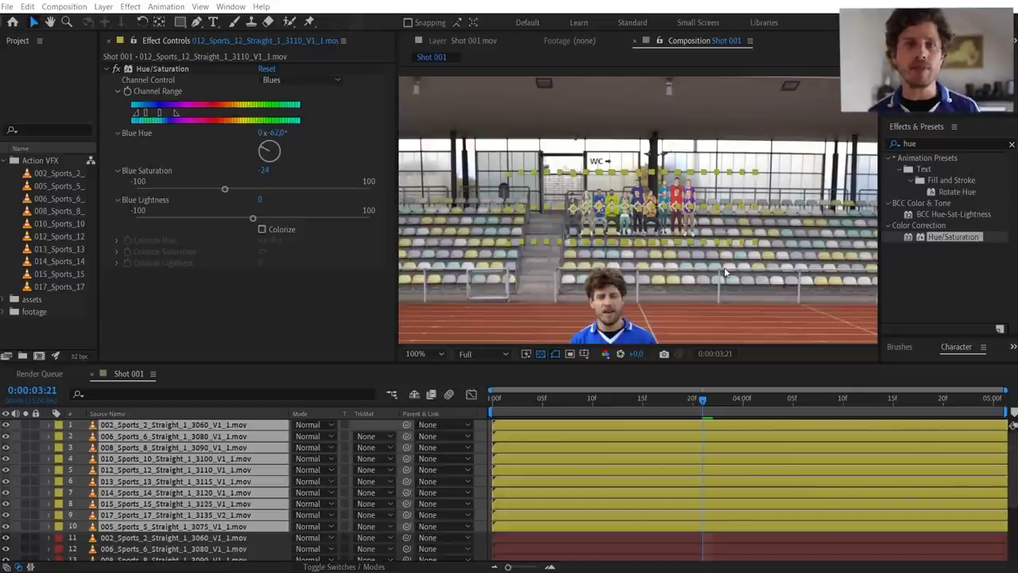
- Slide the ten yellow-labelled crowd layers earlier in time and move the current time to 0:00:04:01
key("period")
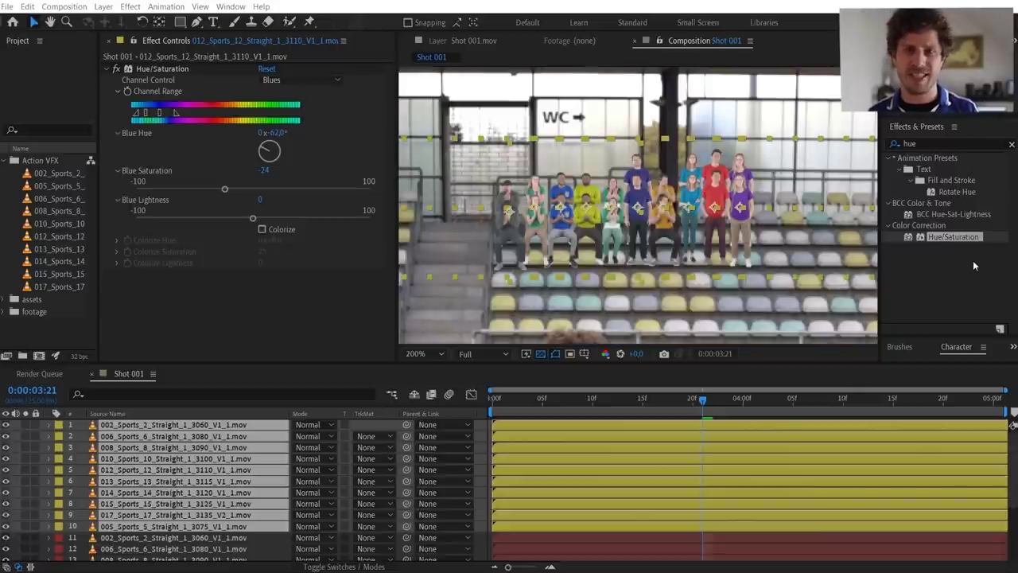
left_click_drag(1006, 430, 561, 439)
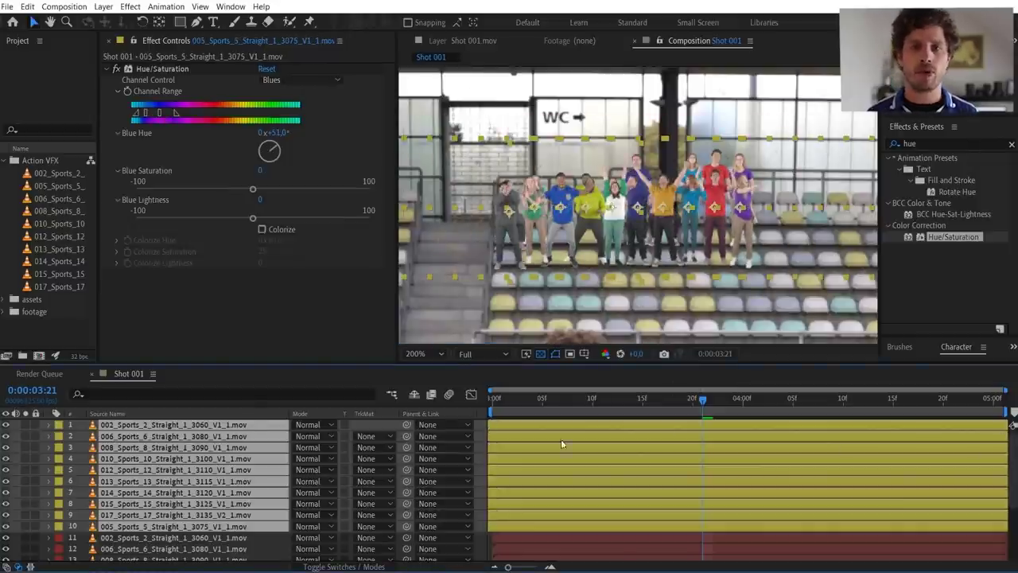
left_click_drag(981, 430, 712, 417)
left_click(752, 401)
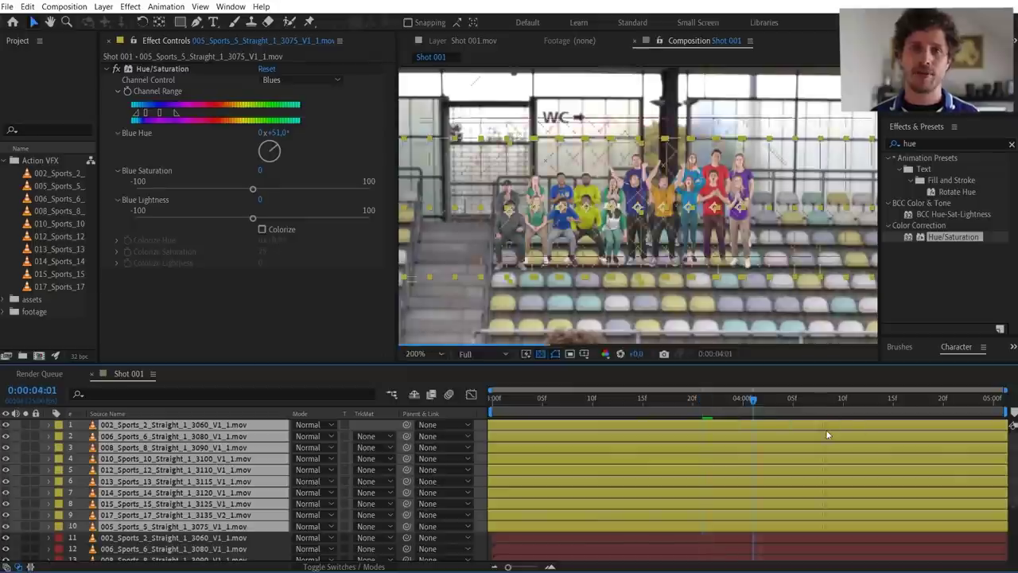
- Go through the yellow-labelled layers from 017 up to 002 and shift their people sideways onto different seats
left_click(689, 233)
key("ctrl+Up")
key("ctrl+Up")
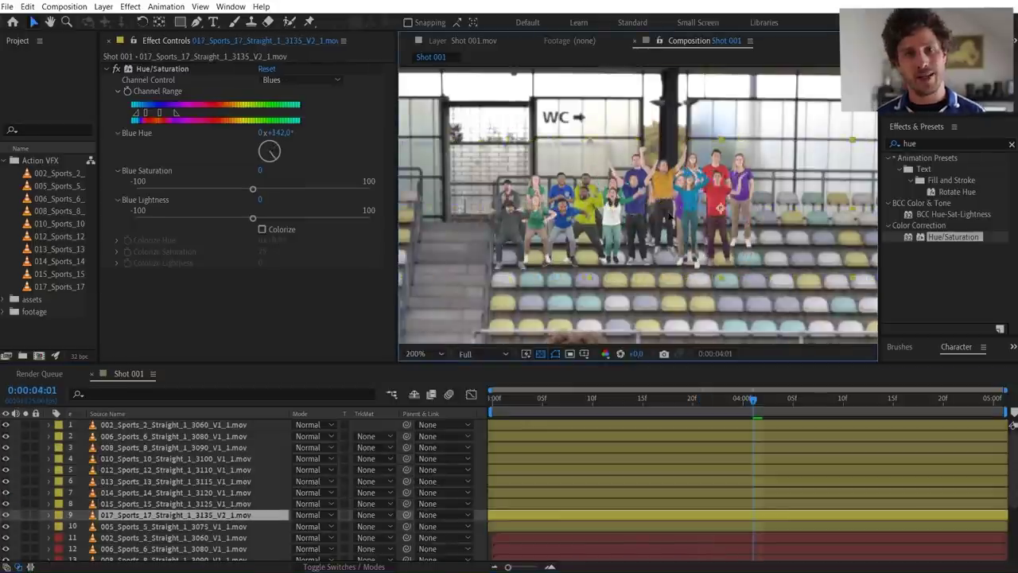
key("ctrl+Up")
key("ctrl+Up")
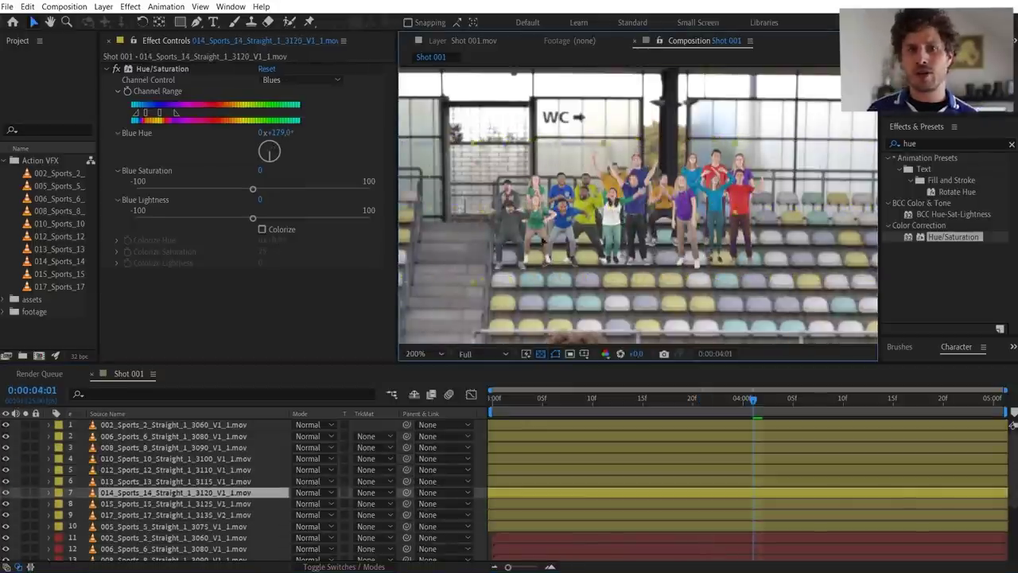
key("ctrl+Up")
key("ctrl+Up")
key("ctrl+Up")
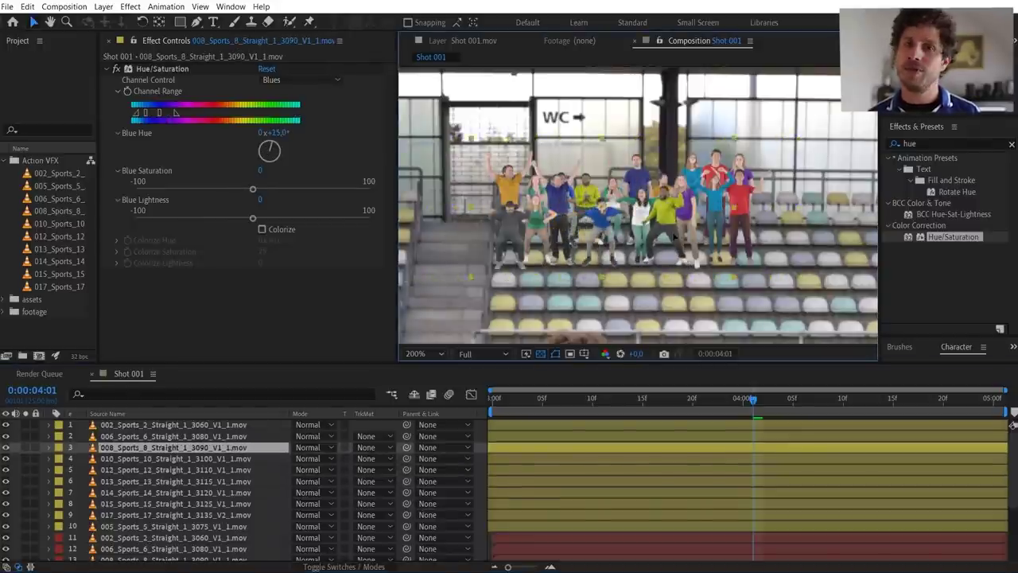
key("ctrl+Up")
key("ctrl+Up")
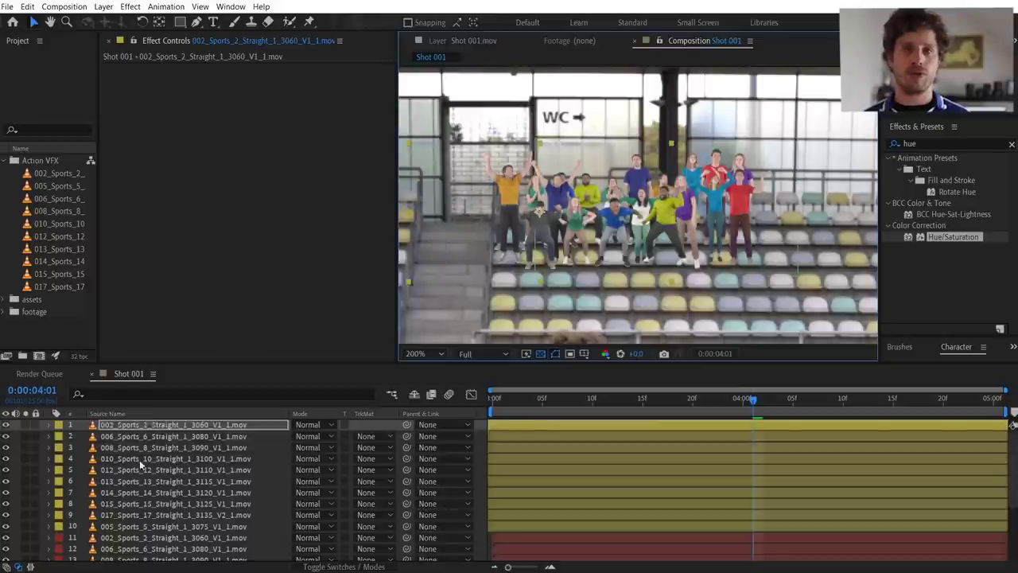
- Recolour the yellow-labelled 008 shirt with Blue Hue 116° and lower Blue Saturation, and shift the Blue Hue of layer 012
key("ctrl+Down")
key("ctrl+Down")
left_click_drag(336, 140, 330, 180)
left_click_drag(253, 189, 166, 198)
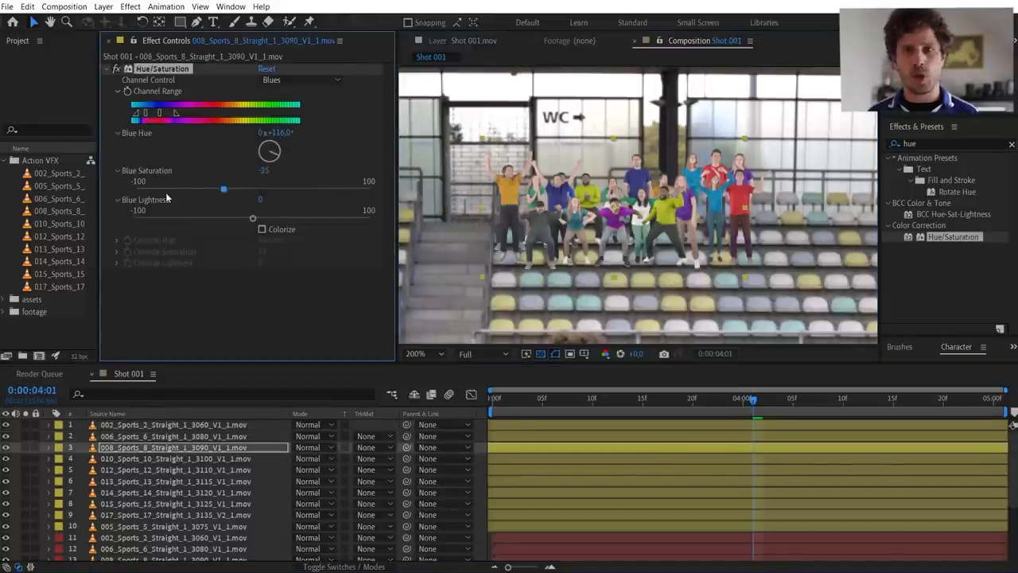
key("ctrl+Down")
key("ctrl+Down")
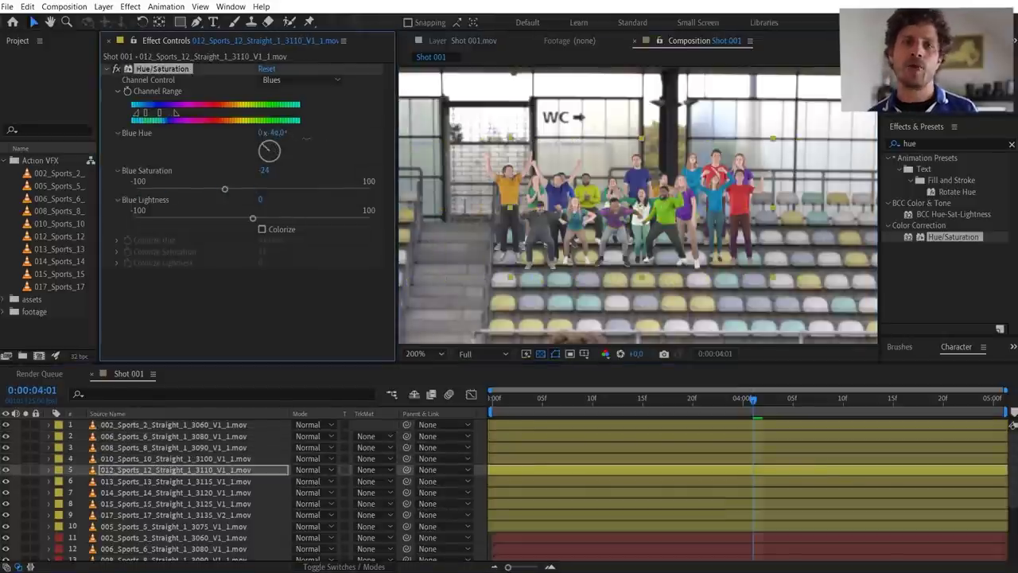
- Set the yellow-labelled 014 shirt to Blue Hue 132°, Blue Saturation -59 and Blue Lightness -65, and layer 017 to Blue Saturation -57
key("ctrl+Down")
key("ctrl+Down")
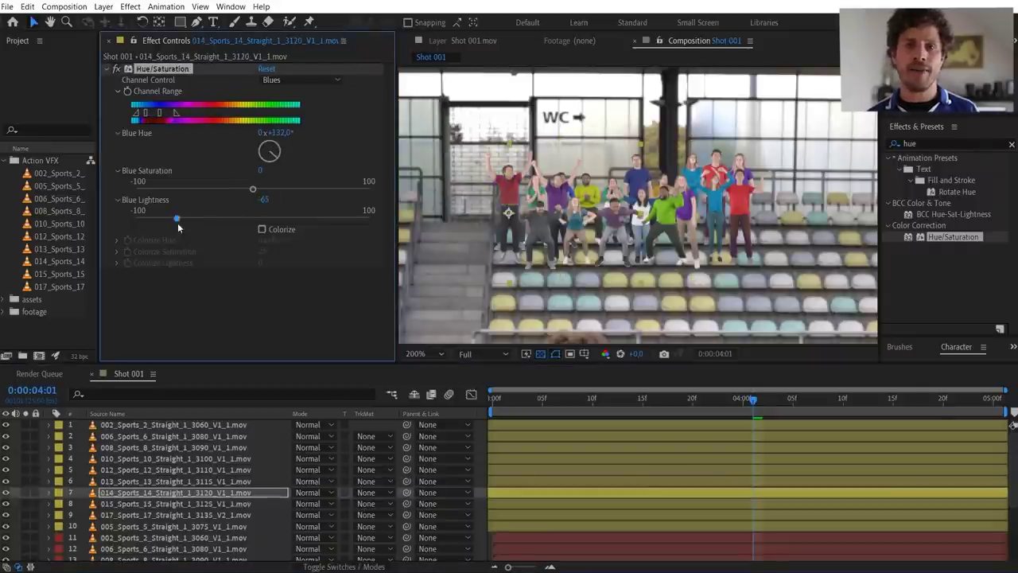
key("ctrl+Down")
key("ctrl+Down")
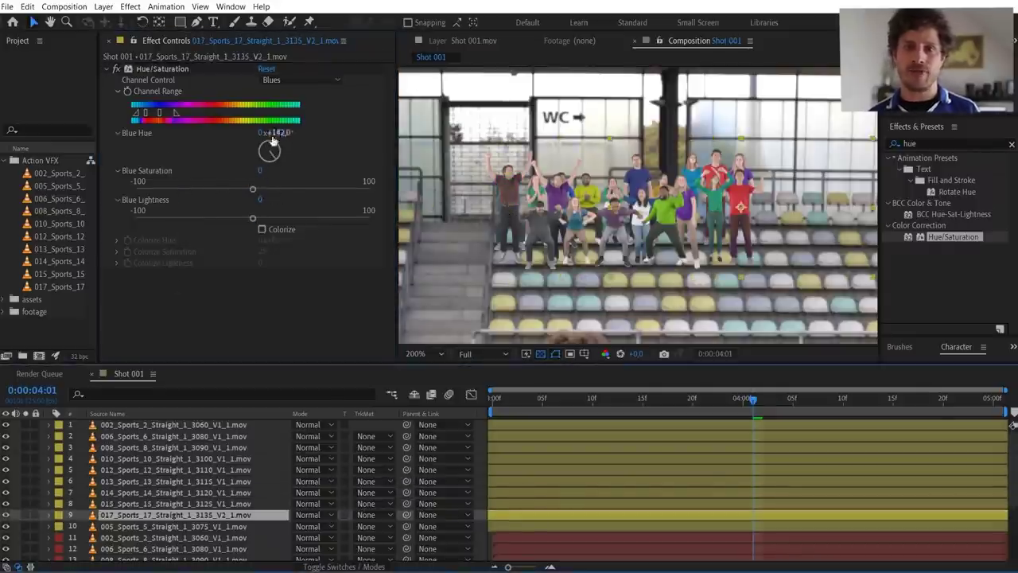
key("comma")
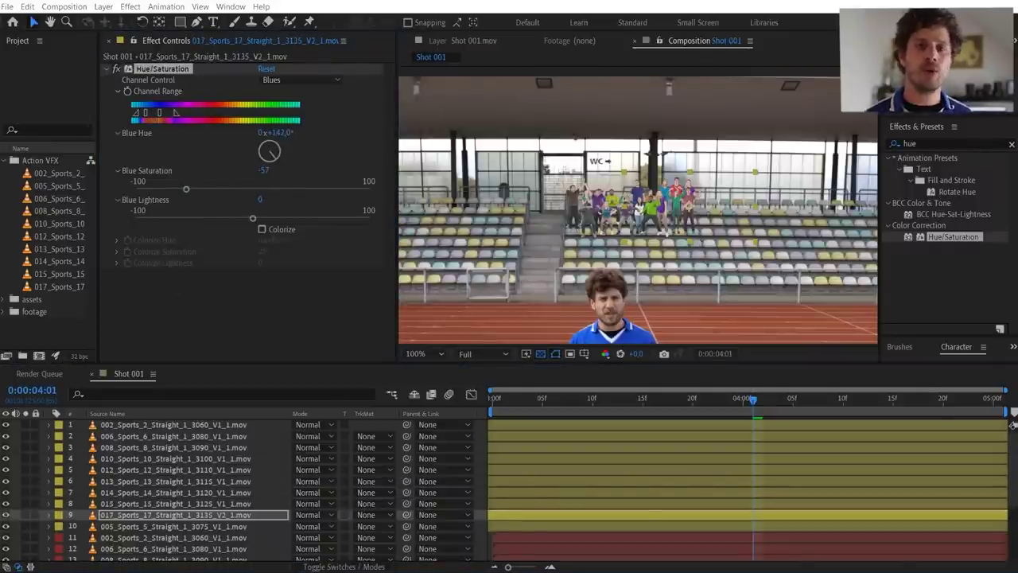
- Duplicate all twenty crowd layers, then label the copies of the back row Green and the copies of the yellow row Orange
scroll(142, 431, "up", 3)
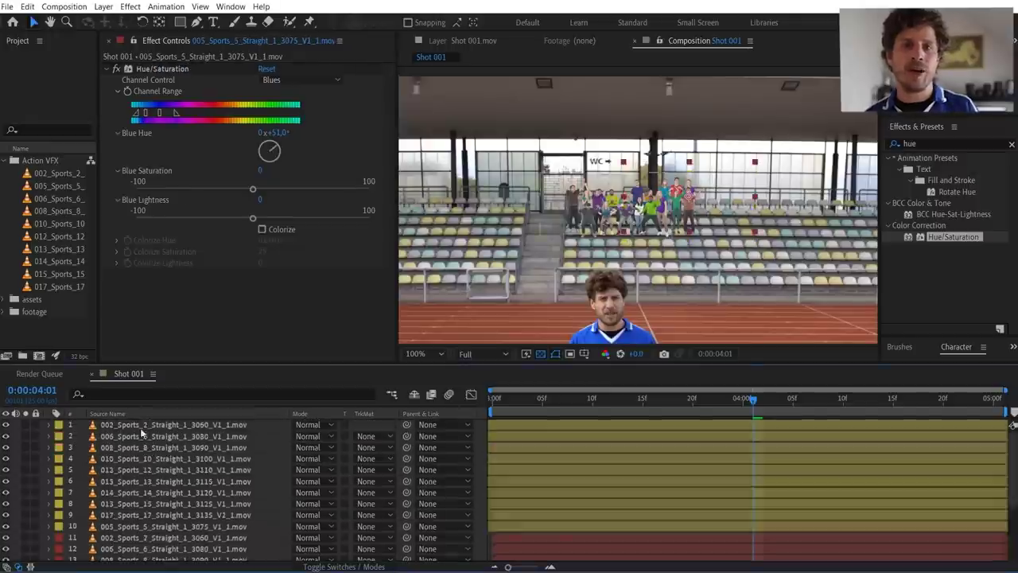
left_click(142, 426, "shift")
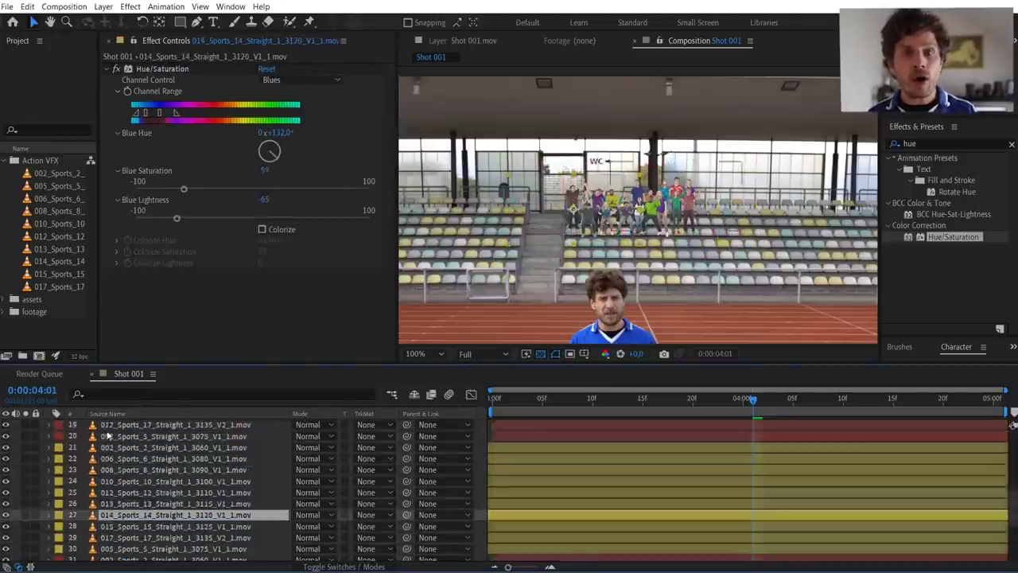
left_click(107, 436)
scroll(107, 446, "up", 4)
left_click(107, 470, "shift")
left_click(59, 469)
left_click(93, 380)
scroll(107, 459, "up", 2)
left_click(58, 426)
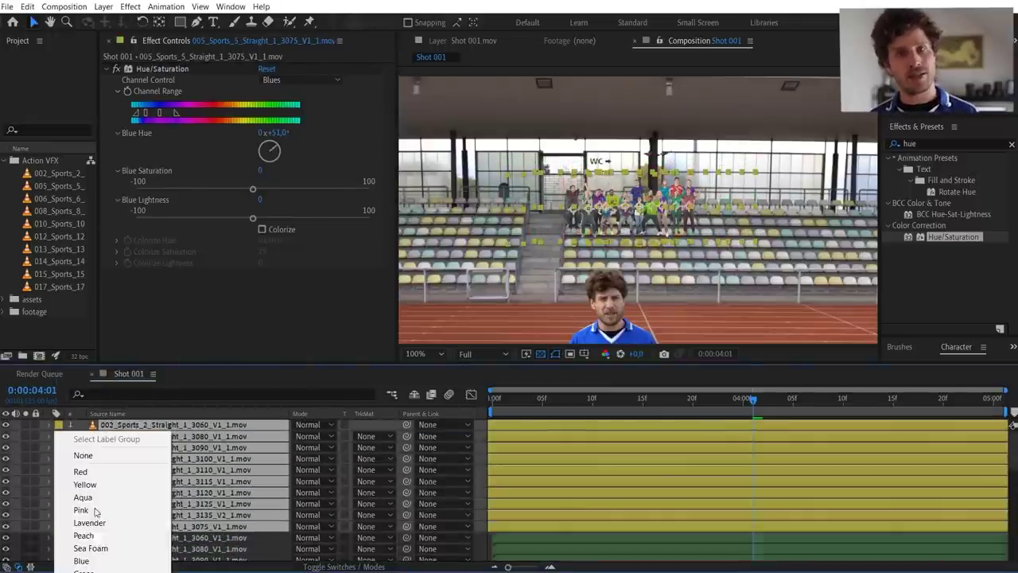
left_click(93, 571)
- Move the twenty orange- and green-labelled crowd layers together down two seat rows
scroll(176, 550, "down", 1)
left_click(176, 538, "shift")
key("period")
left_click_drag(636, 209, 637, 253)
- Slide only the ten green-labelled crowd layers earlier in time
left_click(518, 424, "ctrl")
left_click_drag(875, 446, 607, 446)
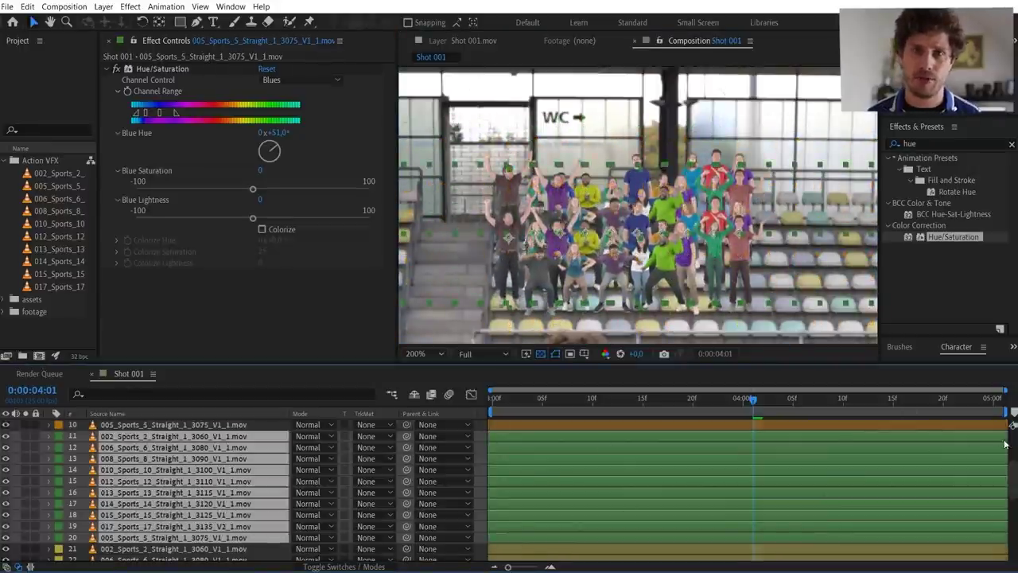
left_click_drag(1004, 443, 945, 460)
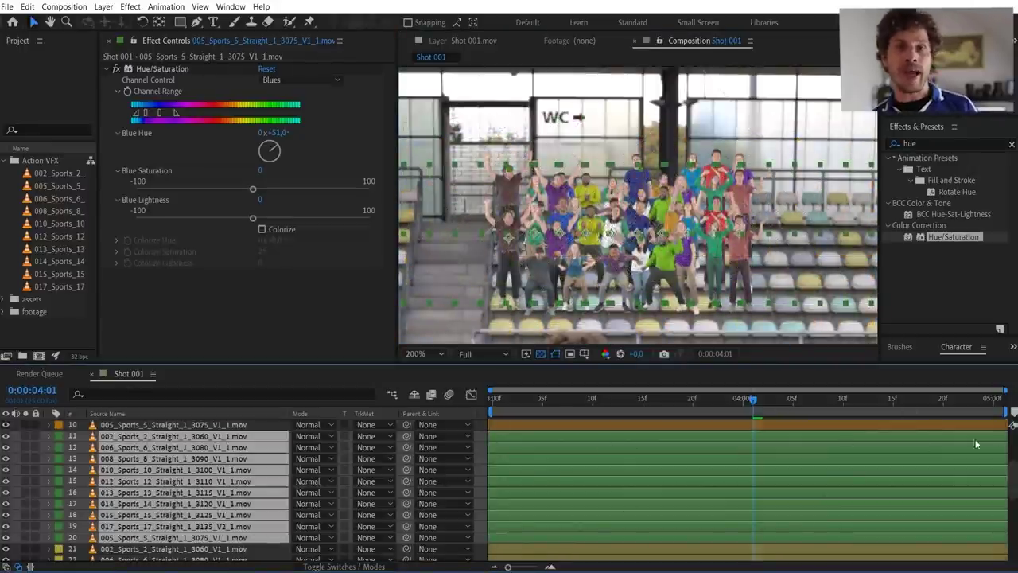
- Vary the shirt colours of the green-labelled layers from 017 up to 010 by changing Blue Hue in Hue/Saturation
left_click(209, 537)
left_click(220, 526)
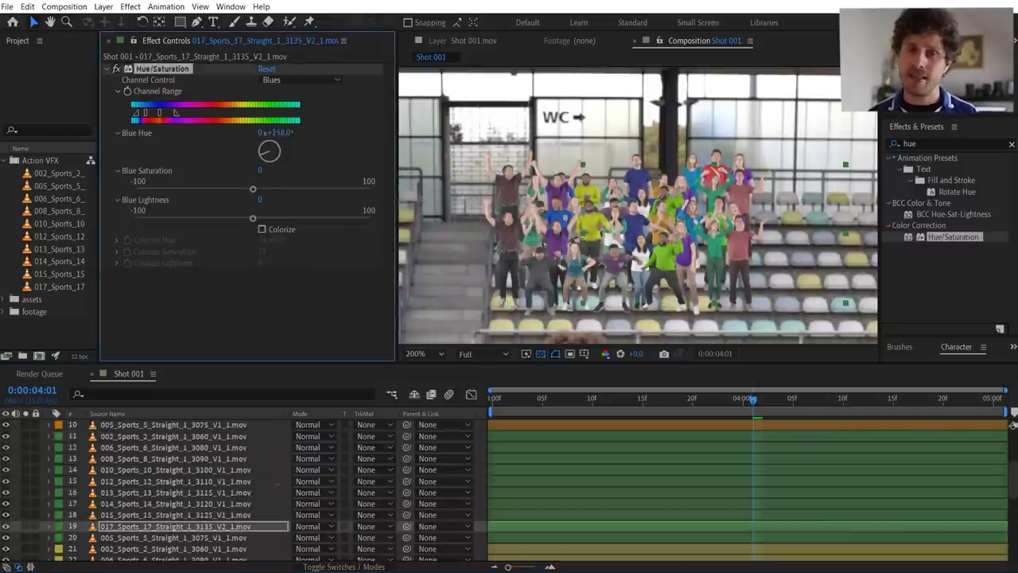
left_click(229, 515)
left_click(228, 504)
left_click(226, 493)
key("ctrl+Up")
key("ctrl+Up")
key("ctrl+Up")
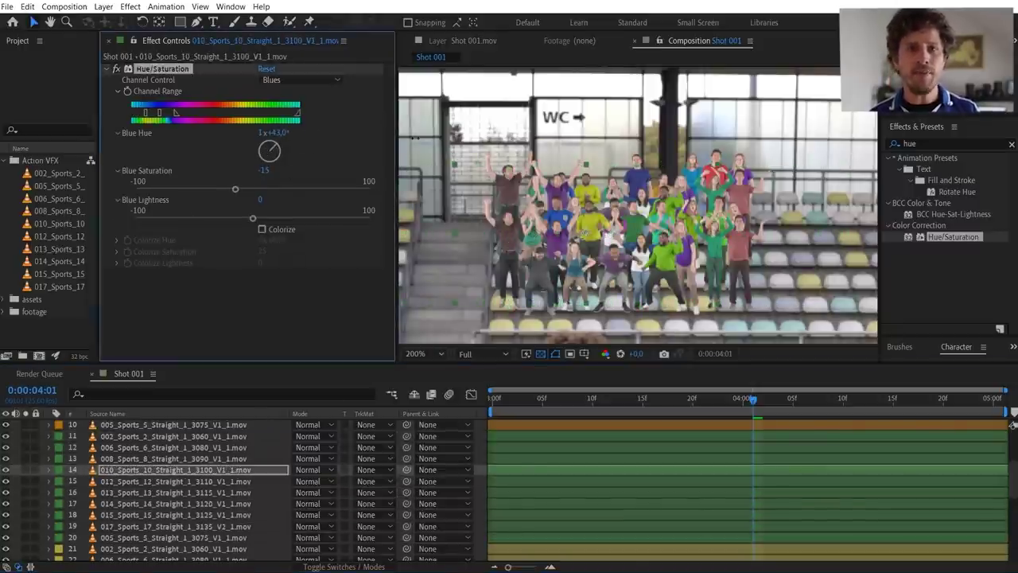
- Recolour the green-labelled 008 shirt, and set layer 006 to Blue Hue -219° and Blue Saturation -46
key("ctrl+Up")
key("ctrl+Up")
key("ctrl+Up")
key("ctrl+Up")
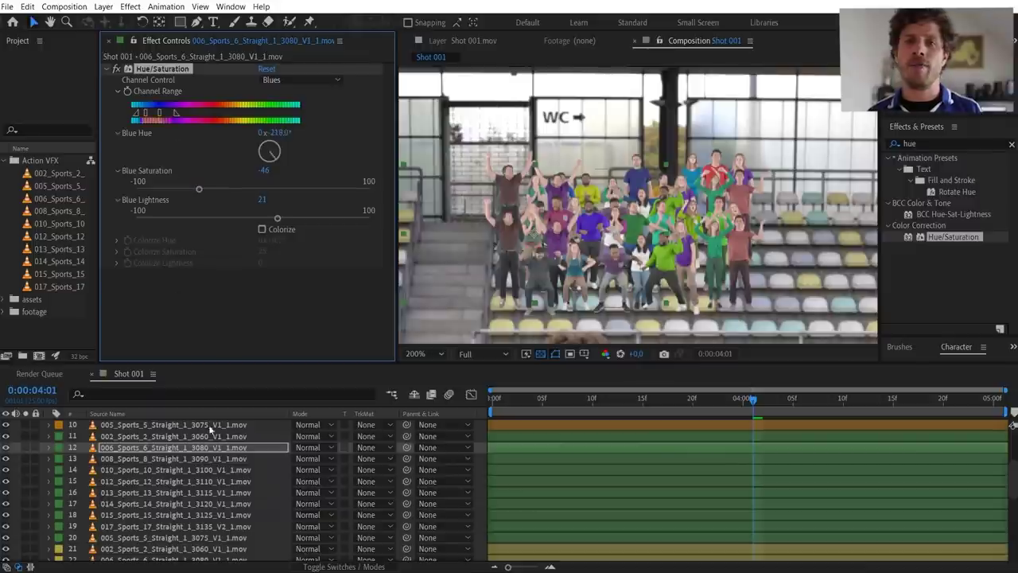
- Recolour the orange-labelled crowd shirts, with Blue Hue 294° on layer 014 and Blue Saturation -100 with Blue Lightness -31 on layer 008
key("ctrl+Up")
key("ctrl+Up")
key("ctrl+Up")
key("ctrl+Up")
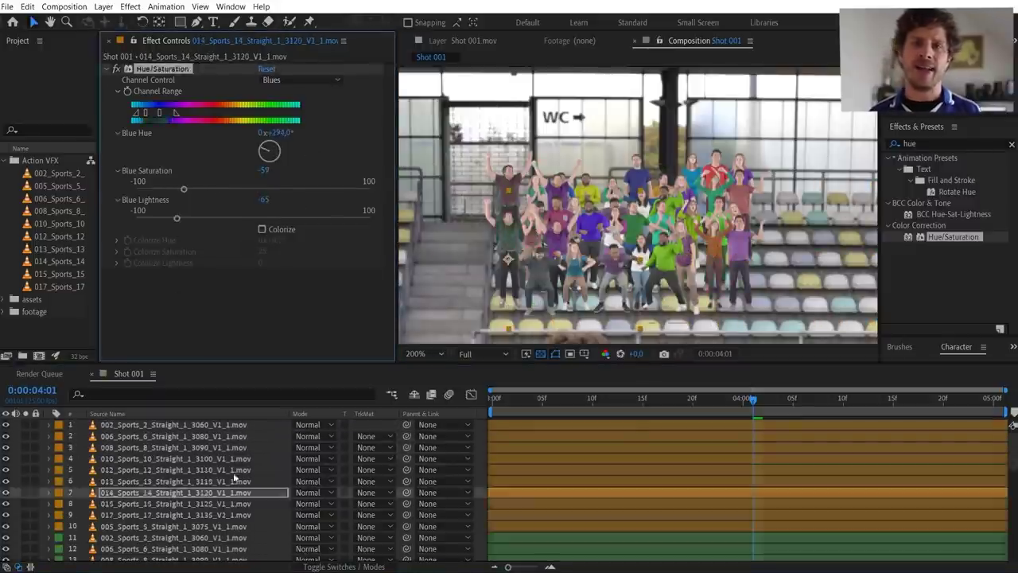
key("ctrl+Up")
key("ctrl+Up")
key("ctrl+Up")
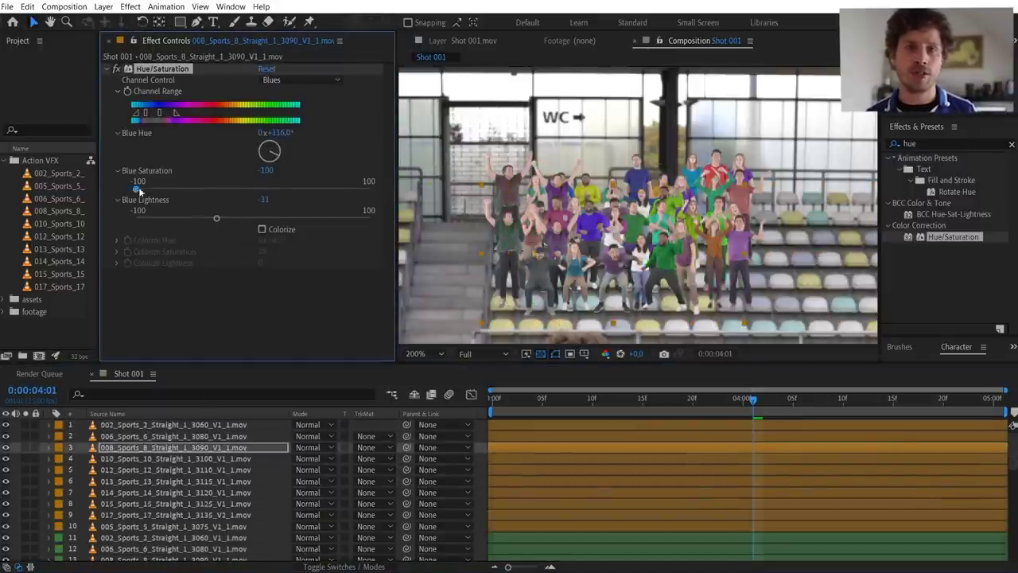
key("ctrl+Up")
key("comma")
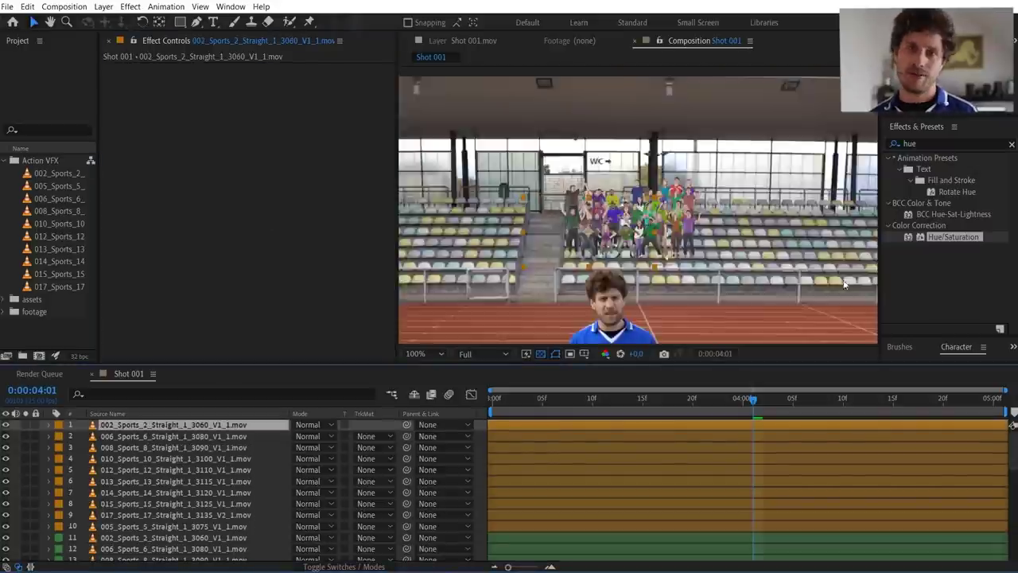
- Play back the composition from 0:00:03:00 to examine the four crowd rows in the whole frame
left_click(490, 401)
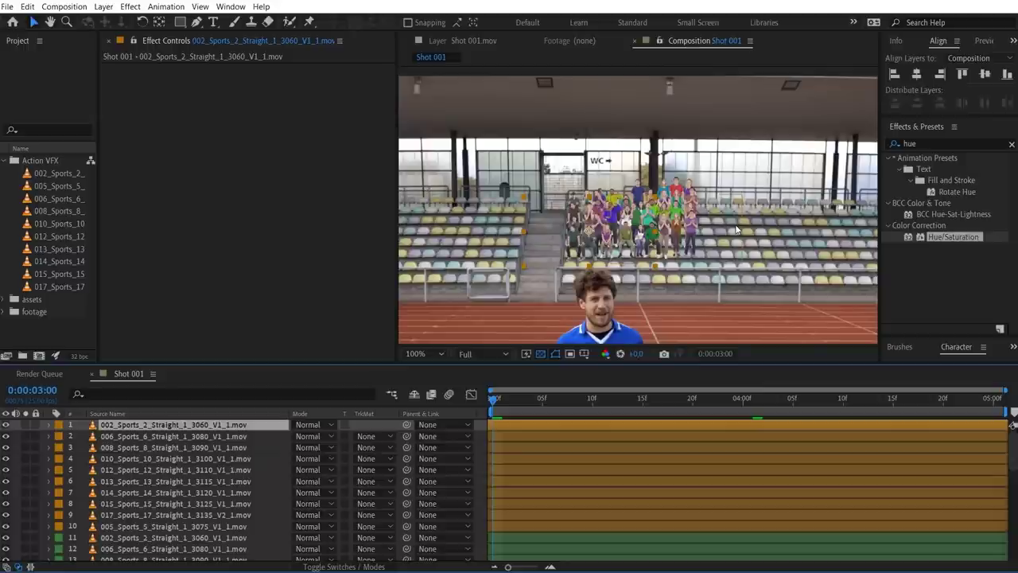
key("space")
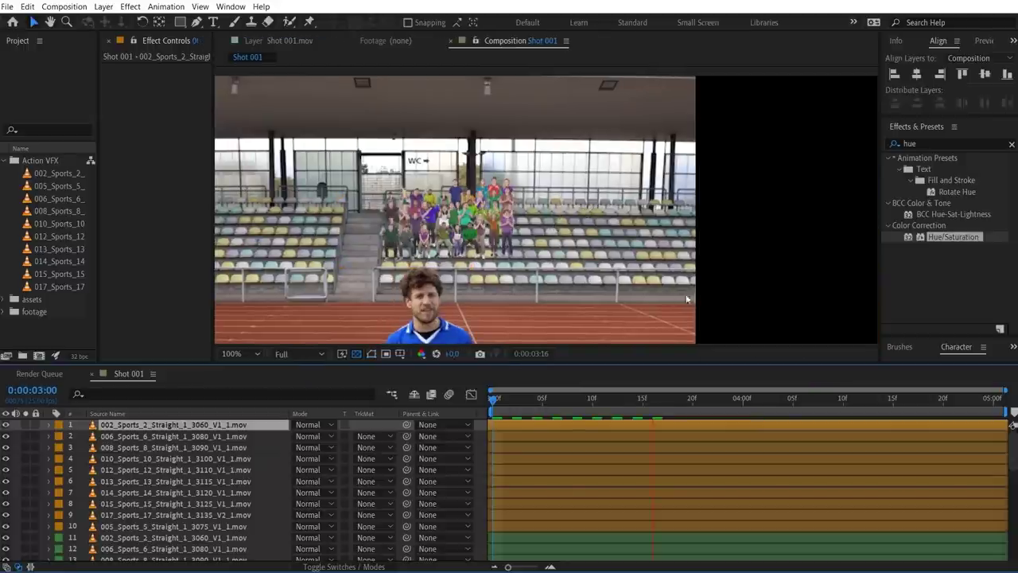
scroll(694, 294, "down", 1)
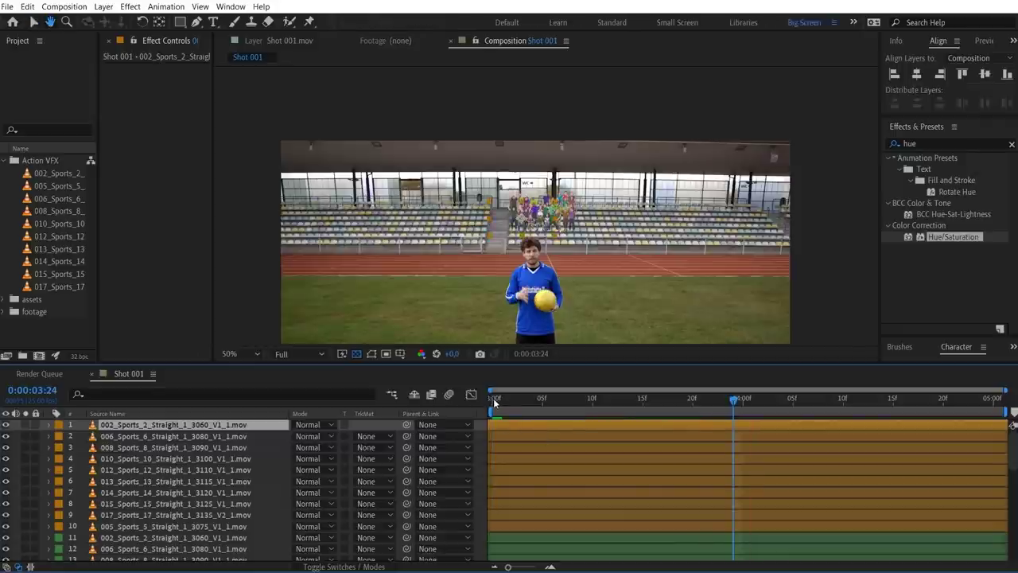
- Change the label colour of the ten layers that make up the topmost crowd row
left_click(493, 398)
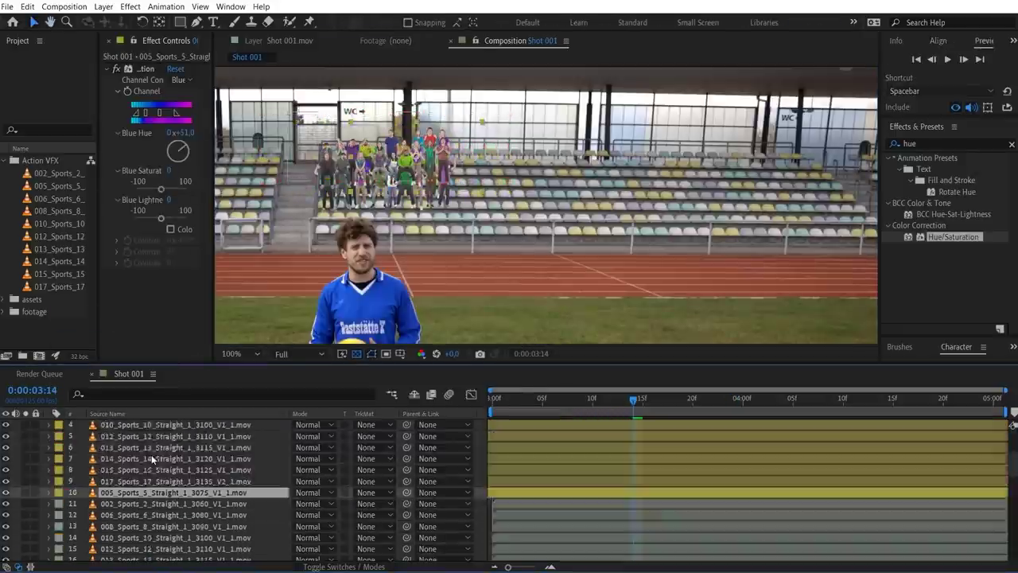
left_click(58, 425)
left_click(95, 454)
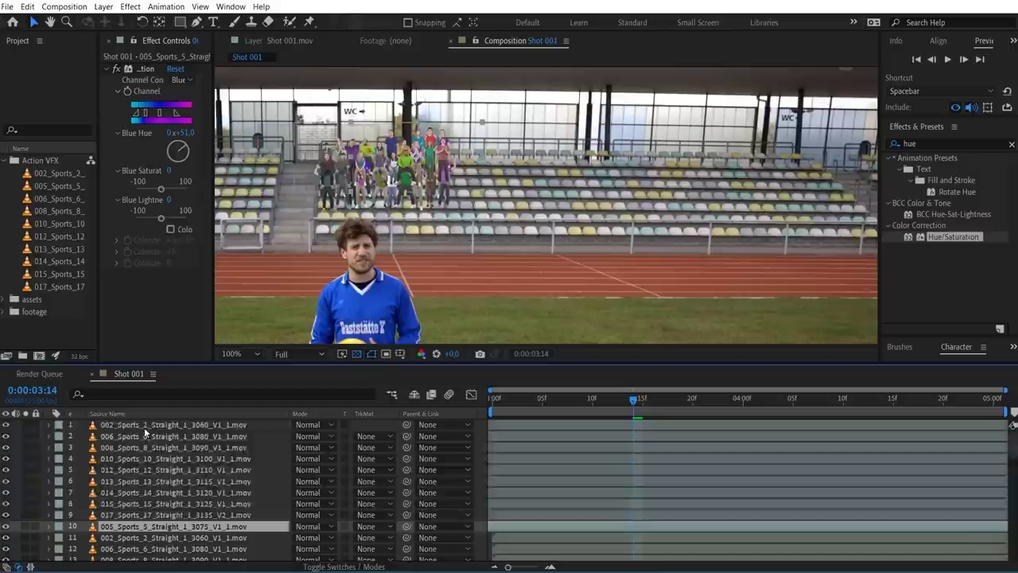
- Adjust the placement of the stacked crowd rows against the seats, working on each row's layers as a group
left_click(145, 426, "shift")
scroll(159, 486, "down", 3)
left_click(177, 538, "shift")
scroll(324, 165, "up", 1)
left_click_drag(324, 165, 623, 274)
left_click(542, 548)
left_click(543, 537)
left_click(557, 436, "shift")
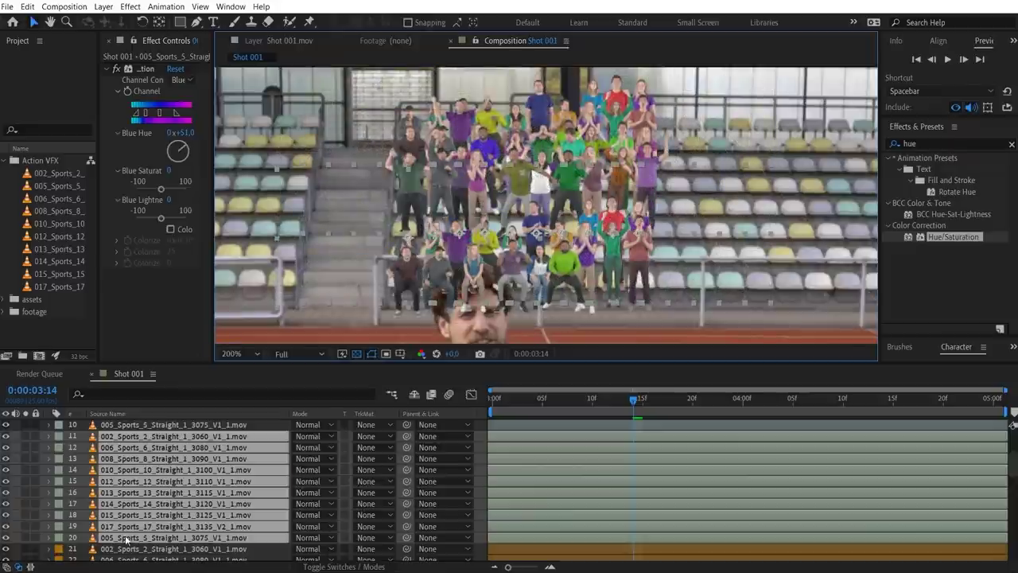
- Shift the crowd layers from 20 up to 1 slightly higher on the stand and duplicate them
scroll(136, 493, "up", 4)
left_click(160, 426, "shift")
scroll(159, 450, "down", 3)
key("ctrl+d")
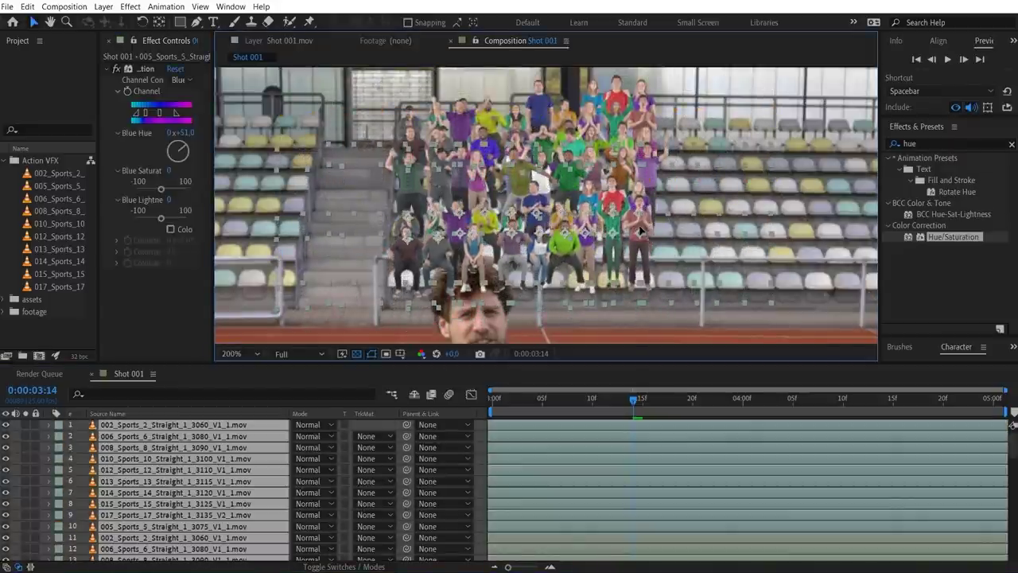
- Pre-compose all the crowd layers as "crowd asset", moving all attributes into the new composition
key("ctrl+shift+c")
type("crowd asset")
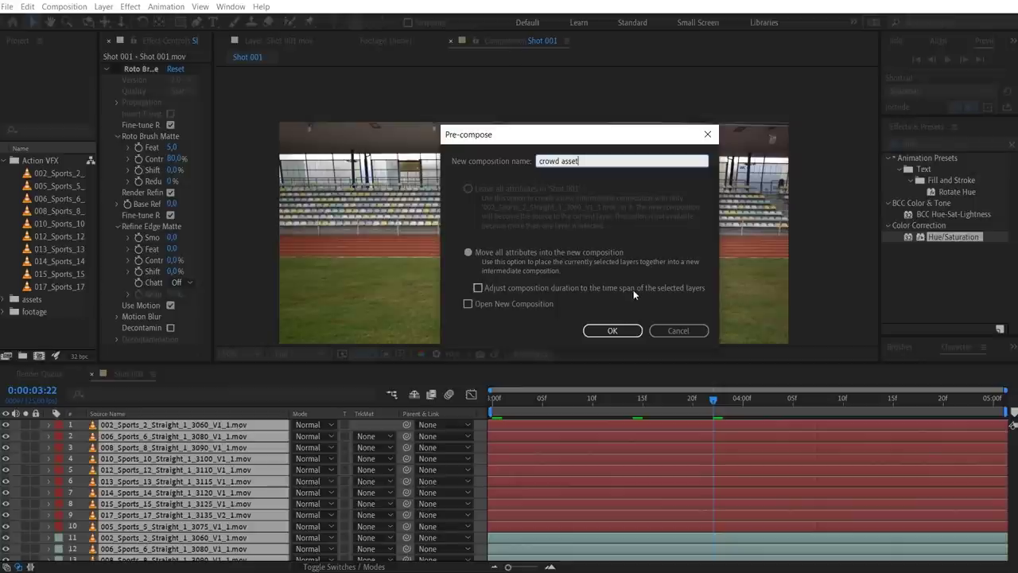
key("Return")
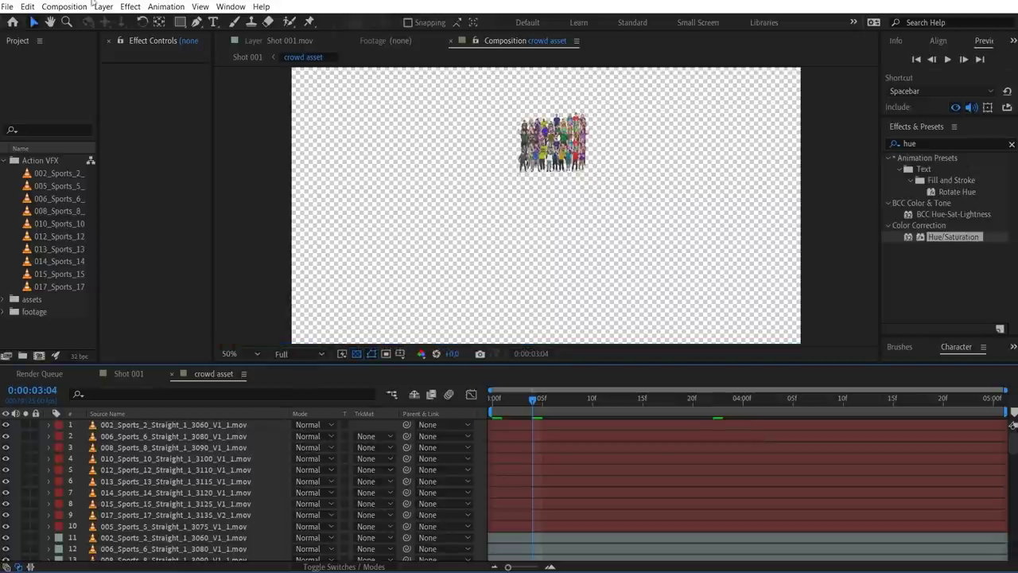
- Set the crowd asset composition's start timecode to 0 and its duration to 0:00:15:01
left_click(64, 7)
left_click(90, 42)
left_click(275, 249)
type("0")
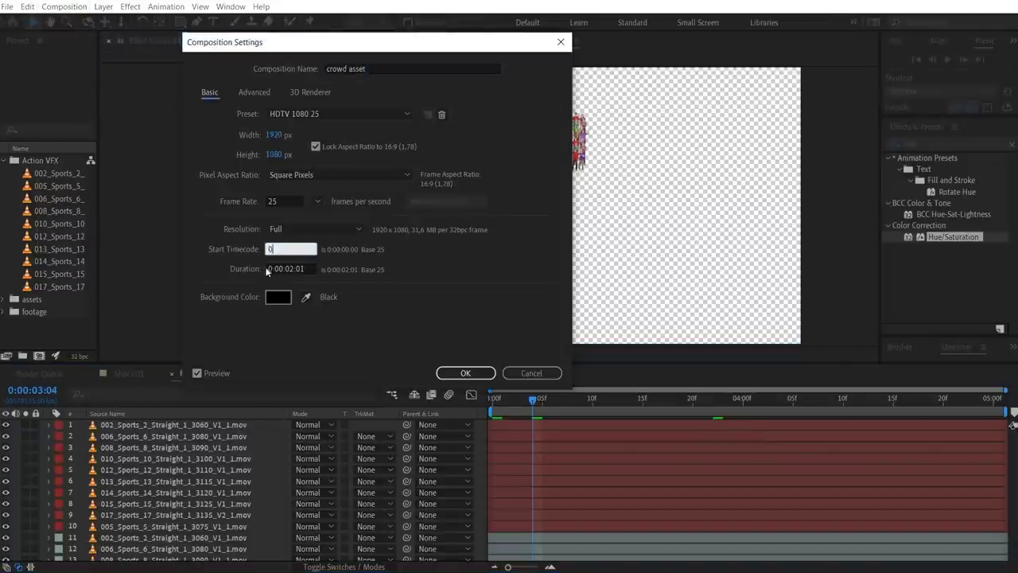
left_click(293, 269)
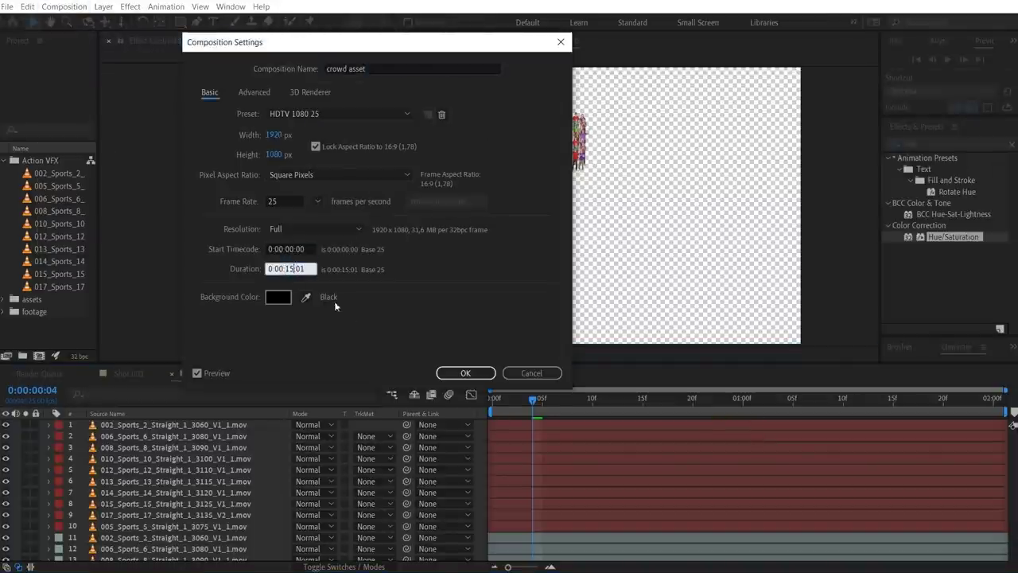
left_click(466, 373)
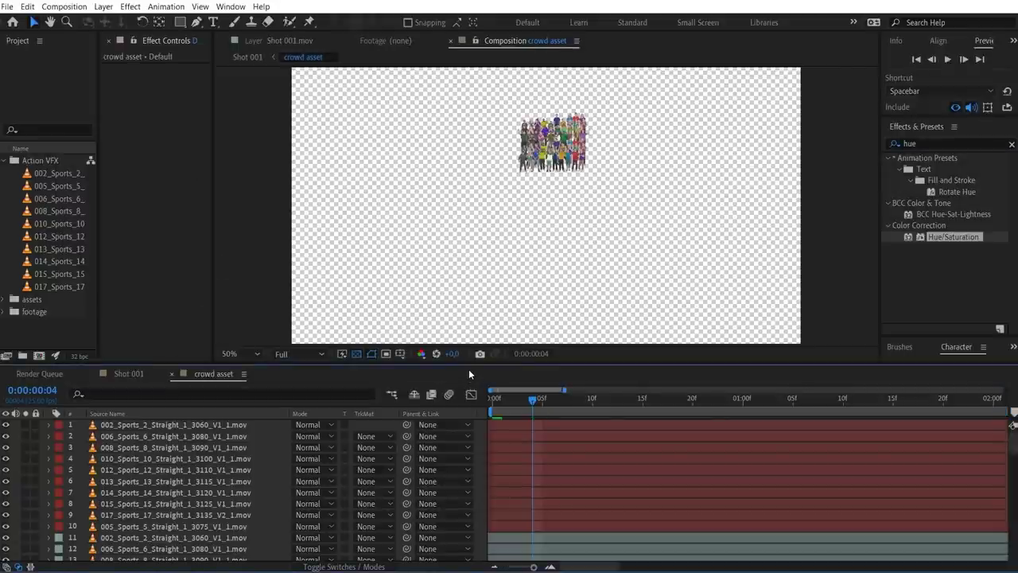
- Duplicate the crowd asset layer in Shot 001, offset the copy in time and extend it to the composition's end
scroll(703, 487, "down", 10)
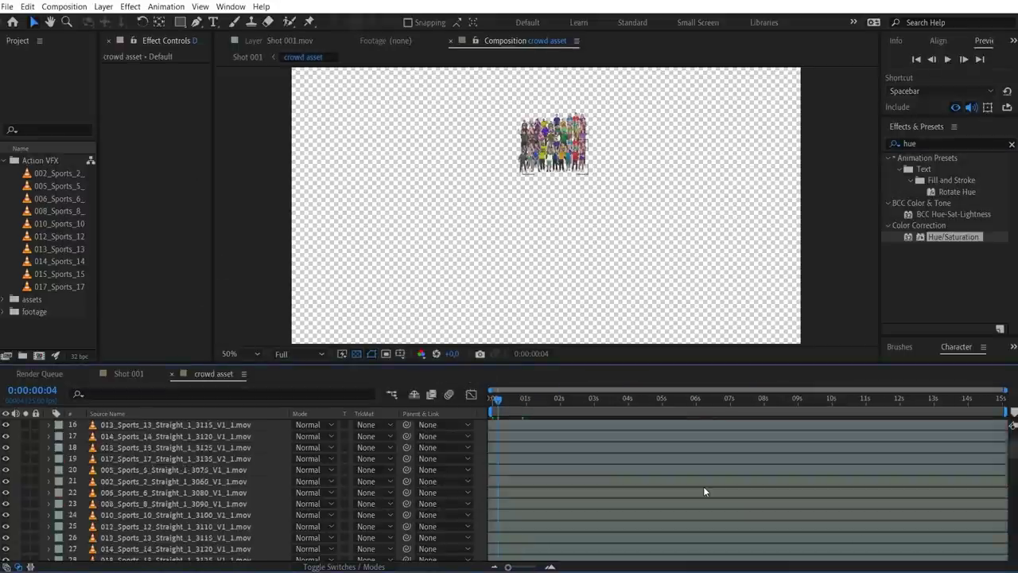
scroll(704, 493, "down", 6)
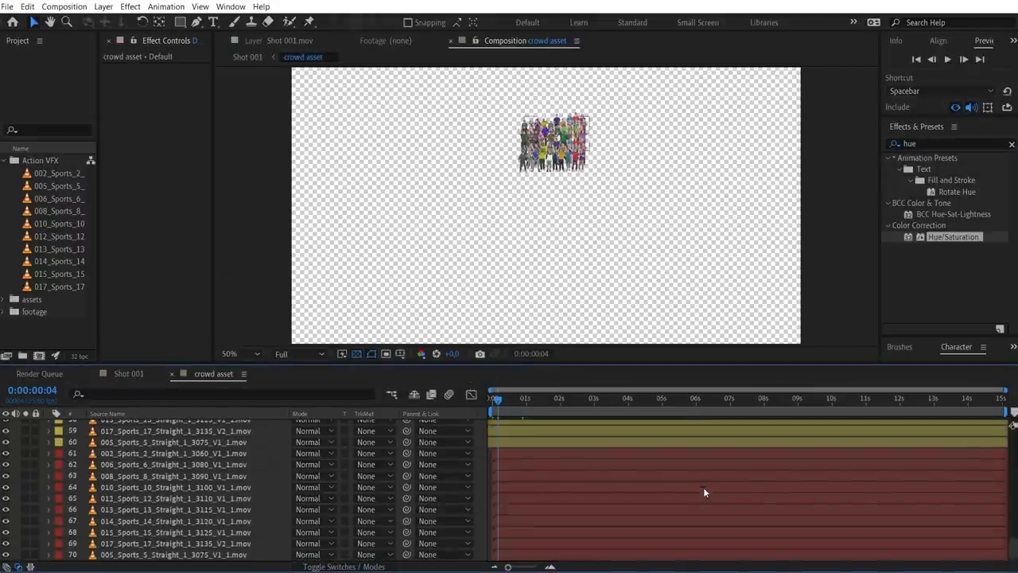
left_click(127, 374)
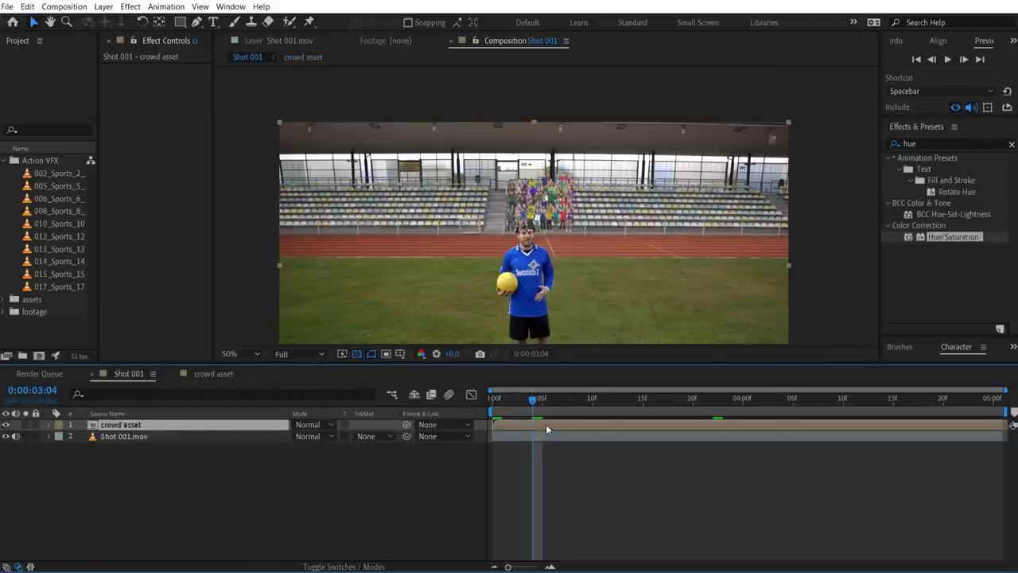
key("ctrl+d")
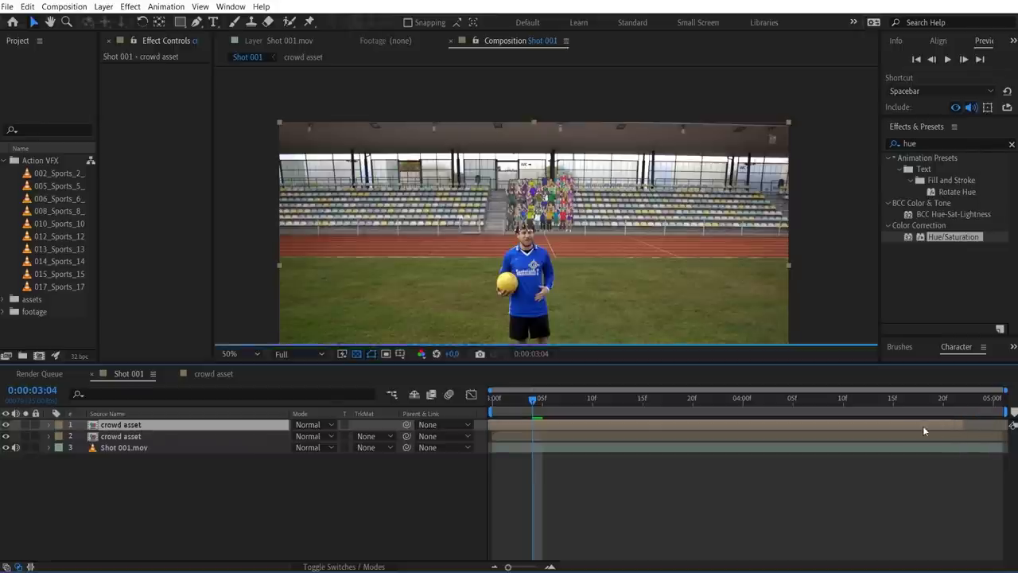
left_click_drag(923, 430, 1004, 426)
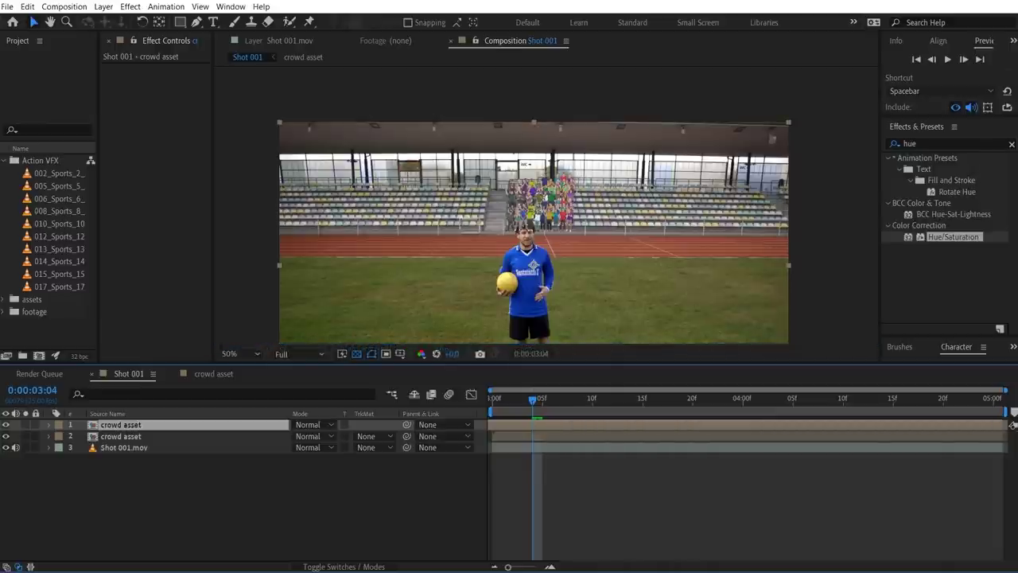
- Place the duplicated crowd asset beside the original and mirror it with an unlinked horizontal Scale of -100%
scroll(652, 321, "up", 2)
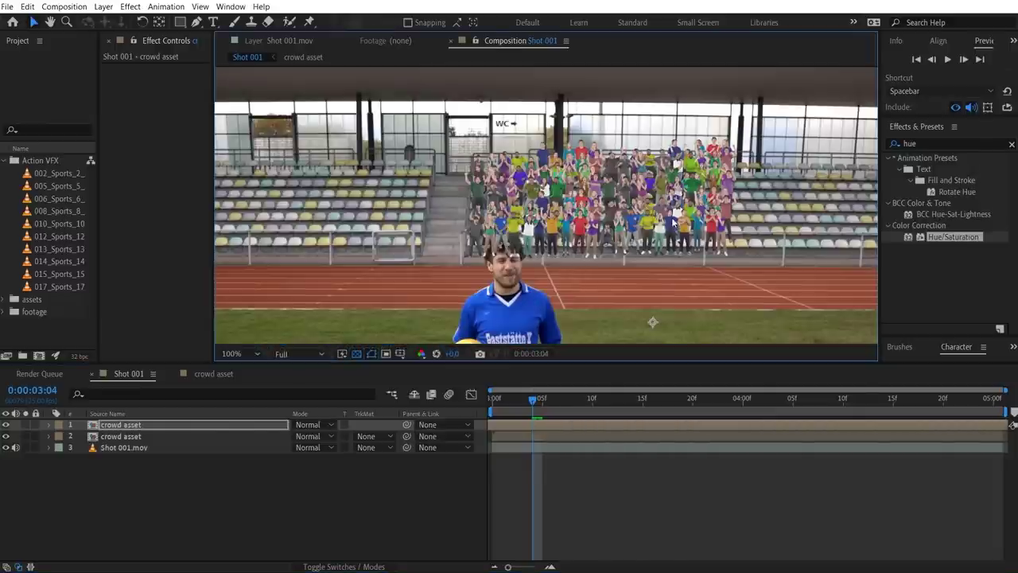
scroll(853, 260, "down", 2)
key("s")
left_click_drag(310, 436, 318, 440)
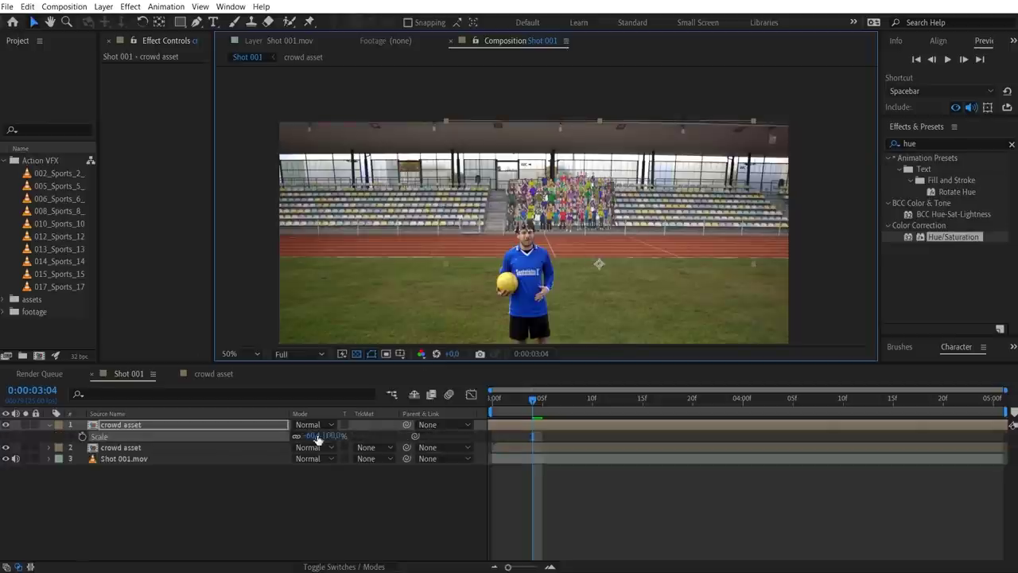
left_click(296, 436)
left_click(313, 436)
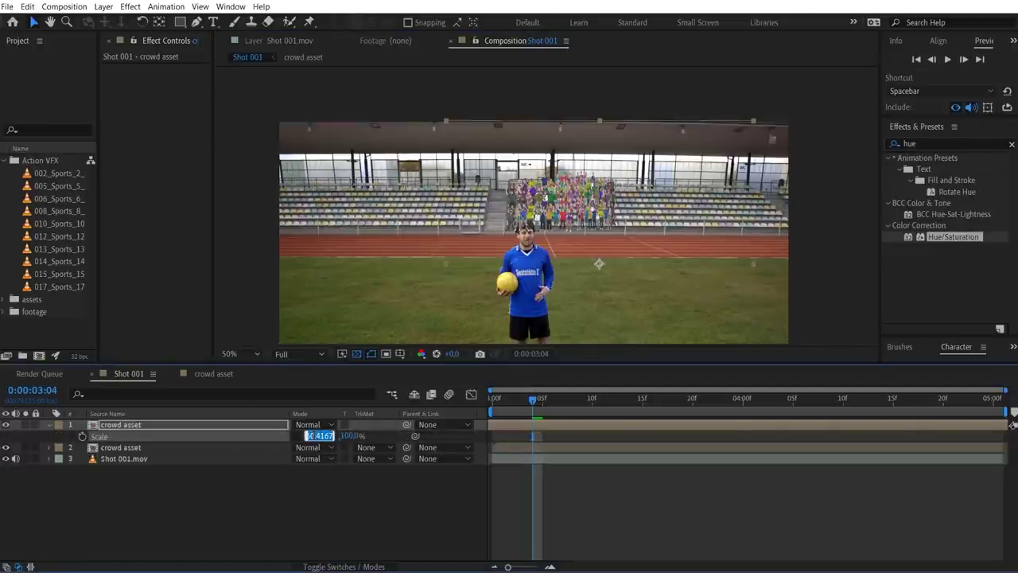
left_click(340, 522)
scroll(727, 296, "up", 1)
left_click_drag(658, 222, 684, 220)
- Duplicate the two crowd asset layers, place the pair further right along the stand, and add a fifth copy at the end
key("ctrl+d")
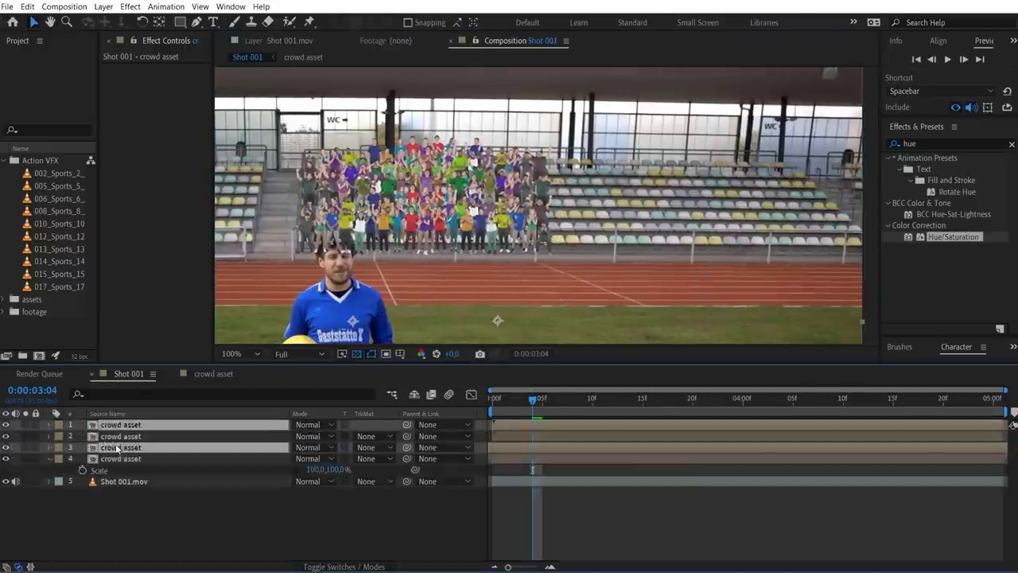
left_click_drag(116, 449, 117, 464)
left_click_drag(536, 205, 783, 205)
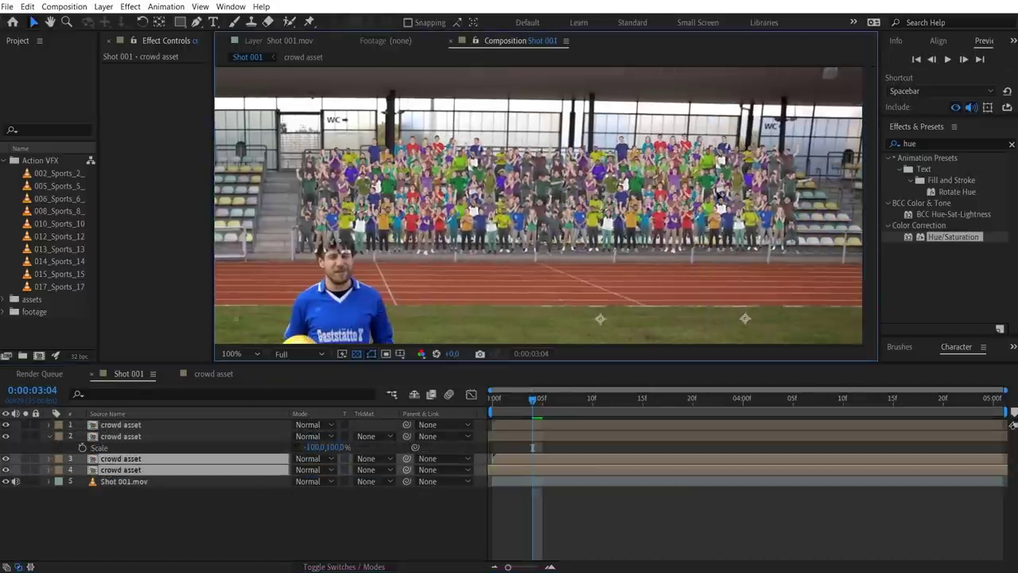
left_click(323, 511)
key("ctrl+d")
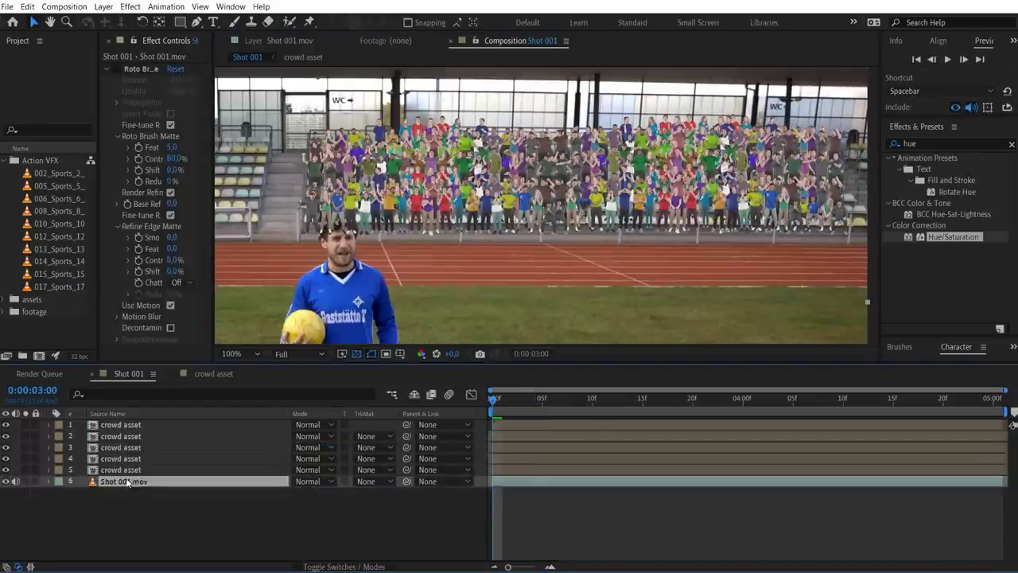
- Pre-compose the five crowd asset layers as "crowd block"
left_click(123, 471)
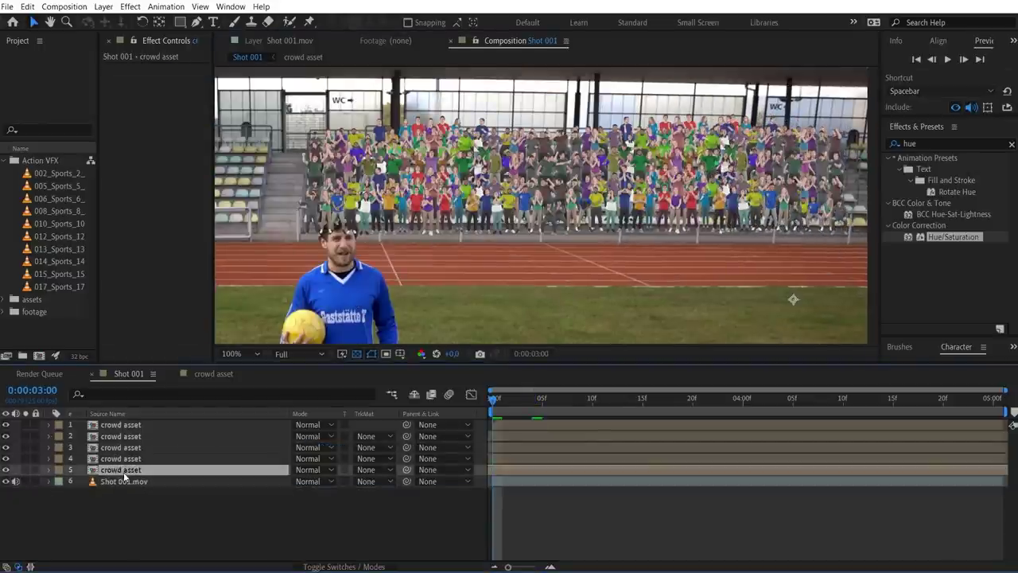
left_click(131, 427, "shift")
key("ctrl+shift+c")
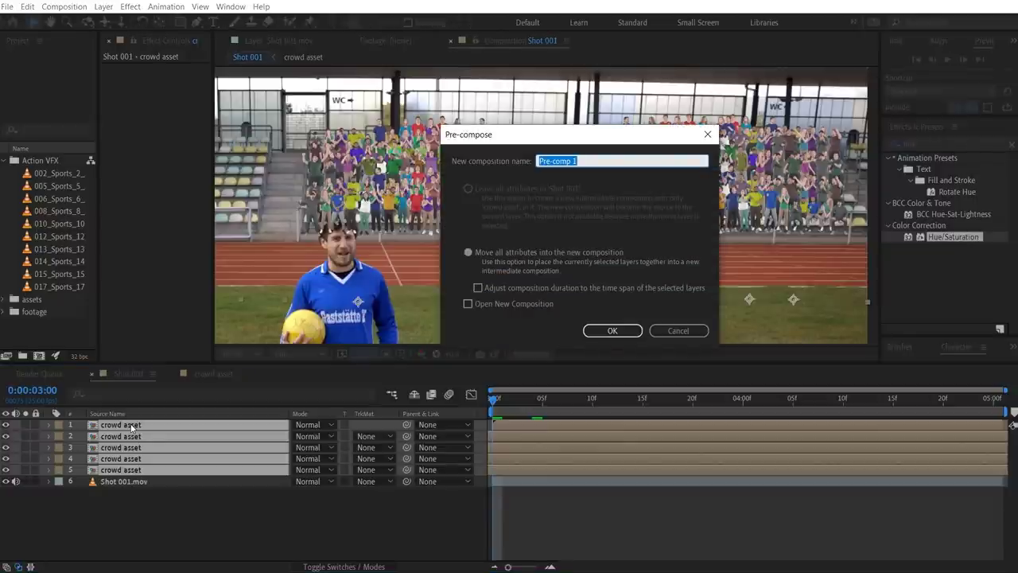
type("lock")
key("Return")
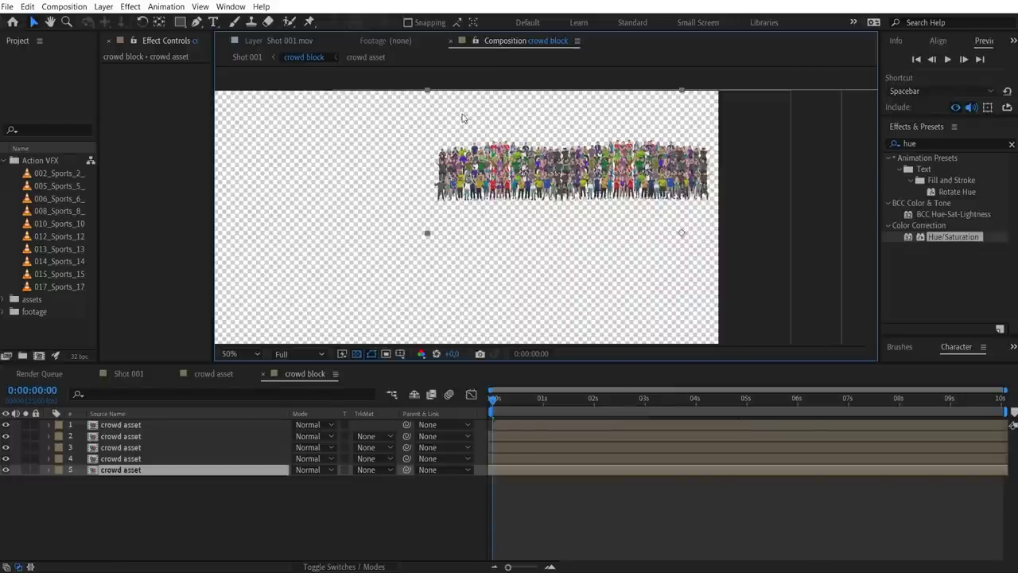
- Add the crowd block composition to the render queue
left_click(517, 253)
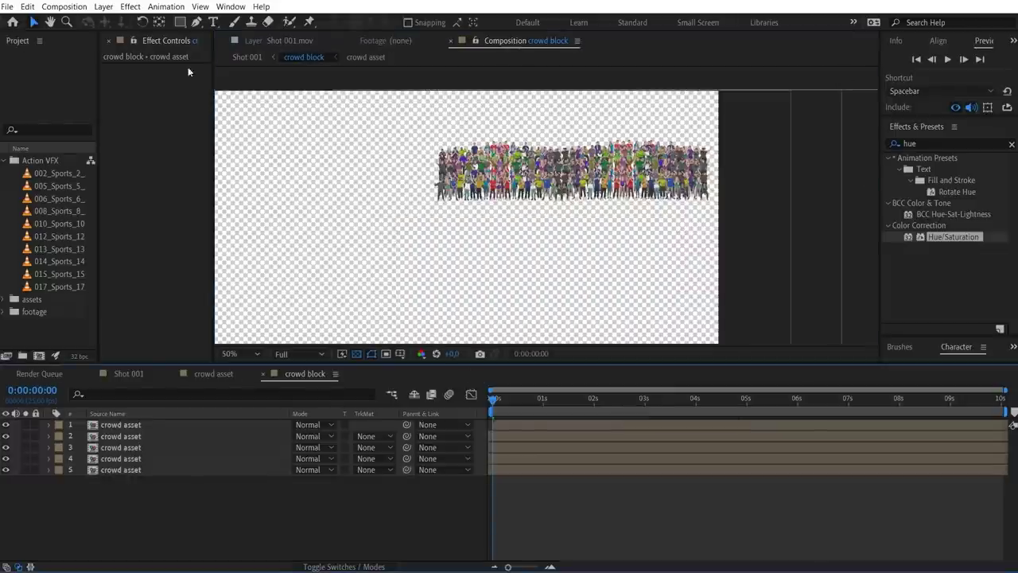
left_click(68, 6)
left_click(110, 105)
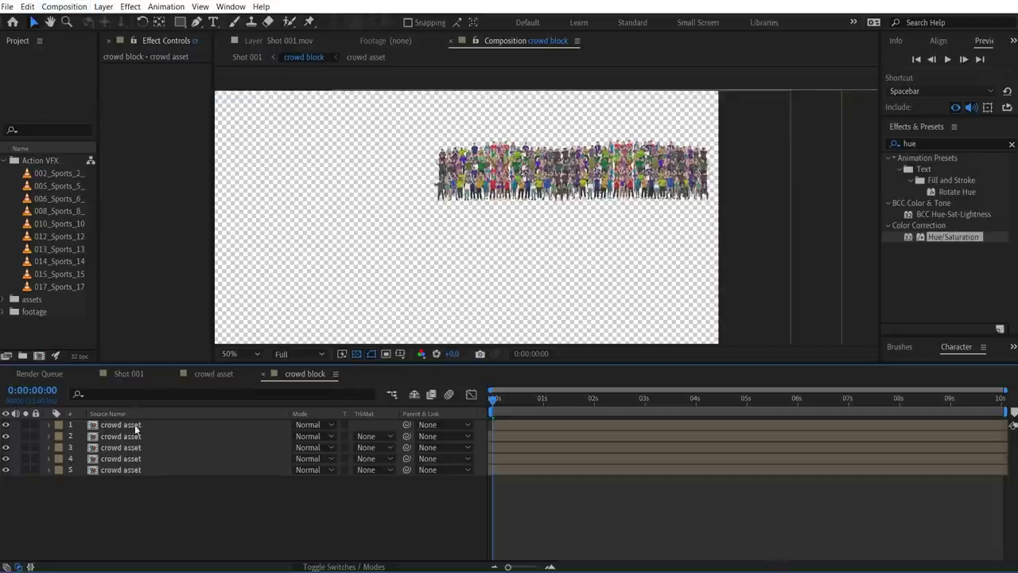
- Set the crowd block output to PNG Sequence with RGB + Alpha channels and confirm its output file
left_click(108, 495)
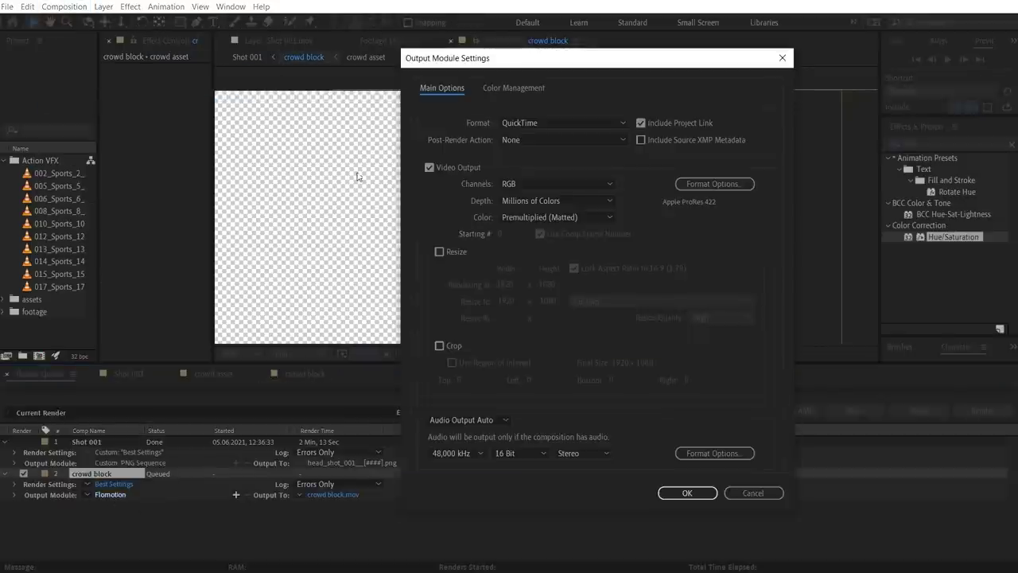
left_click_drag(601, 59, 542, 61)
left_click(498, 124)
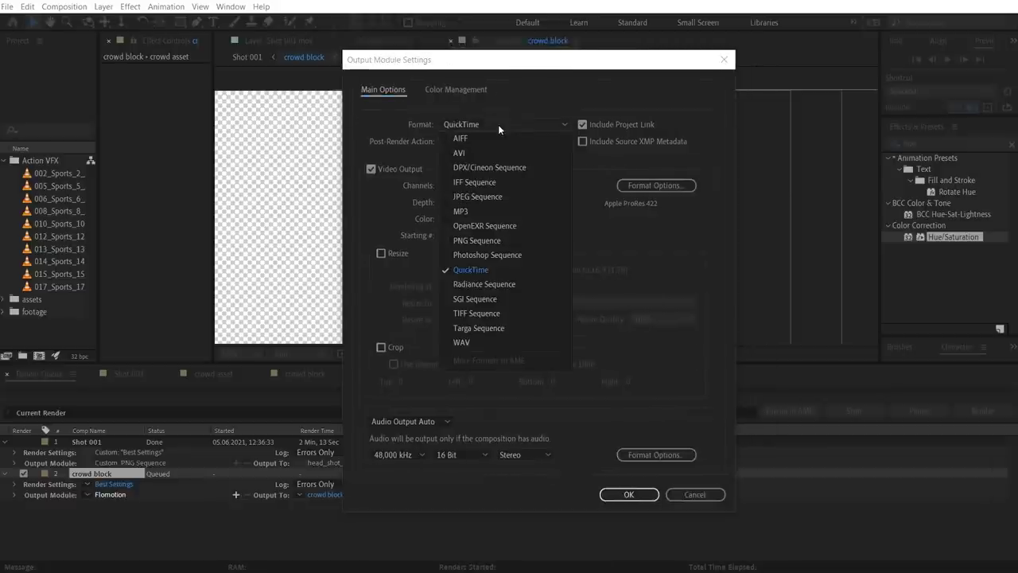
left_click(501, 242)
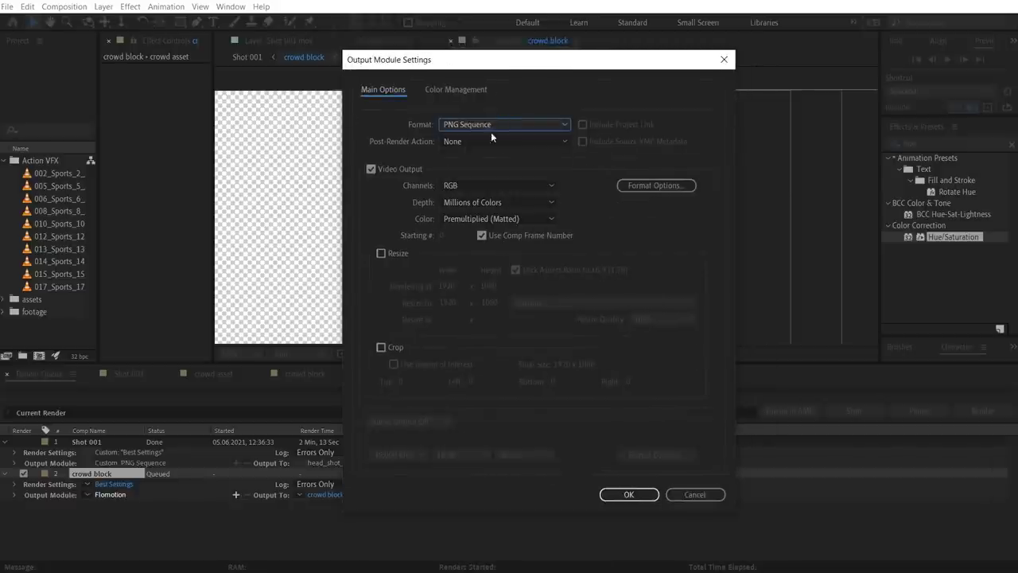
left_click(501, 184)
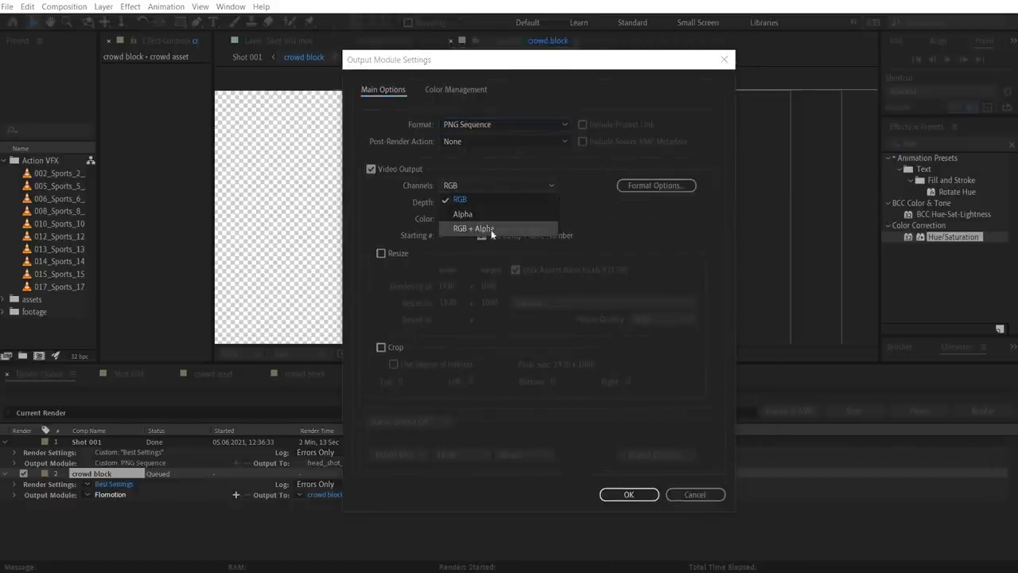
left_click(479, 229)
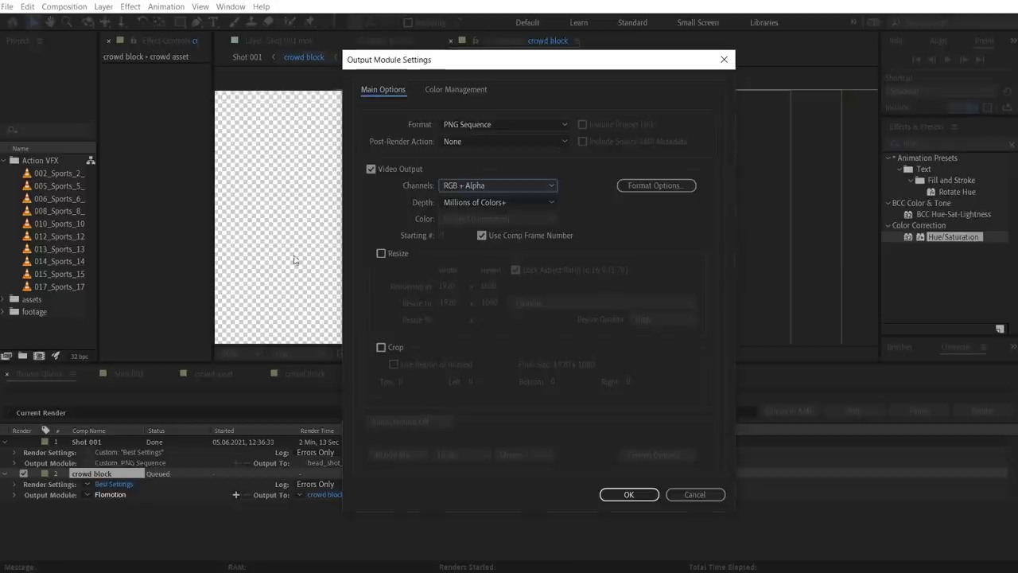
key("Return")
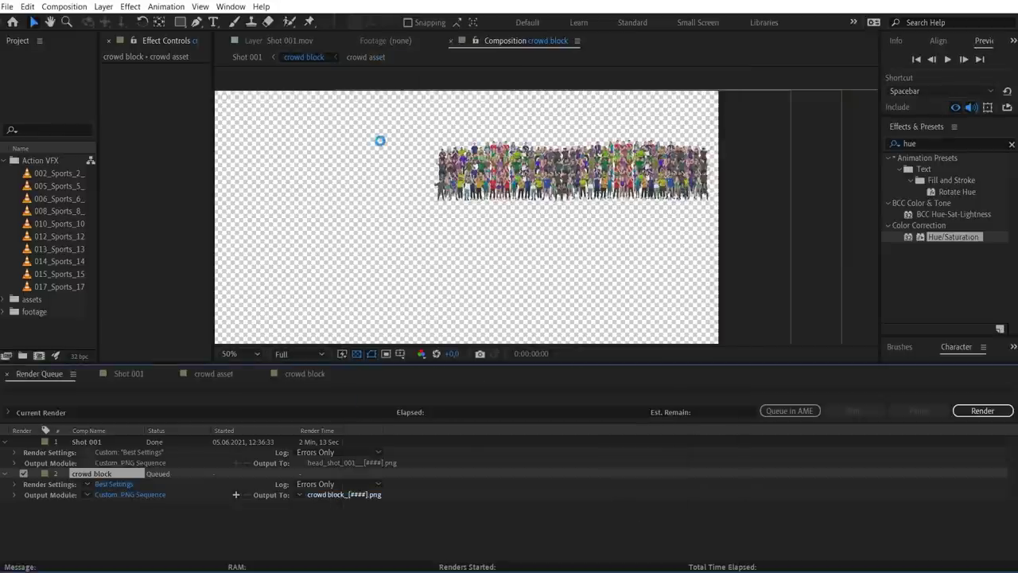
key("Return")
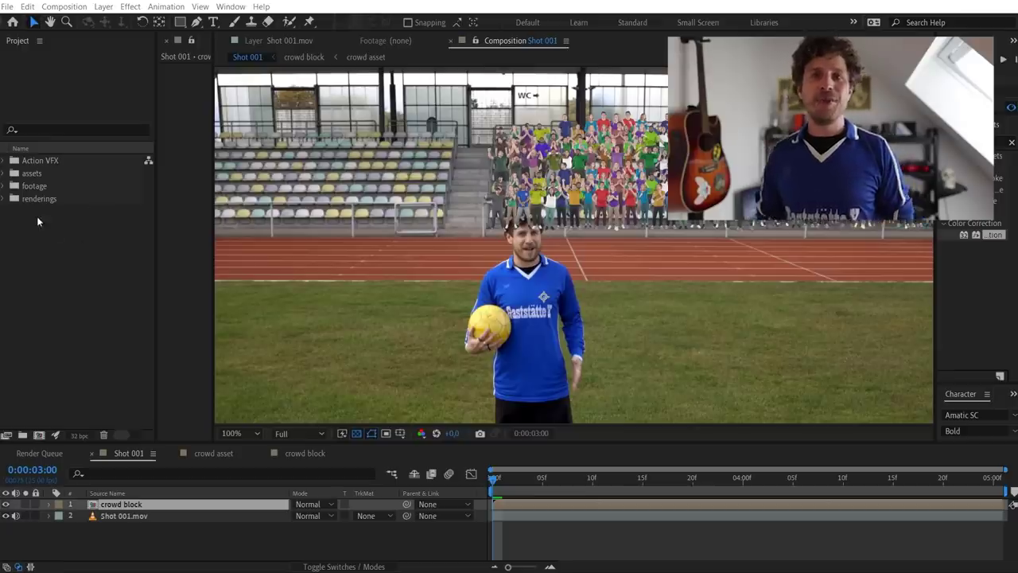
- Place the rendered crowd block_[0000-0250].png sequence at the top of Shot 001 and hide the original crowd block layer
left_click(3, 199)
left_click_drag(49, 211, 119, 501)
left_click(5, 515)
key("comma")
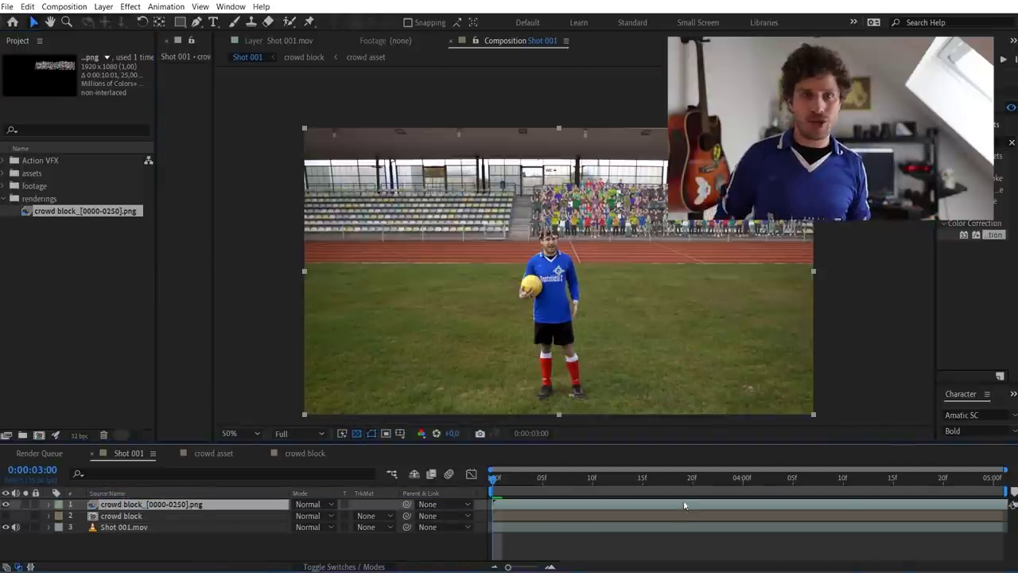
- Duplicate the rendered crowd block onto the left stand, and place the head_shot_001 PNG sequence above all other layers
key("ctrl+d")
left_click_drag(754, 210, 463, 207)
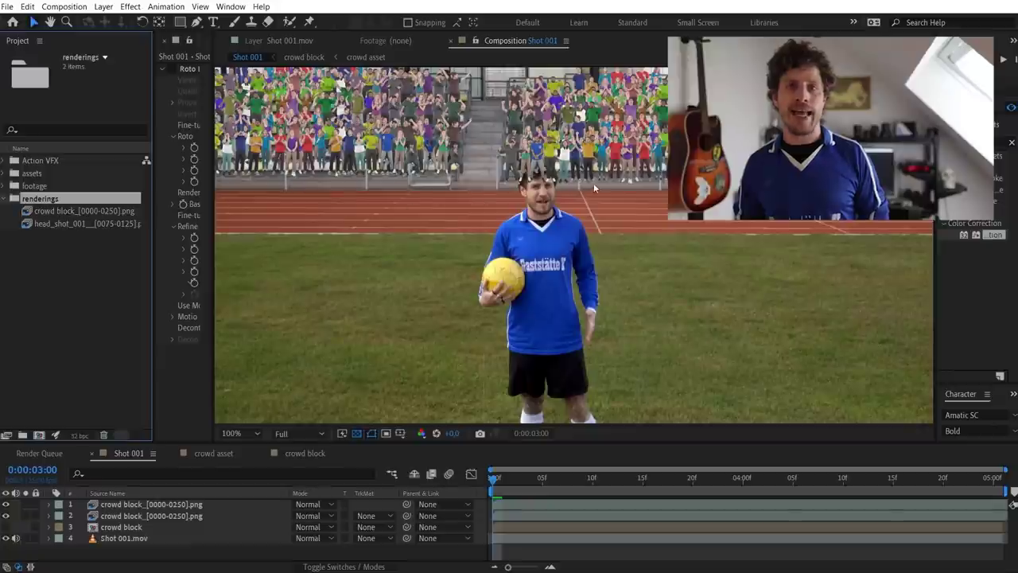
left_click_drag(60, 223, 139, 505)
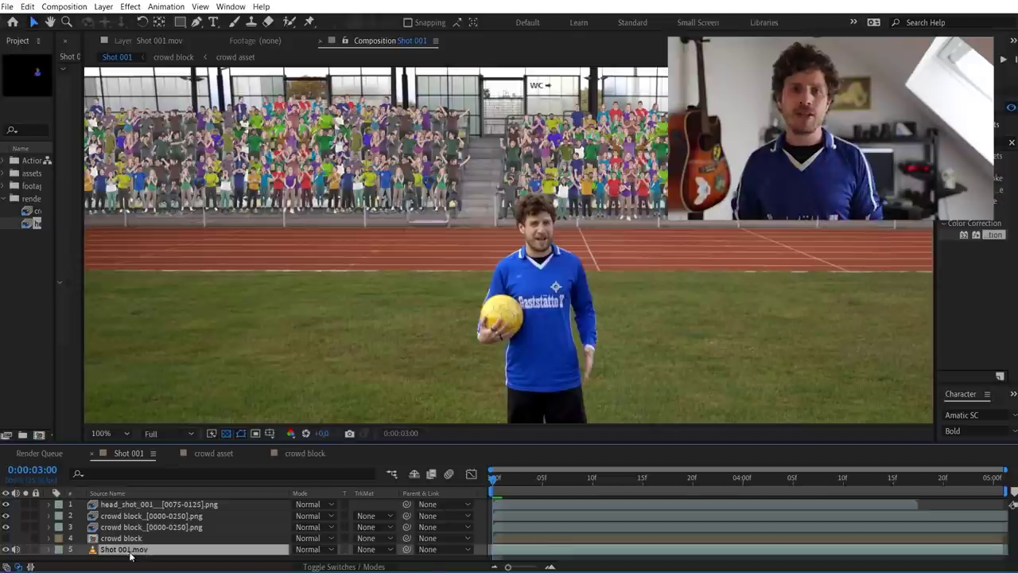
- Duplicate the Shot 001.mov layer, move the copy to the top of the layer stack and rename it "fence"
key("ctrl+d")
left_click_drag(123, 549, 102, 510)
key("Return")
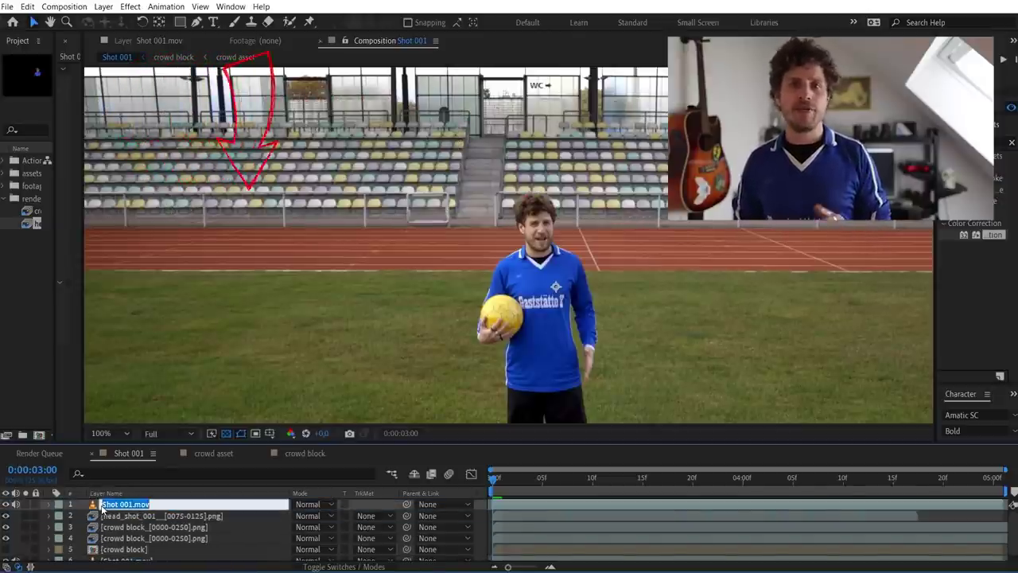
type("fence")
key("Return")
- Mask the fence layer along the handrail and the first upright posts in front of the left stand
key("g")
scroll(140, 186, "up", 1)
scroll(409, 236, "up", 1)
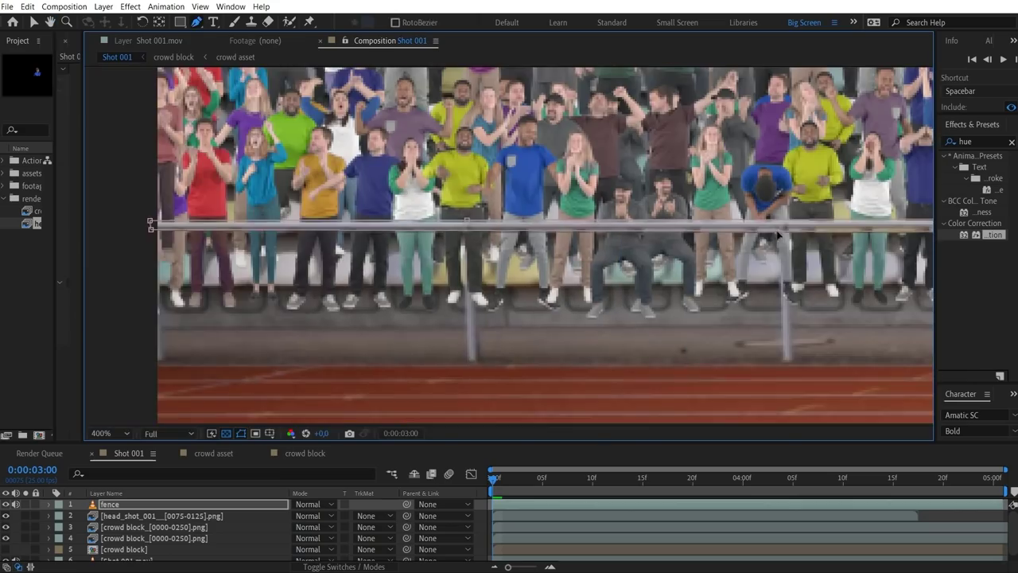
left_click(466, 230)
left_click(476, 231)
left_click(478, 360)
left_click_drag(784, 238, 270, 259)
left_click(597, 253)
left_click(596, 381)
left_click_drag(915, 390, 475, 380)
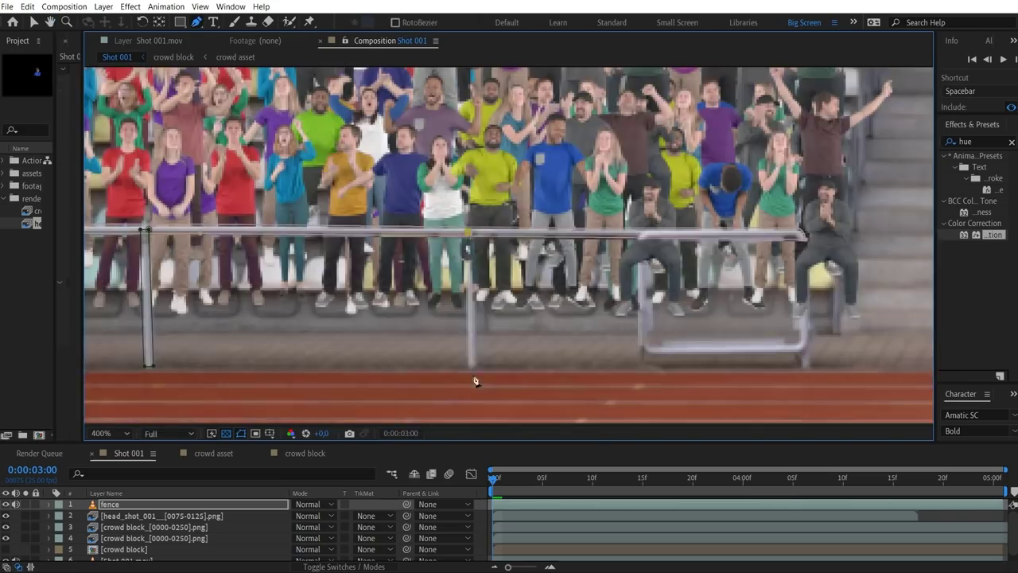
- Mask the fence around the small goal frame beside the stairs, and move the fence layer below the head_shot_001 sequence
left_click(649, 233)
left_click(800, 237)
scroll(800, 237, "down", 1)
left_click_drag(334, 236, 273, 232)
key("ctrl+[")
- Mask the remaining upright fence posts in front of the right stand on the fence layer
scroll(273, 232, "up", 1)
left_click(754, 348)
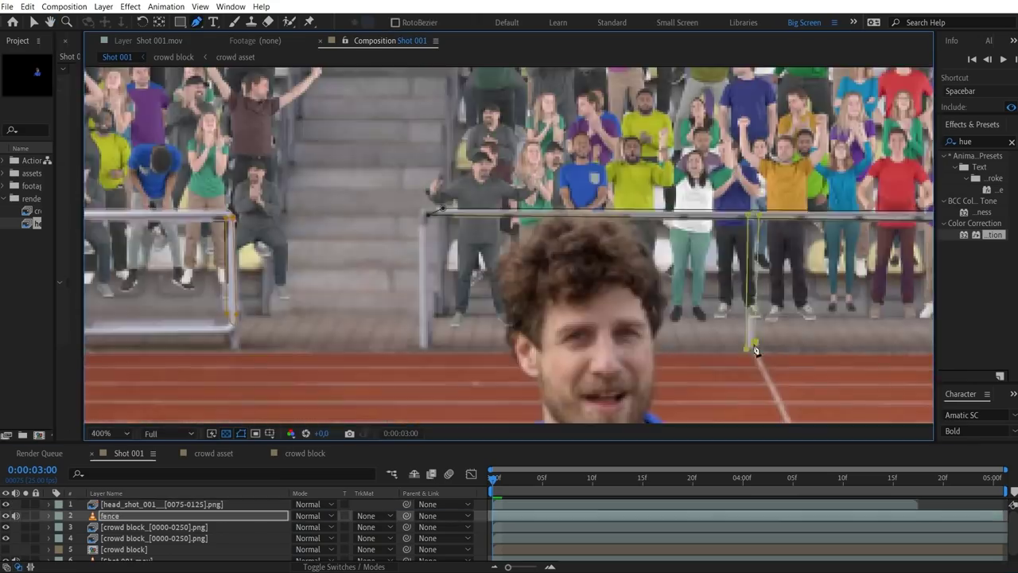
left_click_drag(915, 358, 493, 366)
left_click(595, 365)
left_click(589, 364)
left_click(591, 233)
left_click(599, 233)
left_click(498, 240)
left_click(507, 240)
left_click(497, 367)
scroll(492, 374, "down", 6)
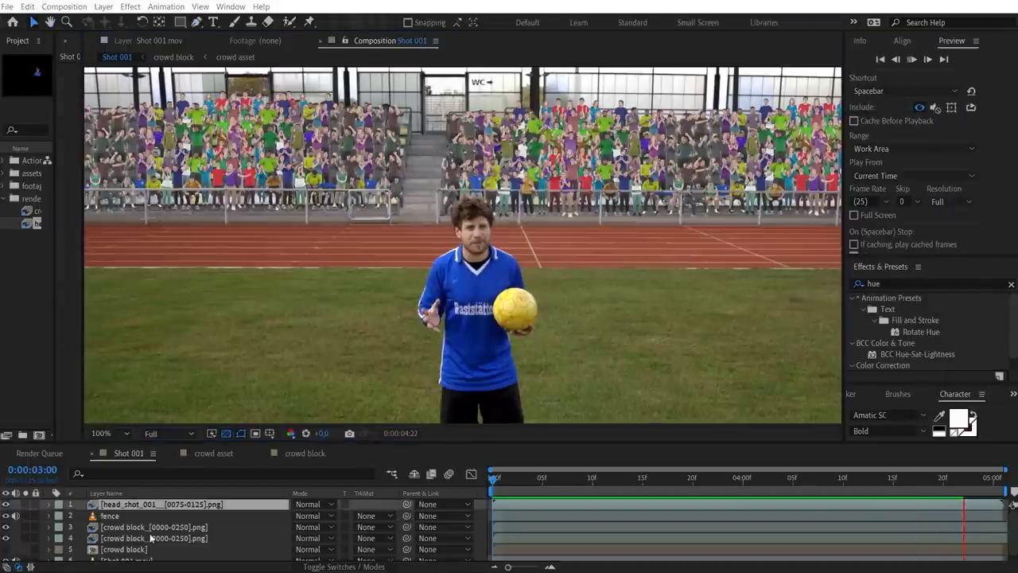
- Pre-compose the two rendered crowd block_[0000-0250].png layers into a new composition named "Crowd 01"
left_click(151, 527)
left_click(147, 538, "shift")
key("ctrl+shift+c")
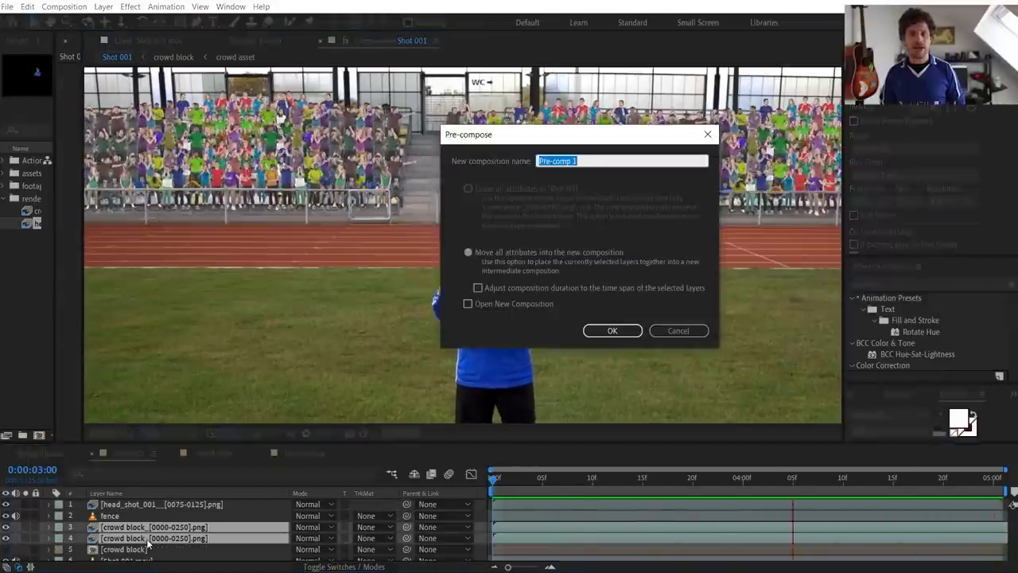
type("Crowd")
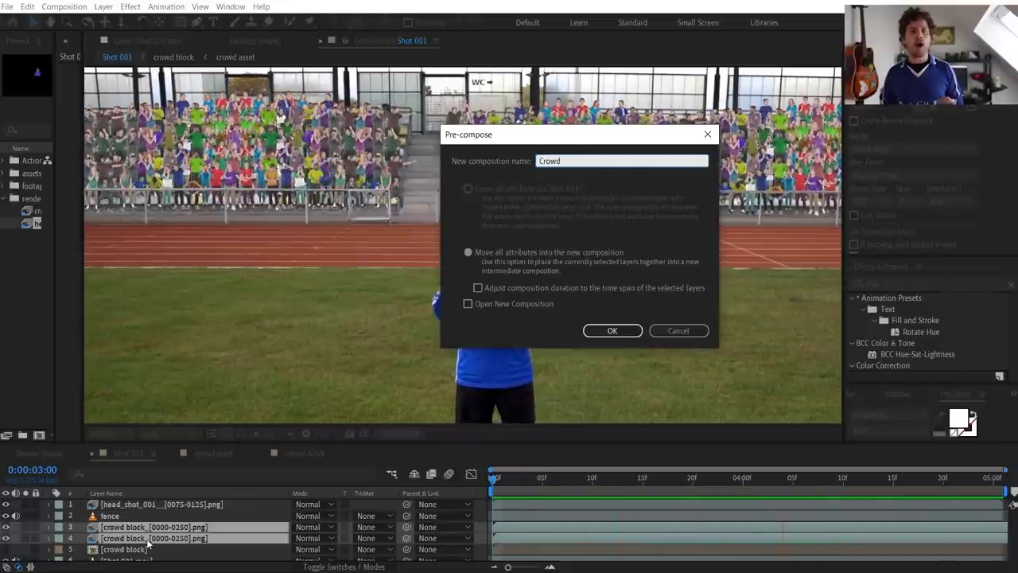
type(" 01")
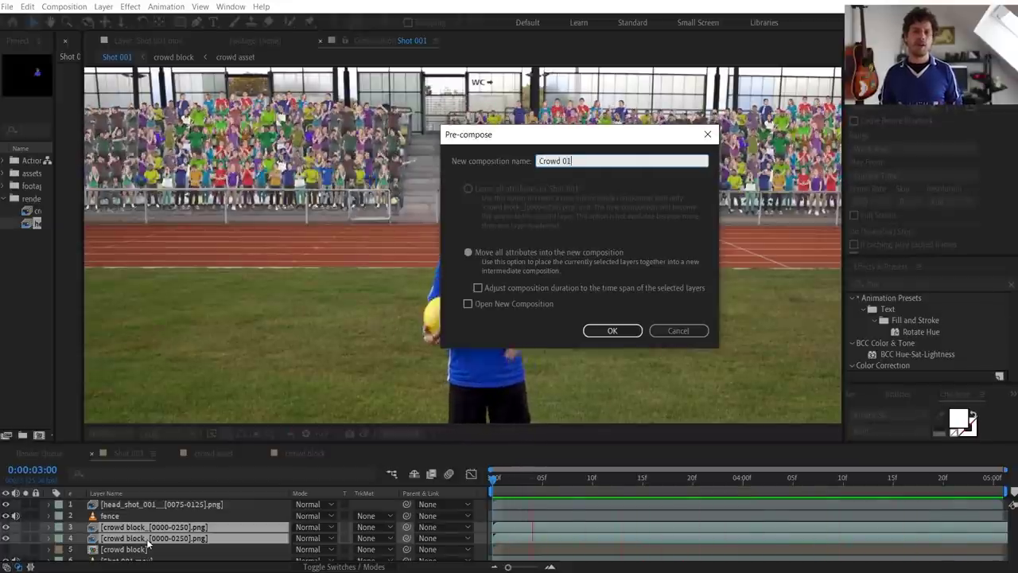
left_click(611, 331)
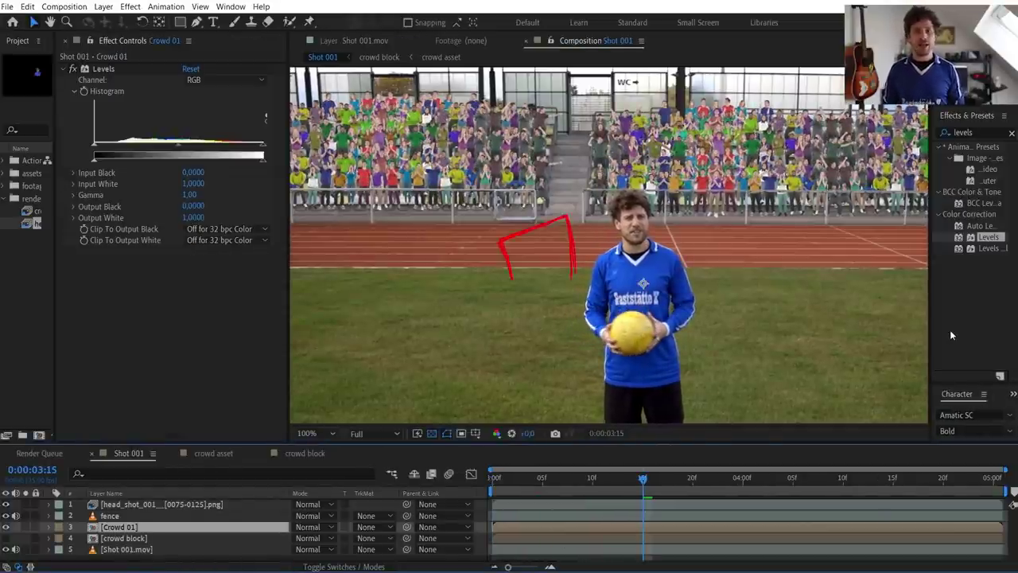
- Compare highlights under a raised preview exposure and set the Levels Input White on Crowd 01 to 0.9412
left_click_drag(529, 436, 550, 435)
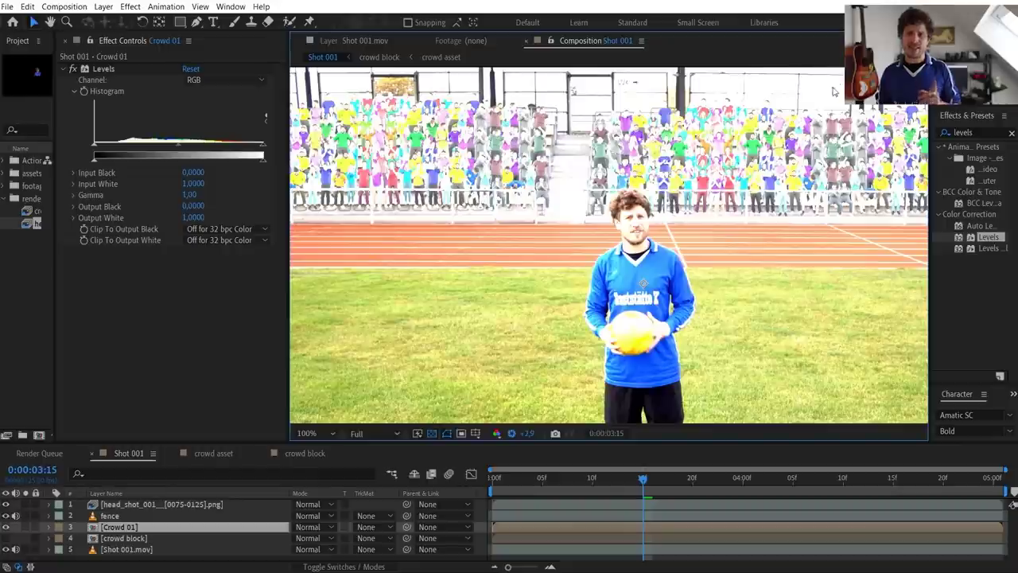
left_click(512, 434)
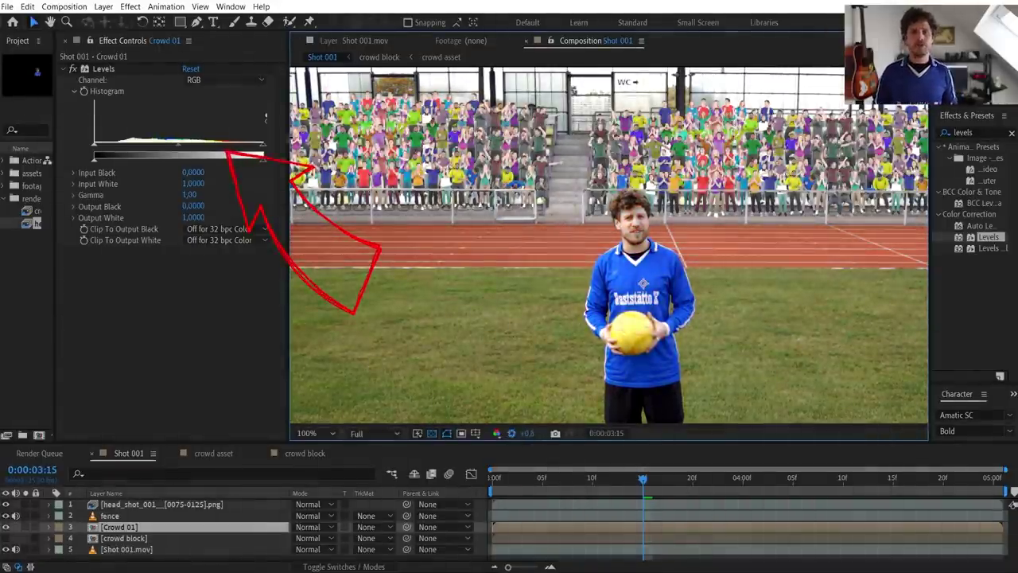
left_click_drag(264, 156, 258, 158)
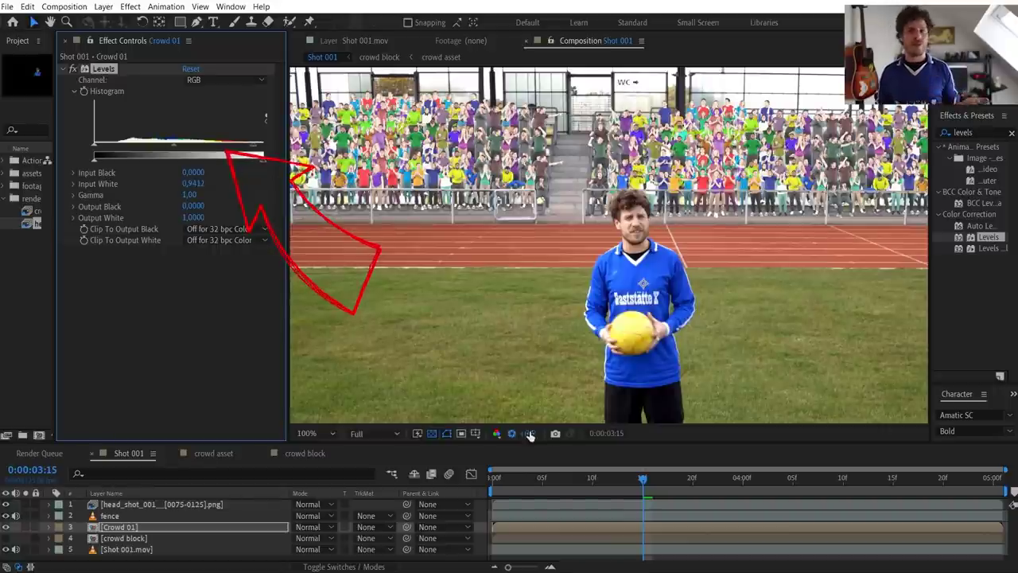
- Raise the preview exposure to judge the shadows, and set Crowd 01's Levels Input Black to 0.0392 and Gamma to 1.36
left_click_drag(530, 435, 544, 434)
left_click_drag(95, 156, 108, 151)
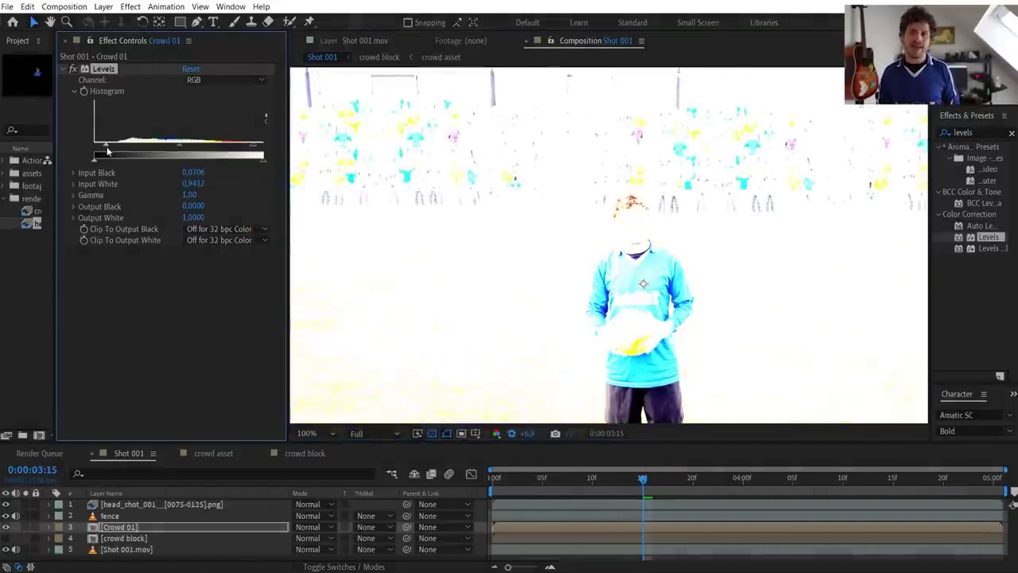
left_click_drag(181, 148, 169, 149)
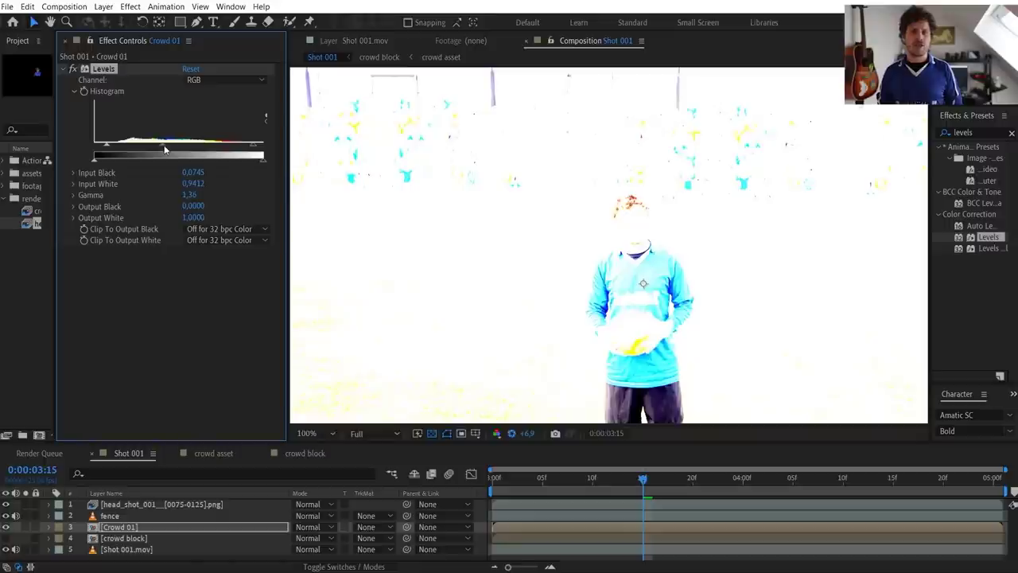
left_click_drag(528, 435, 532, 434)
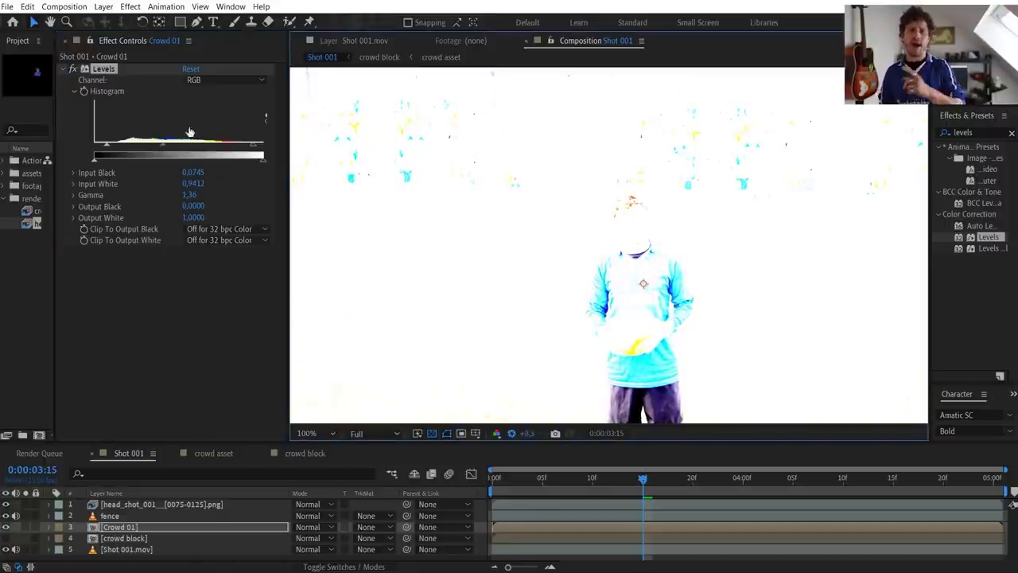
left_click_drag(106, 149, 100, 148)
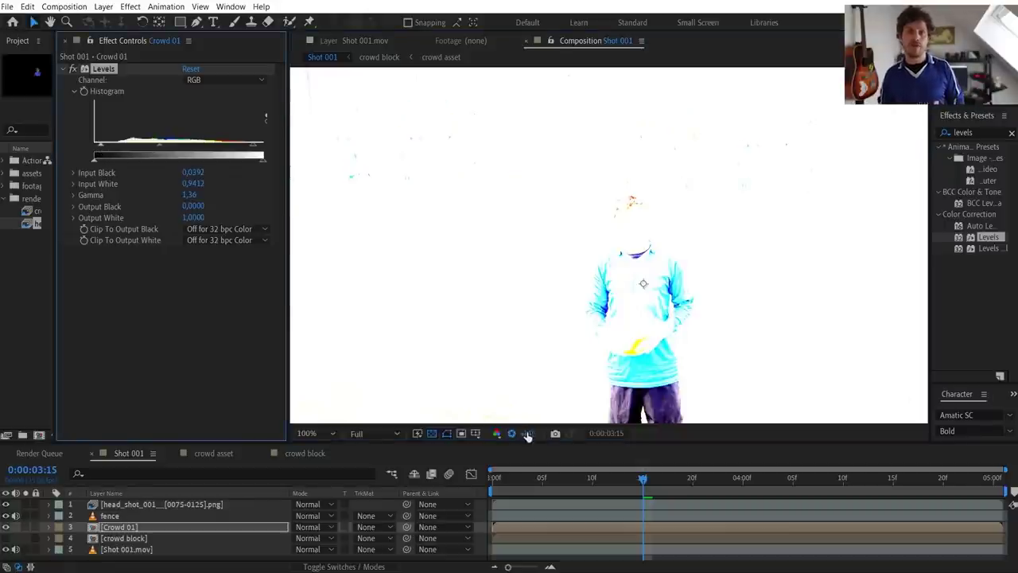
- Set Crowd 01's Levels Gamma to 1.10 while checking at lower preview exposures, and reset the preview exposure
left_click_drag(527, 435, 498, 434)
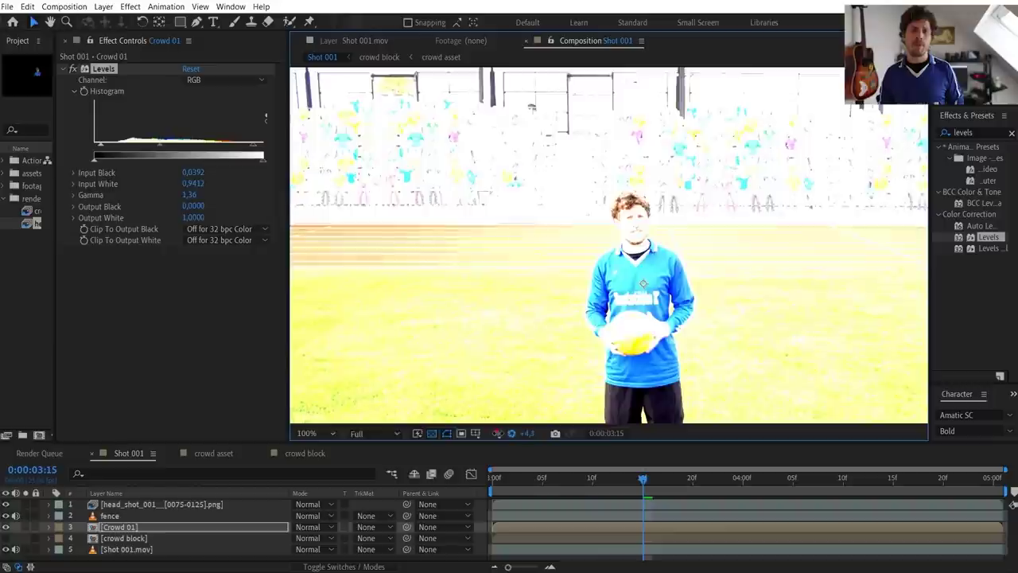
left_click_drag(171, 152, 173, 155)
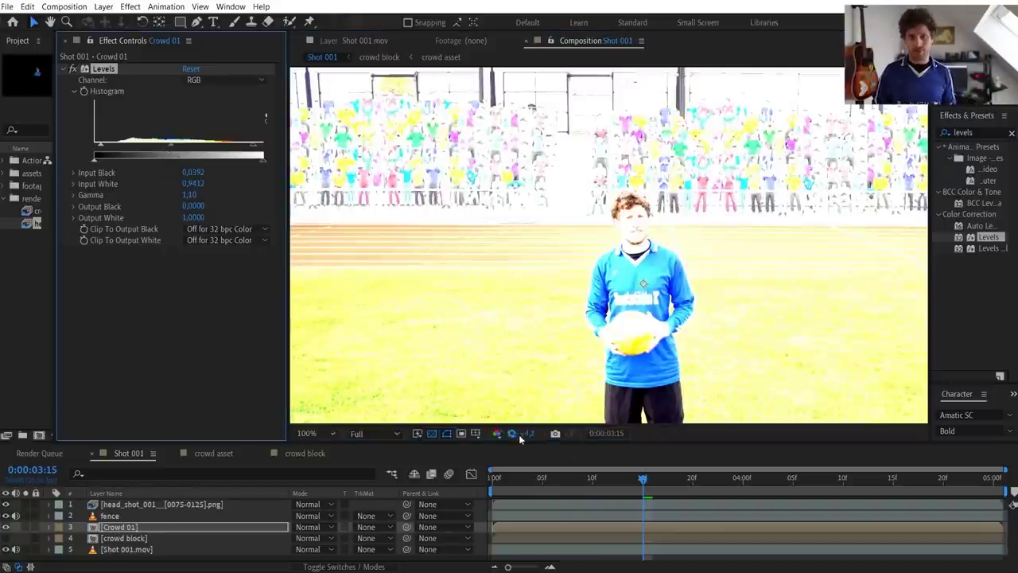
left_click_drag(521, 438, 509, 439)
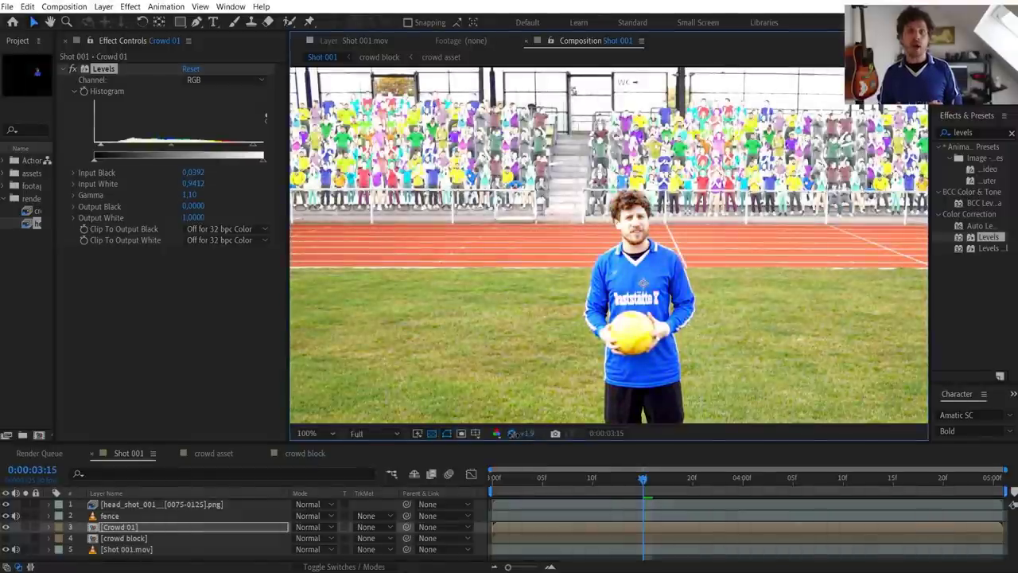
left_click(511, 434)
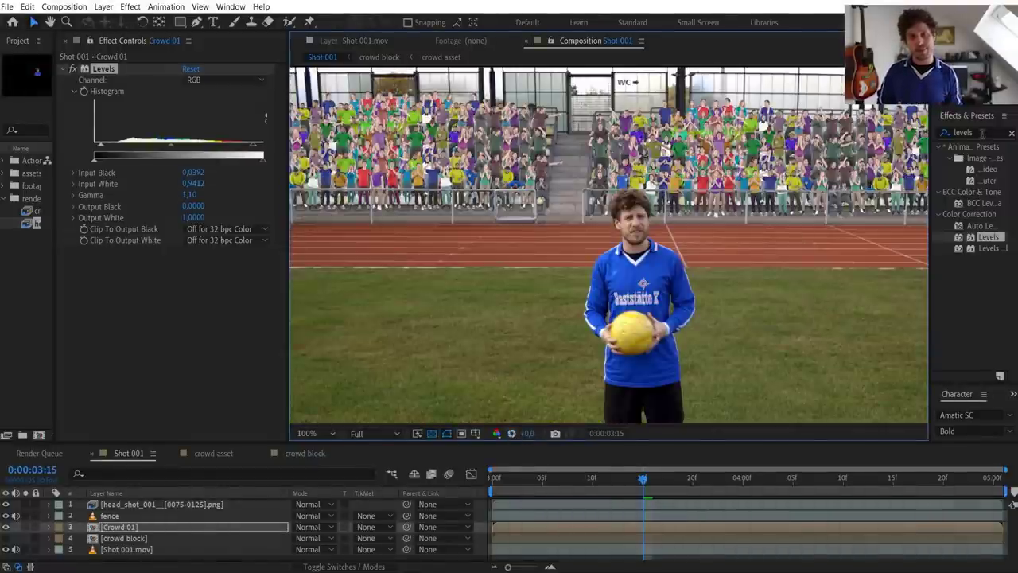
- Apply the Hue/Saturation effect to Crowd 01 and lower its Master Saturation
left_click(983, 133)
type("hue")
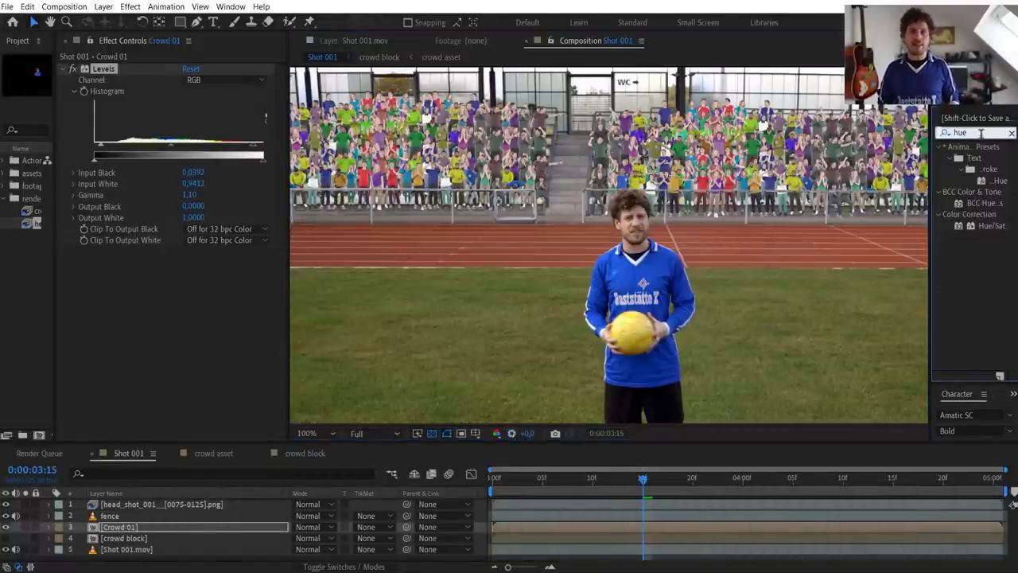
left_click_drag(992, 225, 196, 299)
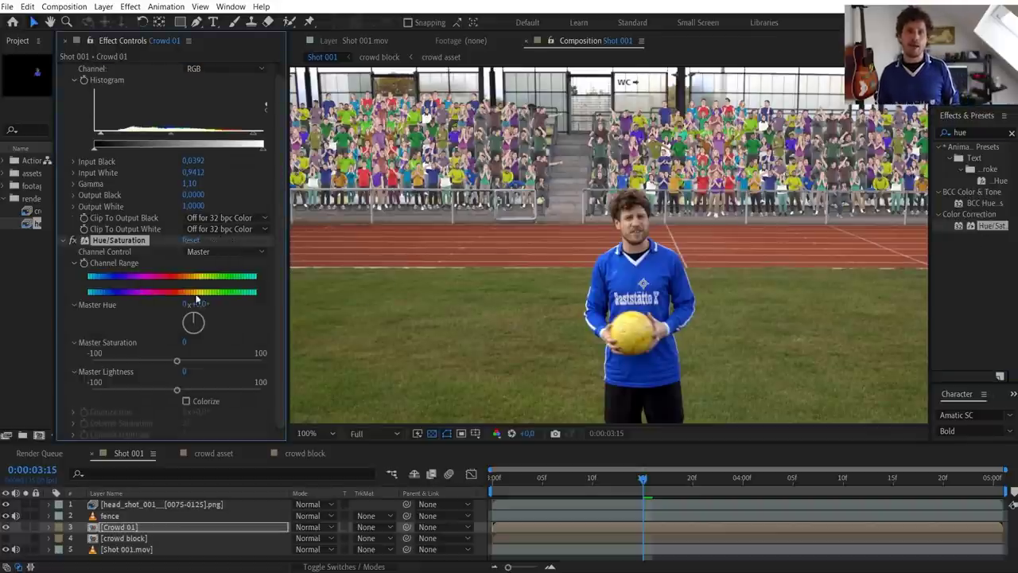
left_click_drag(153, 362, 154, 363)
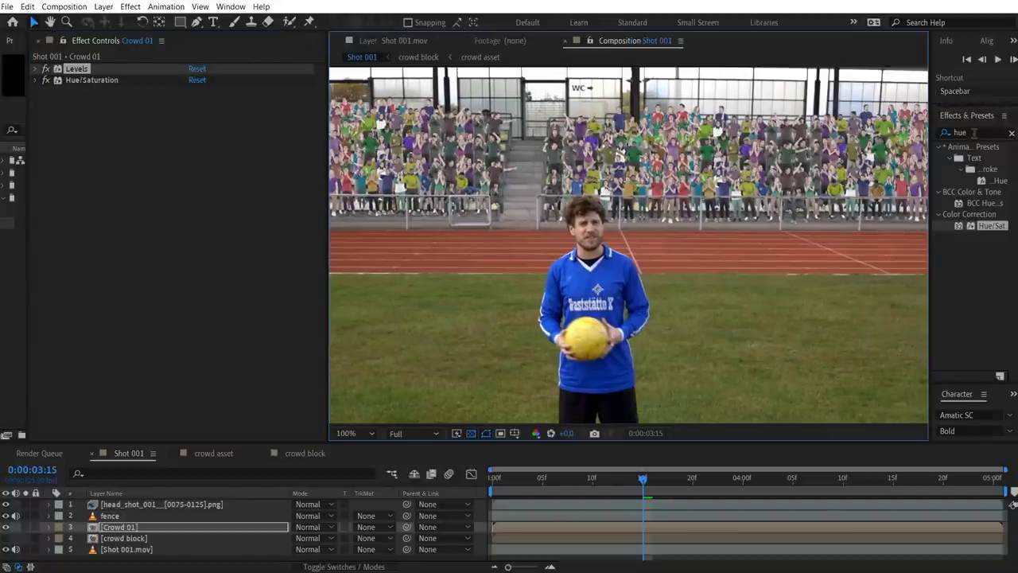
- Apply Camera Lens Blur to Crowd 01 with a Blur Radius of 0.2 and play back the shot
left_click(974, 133)
type("camera")
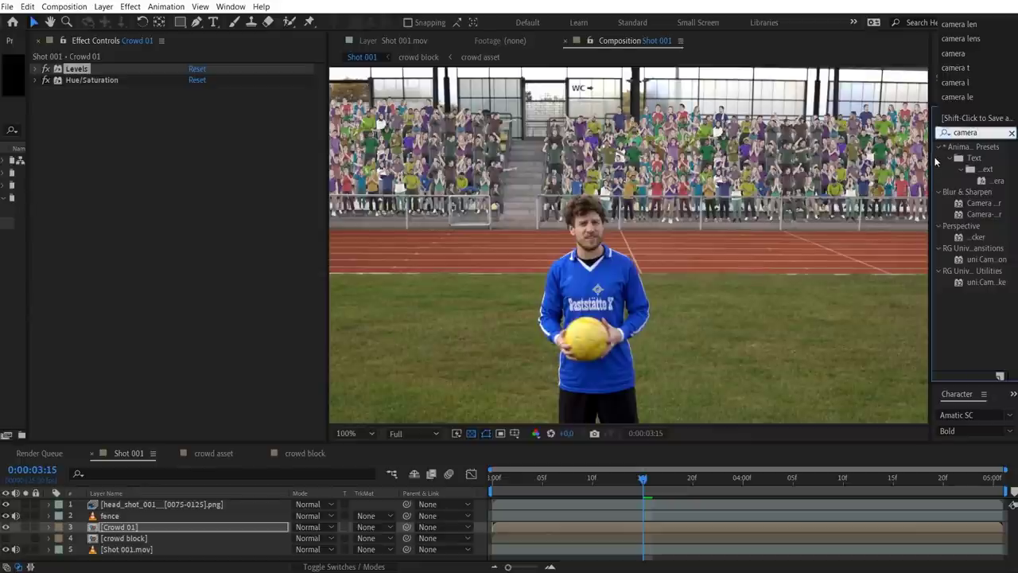
left_click_drag(934, 156, 881, 157)
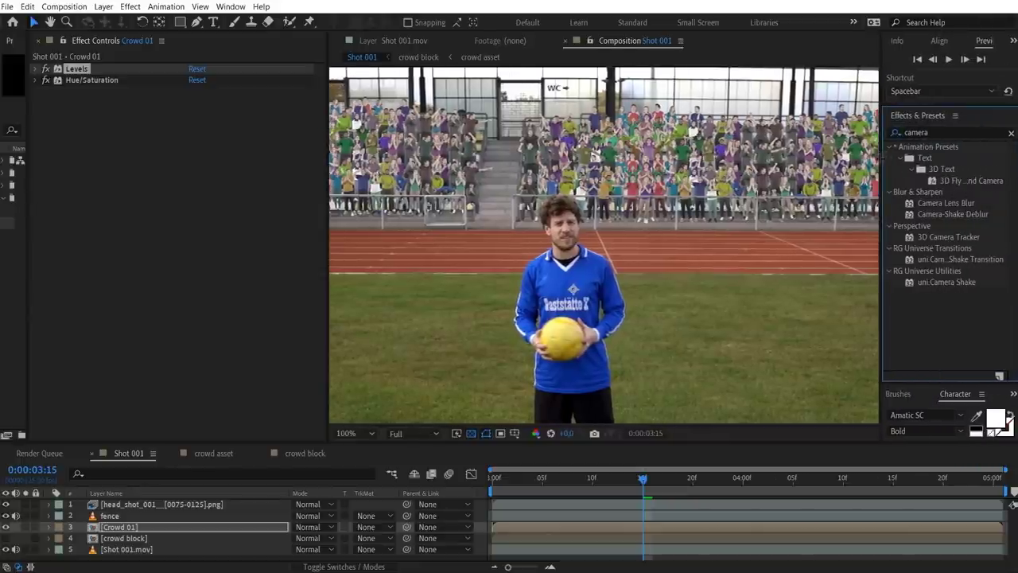
left_click_drag(966, 205, 177, 169)
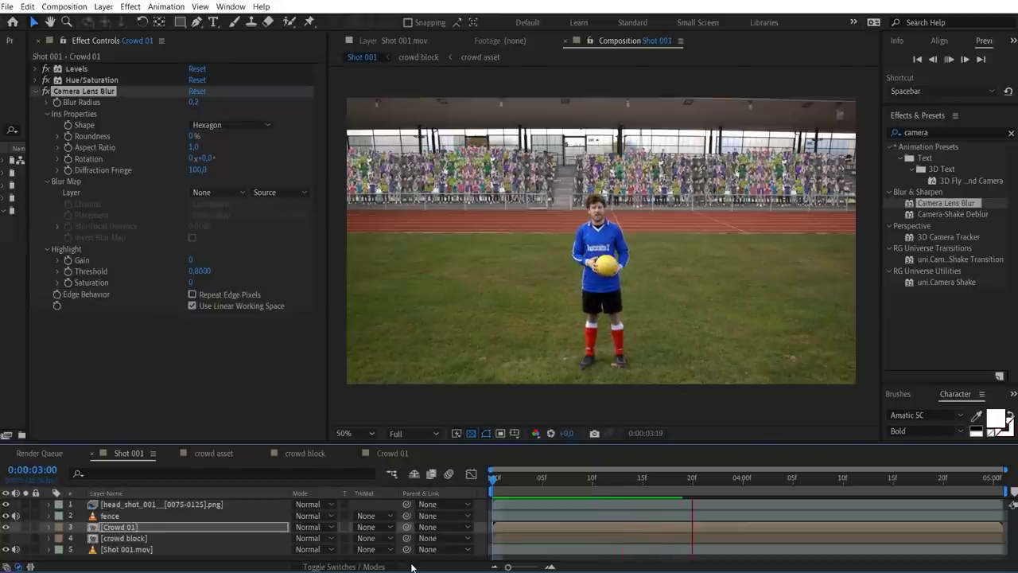
key("space")
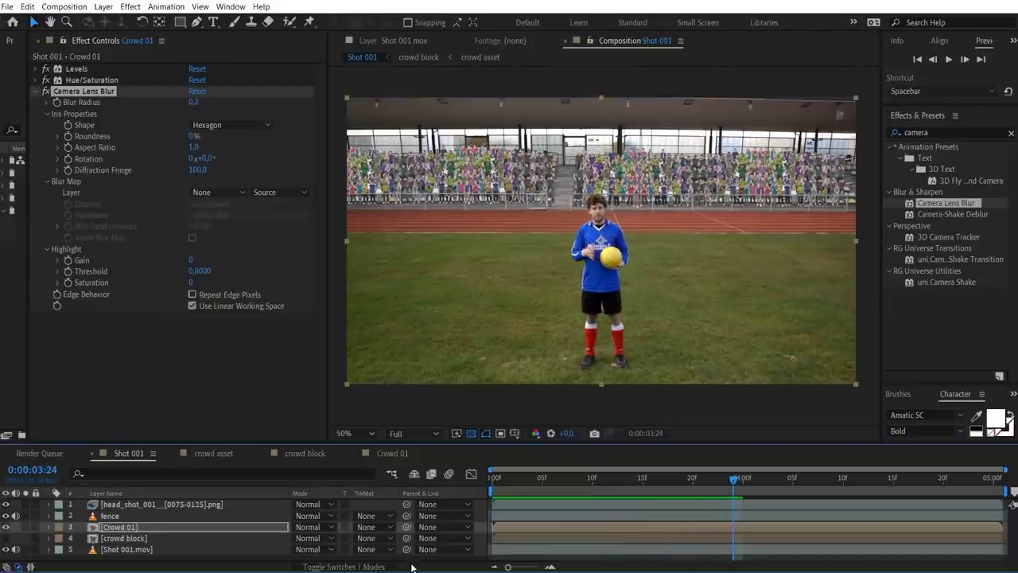
key("space")
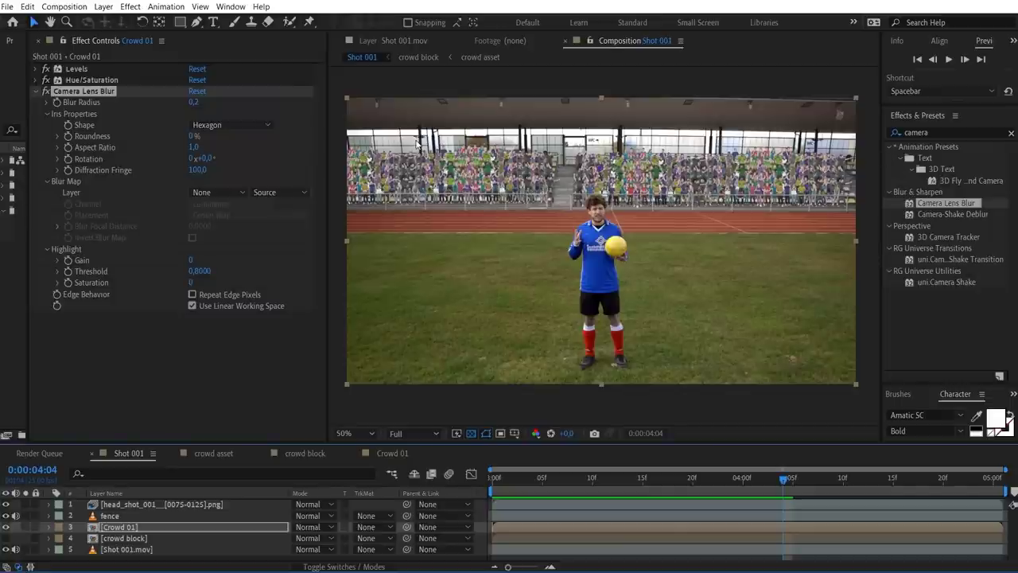
- Add an adjustment layer directly above Crowd 01 and rename it "levels"
left_click(64, 7)
mouse_move(104, 7)
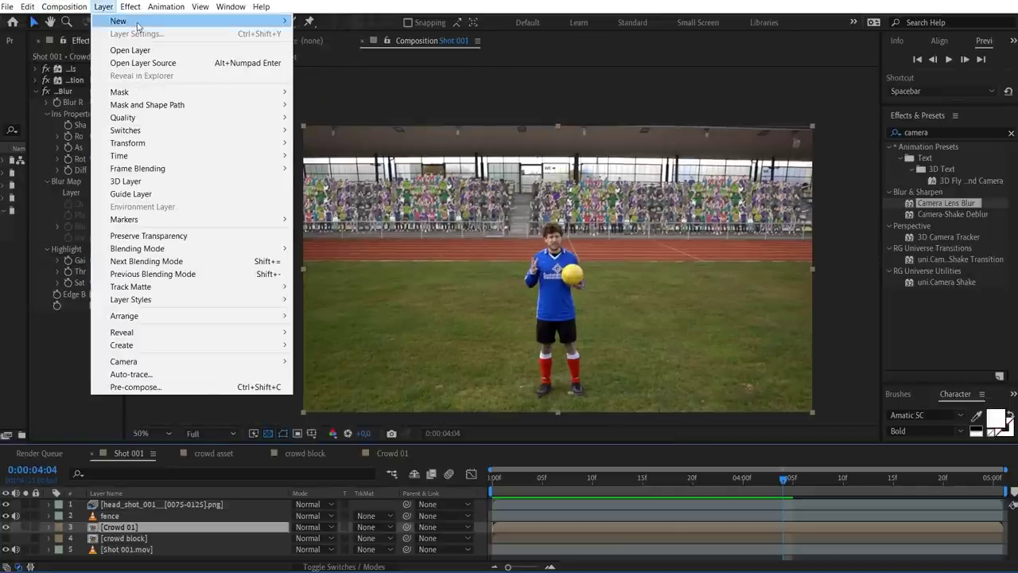
mouse_move(140, 24)
left_click(340, 97)
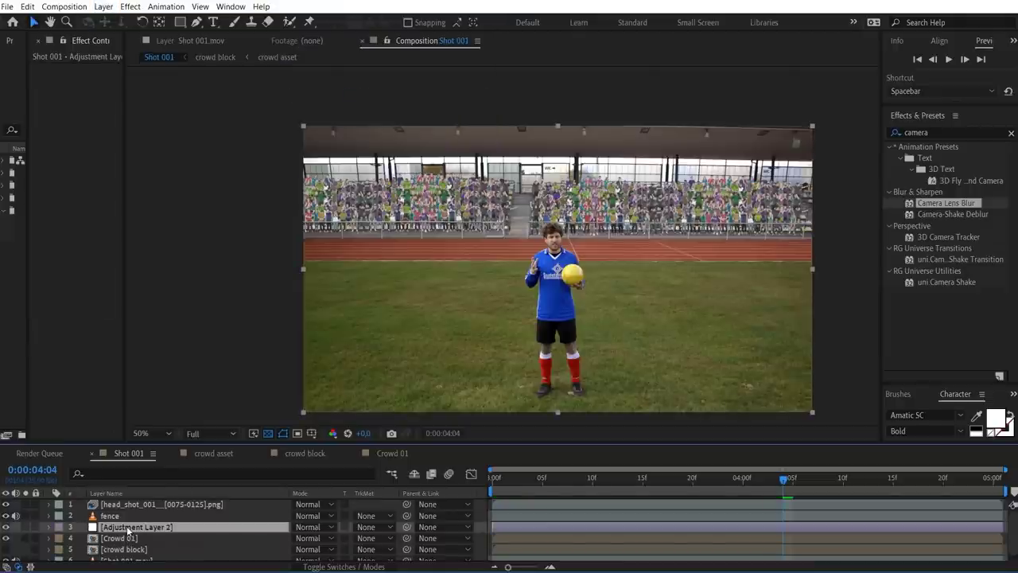
key("Return")
type("levels")
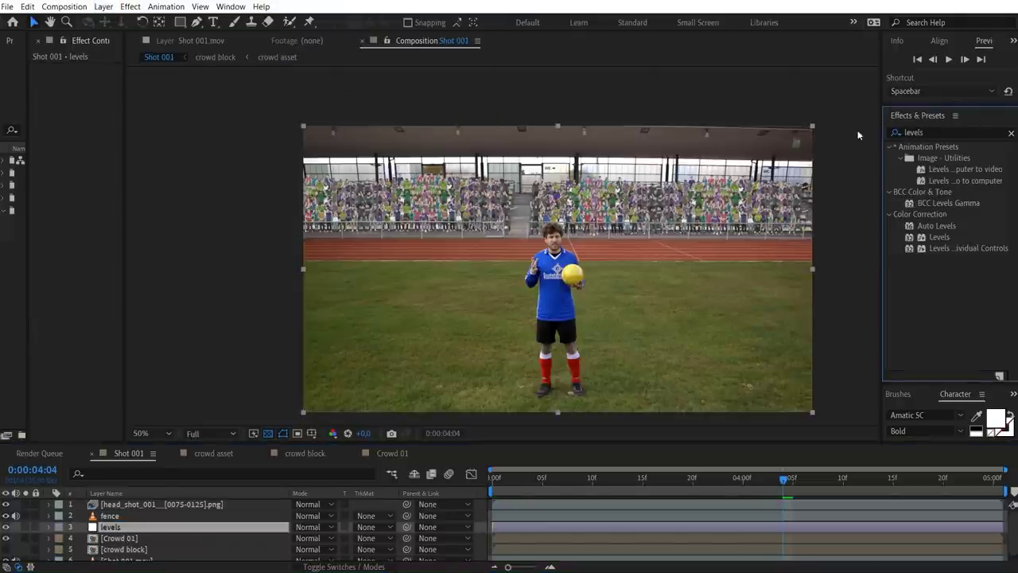
- Apply the Levels effect to the levels adjustment layer and reduce its Output White to 0.6314
left_click_drag(933, 239, 146, 527)
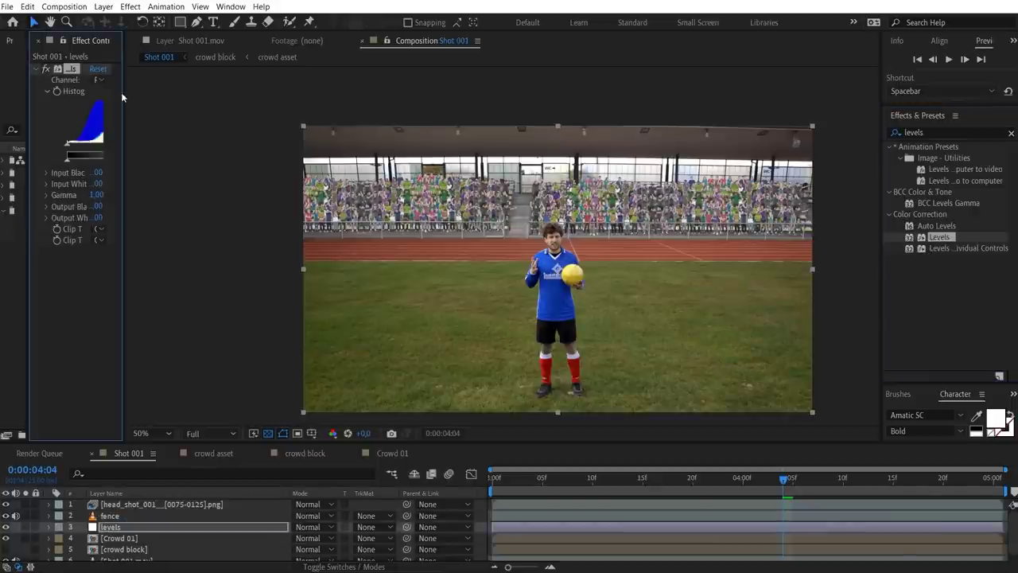
left_click_drag(125, 99, 295, 98)
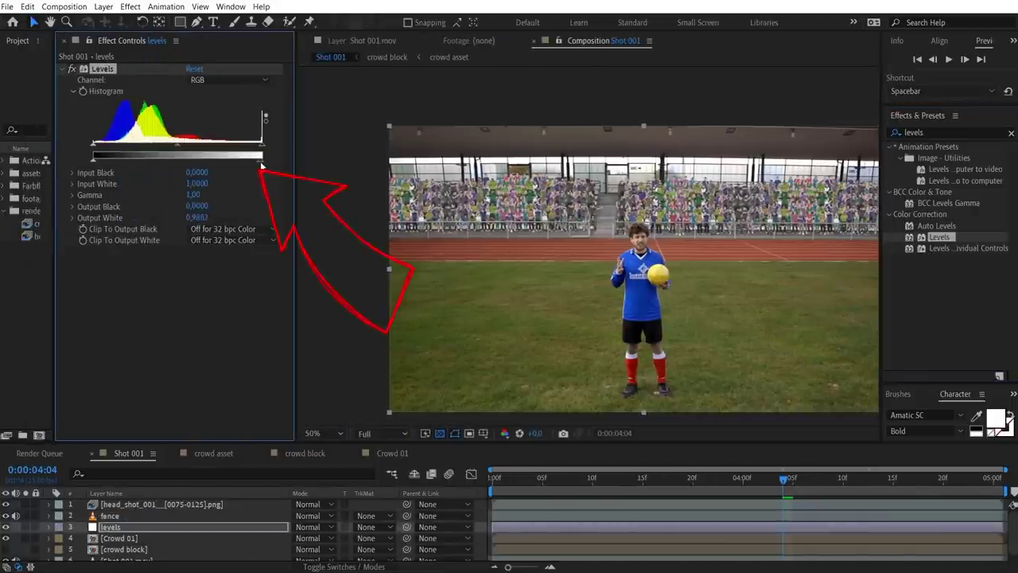
left_click_drag(260, 162, 201, 170)
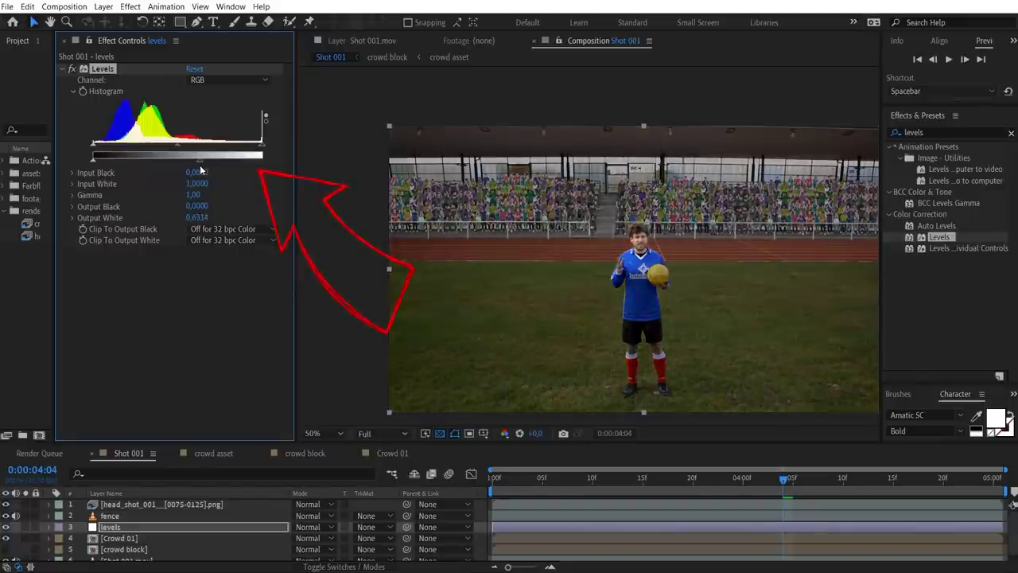
- Duplicate Crowd 01, move the copy directly above the levels adjustment layer and use it as that layer's Alpha track matte
left_click(137, 539)
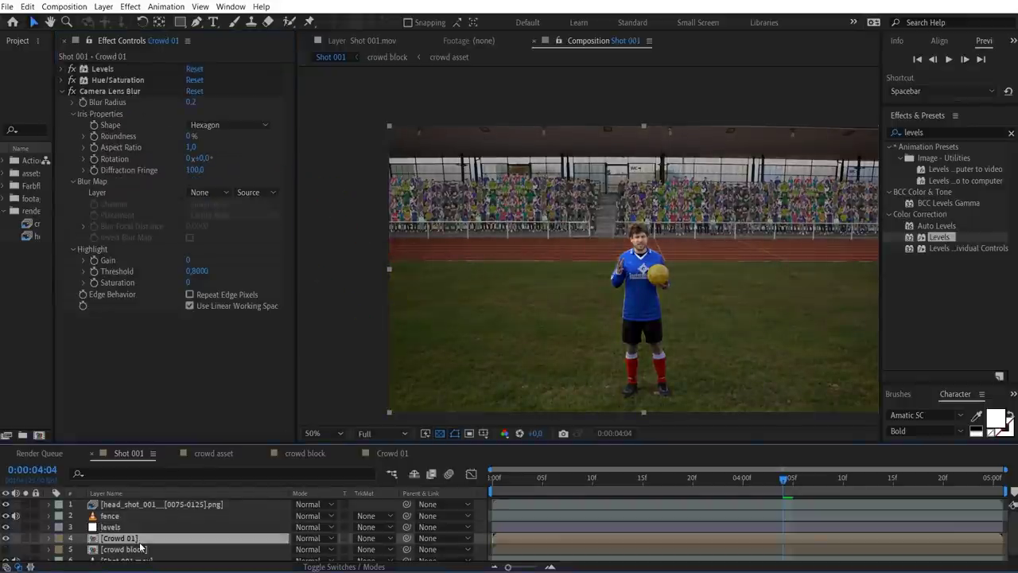
key("ctrl+d")
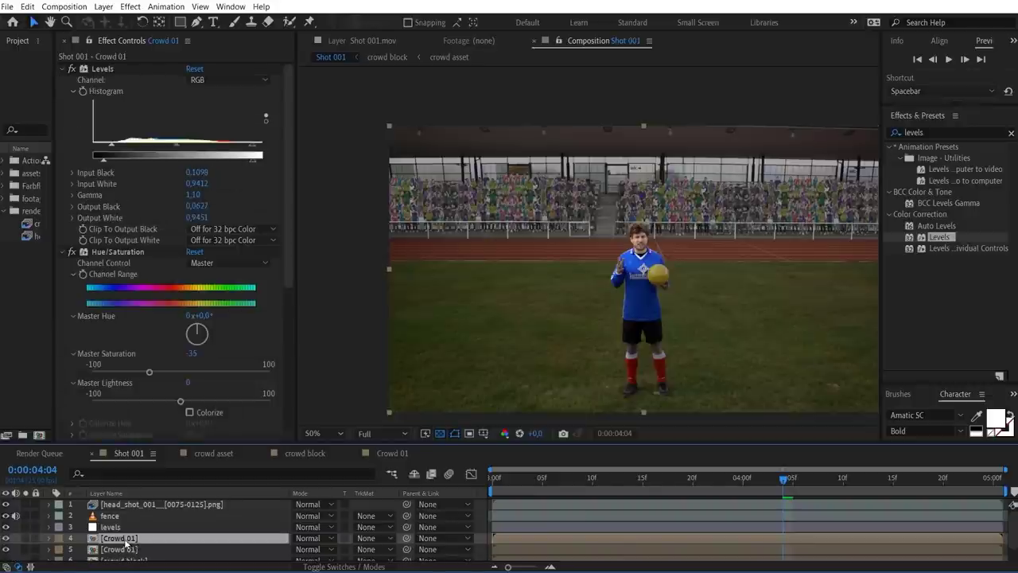
left_click_drag(132, 543, 112, 525)
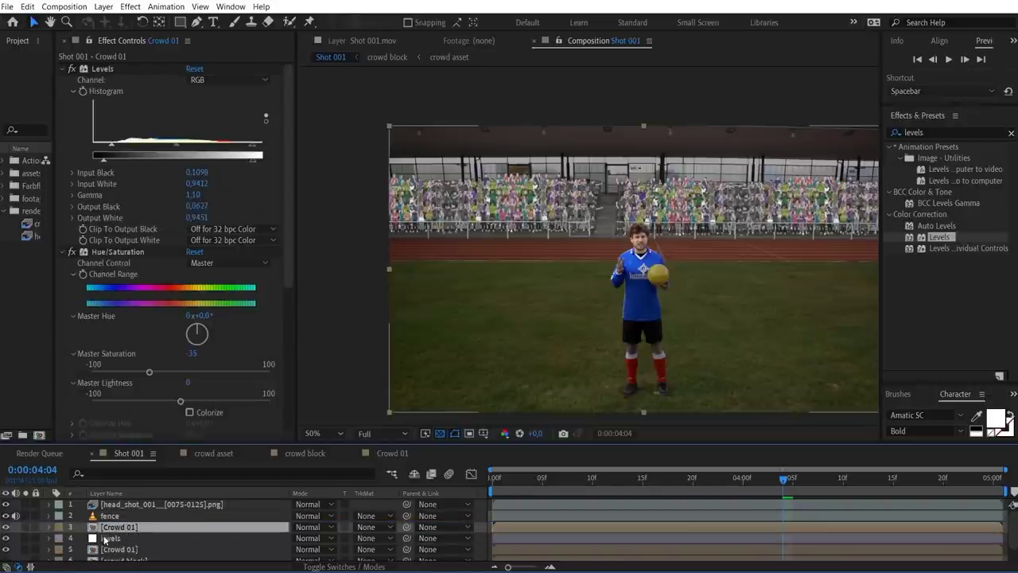
left_click(111, 539)
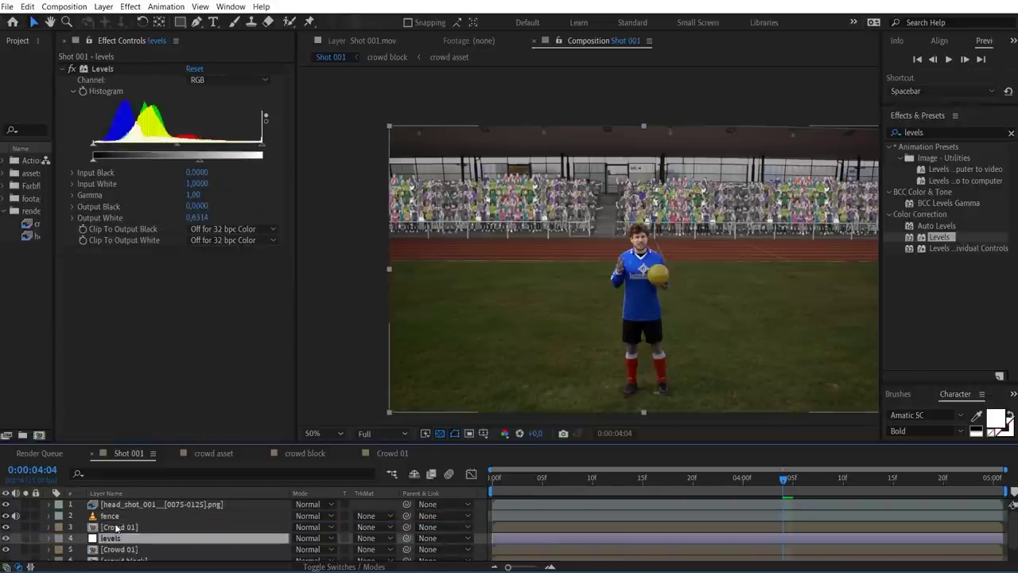
left_click(377, 539)
left_click(410, 567)
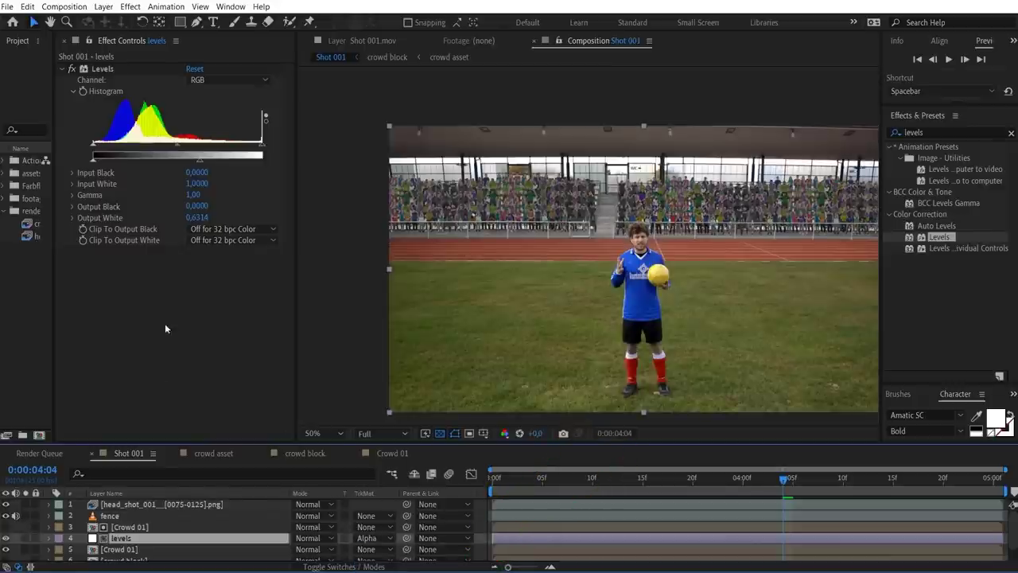
- Compare the crowd with the Levels effect on the adjustment layer switched off and on
left_click(71, 68)
left_click(71, 68)
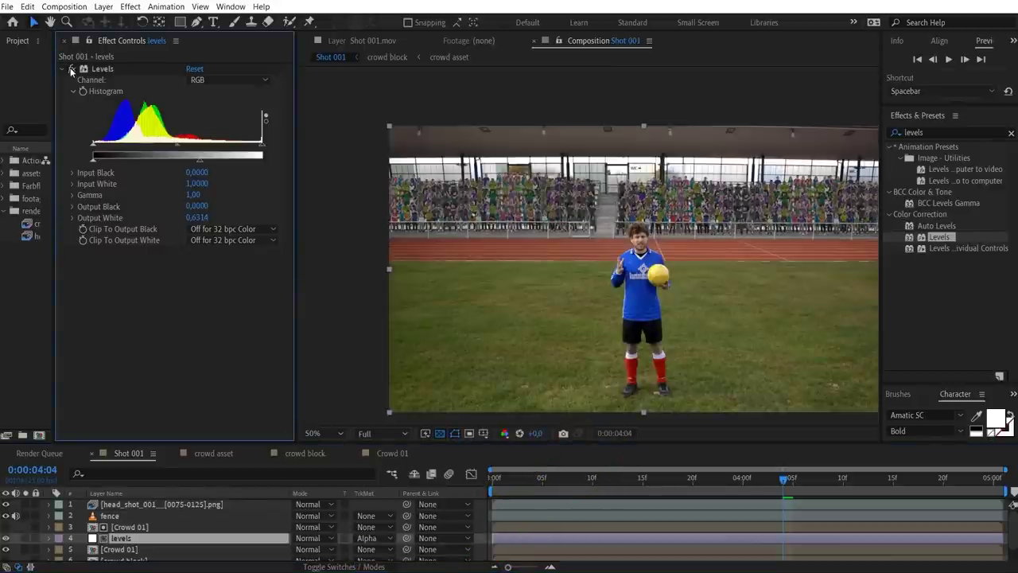
left_click(71, 69)
left_click(70, 68)
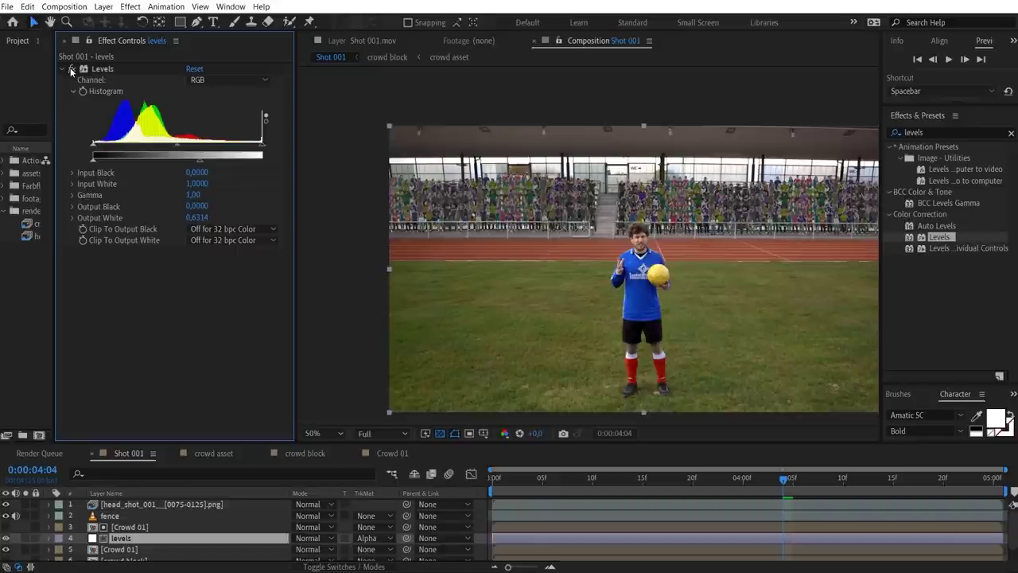
- Draw a rectangular mask over the upper rows of the stands on the levels layer and increase its Mask Feather
left_click(182, 23)
left_click_drag(353, 107, 879, 205)
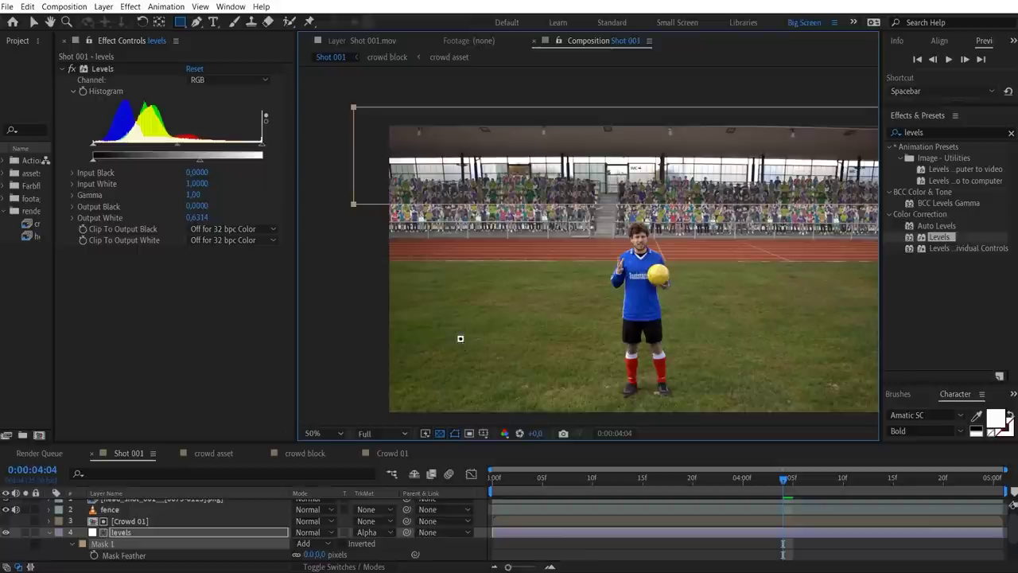
left_click_drag(319, 555, 427, 552)
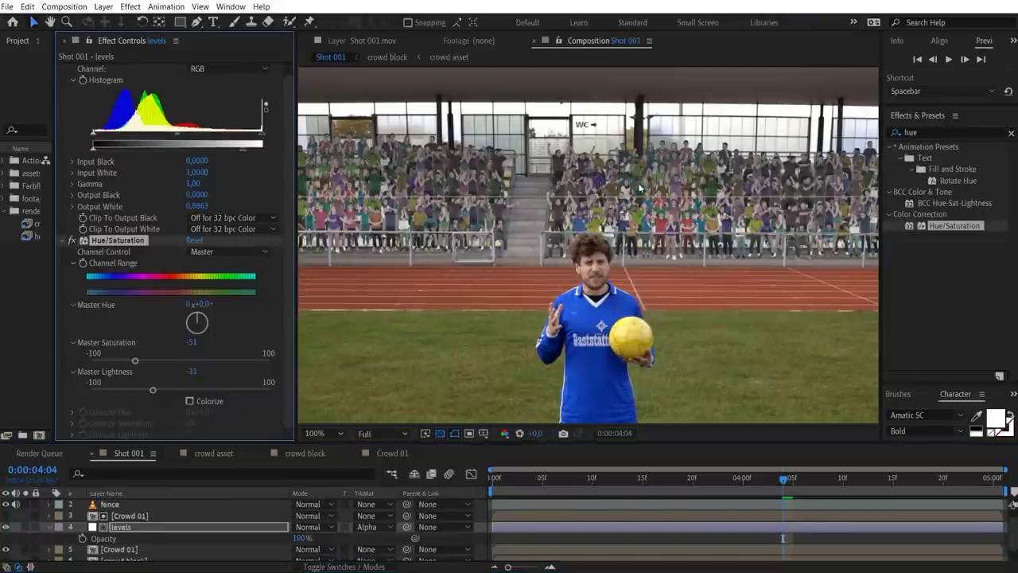
- Play back Shot 001 to review how the crowd blends into the stands
scroll(639, 188, "down", 2)
left_click(867, 257)
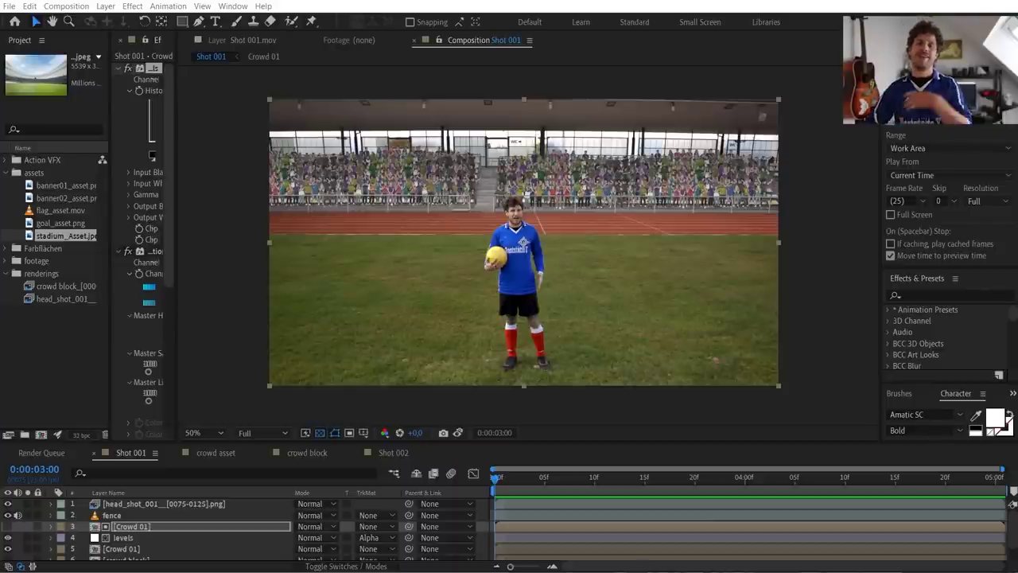
key("space")
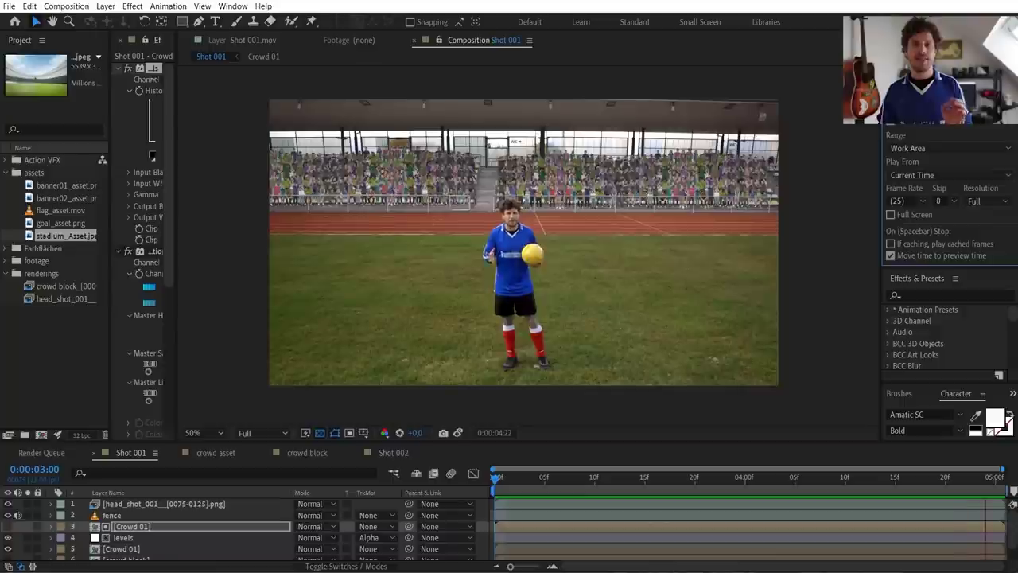
left_click(6, 172)
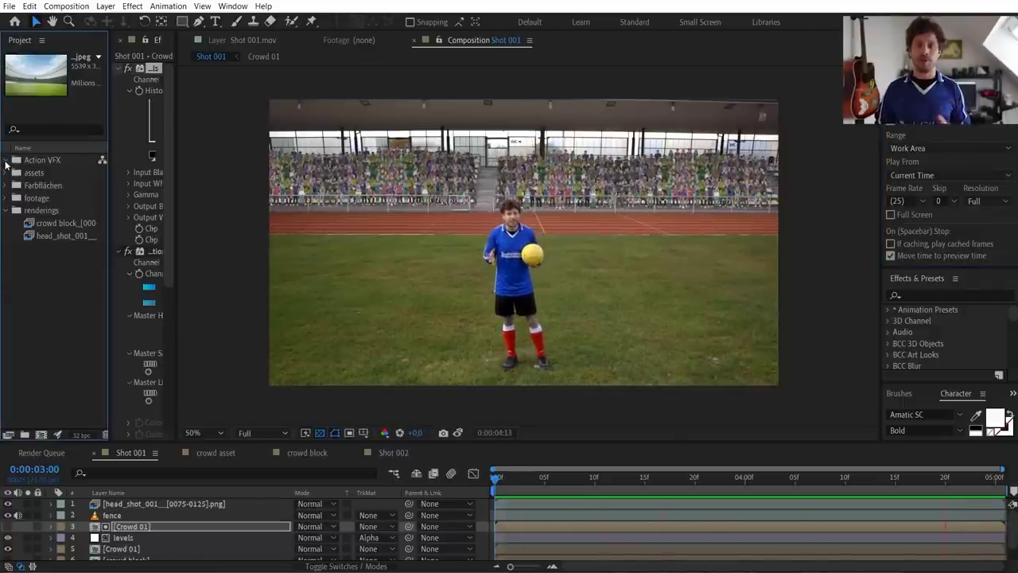
left_click(6, 161)
left_click(6, 161)
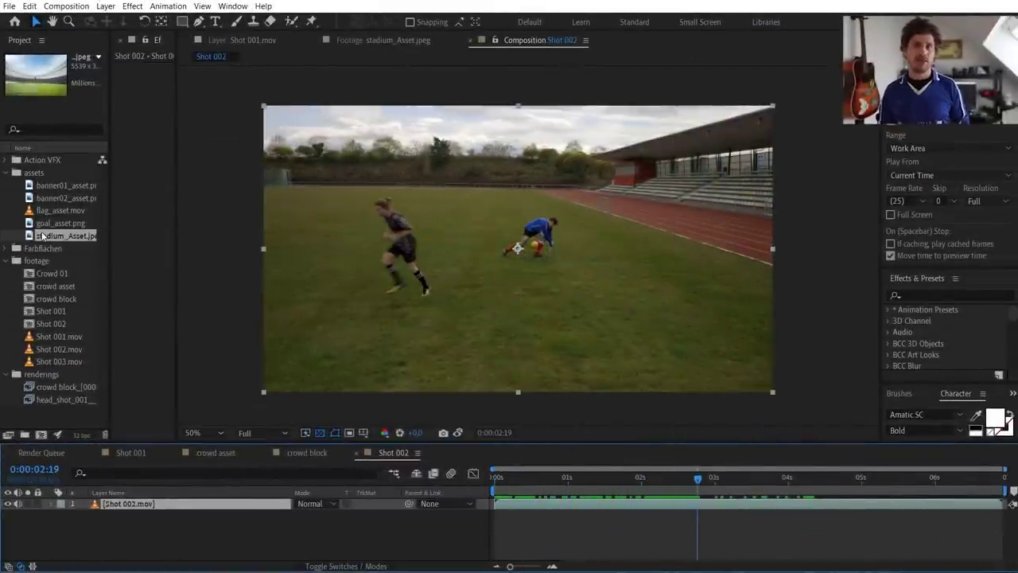
- Open the stadium_Asset.jpeg footage and examine its stands and roof up close
double_click(43, 237)
scroll(528, 213, "down", 2)
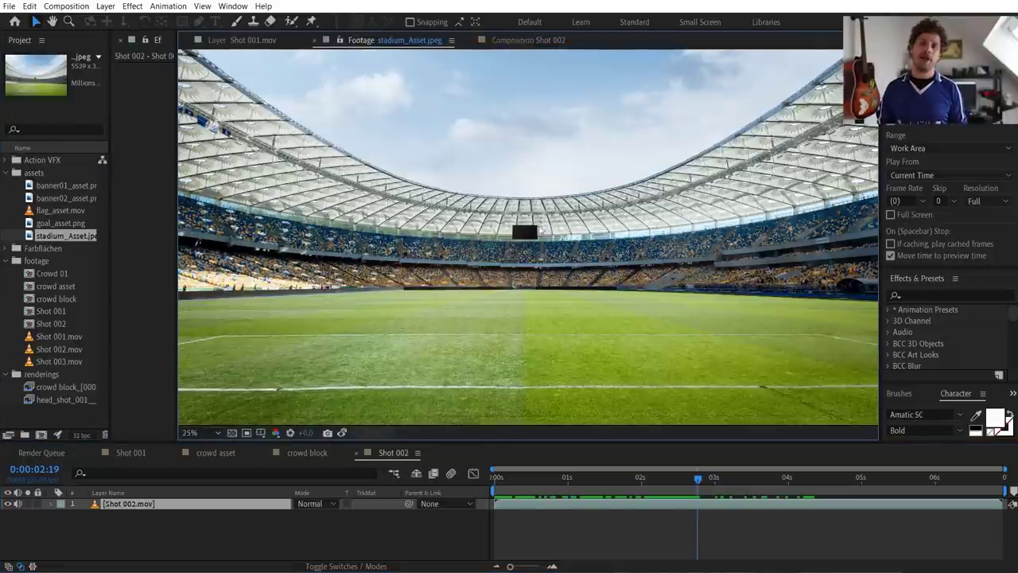
key("space")
left_click_drag(583, 298, 545, 272)
scroll(549, 276, "up", 2)
left_click_drag(628, 288, 591, 291)
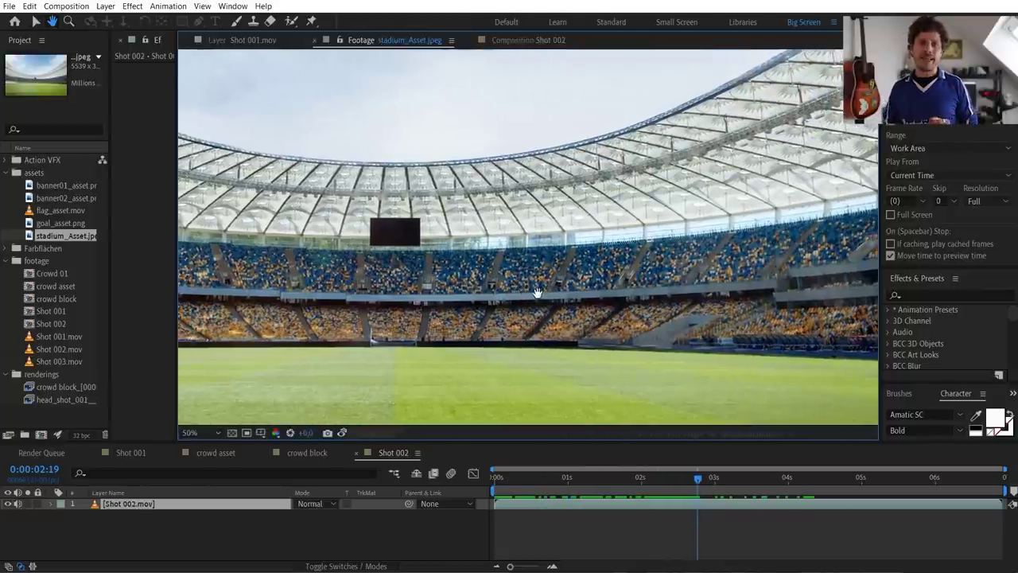
key("v")
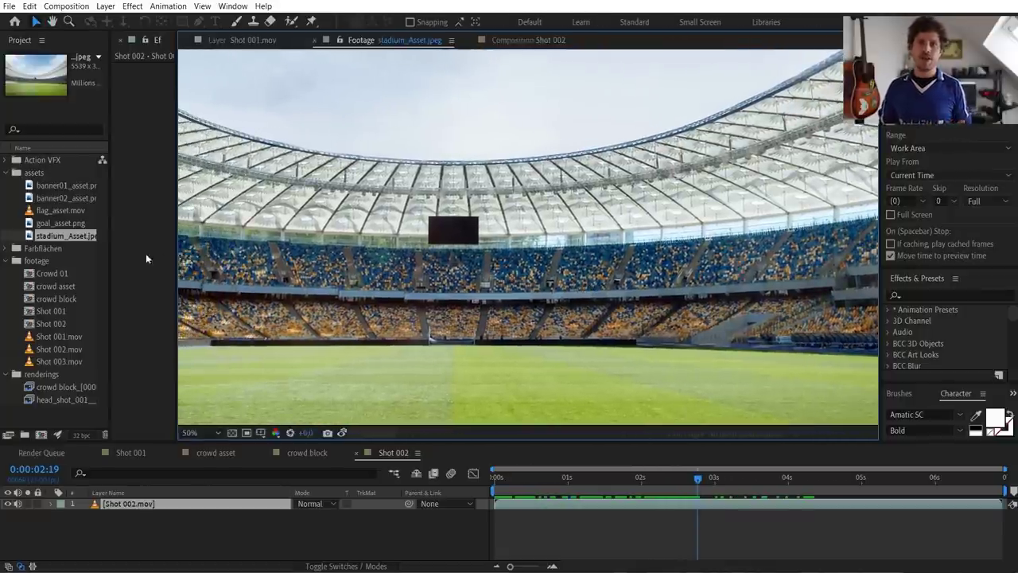
- Add stadium_Asset.jpeg to the Shot 002 composition and place it beneath the Shot 002.mov layer
left_click_drag(68, 239, 113, 514)
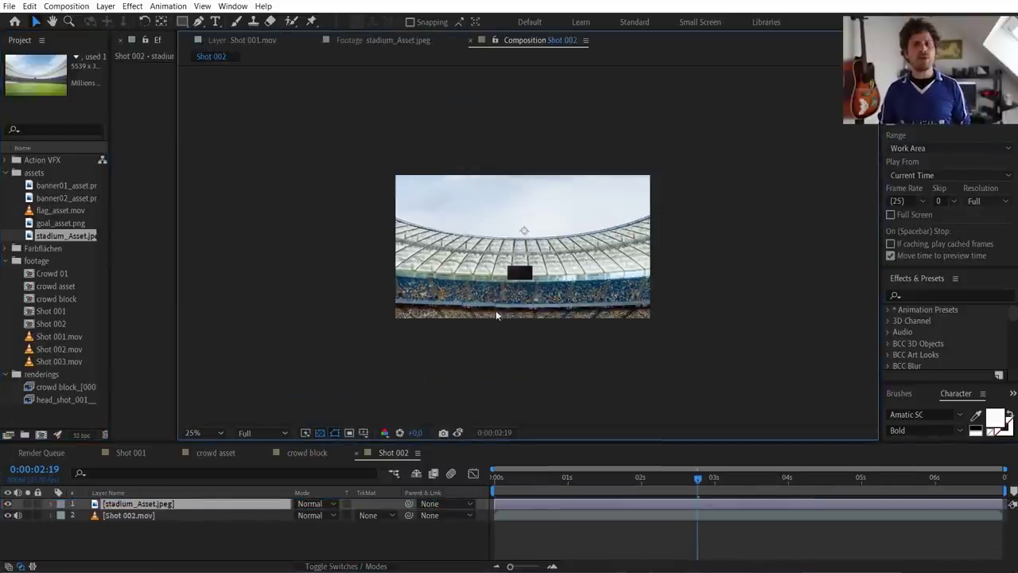
left_click_drag(127, 504, 125, 530)
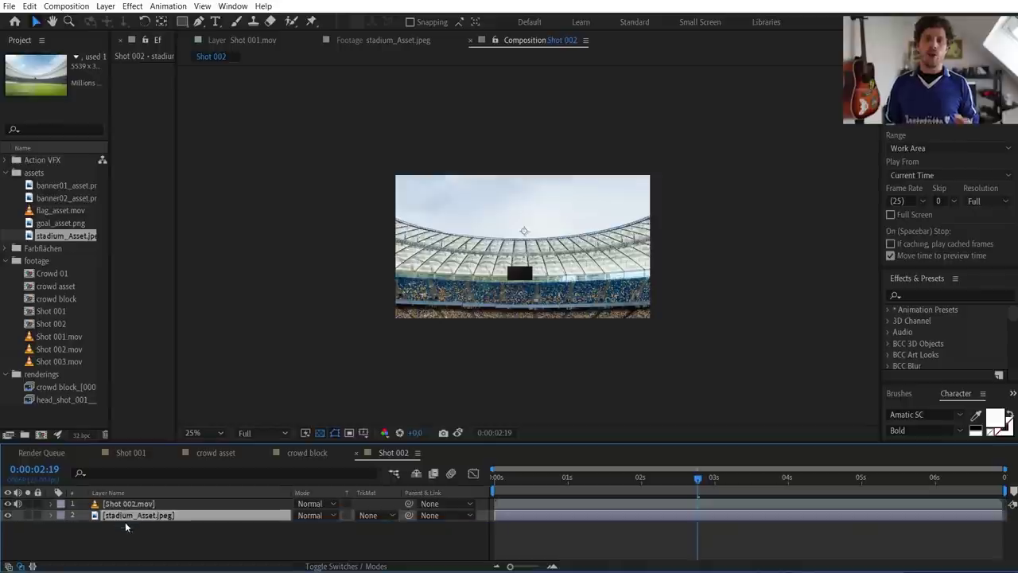
key("period")
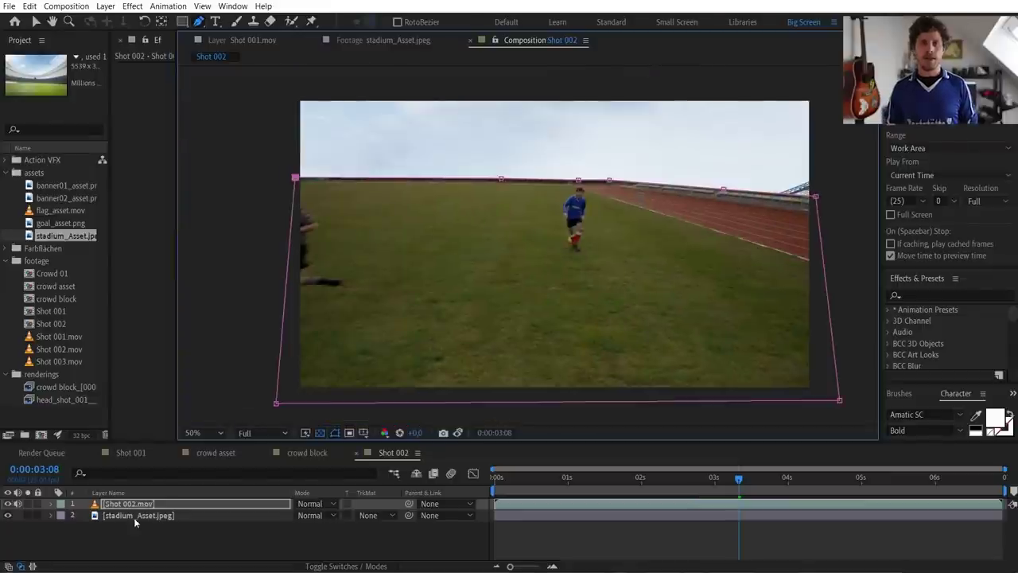
- Scale down the stadium_Asset.jpeg layer and reposition it so its stands line up behind the masked field
left_click(135, 516)
key("comma")
key("v")
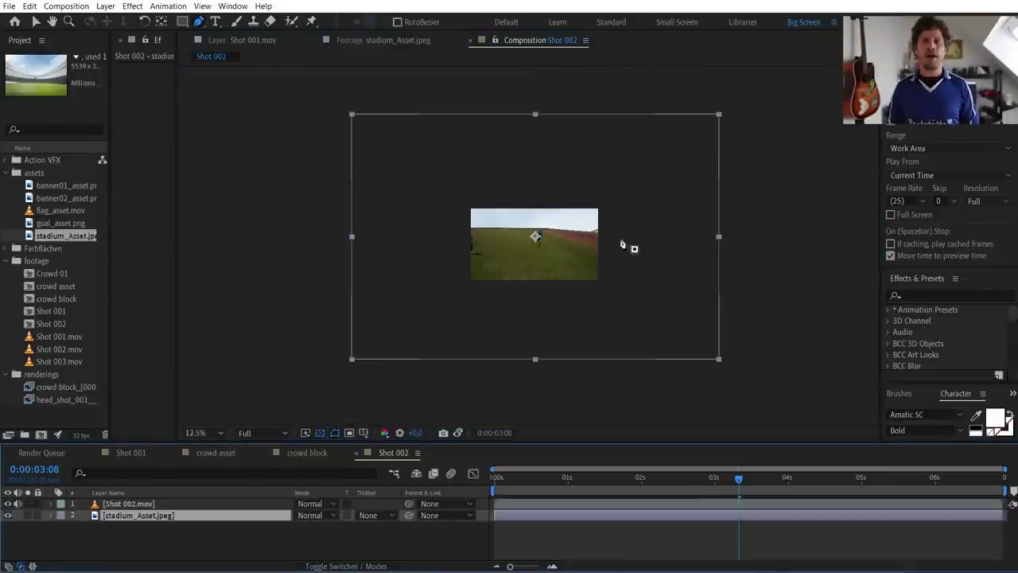
left_click_drag(847, 109, 724, 179)
left_click_drag(750, 136, 786, 137)
key("period")
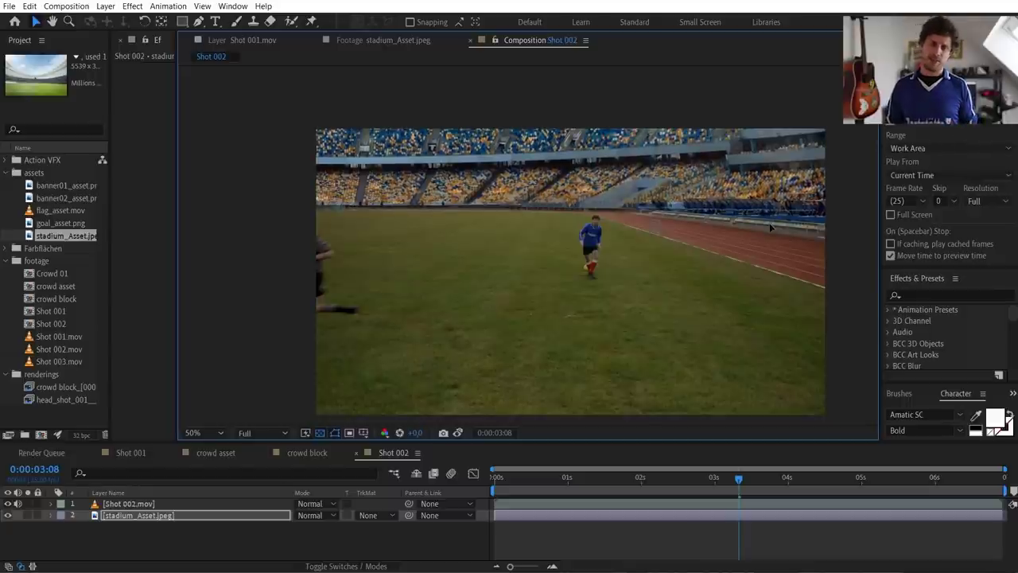
- Trace a mask around the covered side grandstand on the SIDE layer at the first frame, following its roof edge
key("Home")
key("space")
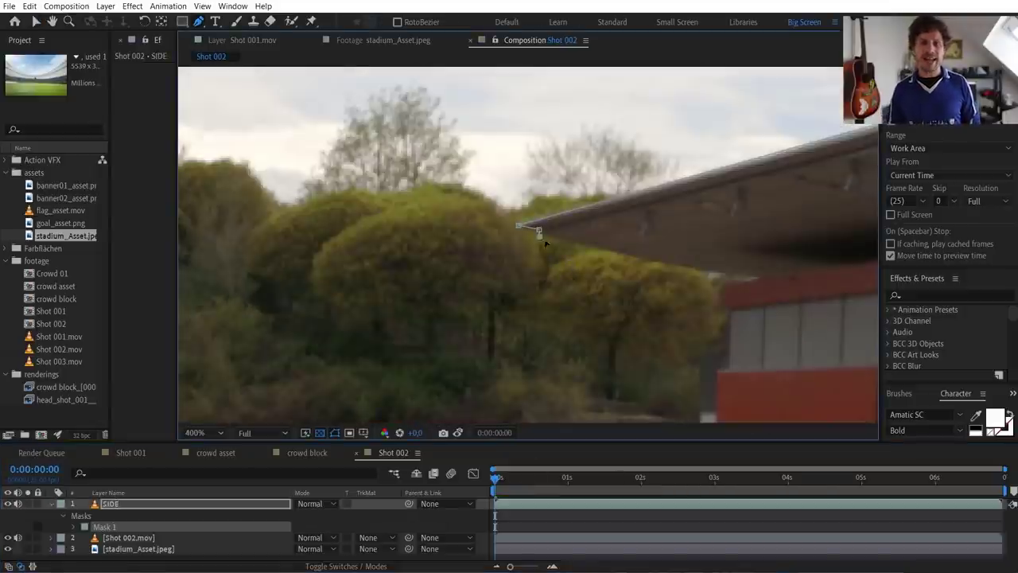
left_click(722, 283)
left_click_drag(722, 308, 727, 307)
left_click(730, 351)
left_click_drag(701, 370, 713, 257)
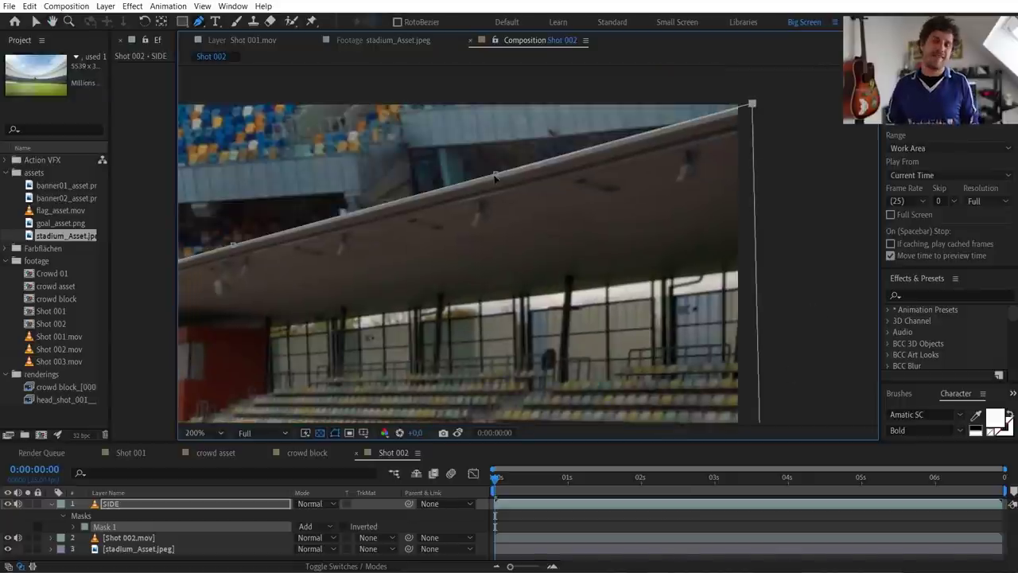
type("f2")
key("Return")
key("F2")
scroll(652, 205, "down", 2)
key("h")
left_click_drag(470, 272, 661, 175)
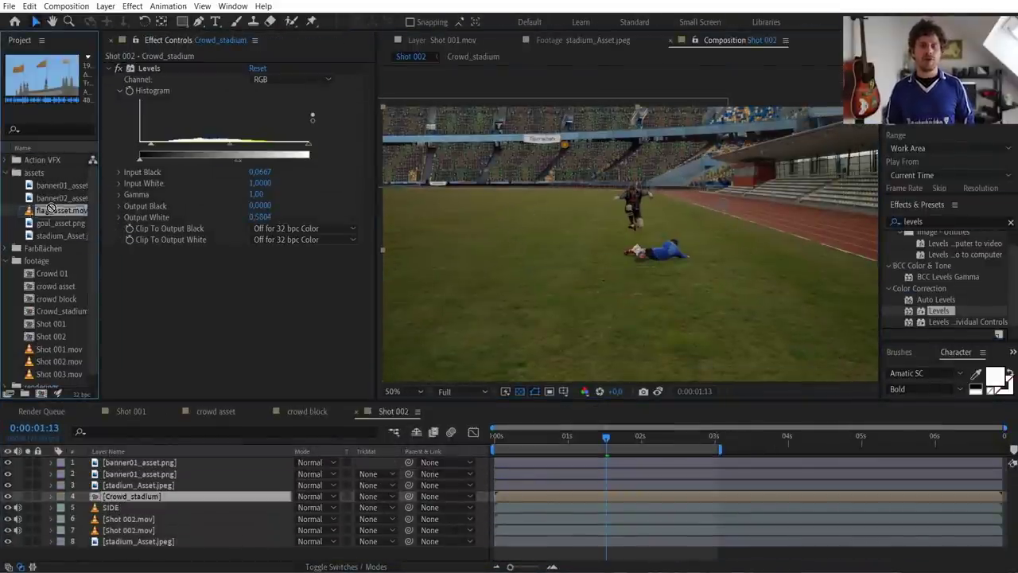
- Create a new composition from flag_asset.mov and apply the Keylight (1.2) effect to the clip
left_click_drag(43, 396, 42, 393)
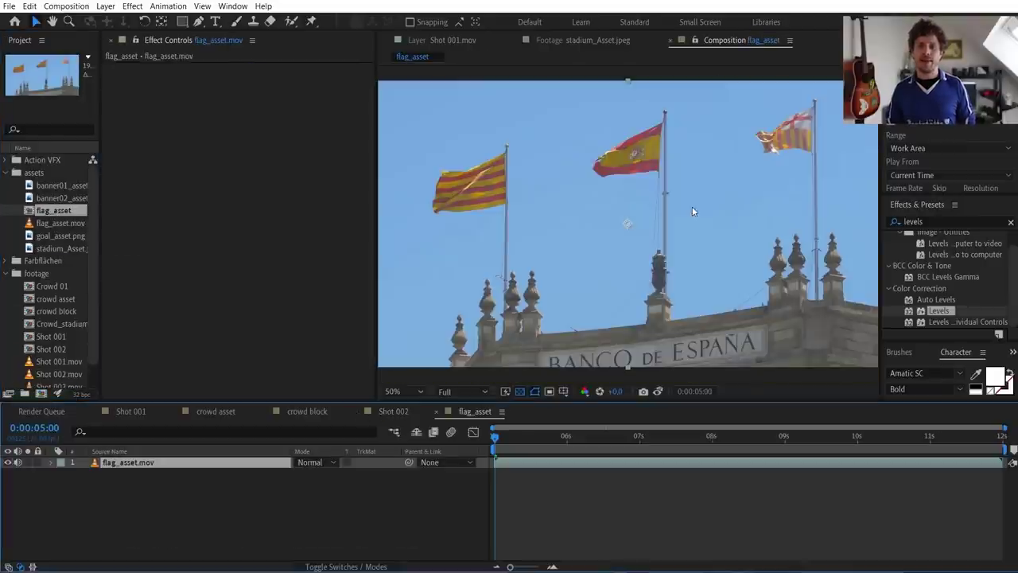
double_click(941, 220)
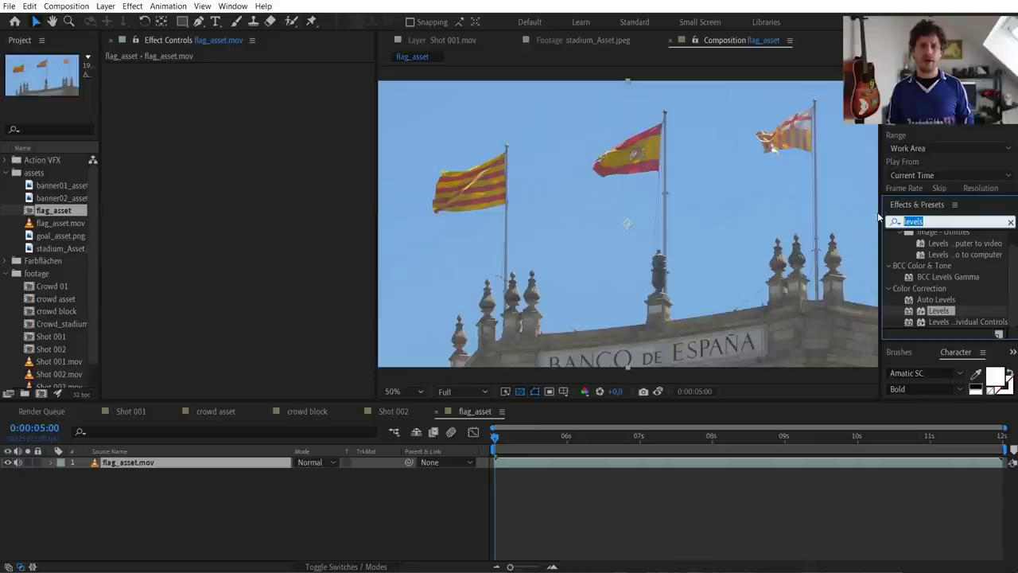
type("keyl")
left_click_drag(932, 281, 631, 268)
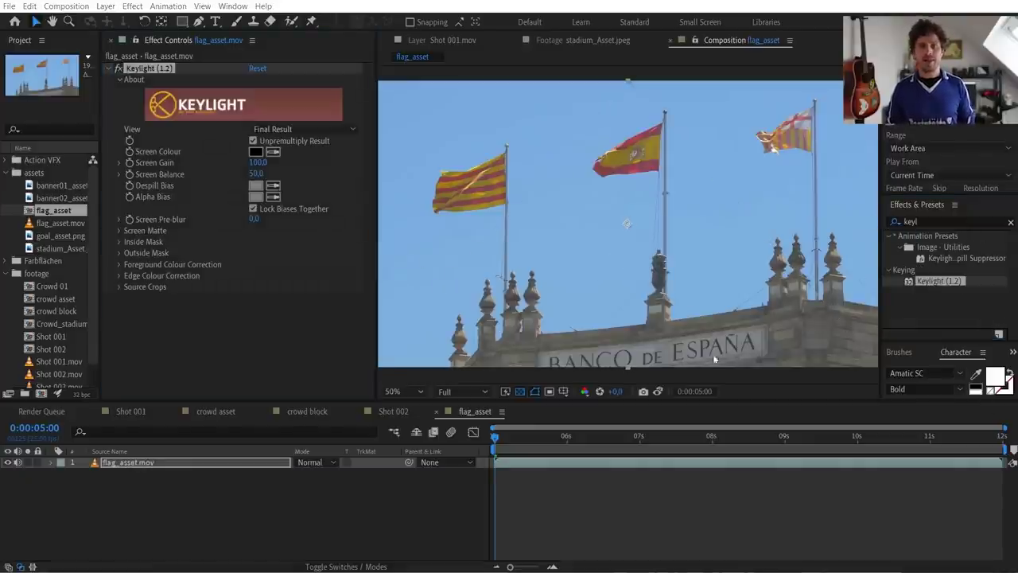
- Sample the blue sky behind the flags as Keylight's Screen Colour
left_click(262, 359)
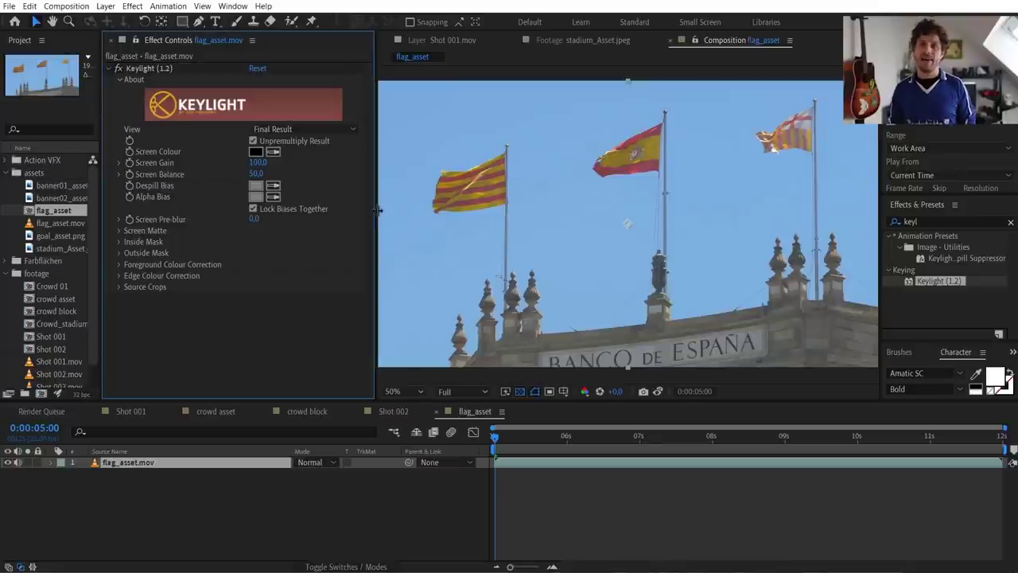
left_click_drag(379, 210, 265, 214)
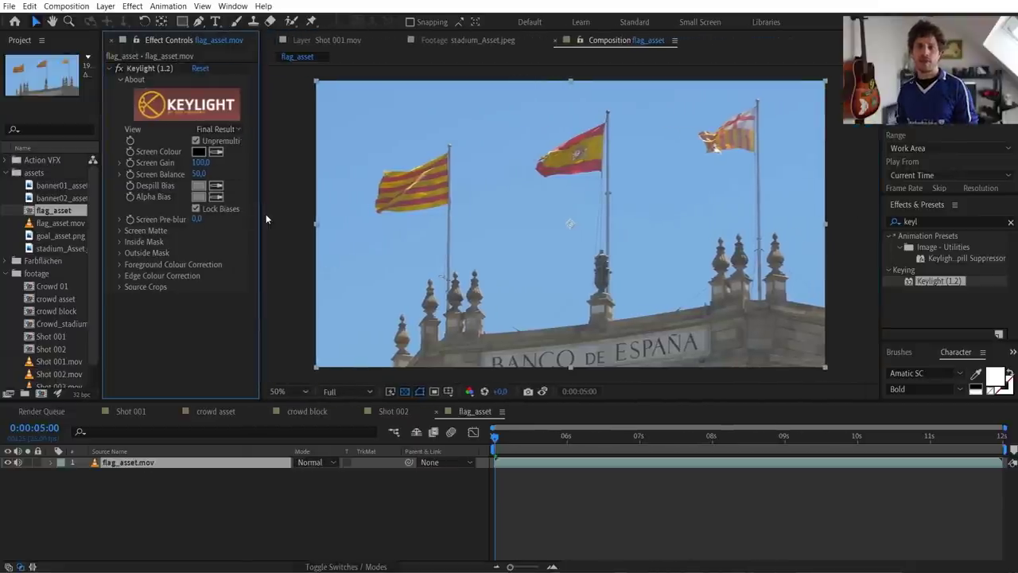
left_click(556, 123)
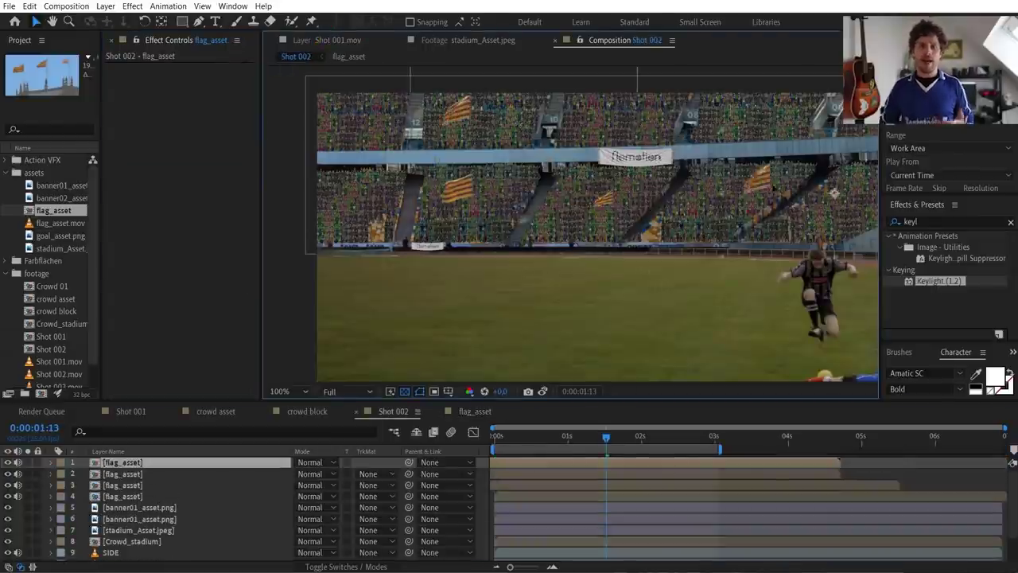
- Apply Levels with Output White 0.6980 to the 013_Sports_13_Straight_1_3115_V1_1.mov clip and offset one of its copies in time
scroll(716, 231, "up", 2)
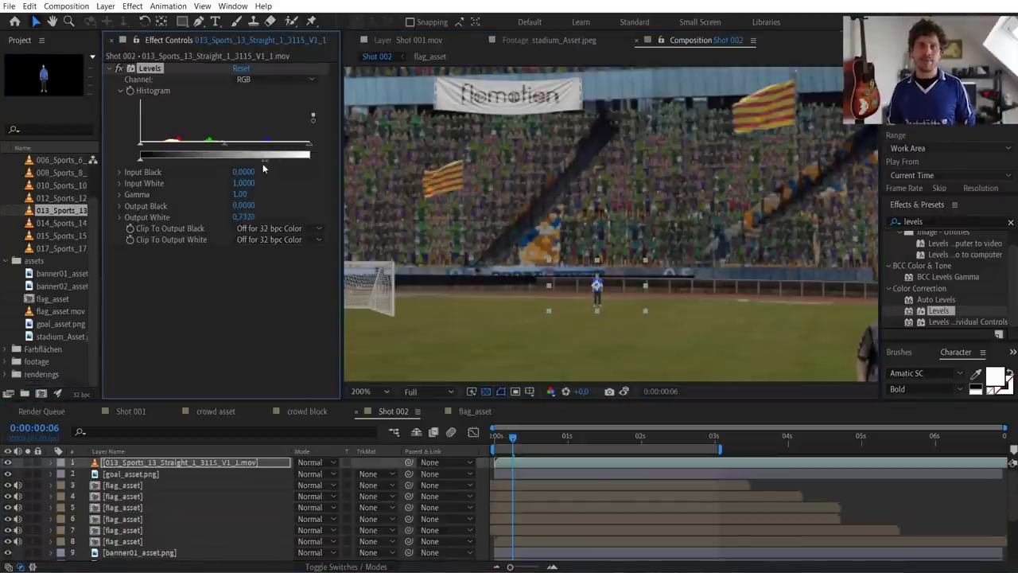
left_click_drag(939, 310, 159, 251)
key("Delete")
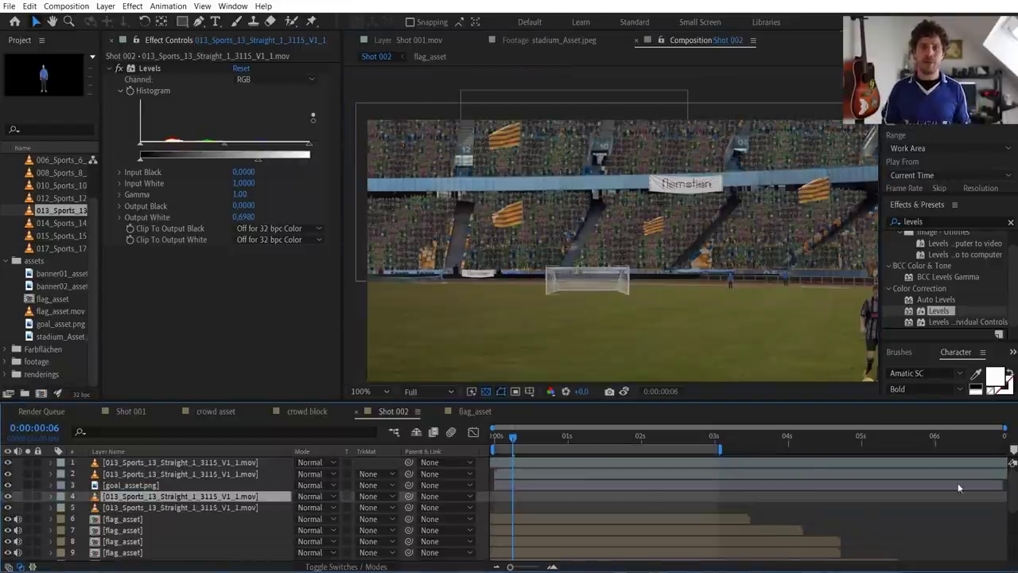
left_click(561, 497)
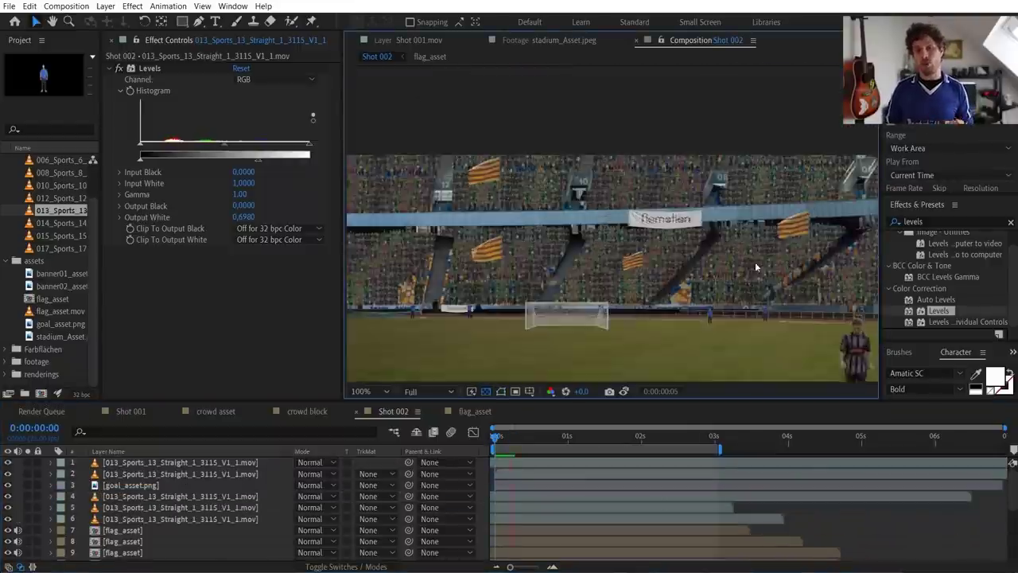
- Play back Shot 002 to review the composited stadium and stop at 0:00:03:21
scroll(67, 230, "up", 2)
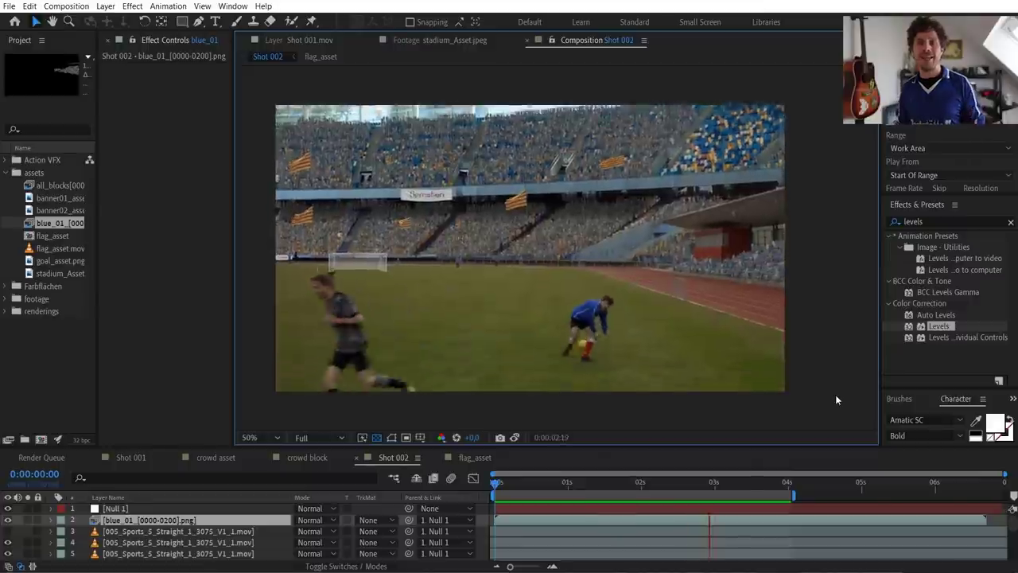
key("space")
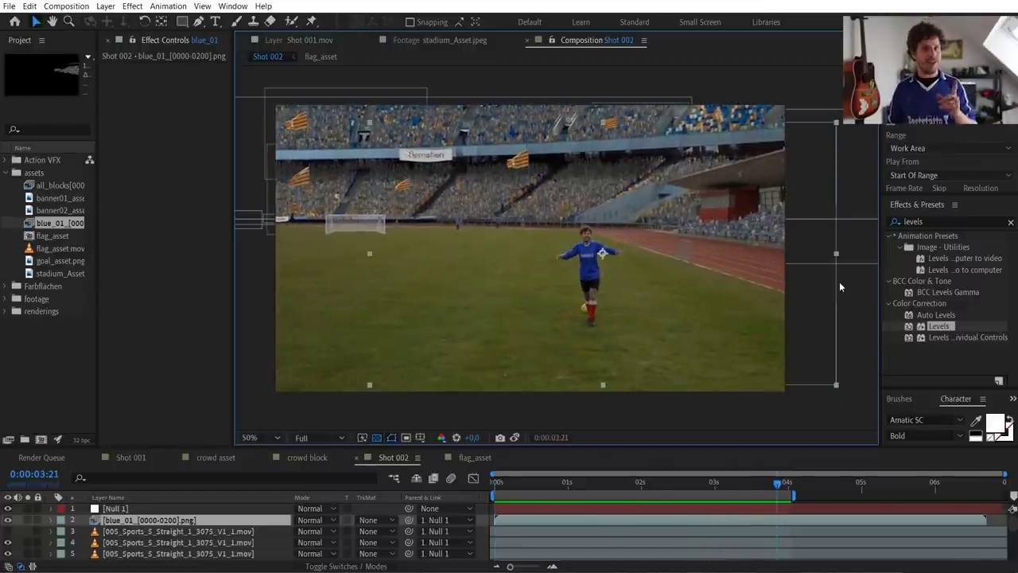
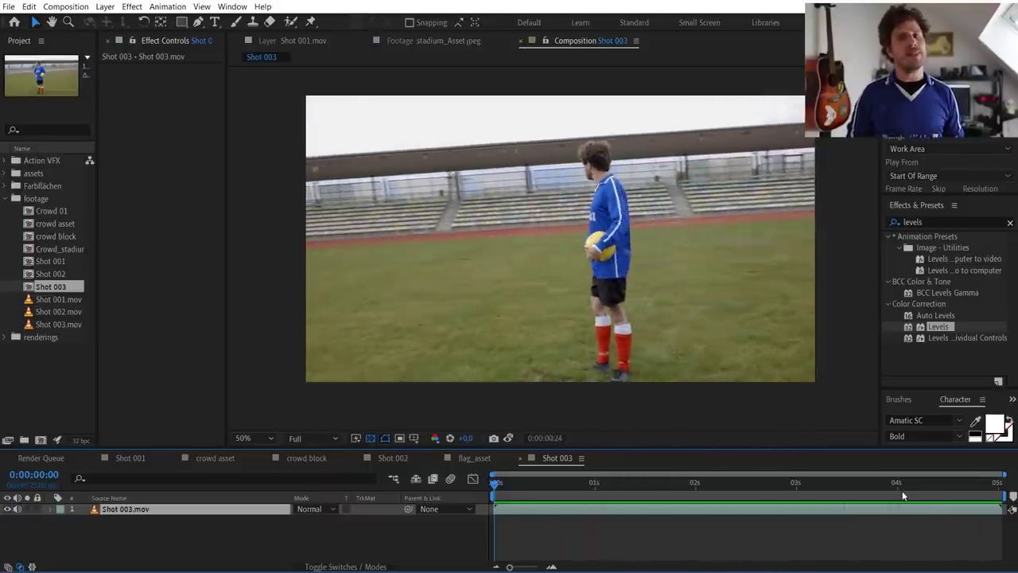
- Play back Shot 003 from the start to review the player and camera movement, and stop at 0:00:01:21
key("space")
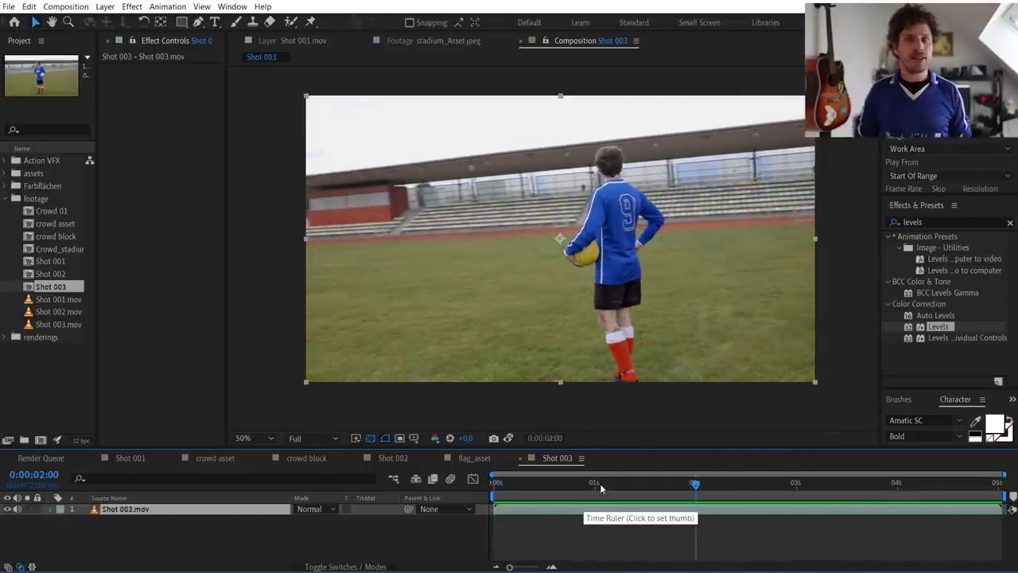
left_click_drag(595, 485, 477, 488)
key("space")
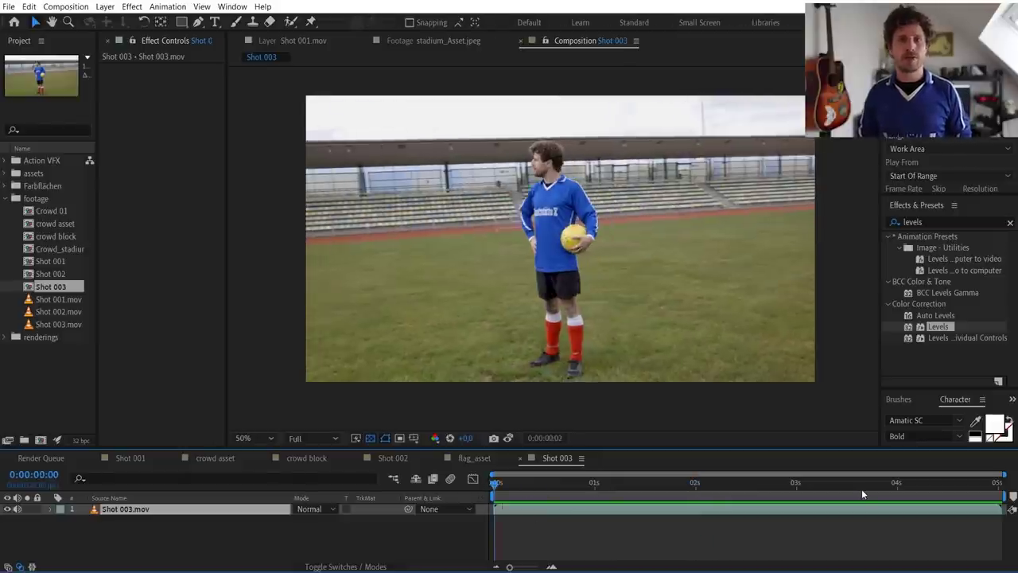
key("space")
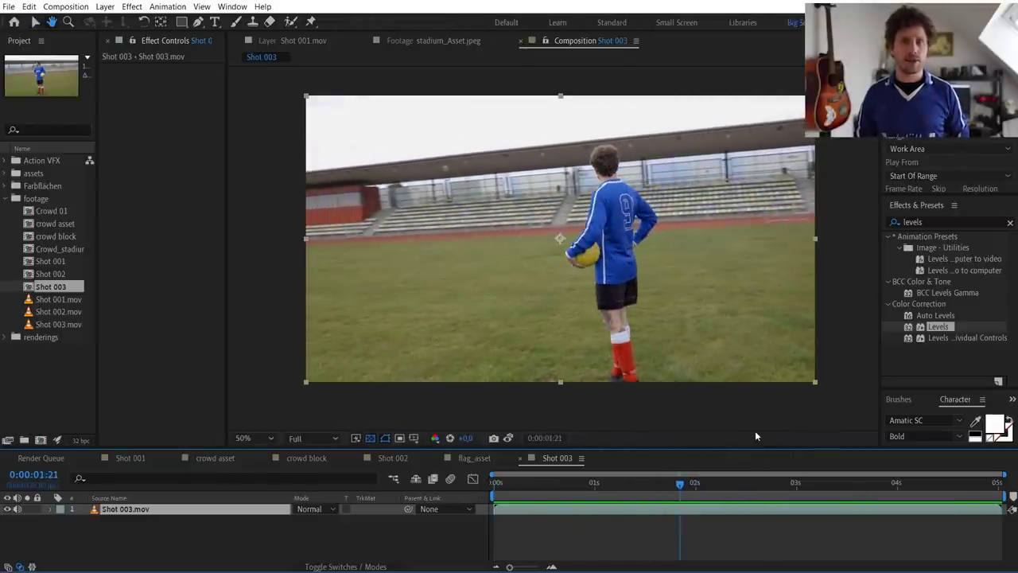
- Apply the 3D Camera Tracker to Shot 003.mov and enable Detailed Analysis in its advanced settings
left_click(640, 521)
right_click(652, 516)
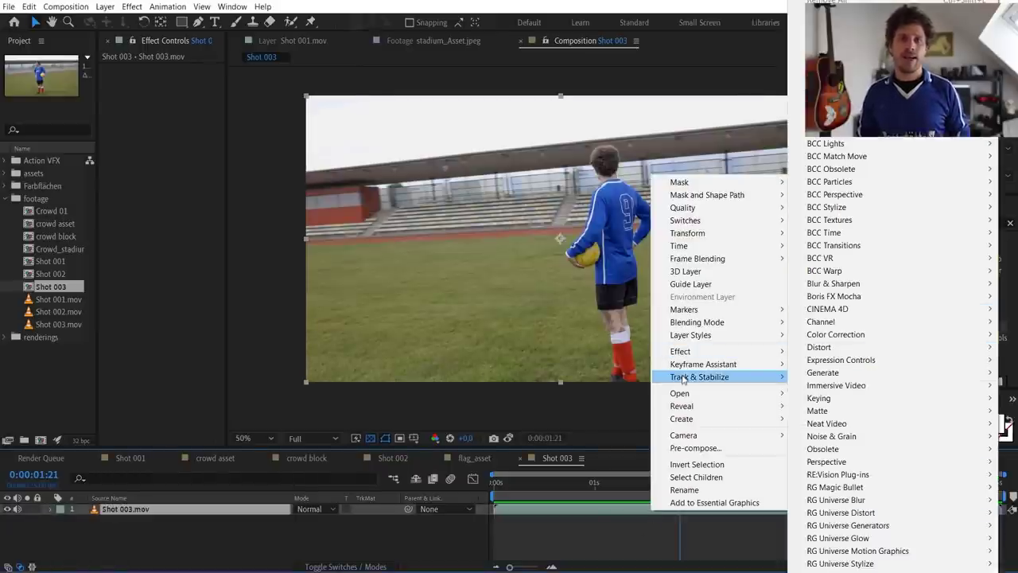
mouse_move(683, 379)
left_click(852, 377)
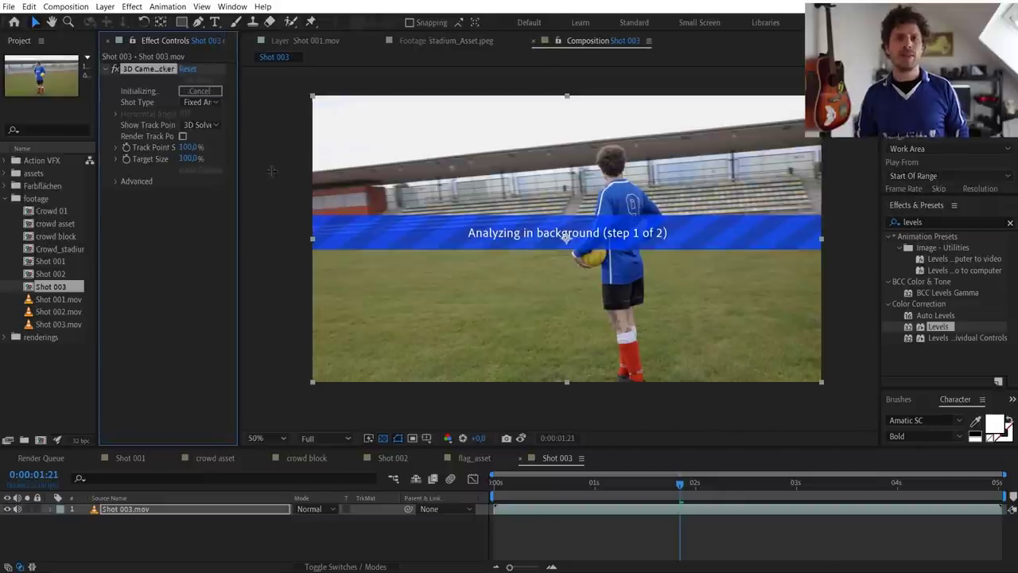
left_click_drag(226, 175, 315, 183)
left_click(116, 181)
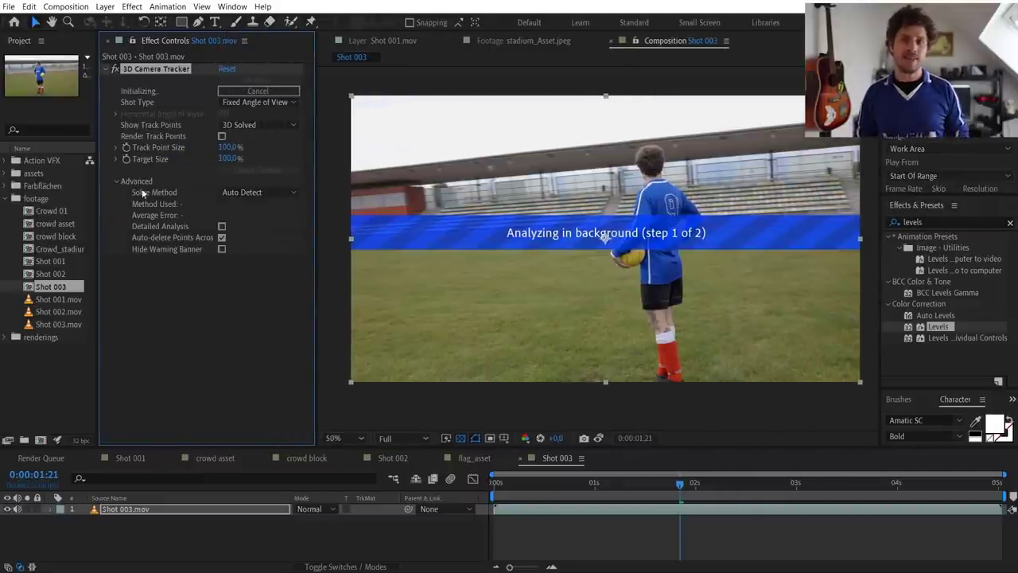
left_click(222, 227)
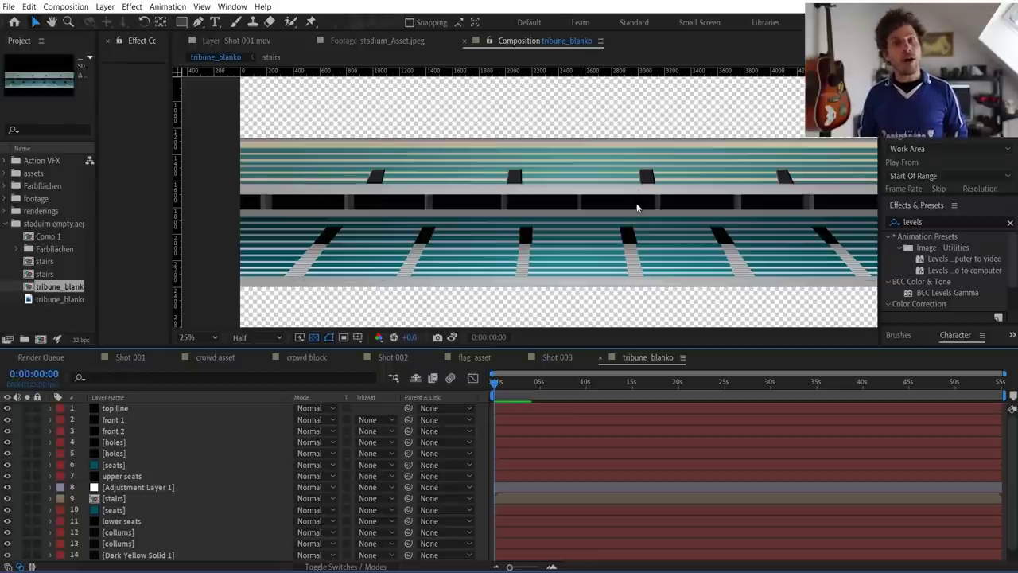
- Solo the lower seats, upper seats, Dark Yellow Solid 1 and both collums layers in tribune_blanko to examine the stand's base
key("comma")
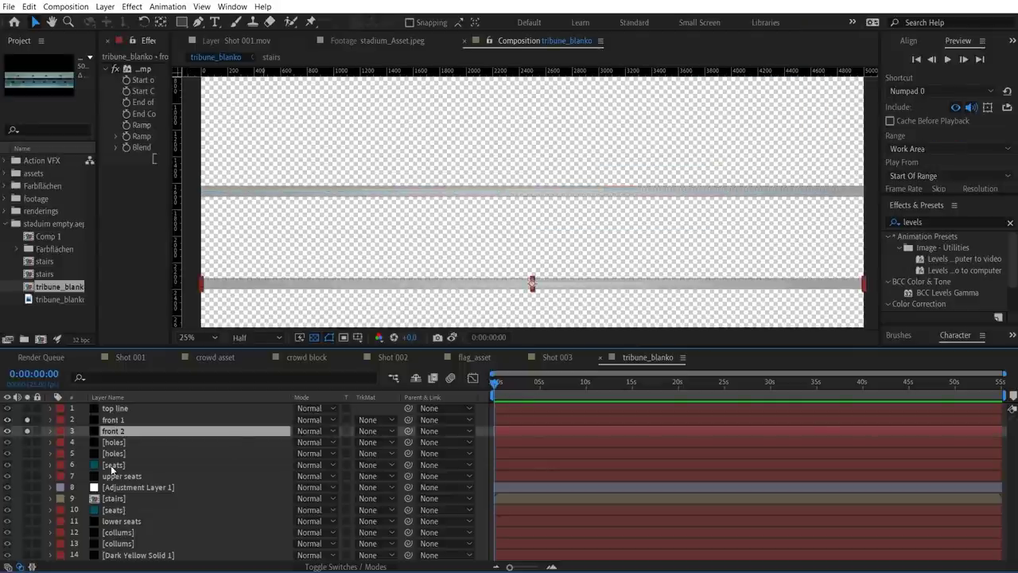
left_click(121, 521)
left_click(27, 521)
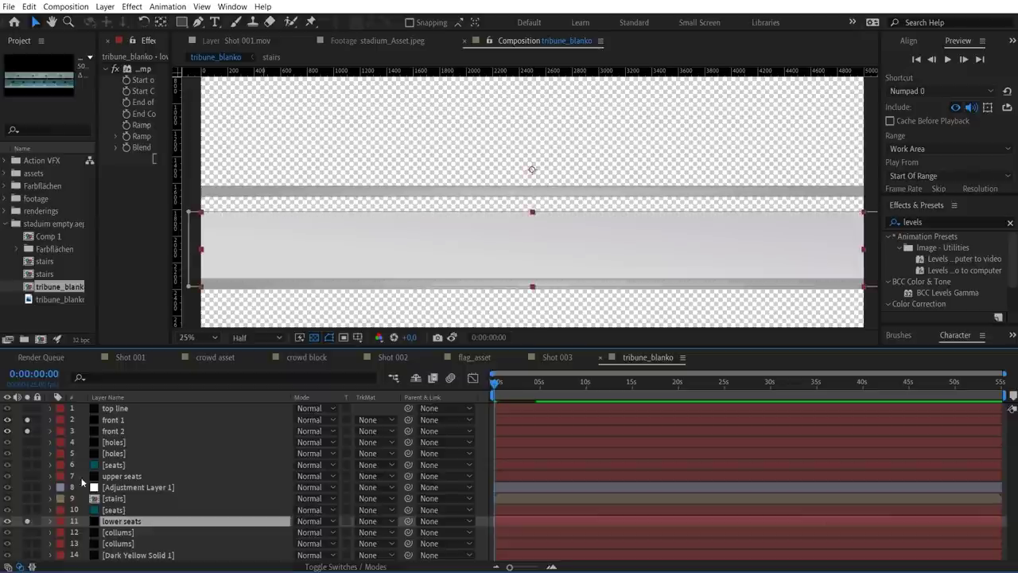
left_click(27, 475)
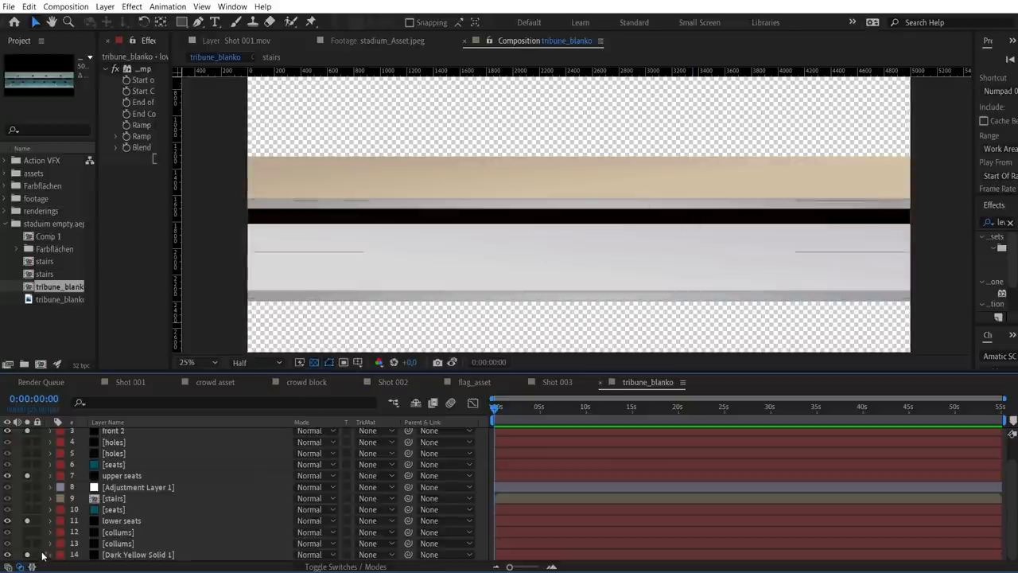
left_click_drag(27, 543, 27, 531)
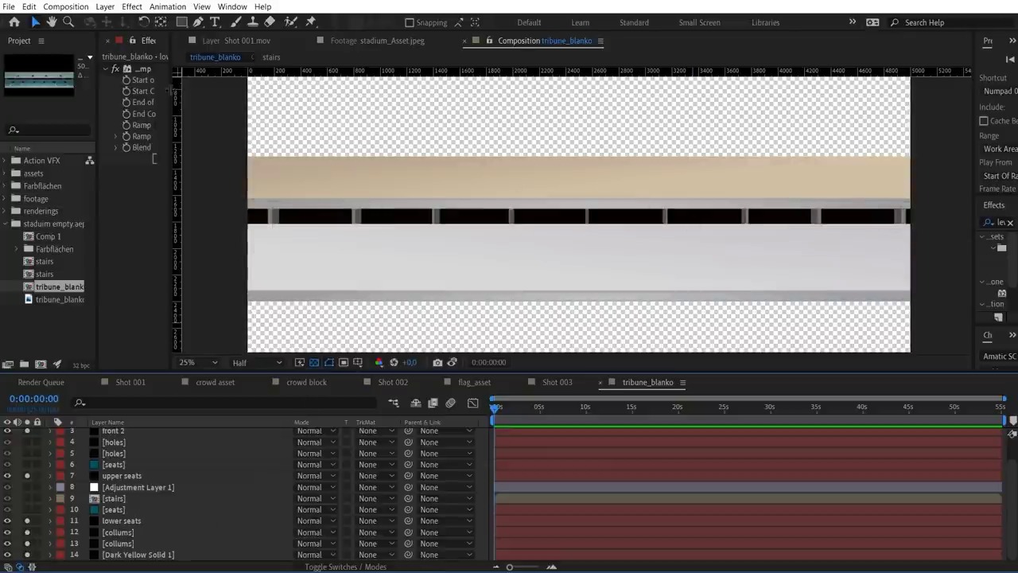
- Examine the Gradient Ramp on lower seats and the Fill on both collums layers, and solo the two seats layers
left_click_drag(169, 91, 267, 99)
left_click(145, 70)
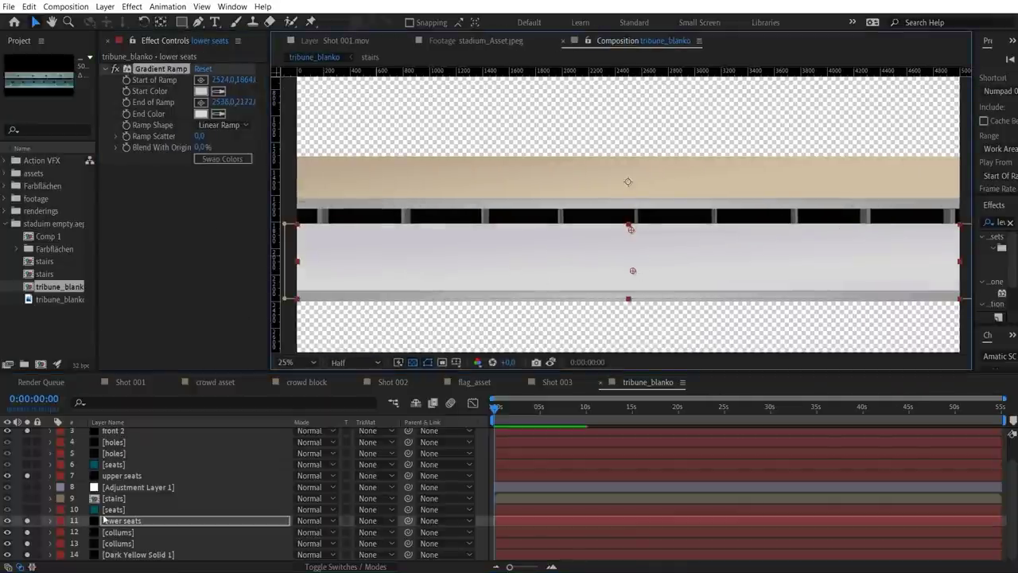
left_click(99, 510)
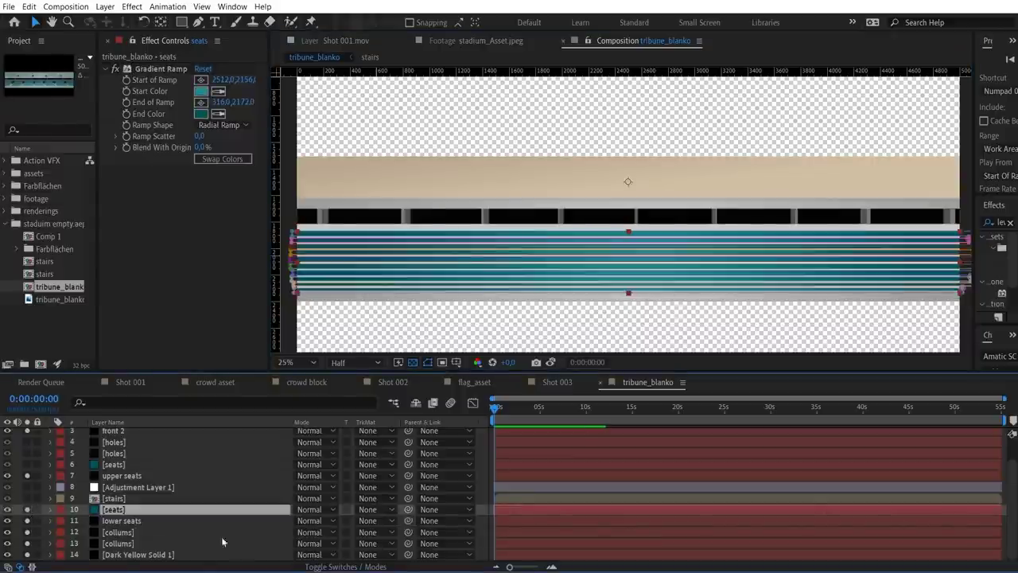
left_click(135, 531)
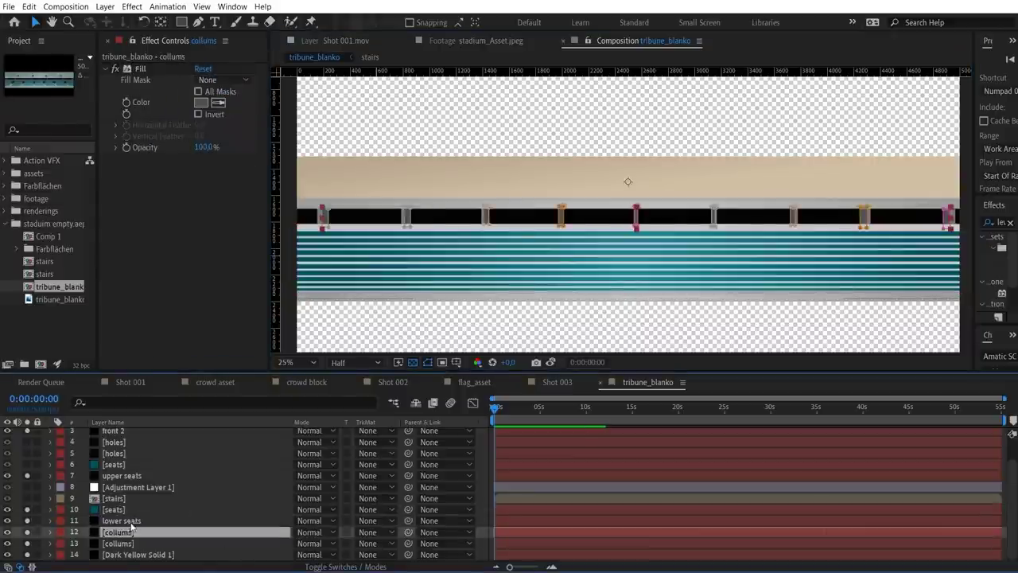
left_click(200, 543)
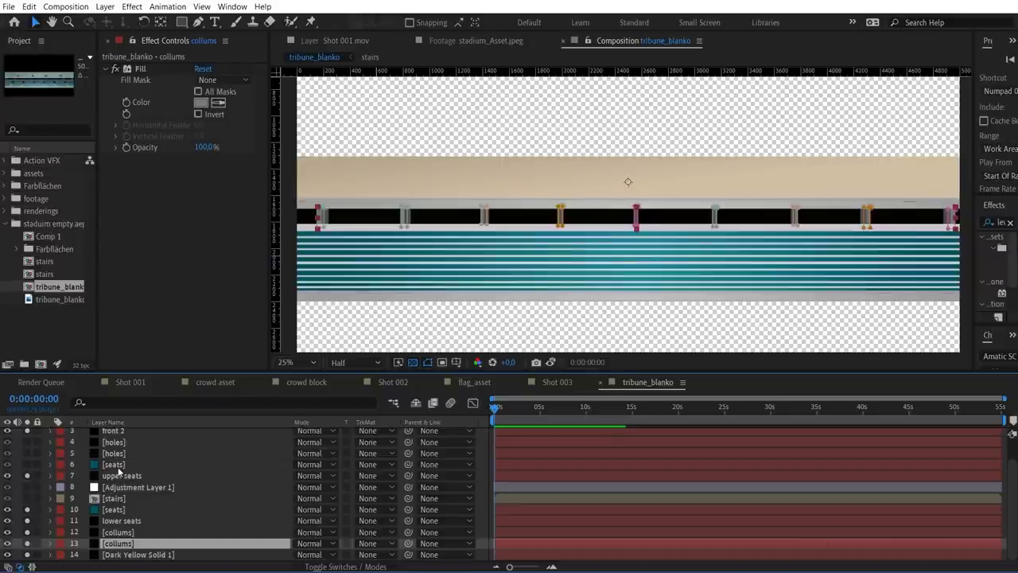
left_click(24, 468)
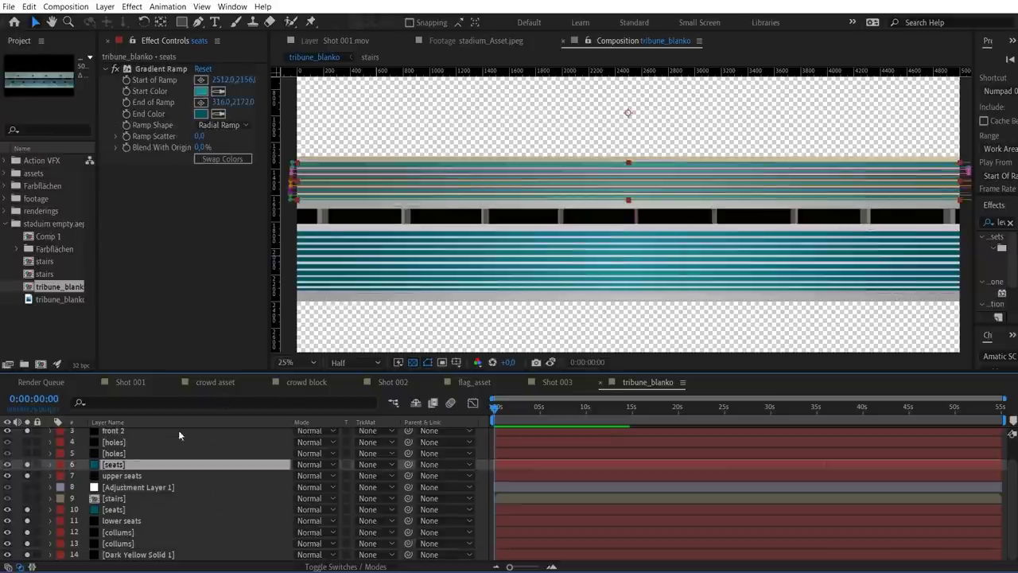
- Solo both holes layers and the stairs layer, and inspect the stand's entrances and stairways closely
left_click_drag(28, 454, 28, 442)
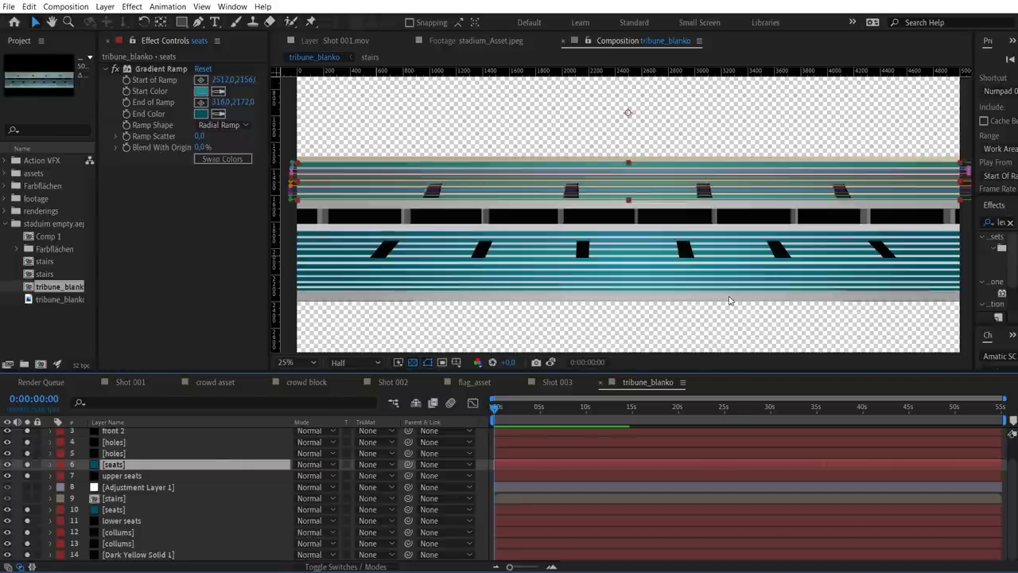
left_click(27, 498)
scroll(660, 325, "up", 2)
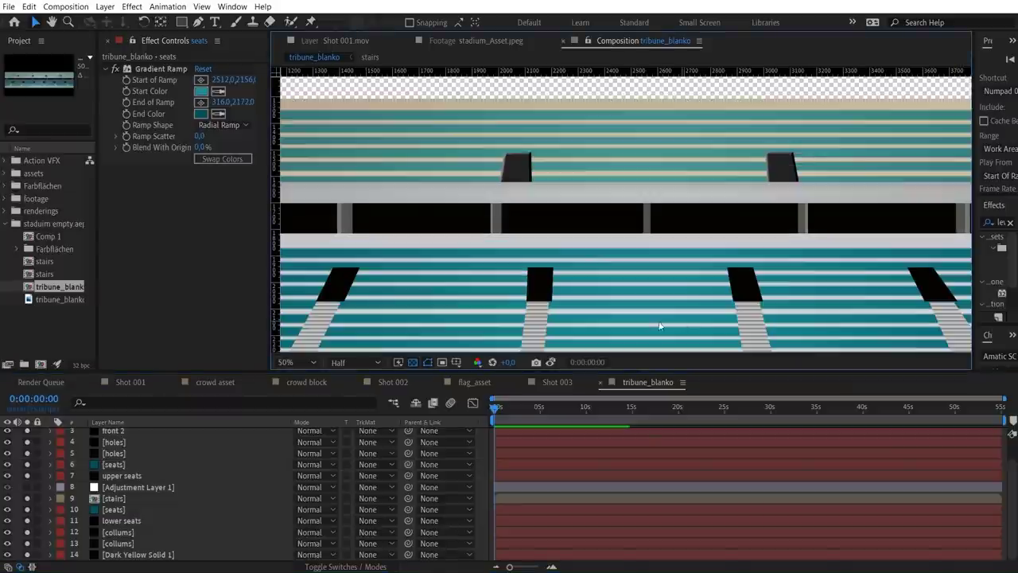
scroll(695, 317, "down", 3)
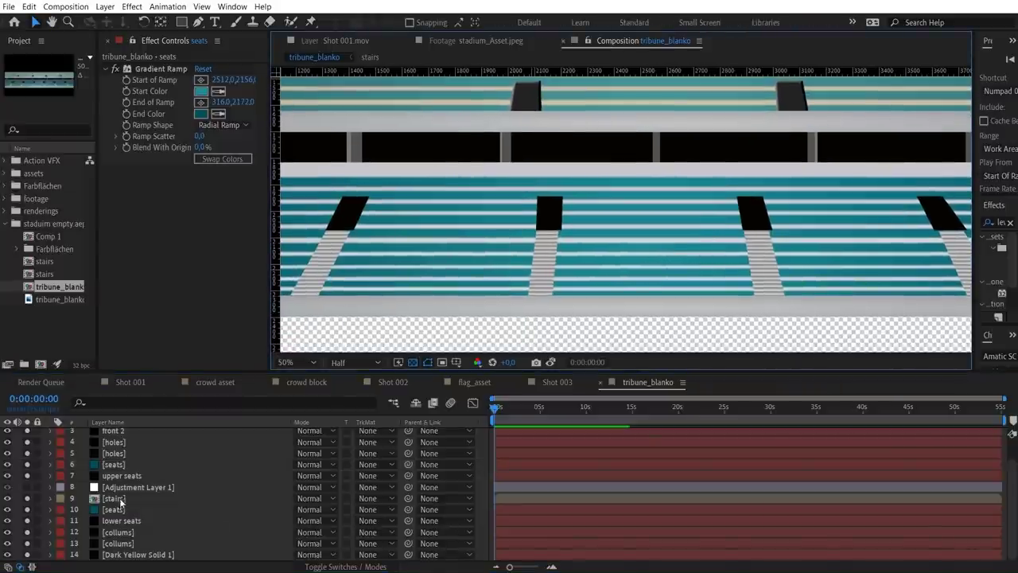
- Open the stairs precomposition and isolate stair_18 to examine how a single step is built with a gradient
double_click(120, 498)
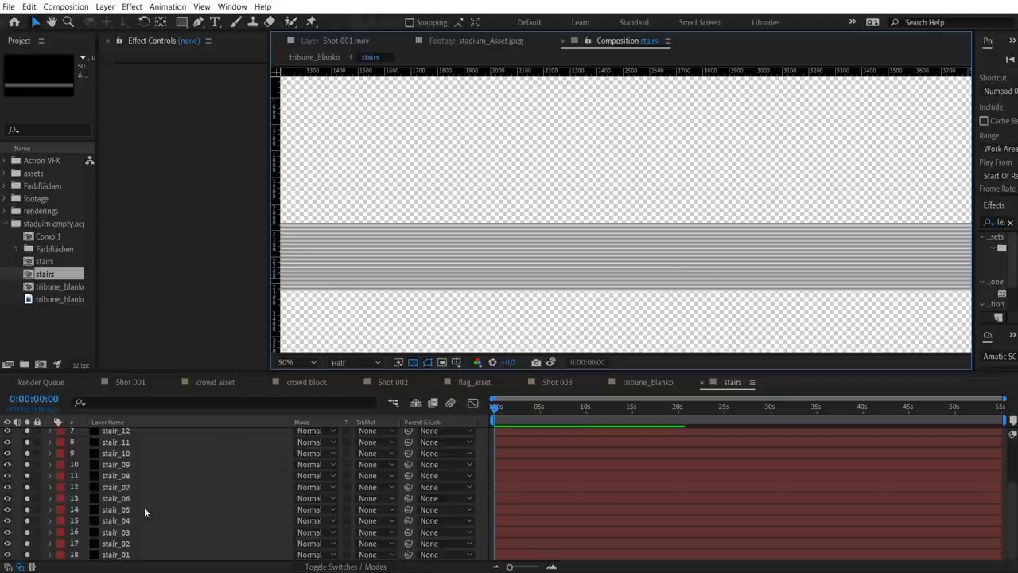
left_click(118, 555)
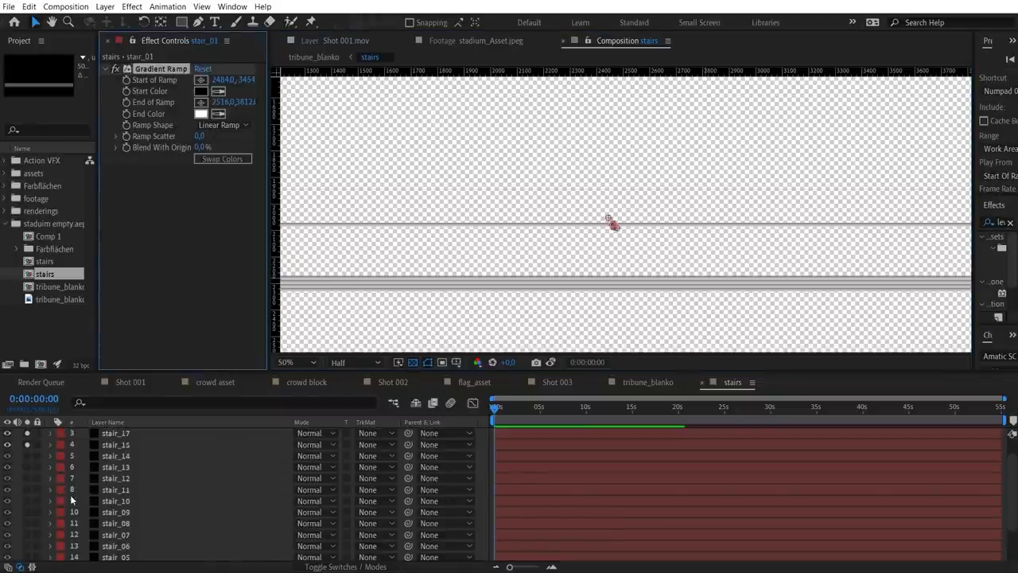
scroll(71, 498, "up", 1)
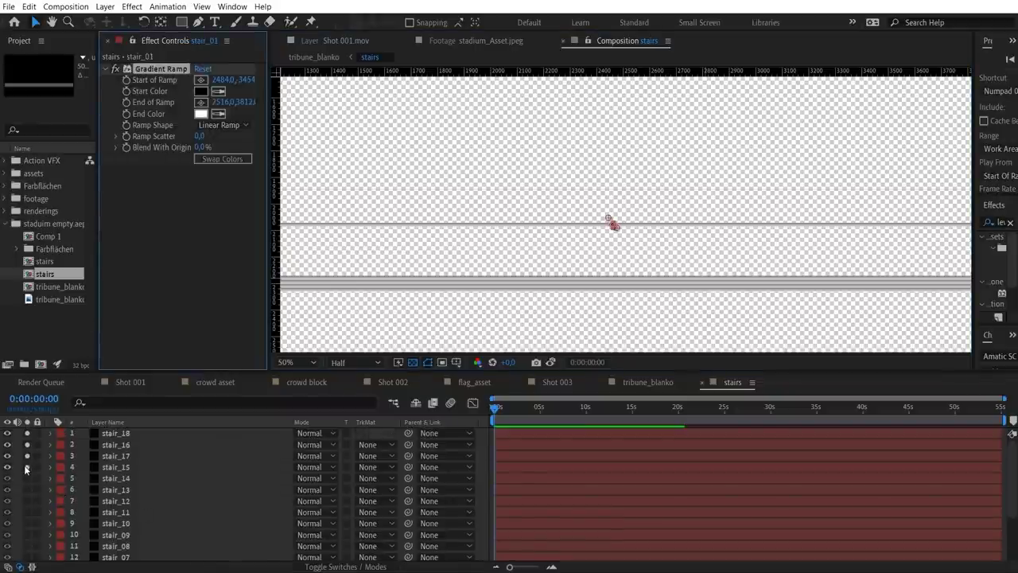
left_click_drag(28, 469, 27, 445)
key("period")
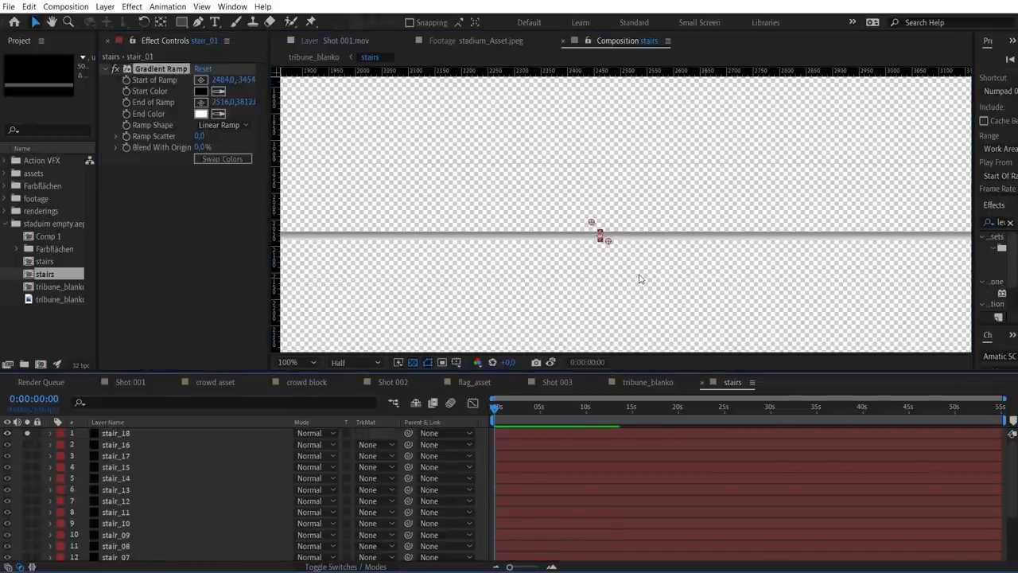
key("period")
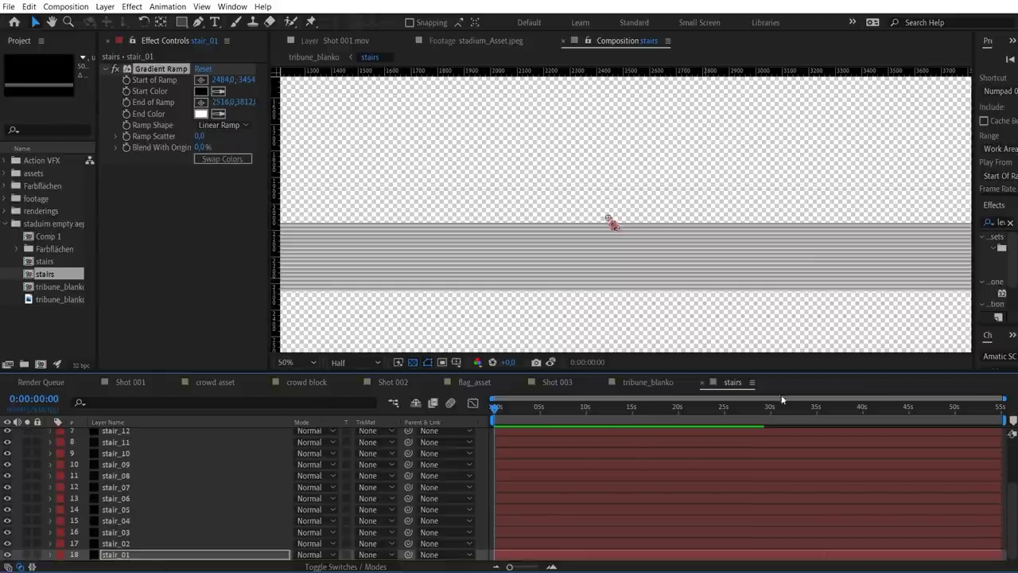
- Return to tribune_blanko and turn off solo on all layers to view the complete stand
left_click(650, 382)
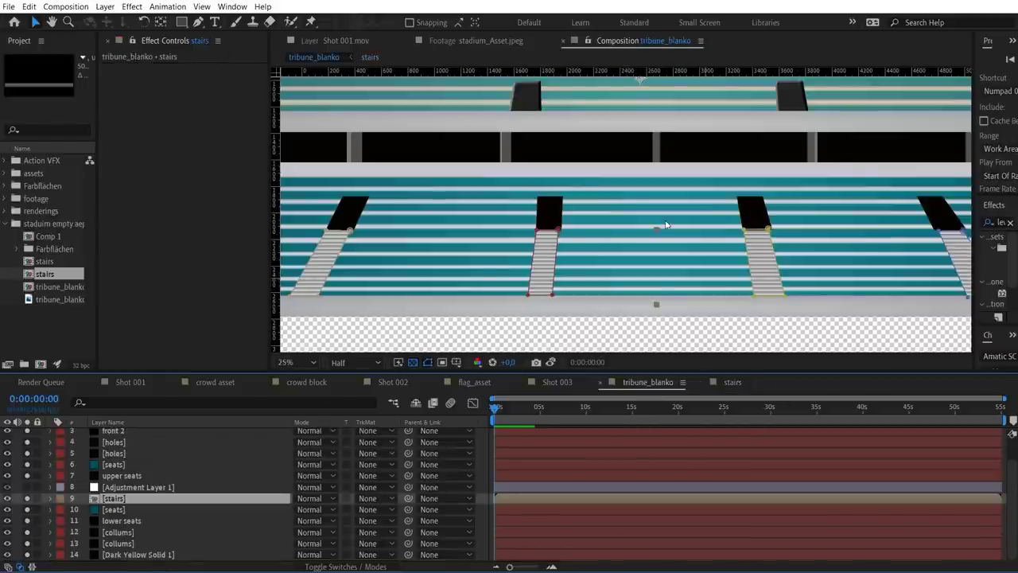
key("comma")
scroll(181, 458, "up", 1)
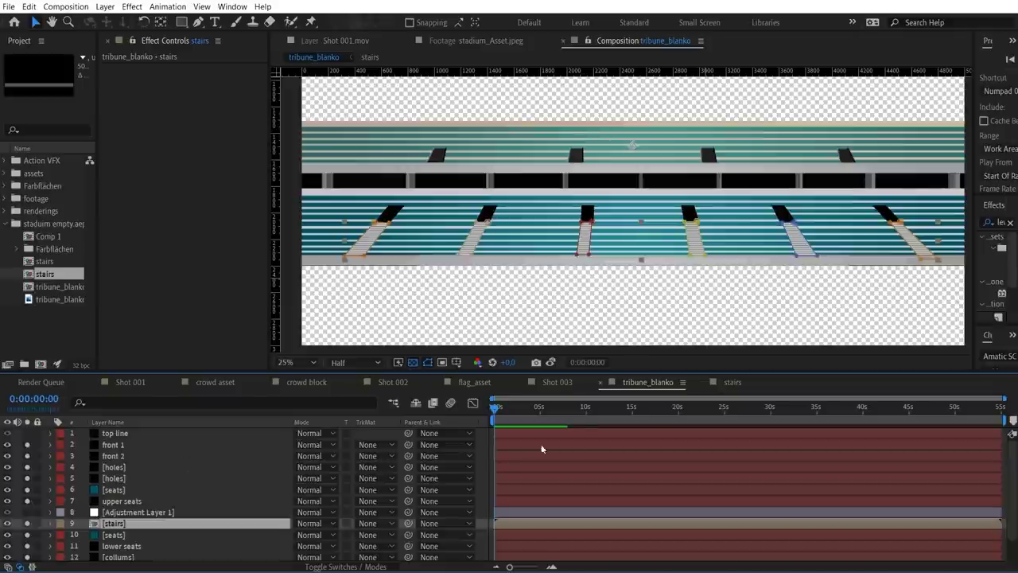
left_click_drag(27, 433, 28, 536)
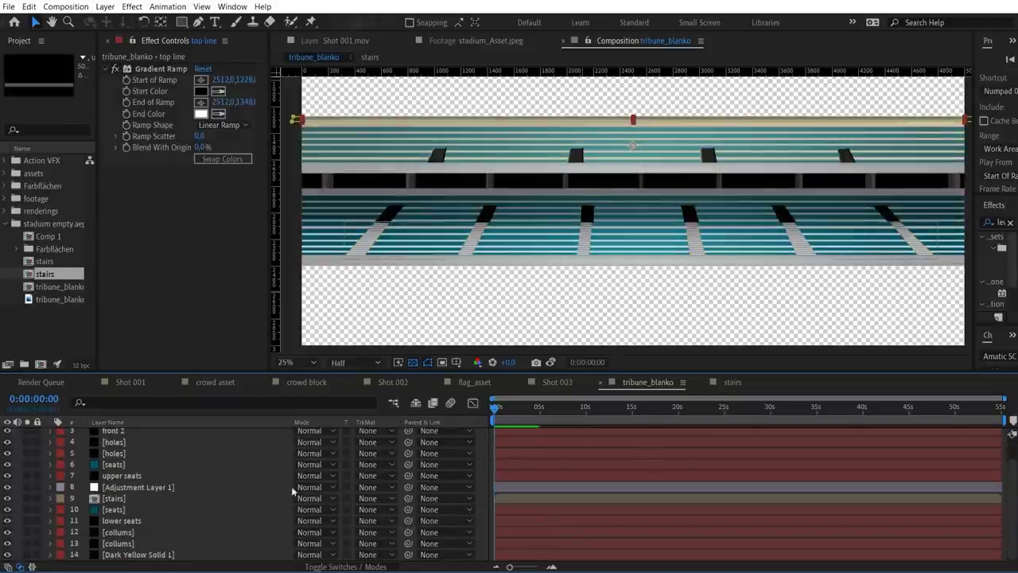
- Compare the stand with and without the Levels shading of Adjustment Layer 1, and rename that layer as shadow
left_click(140, 486)
scroll(634, 201, "down", 1)
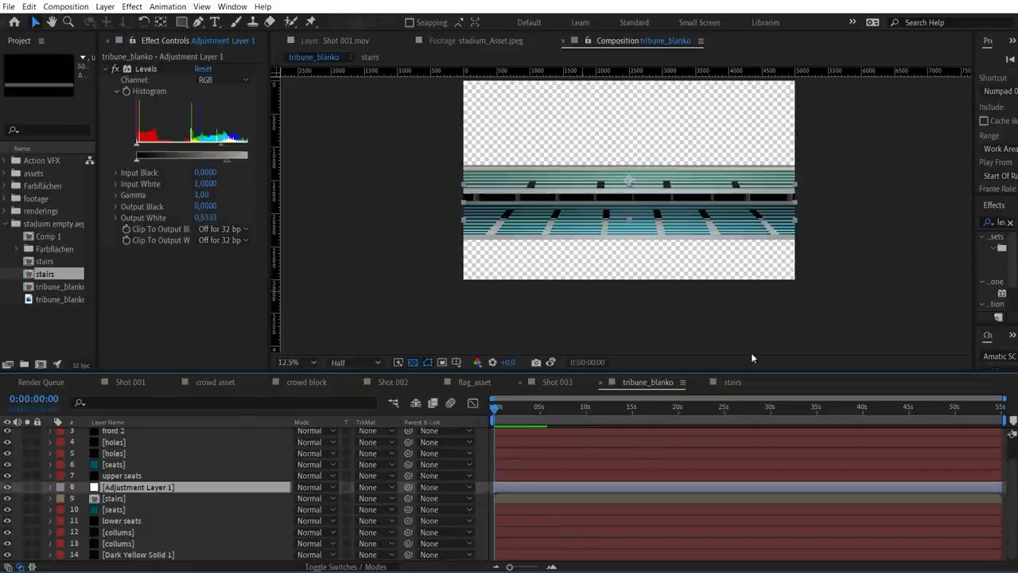
left_click(836, 250)
scroll(836, 250, "up", 1)
left_click(8, 488)
left_click(8, 488)
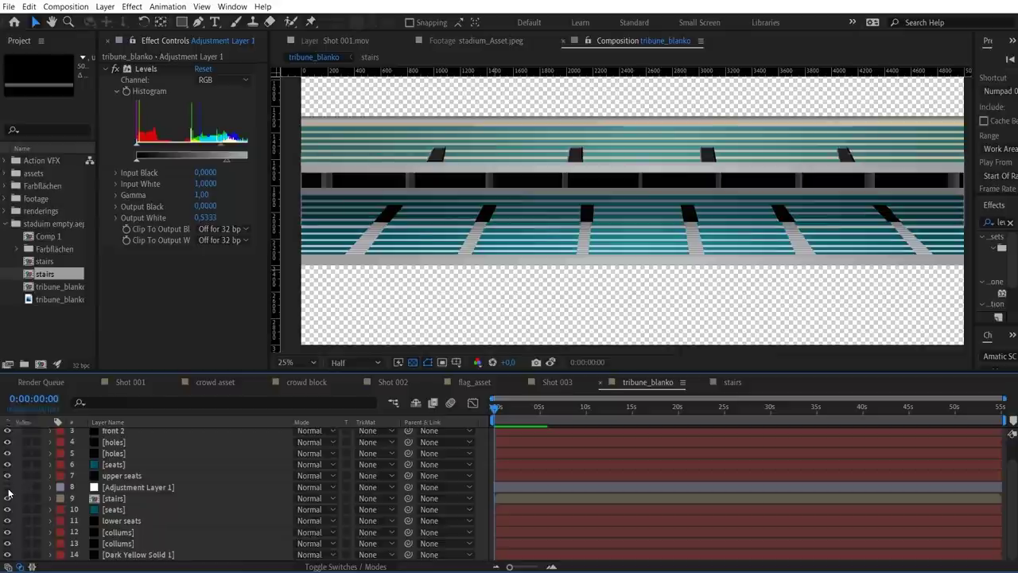
left_click(7, 486)
left_click(7, 487)
left_click(126, 488)
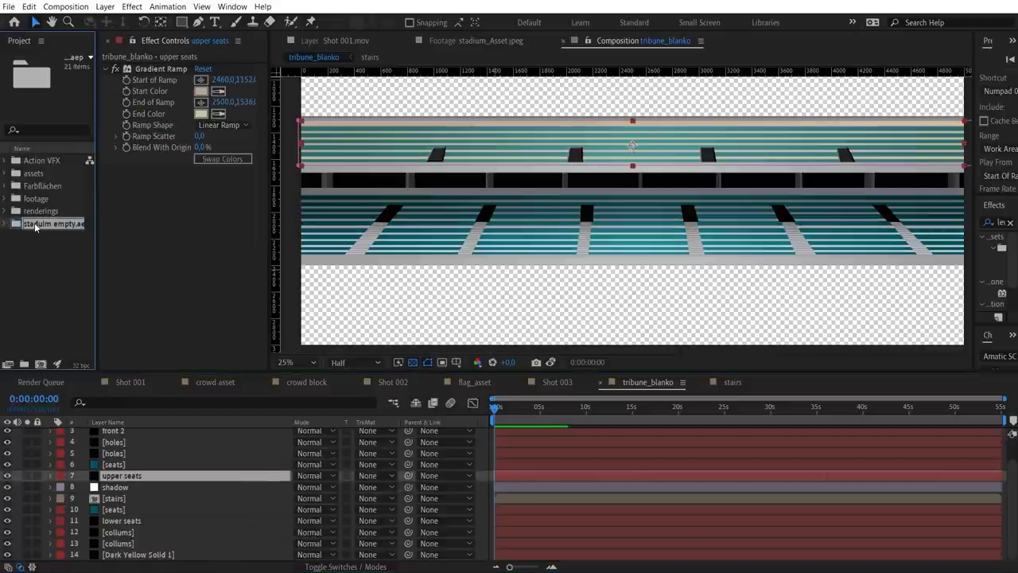
- Move the staduim empty.aep folder into assets and add crowd block_[0000-0250].png below front 2, over the stand's lower seats
left_click_drag(35, 226, 38, 175)
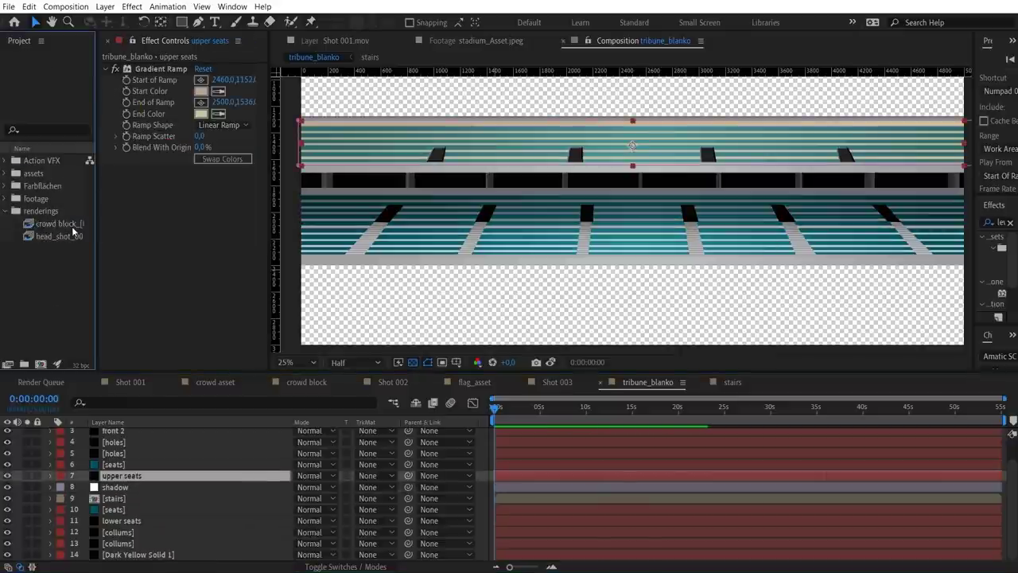
left_click(70, 226)
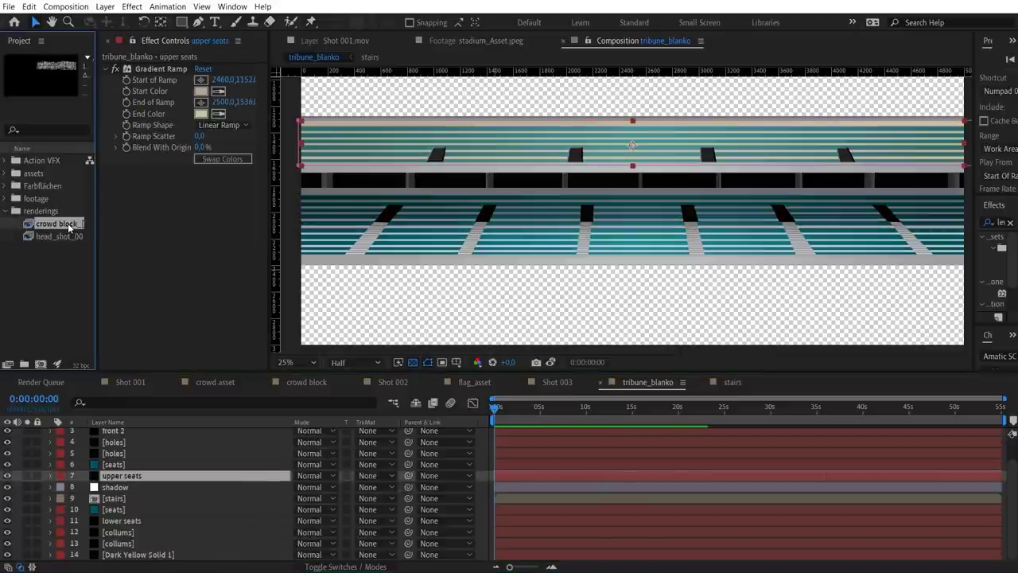
left_click_drag(70, 225, 142, 473)
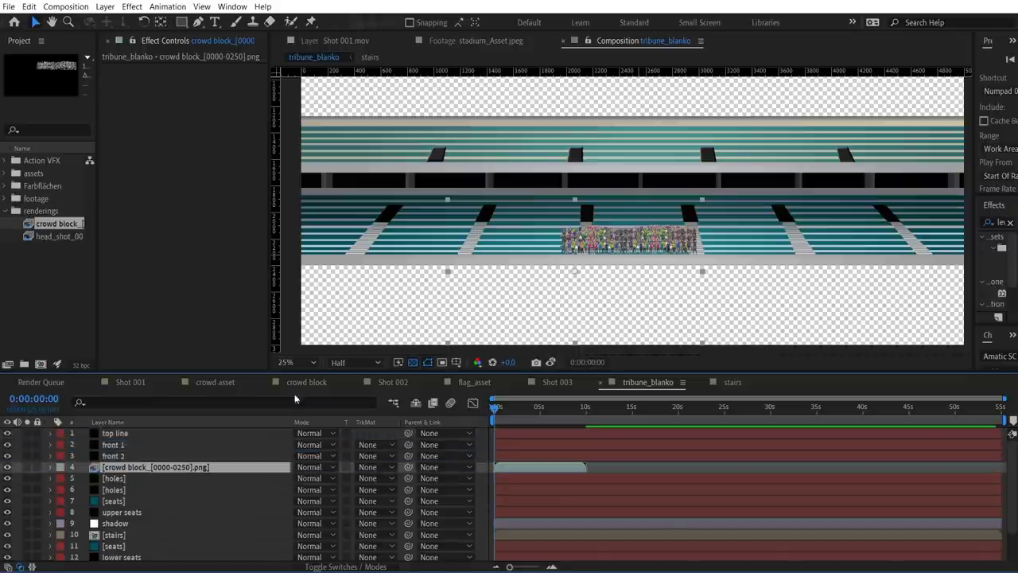
scroll(685, 234, "up", 2)
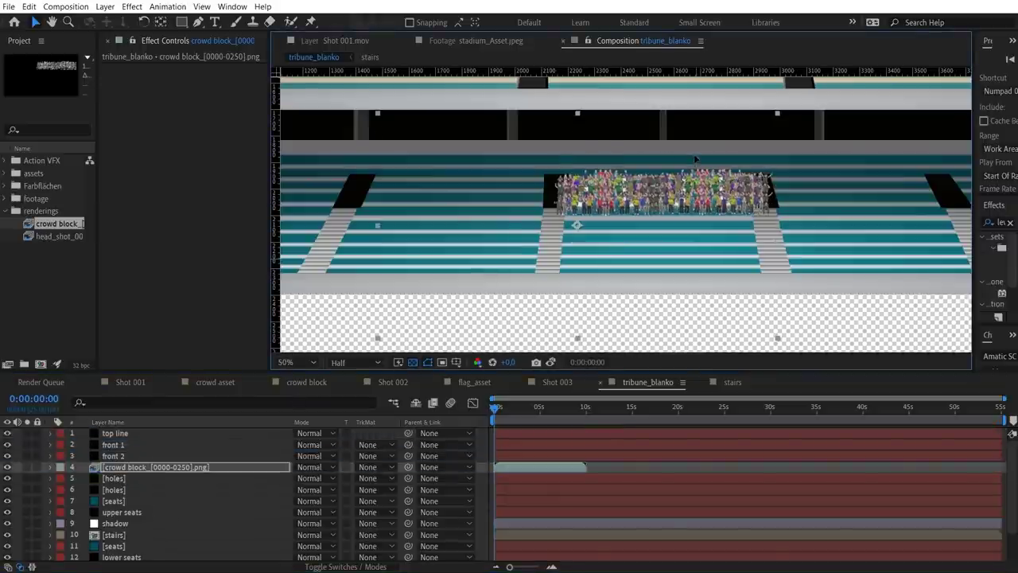
- Place the crowd block layer directly beneath the shadow layer and position it on the top rows of the lower stand's middle section
left_click_drag(696, 157, 695, 145)
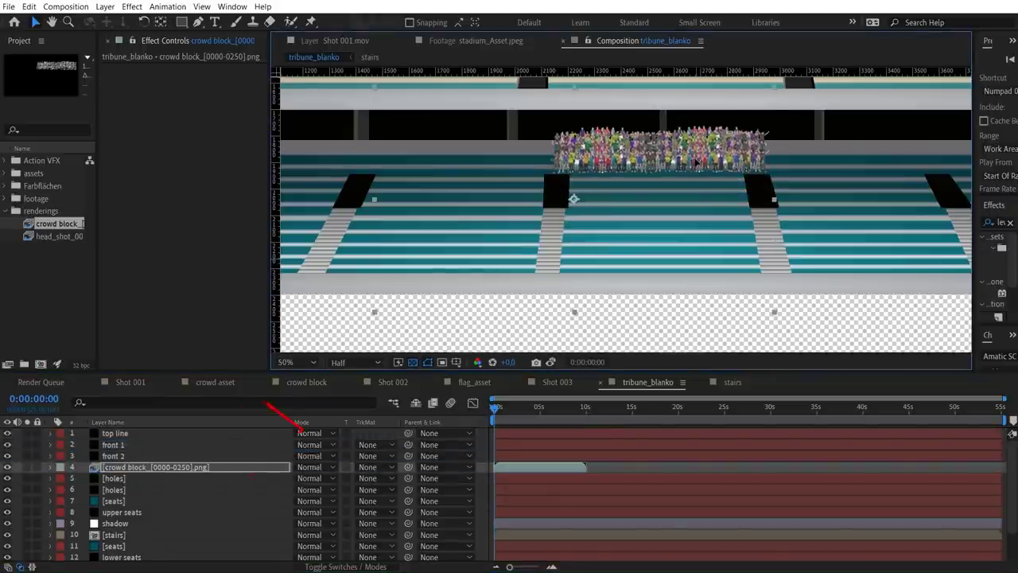
key("ctrl+bracketleft")
key("ctrl+bracketleft")
key("ctrl+bracketleft")
key("ctrl+bracketleft")
key("ctrl+bracketleft")
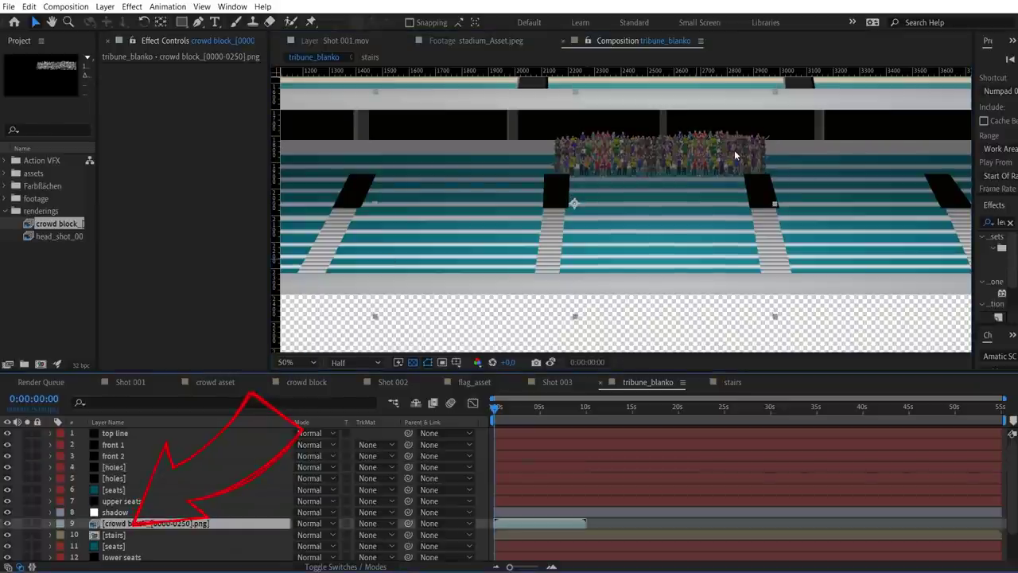
left_click_drag(736, 155, 734, 167)
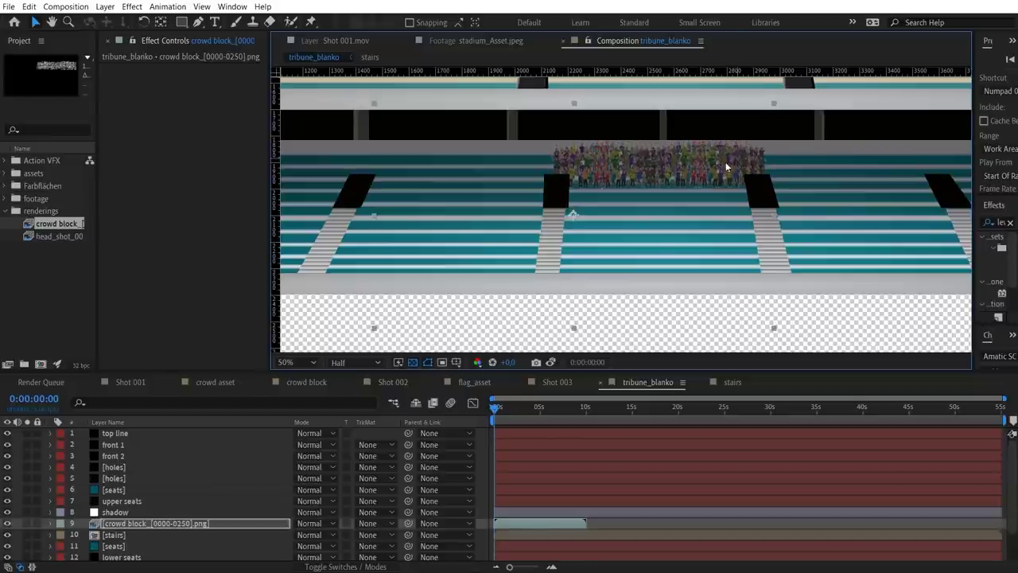
- Fill the lower stand with duplicated crowd blocks, keeping them beneath the stairs layer and varying their positions
key("ctrl+d")
left_click_drag(649, 172, 598, 209)
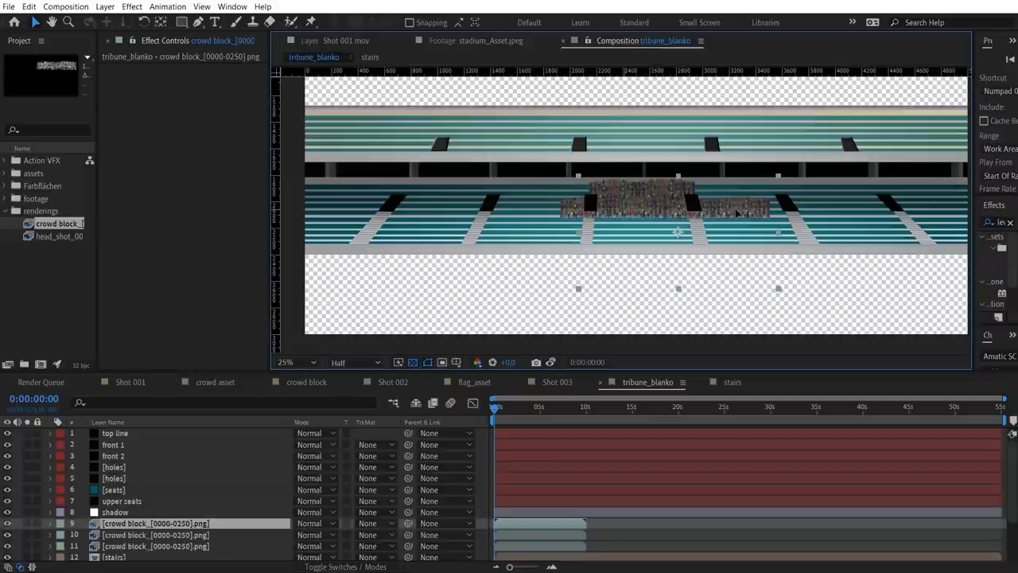
left_click_drag(724, 214, 721, 213)
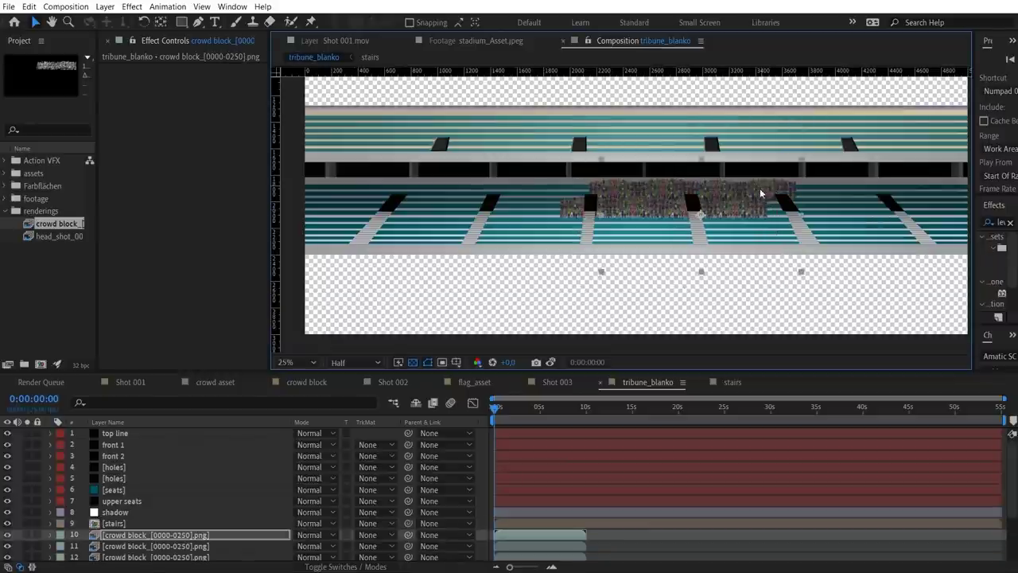
left_click_drag(760, 187, 724, 187)
left_click(118, 478)
scroll(120, 478, "down", 1)
left_click(159, 501)
key("ctrl+d")
key("ctrl+d")
left_click_drag(724, 187, 776, 248)
key("ctrl+d")
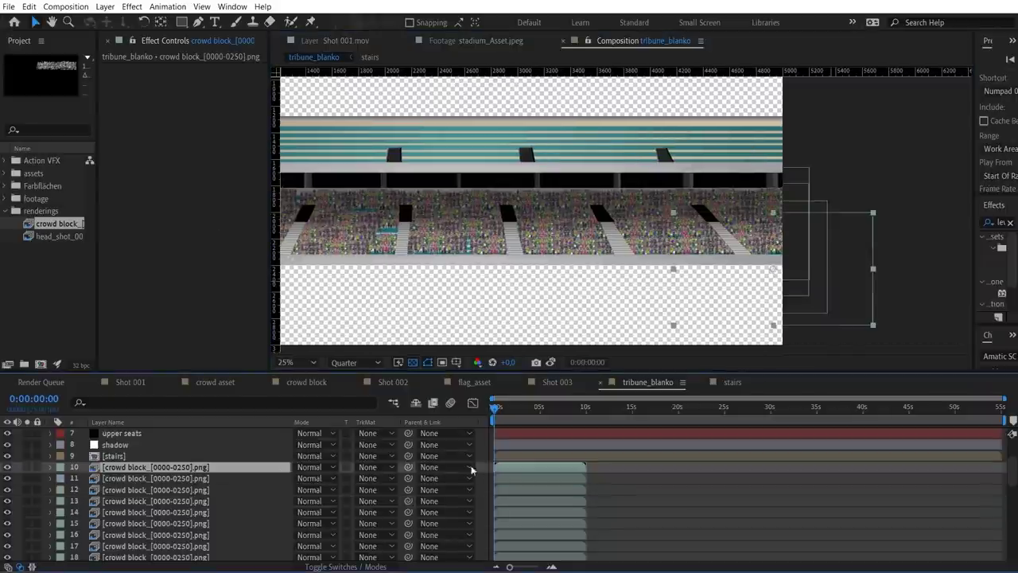
- Pre-compose all crowd block layers into a composition named Crowd_low
scroll(257, 511, "down", 9)
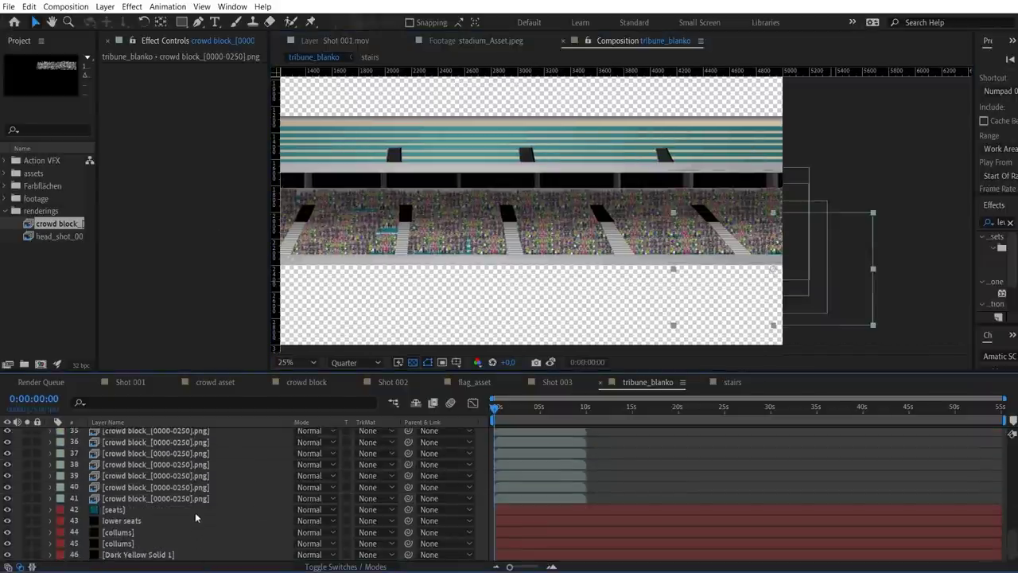
left_click(197, 500, "shift")
key("ctrl+shift+c")
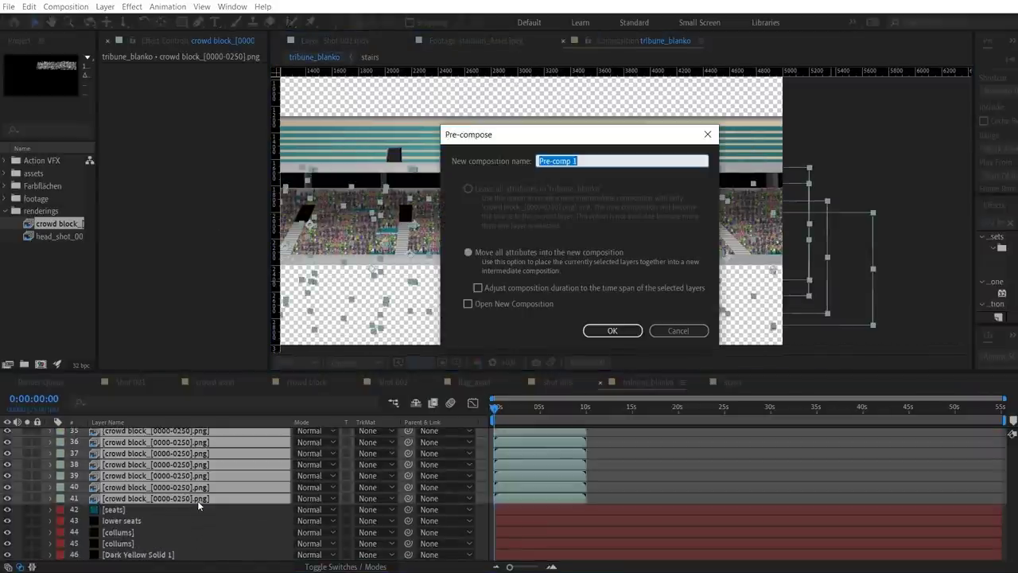
type("Crowd_low")
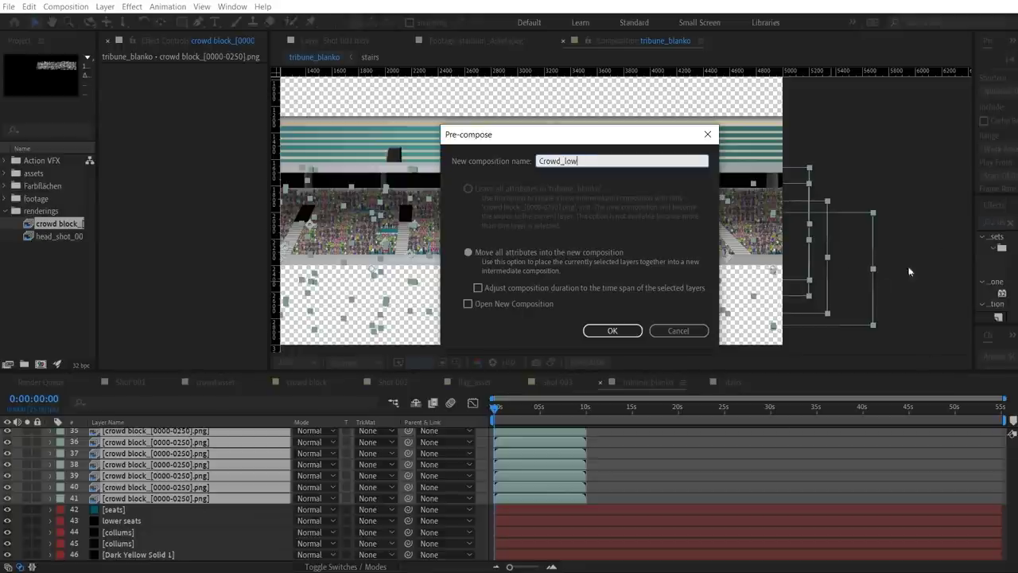
left_click(613, 330)
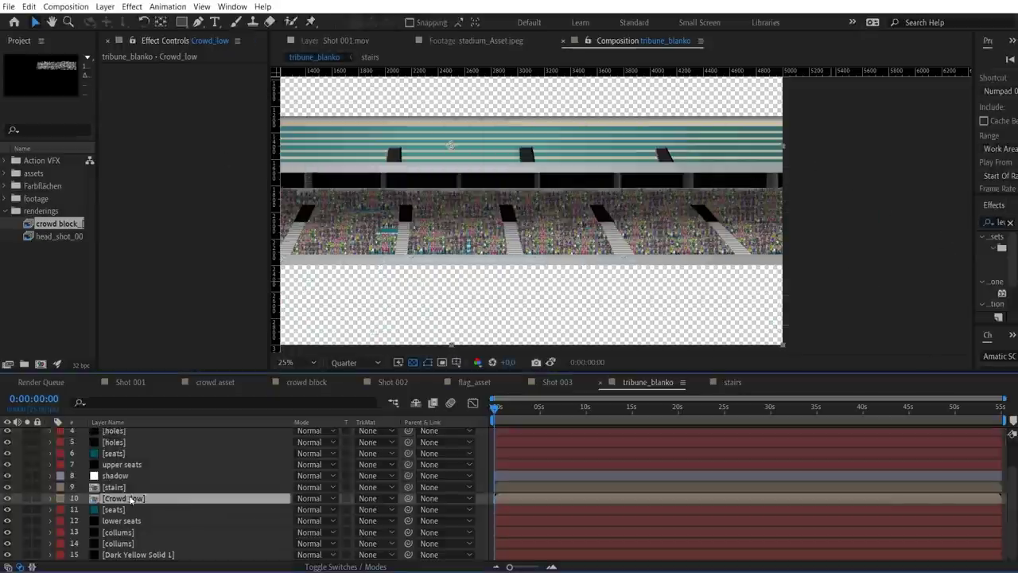
- Rename the duplicated Crowd_low layer as Crowd_upper, place it above the upper seats layers, and align it with the upper stand
key("Return")
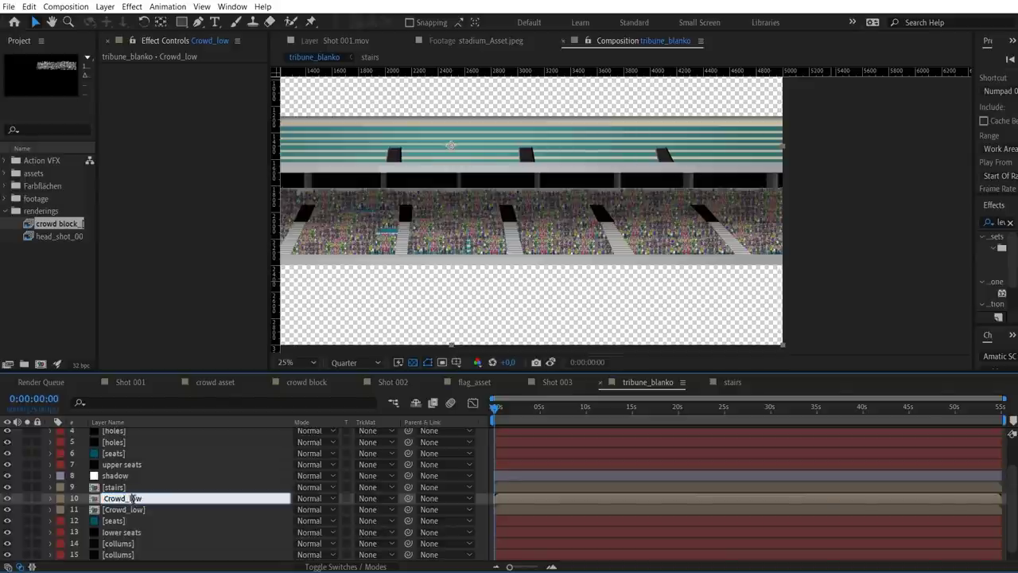
key("BackSpace")
key("BackSpace")
key("BackSpace")
type("upper")
key("Return")
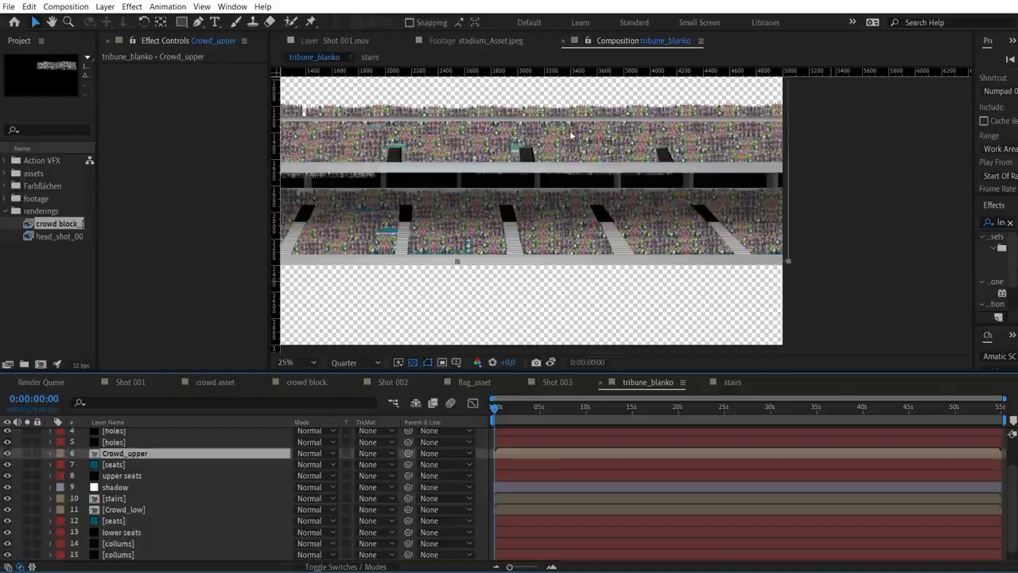
left_click_drag(570, 130, 571, 138)
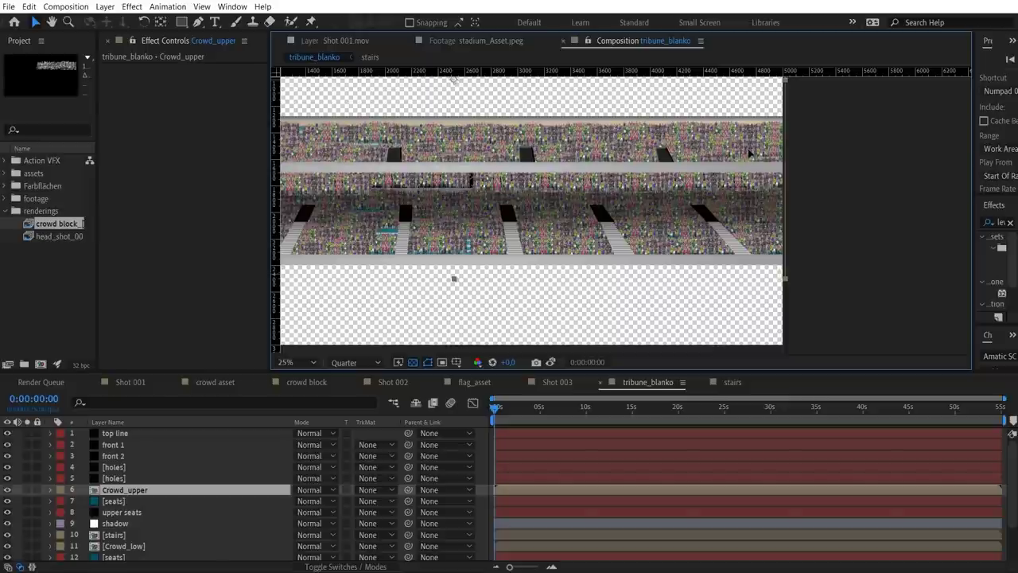
- Mask Crowd_upper with a rectangle so its crowd is limited to the upper stand
key("Return")
left_click(182, 22)
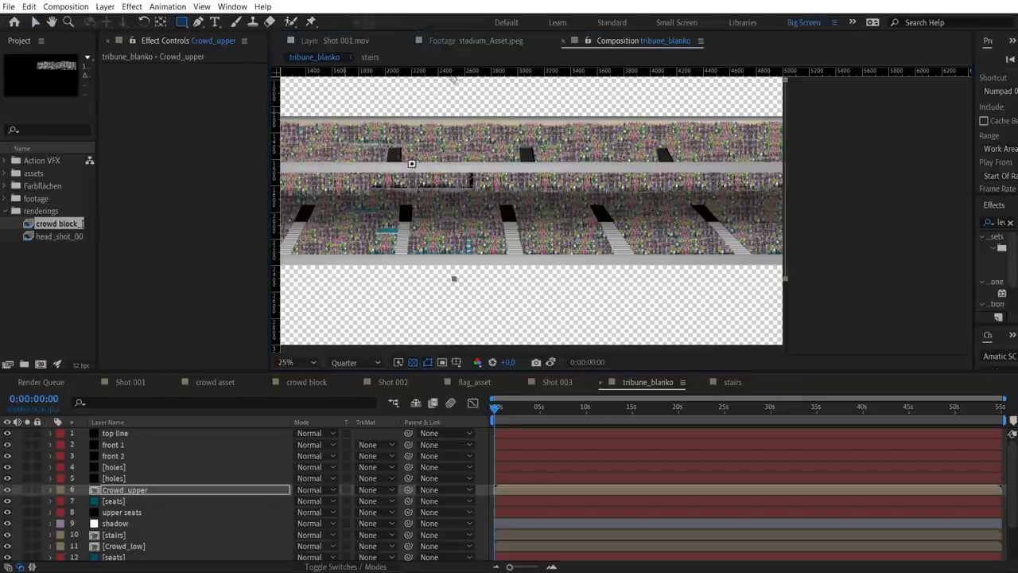
scroll(401, 144, "down", 1)
left_click_drag(353, 145, 710, 191)
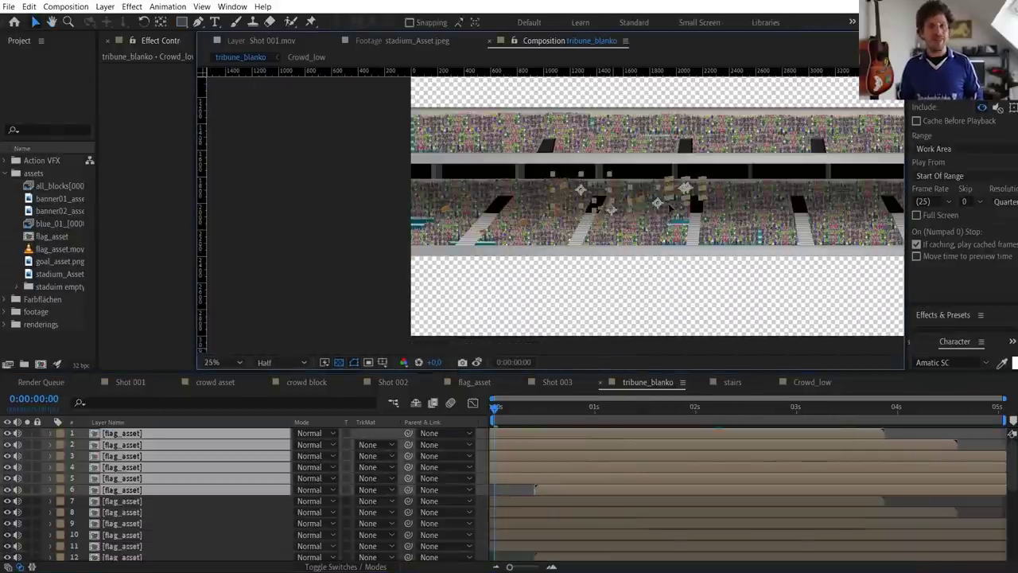
- Duplicate the selected group of six flag_asset layers twice and spread the copies over the upper and lower stands
key("ctrl+d")
left_click_drag(157, 443, 157, 429)
left_click_drag(686, 187, 545, 107)
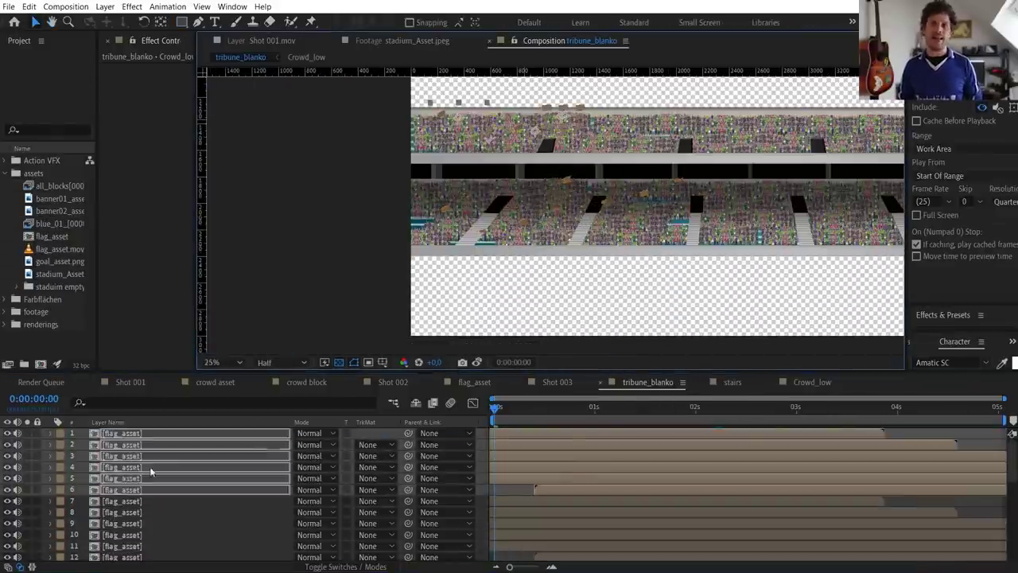
key("ctrl+d")
left_click_drag(148, 456, 148, 429)
left_click_drag(545, 107, 759, 139)
- Make the late-starting flag_asset layer begin at the start of the timeline, and spread the selected flags across the stand
left_click(545, 489)
left_click_drag(536, 490, 491, 490)
left_click(573, 437, "shift")
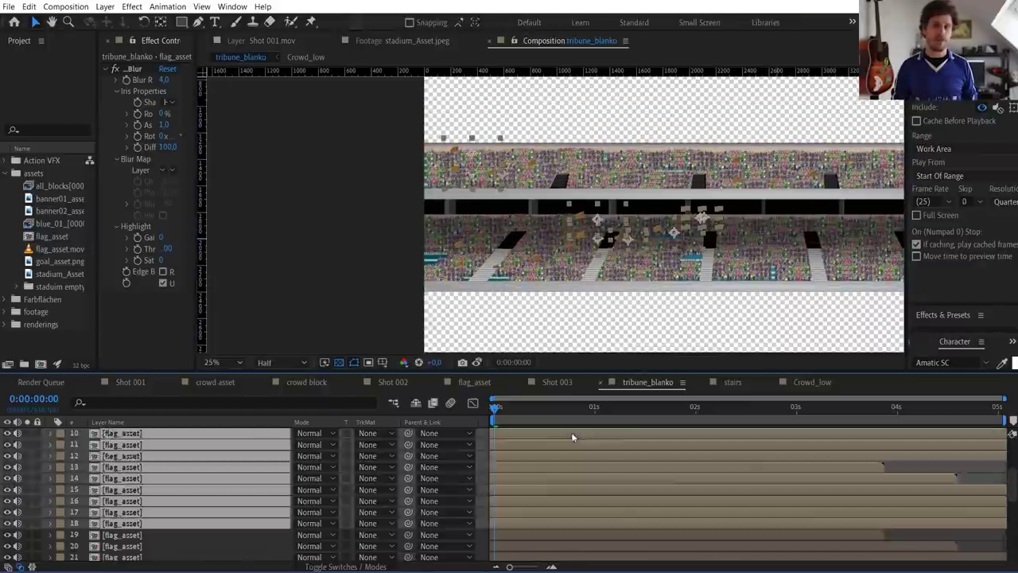
scroll(573, 436, "up", 1)
left_click_drag(612, 218, 711, 193)
- Add the banner01_asset image as a small banner on the stand's front walls and distribute duplicates along both tiers
left_click_drag(60, 198, 641, 212)
left_click_drag(748, 243, 666, 209)
scroll(666, 210, "up", 1)
left_click_drag(788, 199, 778, 187)
key("ctrl+d")
left_click_drag(734, 175, 302, 120)
key("ctrl+d")
left_click_drag(334, 124, 770, 308)
scroll(770, 309, "down", 2)
key("ctrl+d")
- Create a black solid and apply the Lens Flare effect to it
left_click(105, 7)
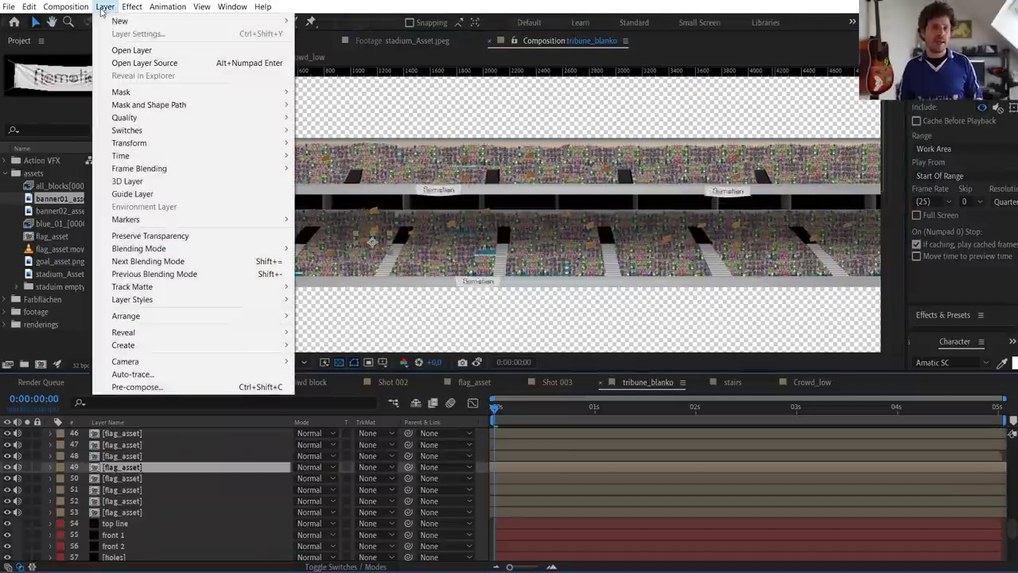
mouse_move(116, 22)
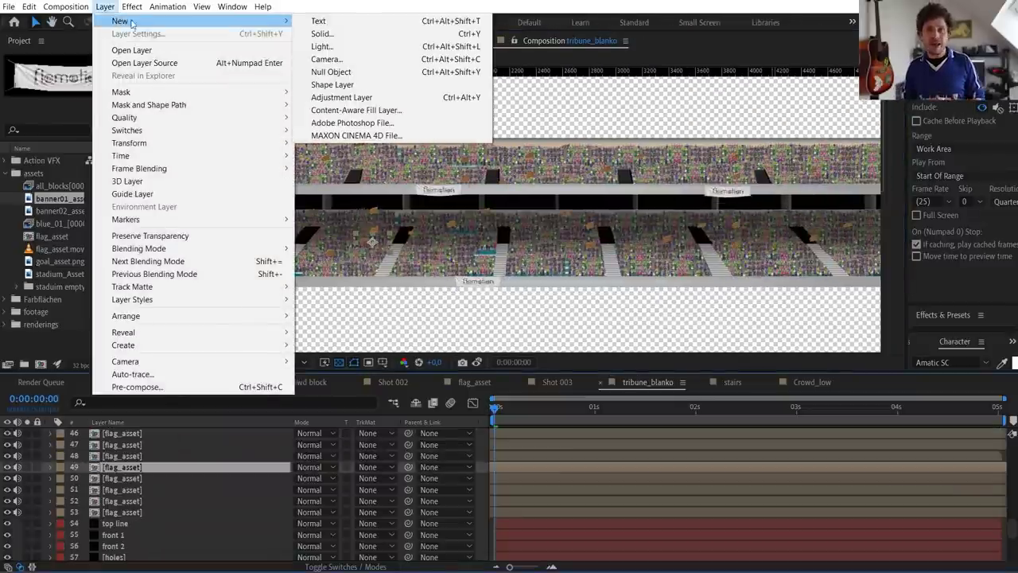
left_click(374, 32)
left_click(317, 342)
left_click(954, 251)
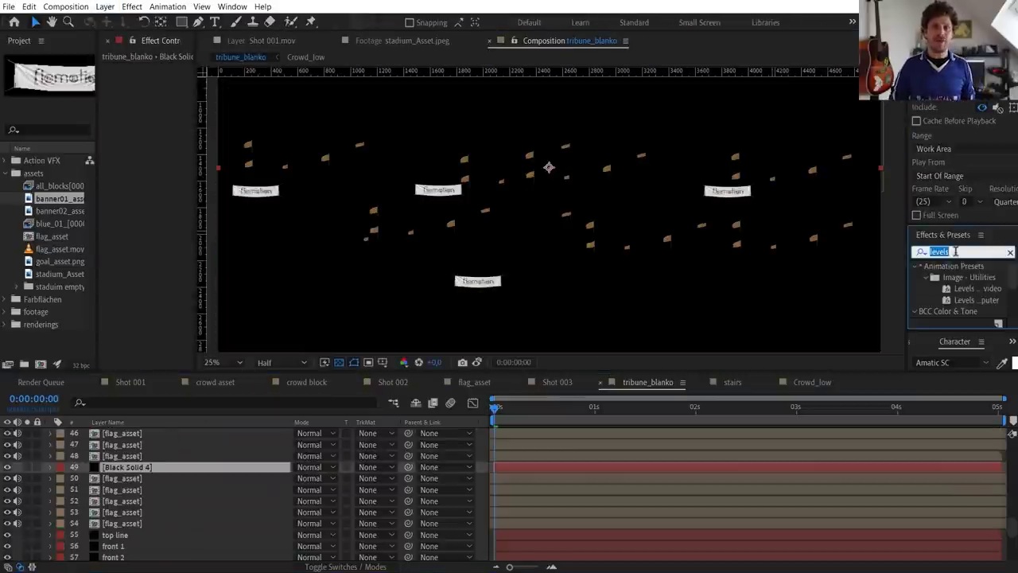
type("lens f")
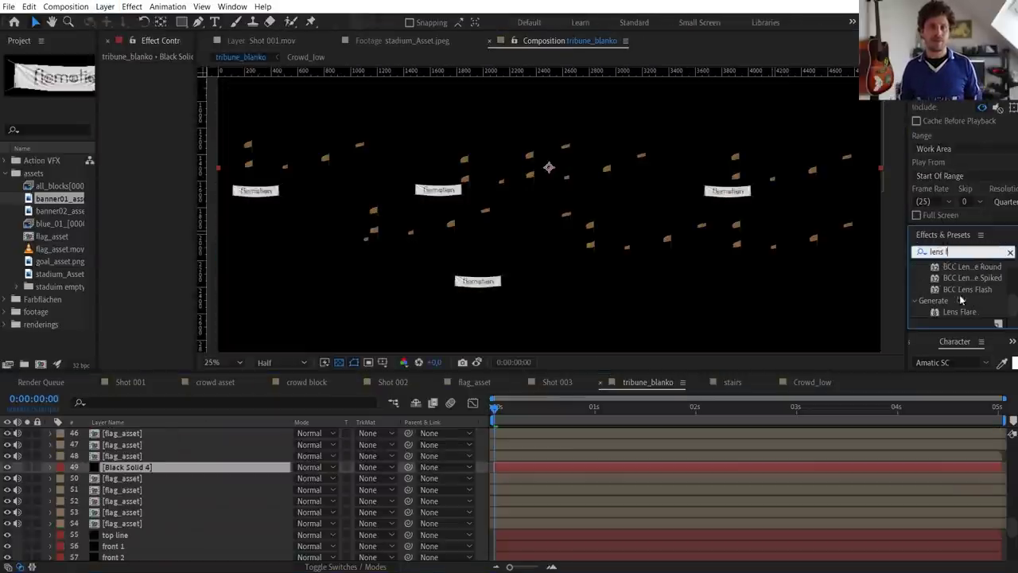
left_click_drag(959, 311, 123, 467)
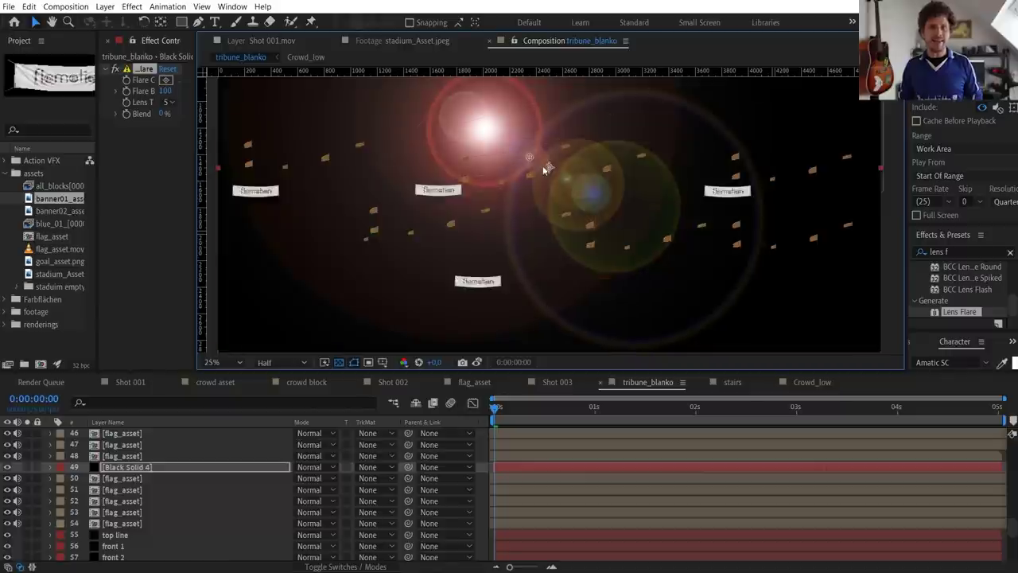
- Centre the flare at about 2508, 1504 with 78% brightness, and shorten its solid to a brief flash in Add mode
left_click_drag(483, 121, 549, 167)
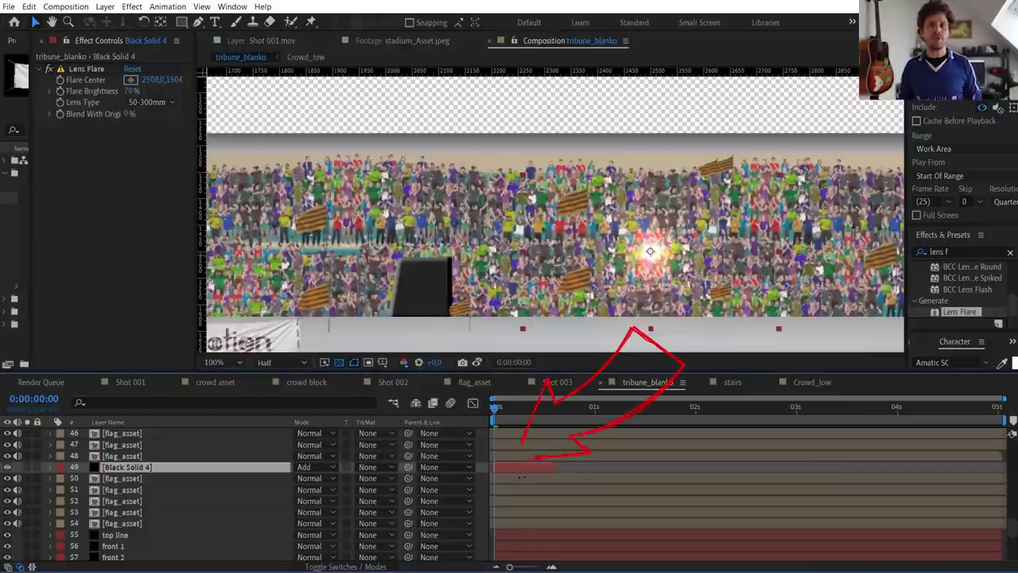
key("=")
key("=")
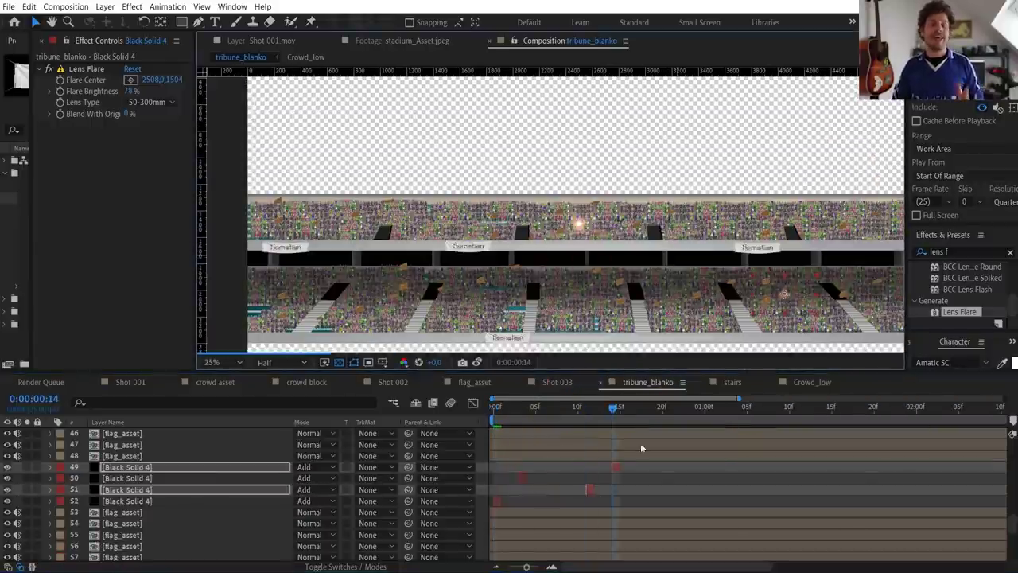
- Duplicate the camera-flash solids and stagger the copies at different times along the timeline
key("ctrl+d")
left_click_drag(616, 467, 810, 467)
left_click(624, 467)
key("ctrl+d")
left_click(688, 409)
key("ctrl+d")
left_click(740, 409)
- Duplicate more flash solids and move their flares to different spots among the upper and lower crowds
left_click(127, 546, "shift")
key("ctrl+d")
left_click_drag(368, 305, 369, 297)
left_click(688, 409)
left_click_drag(480, 305, 426, 228)
- Select the set of flash solids, duplicate them, and shift the copies to a later part of the timeline
scroll(140, 494, "down", 3)
left_click(126, 534)
scroll(140, 493, "up", 3)
left_click(141, 466, "shift")
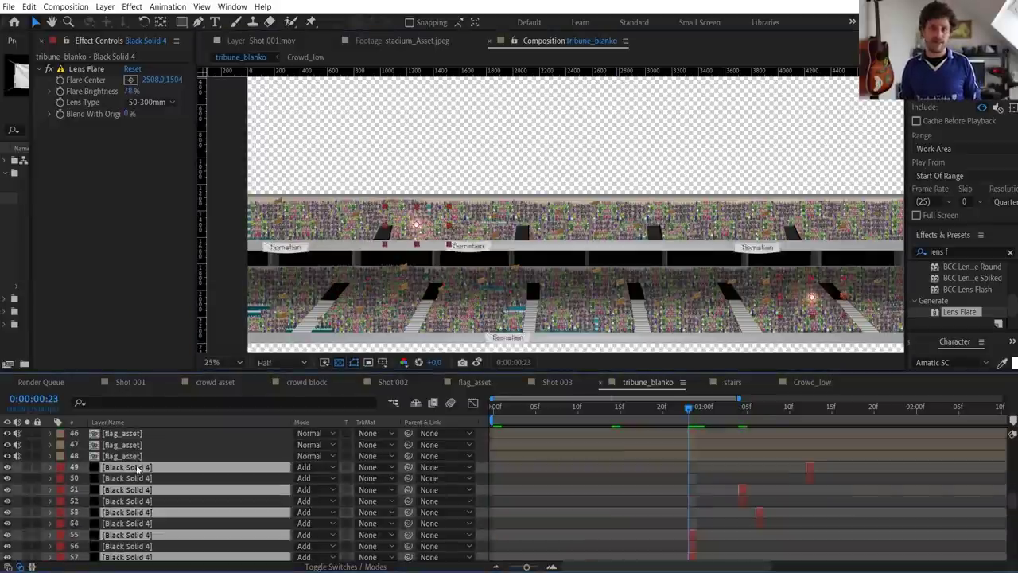
key("ctrl+d")
left_click_drag(743, 491, 903, 491)
key("Home")
scroll(800, 178, "down", 1)
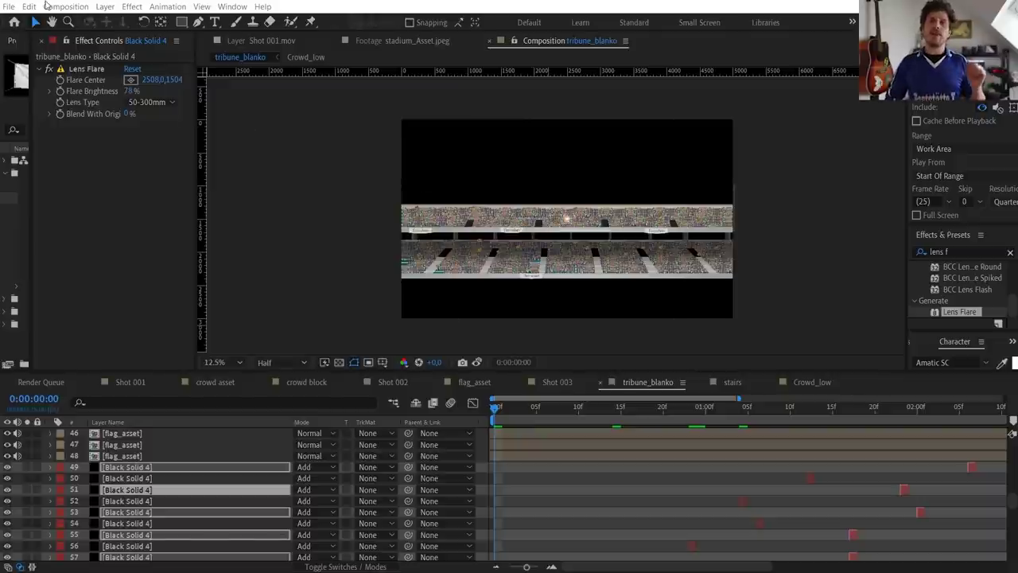
- Add tribune_blanko to the render queue and set its output module to PNG Sequence with RGB + Alpha channels
left_click(66, 6)
left_click(88, 105)
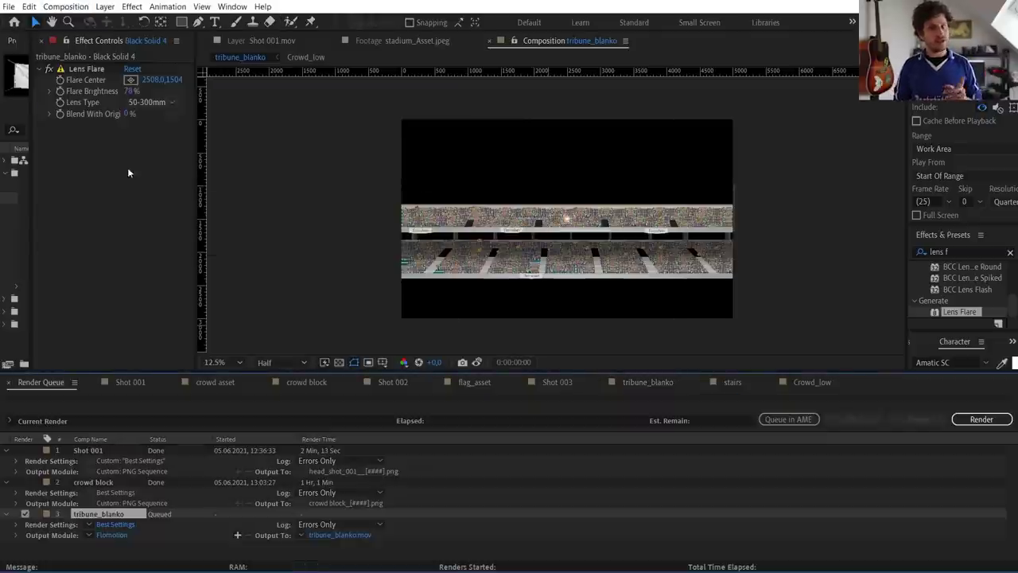
left_click(108, 536)
left_click(473, 125)
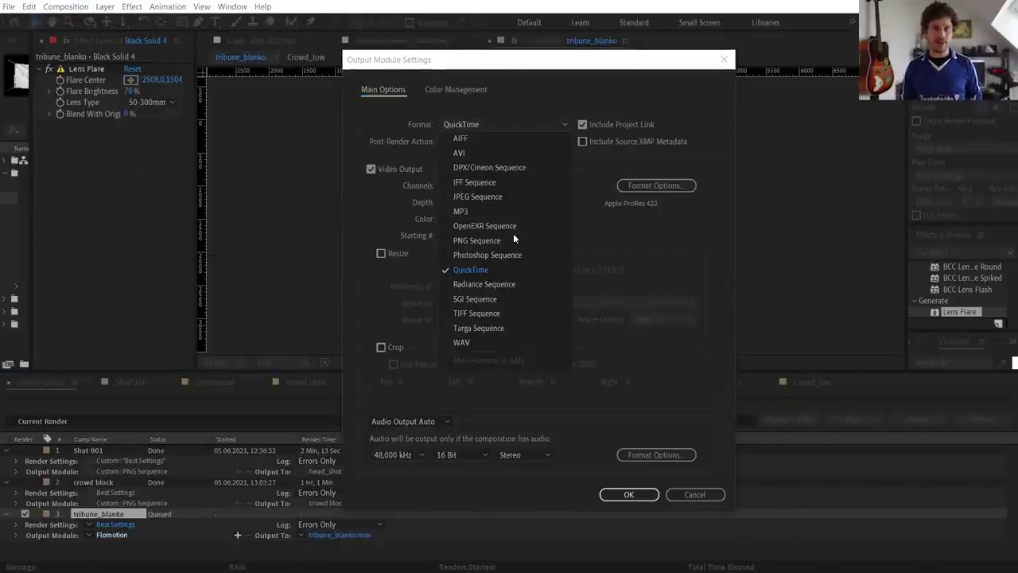
left_click(502, 241)
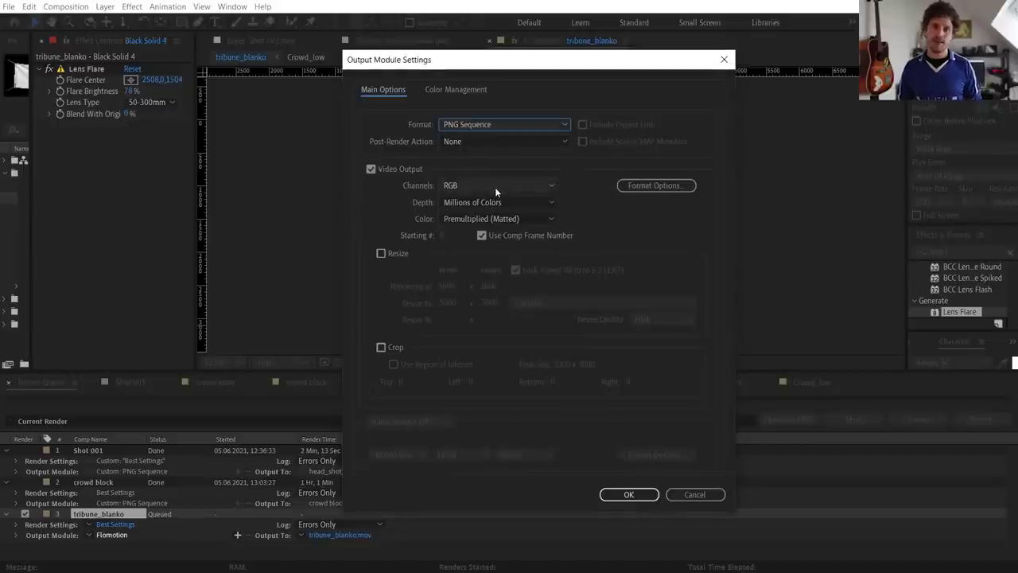
left_click(495, 188)
left_click(495, 226)
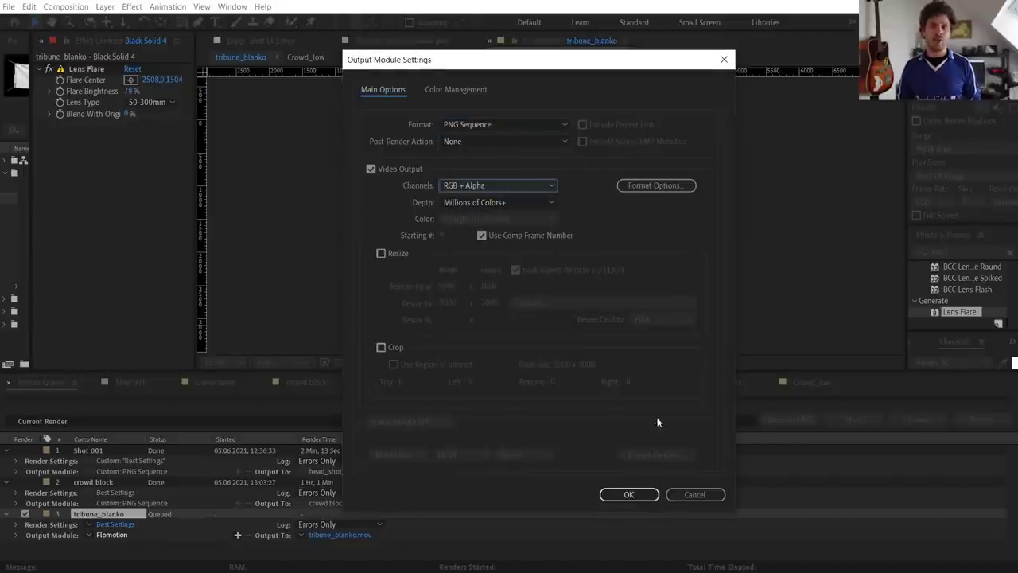
left_click(630, 495)
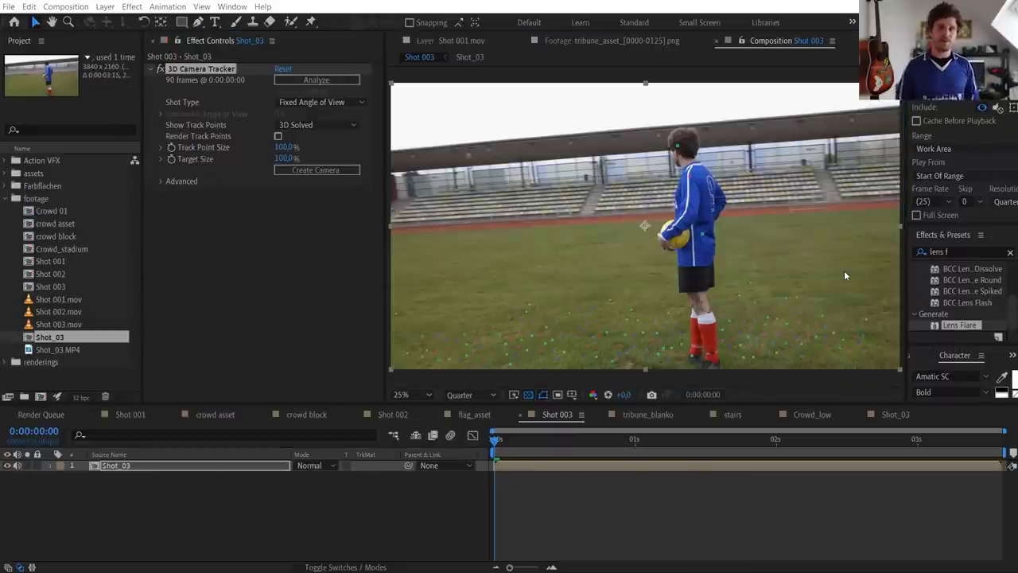
- Select the camera tracker's track points on the moving player in Shot 003 and delete them
mouse_move(844, 270)
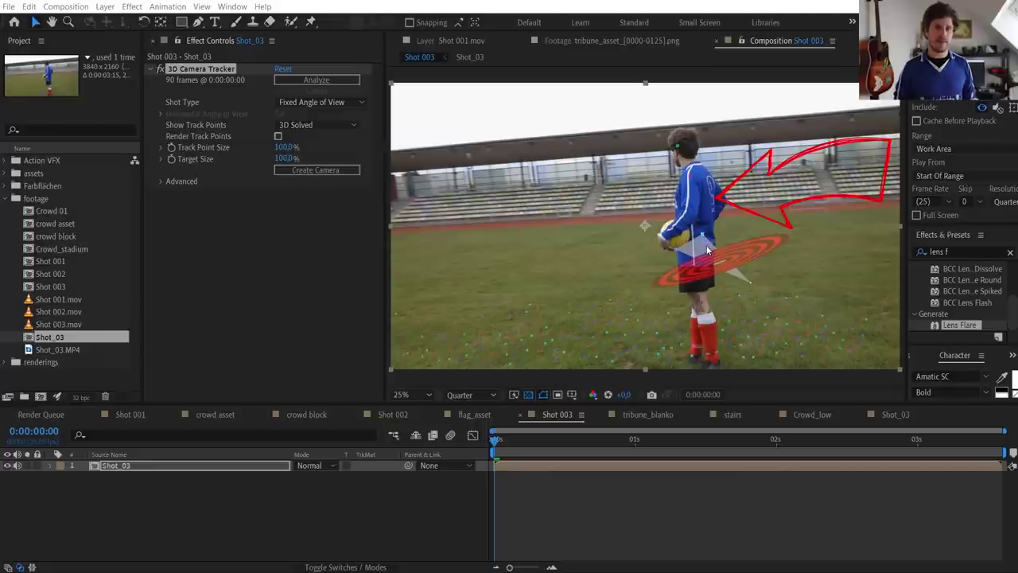
left_click(706, 193)
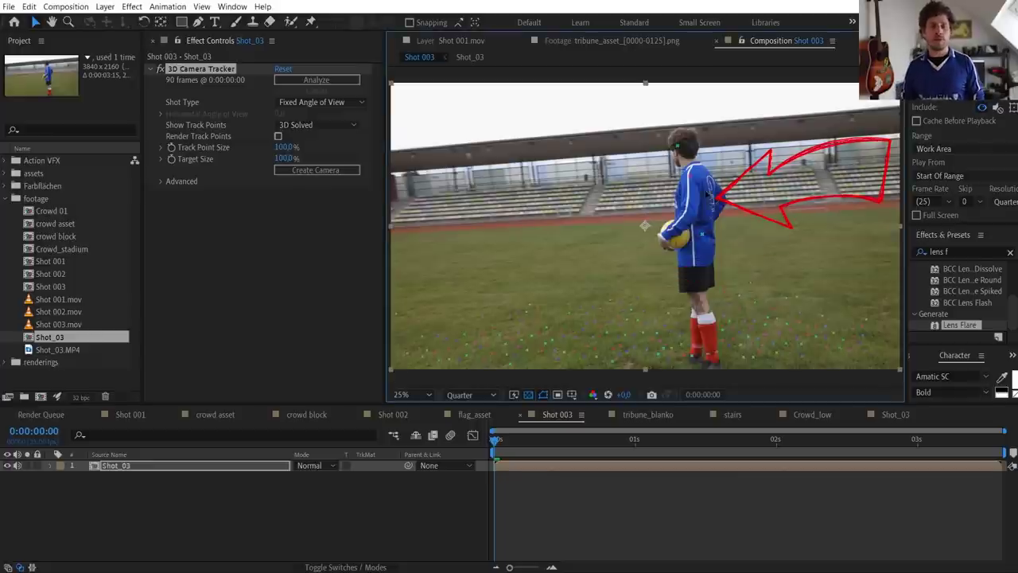
mouse_move(690, 146)
left_mouse_down()
mouse_move(707, 209)
mouse_move(683, 195)
mouse_move(703, 232)
mouse_move(681, 237)
mouse_move(702, 233)
mouse_move(697, 265)
left_mouse_up()
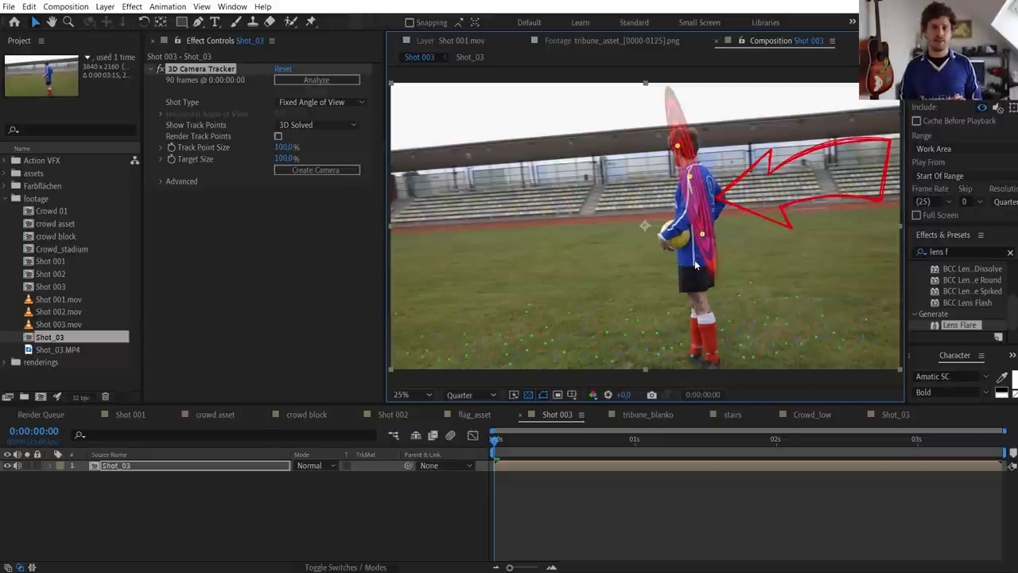
key("Delete")
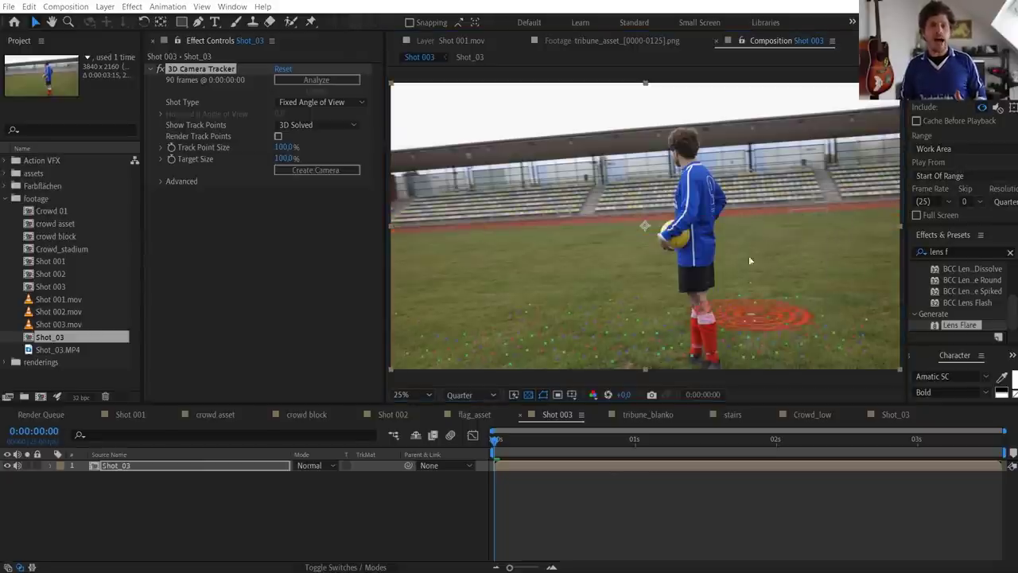
- Select track points spanning the grass and the foot of the old stand, create a solid and camera from them, and preview the track
key("period")
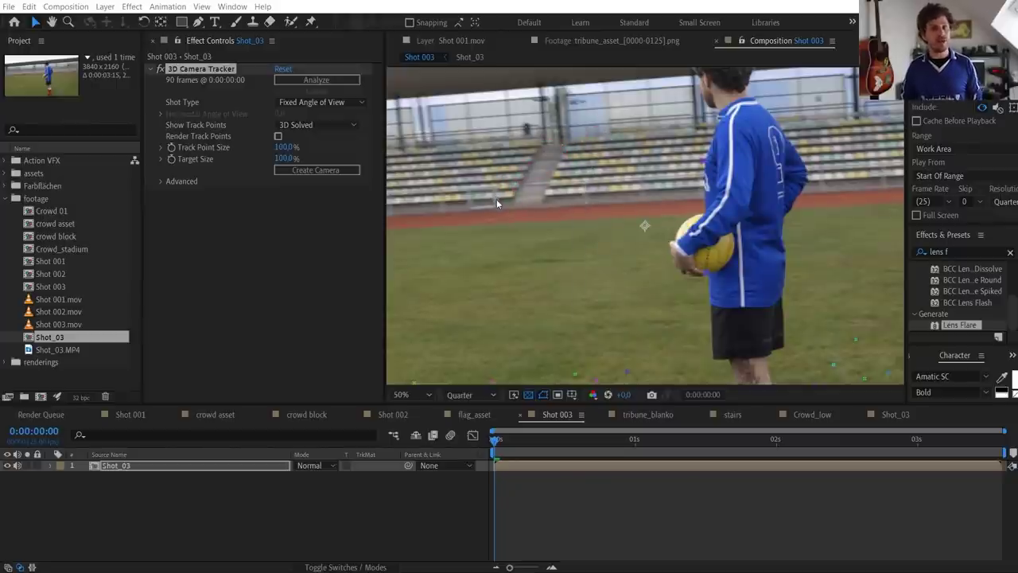
key("comma")
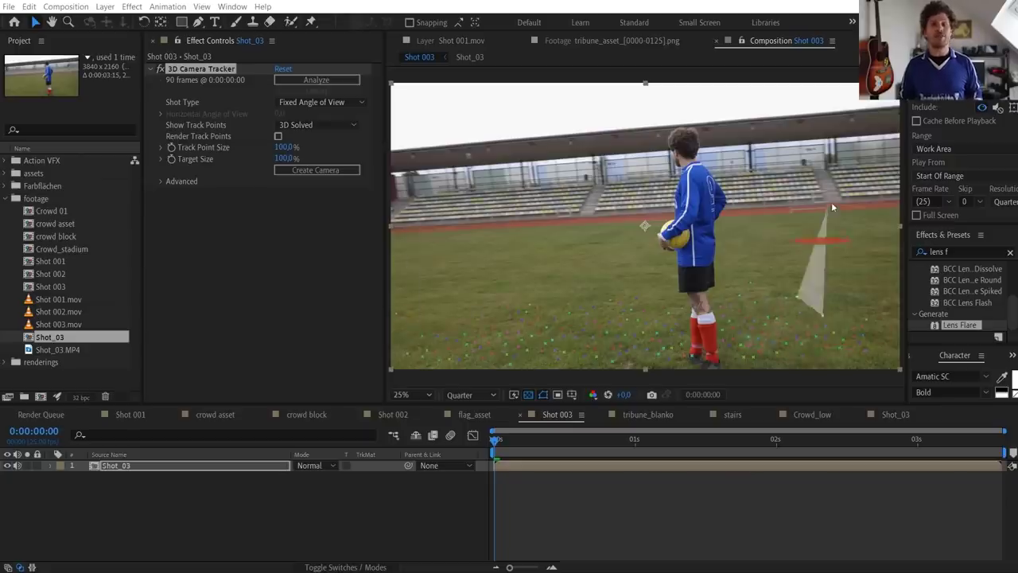
mouse_move(800, 221)
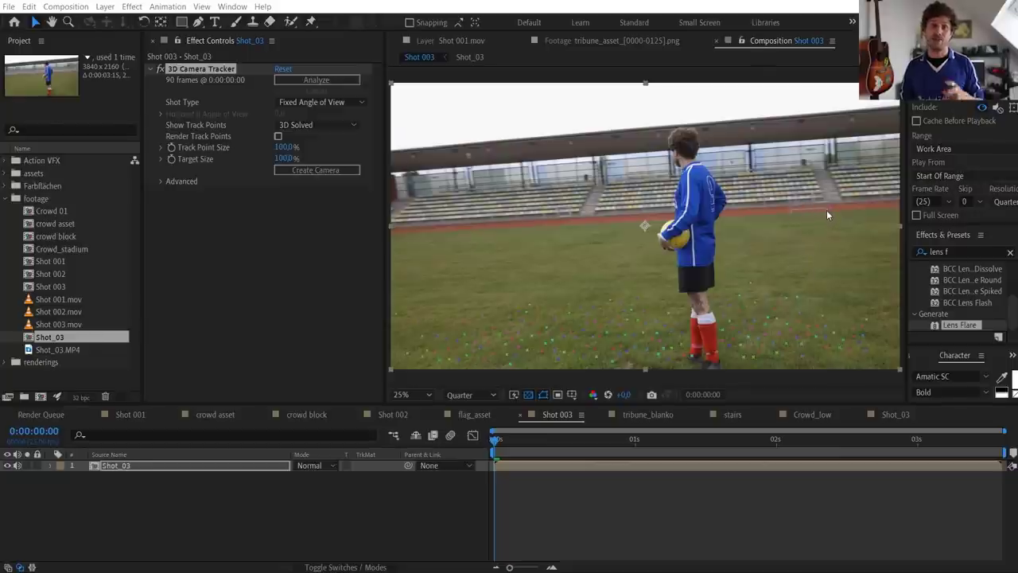
left_click(866, 351)
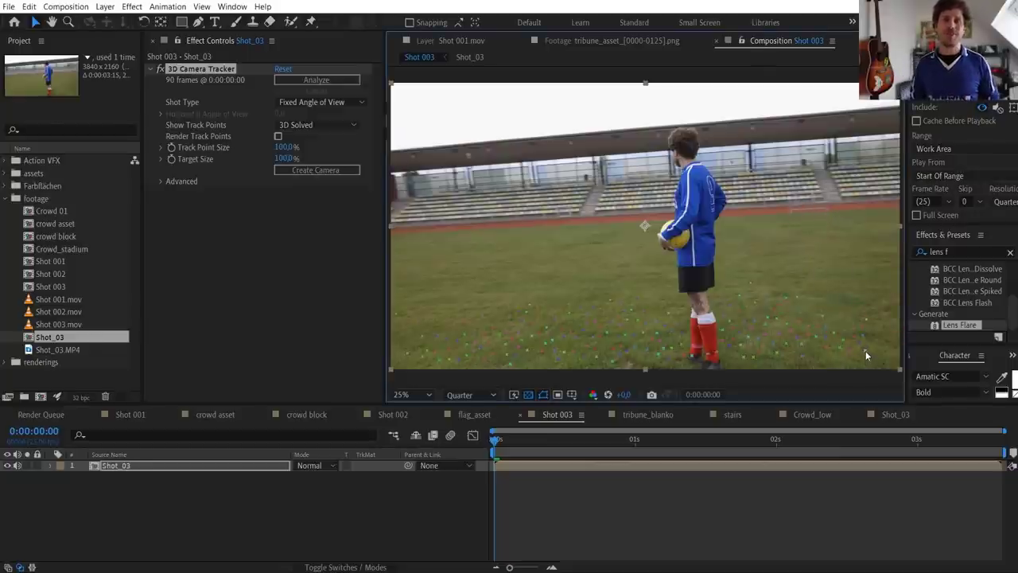
left_click(467, 355, "shift")
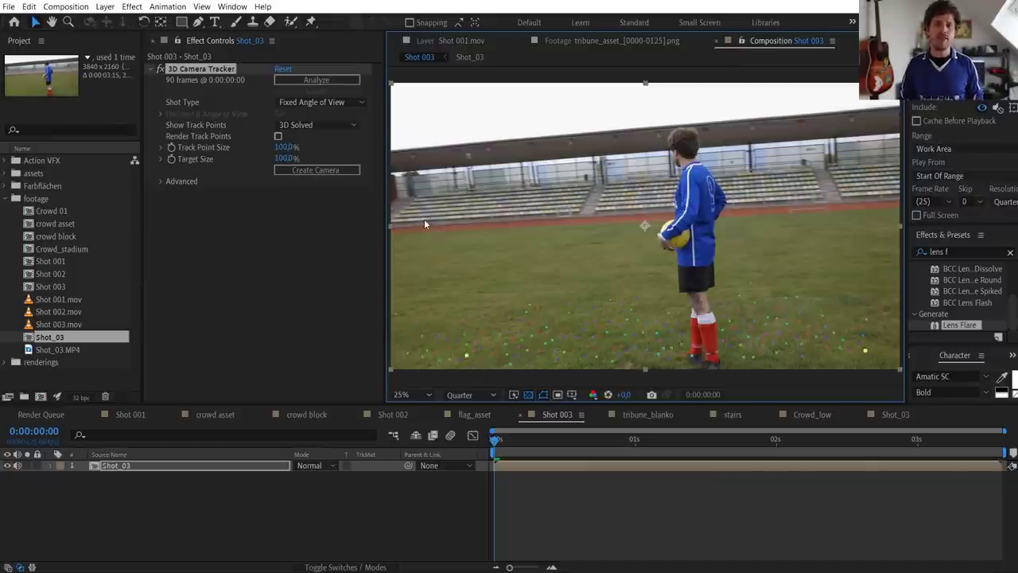
left_click(558, 211, "shift")
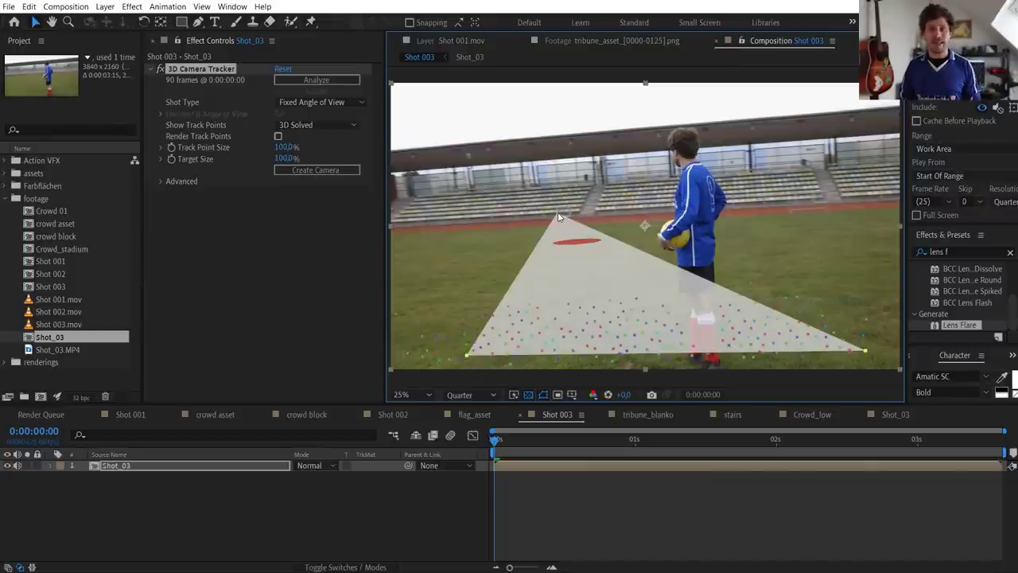
left_click(792, 211, "shift")
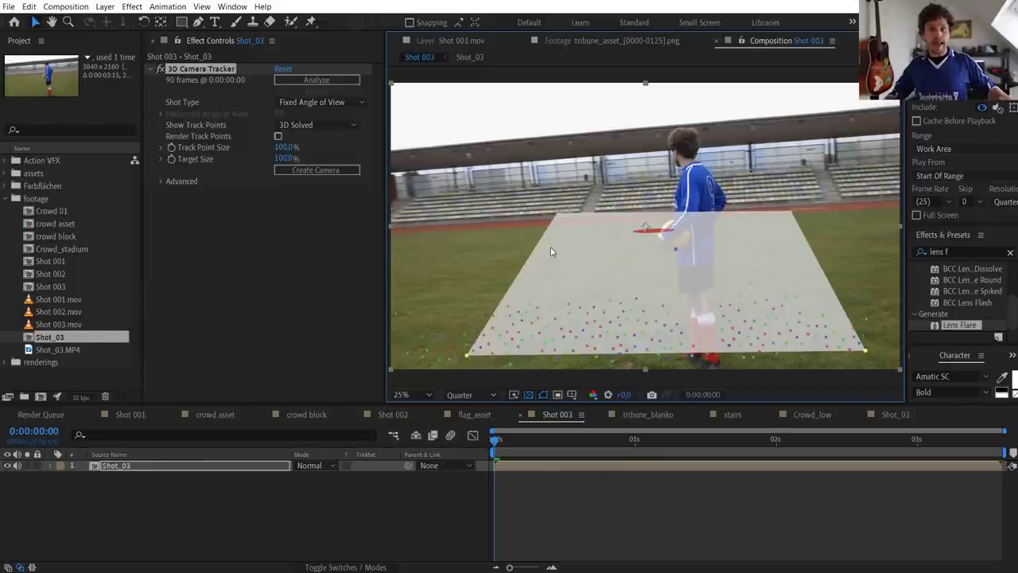
left_click(558, 213, "alt")
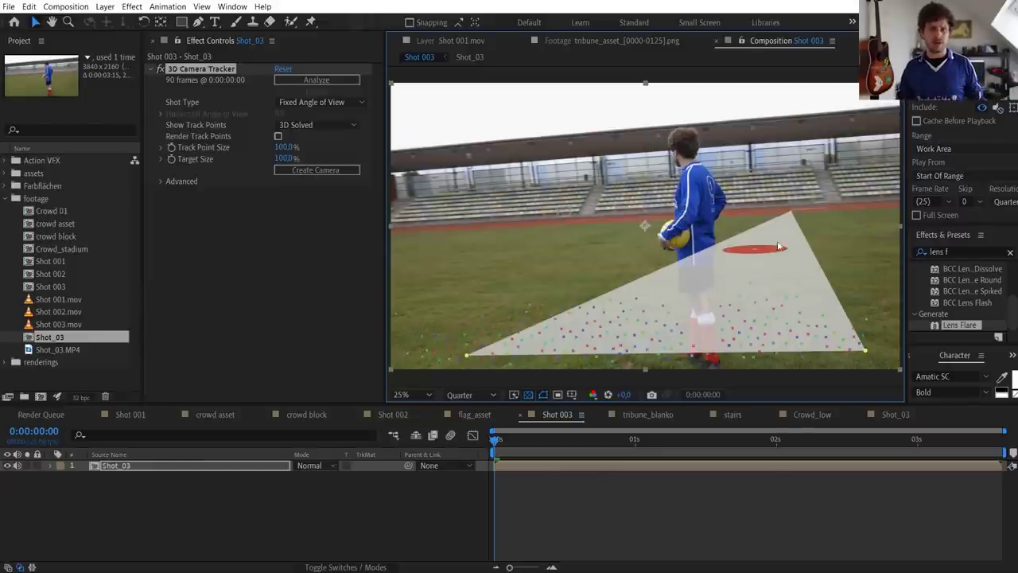
left_click(397, 314)
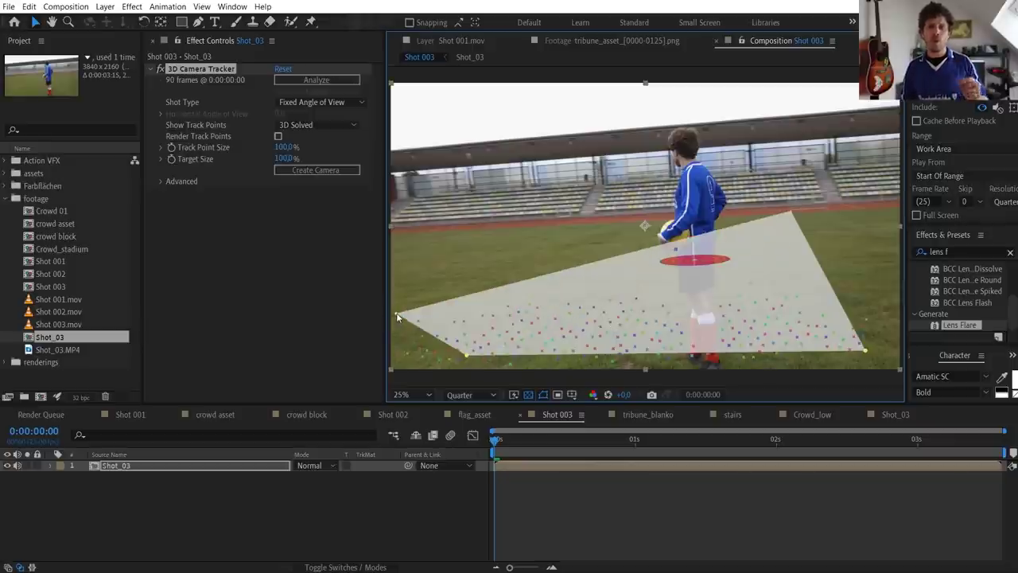
left_click(569, 213)
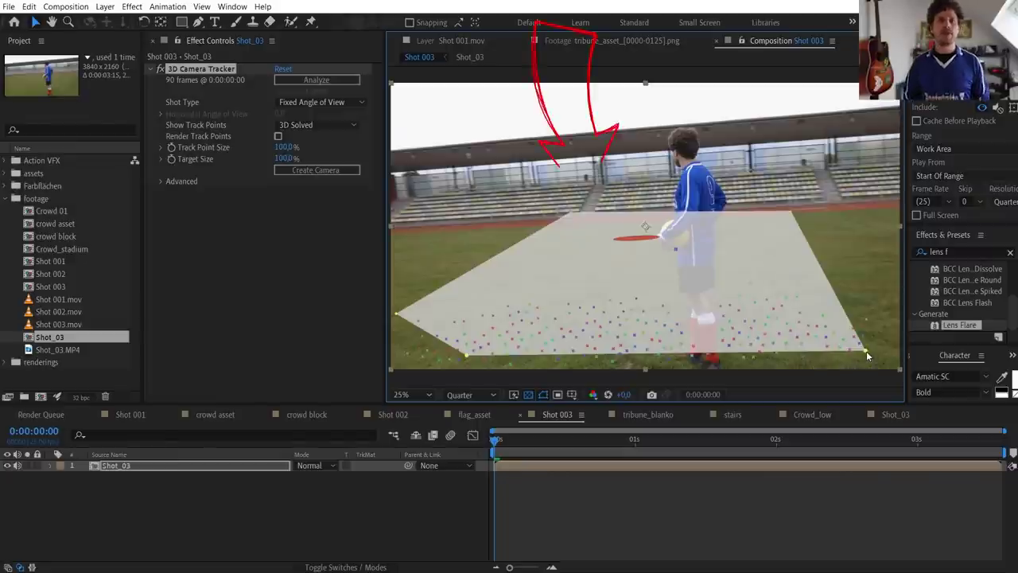
right_click(571, 213)
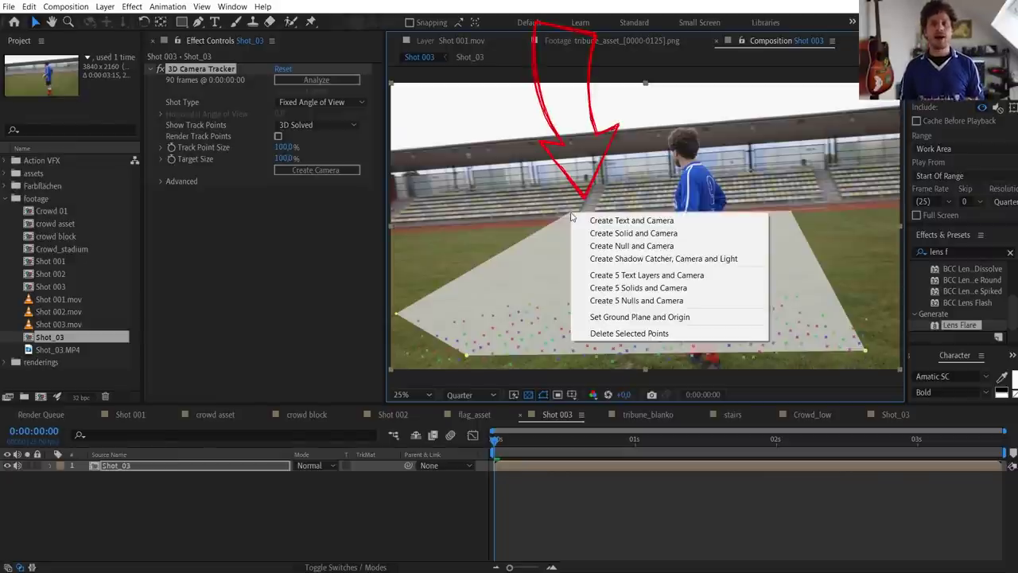
left_click(640, 233)
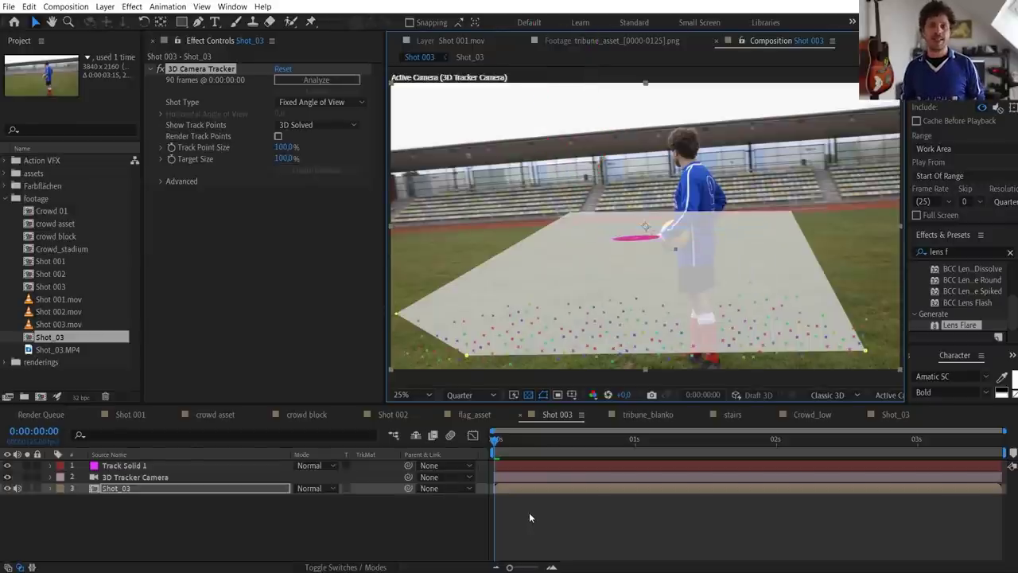
left_click(529, 518)
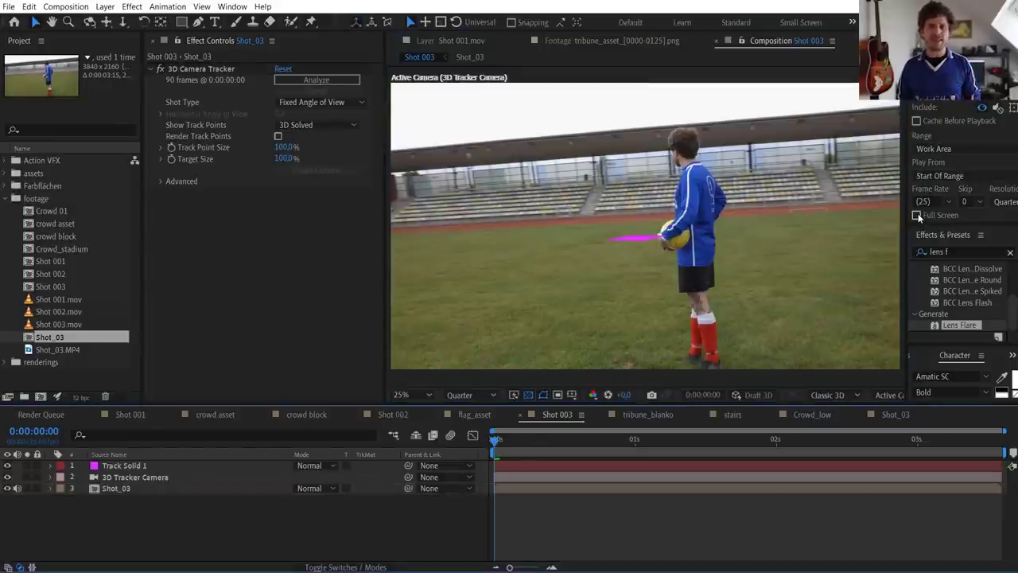
key("space")
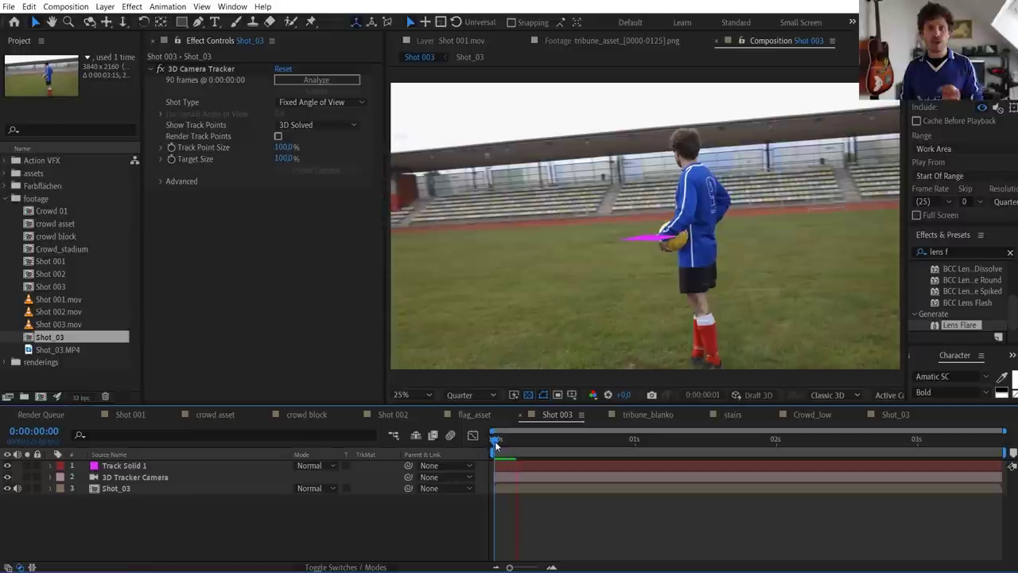
key("space")
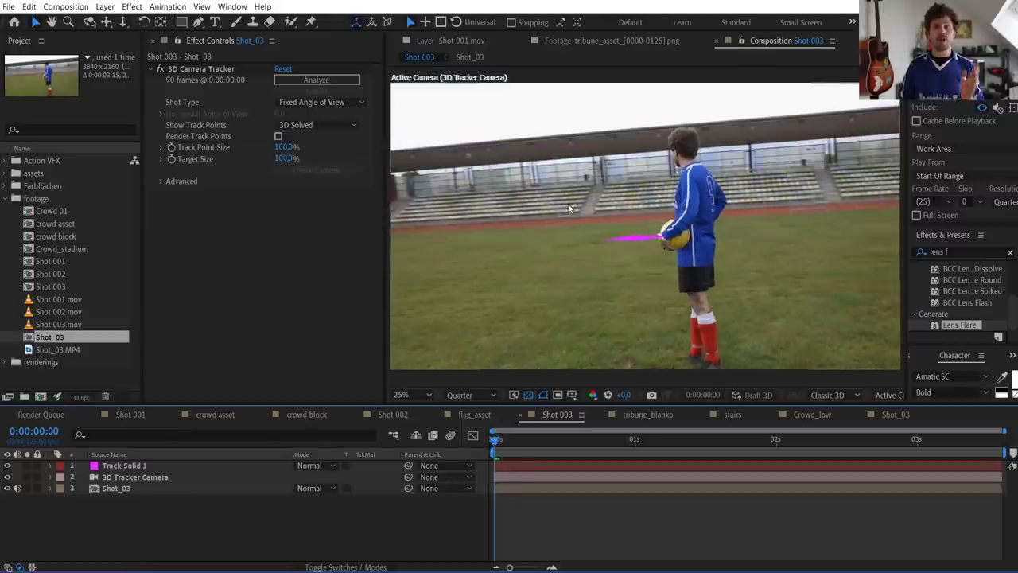
- Create two nulls from single track points, one at the foot of the stand and one by the background trees at 0:00:02:12
left_click(149, 489)
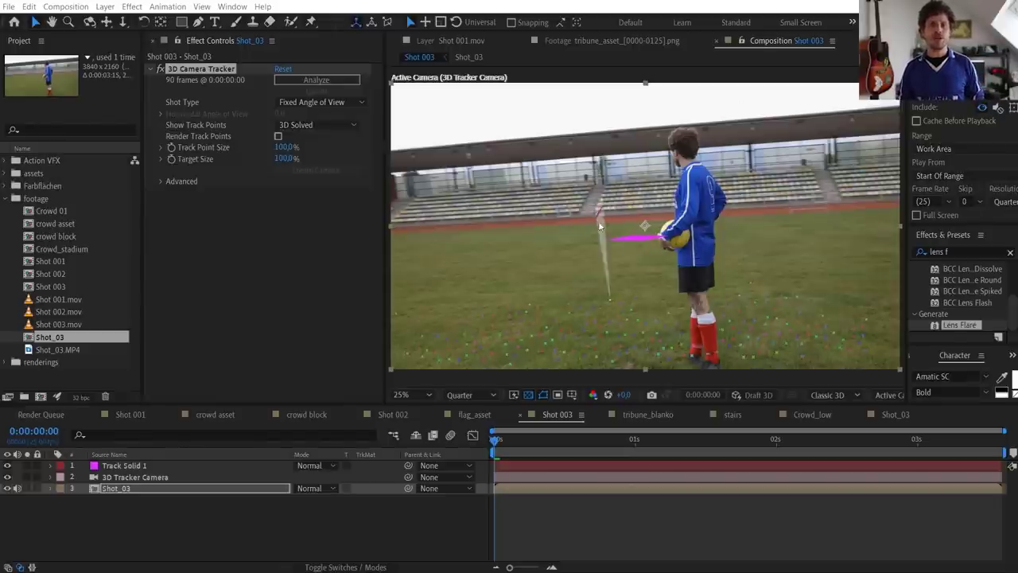
right_click(557, 213)
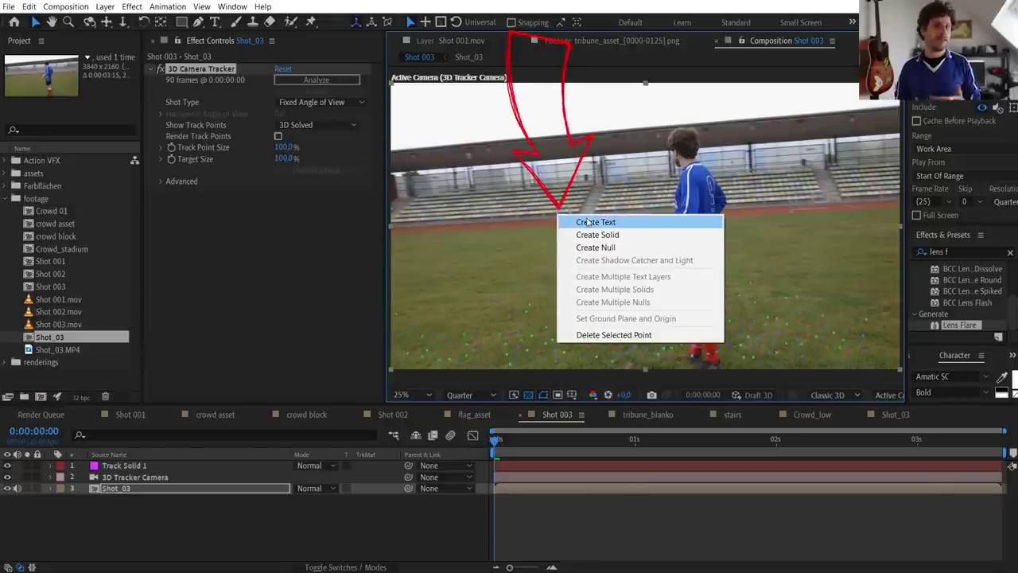
left_click(595, 247)
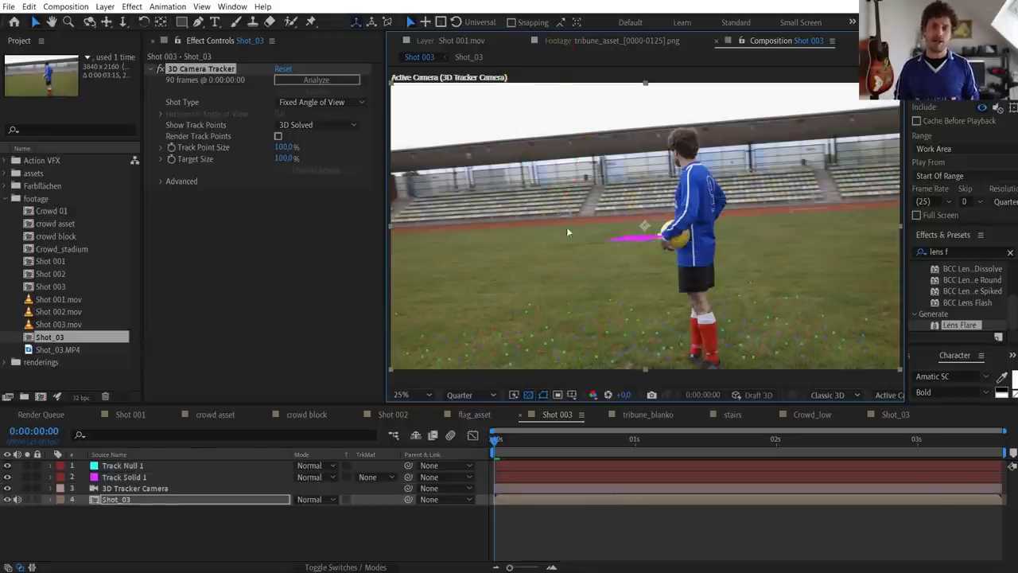
key("space")
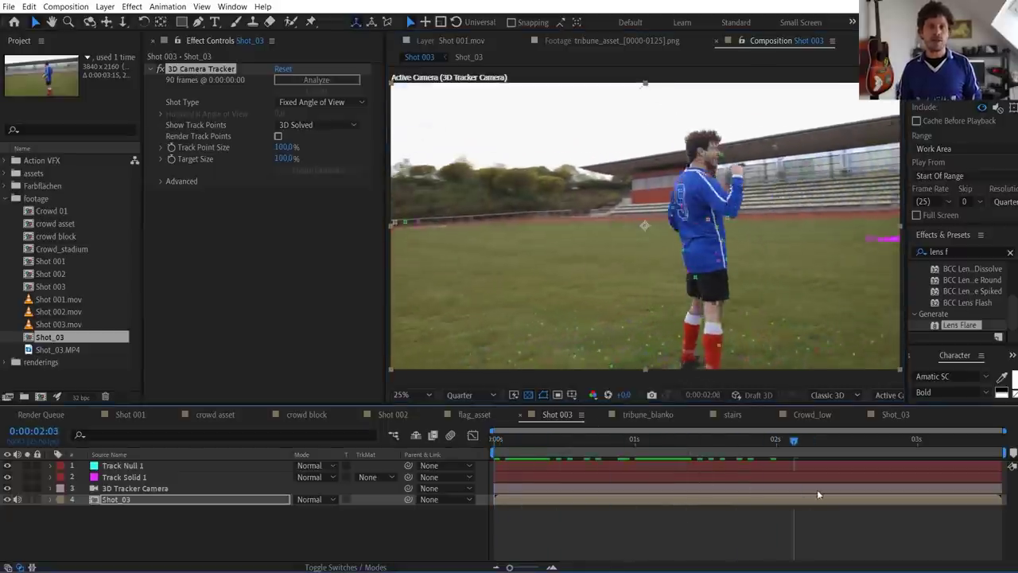
right_click(515, 199)
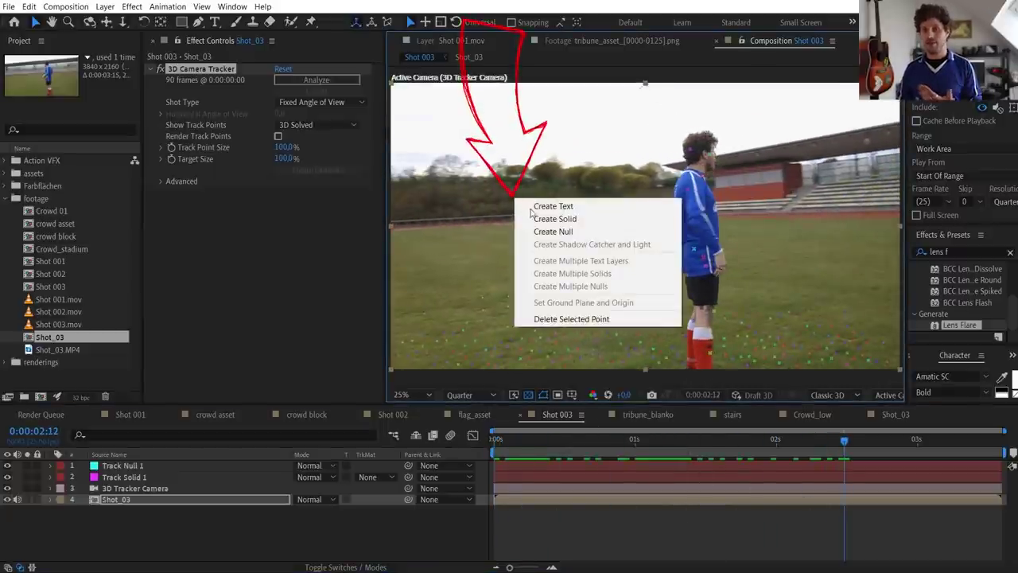
left_click(555, 229)
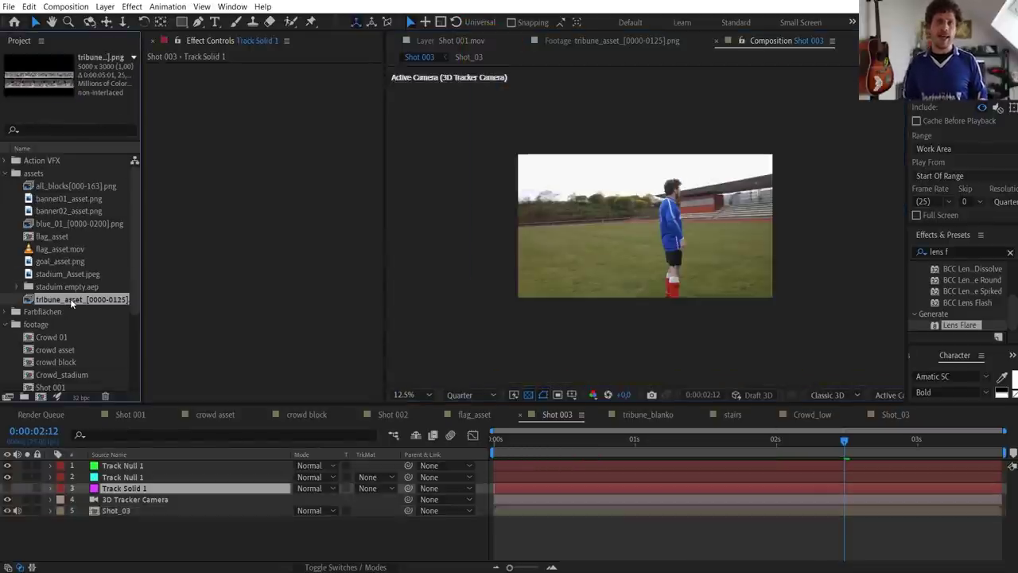
- Add tribune_asset_[0000-0125].png above all layers in Shot 003 and make it a 3D layer
left_click_drag(70, 298, 109, 467)
key("F4")
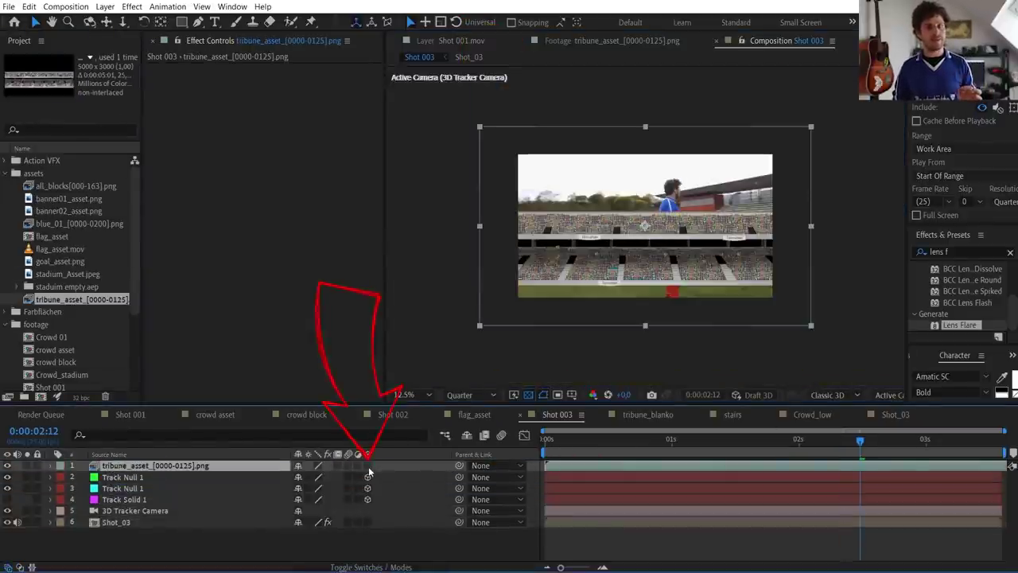
left_click(368, 466)
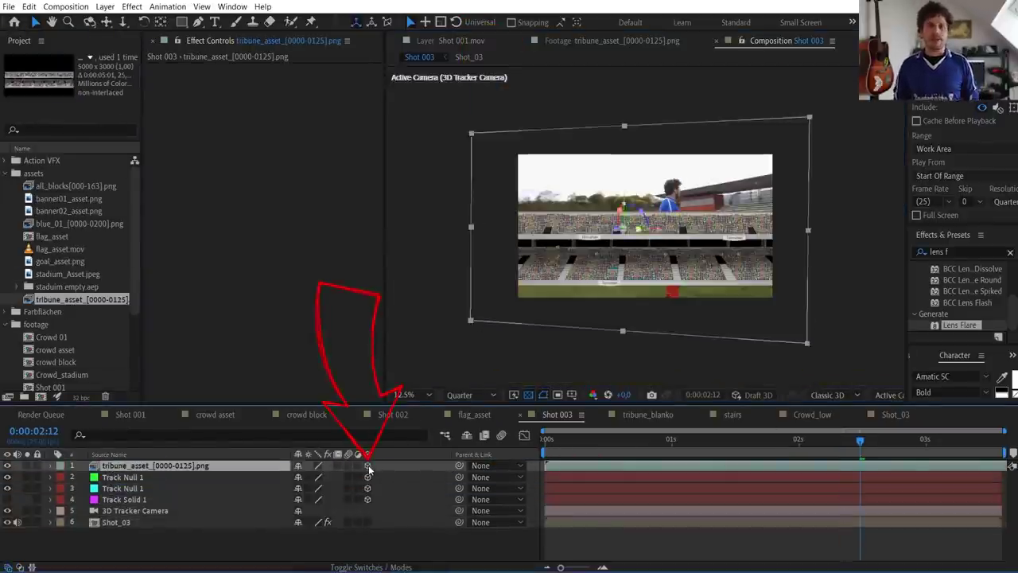
- Copy the position of the null at the foot of the stand to the tribune asset, hiding the asset meanwhile and showing it again
left_click(7, 465)
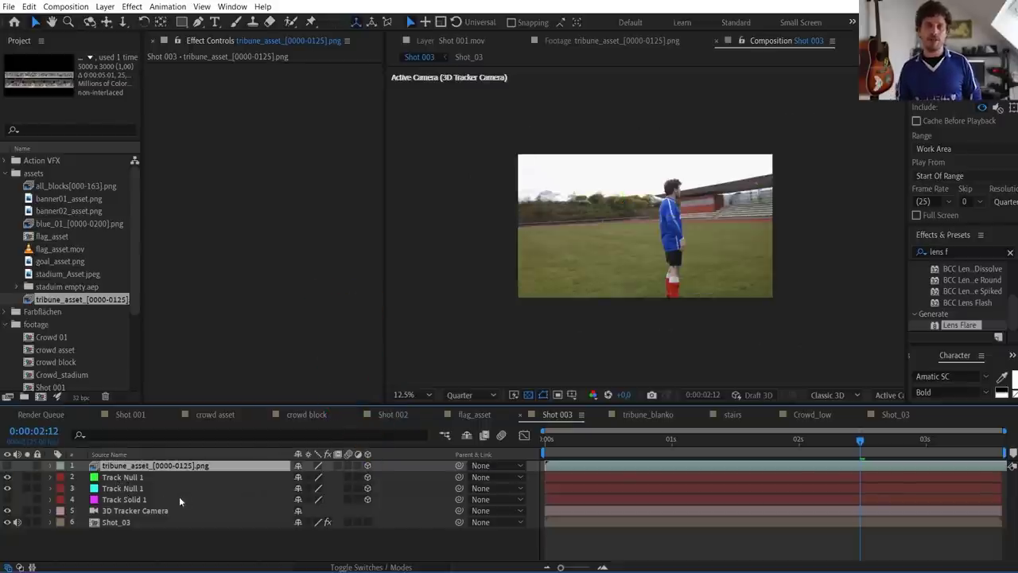
left_click(121, 488)
key("p")
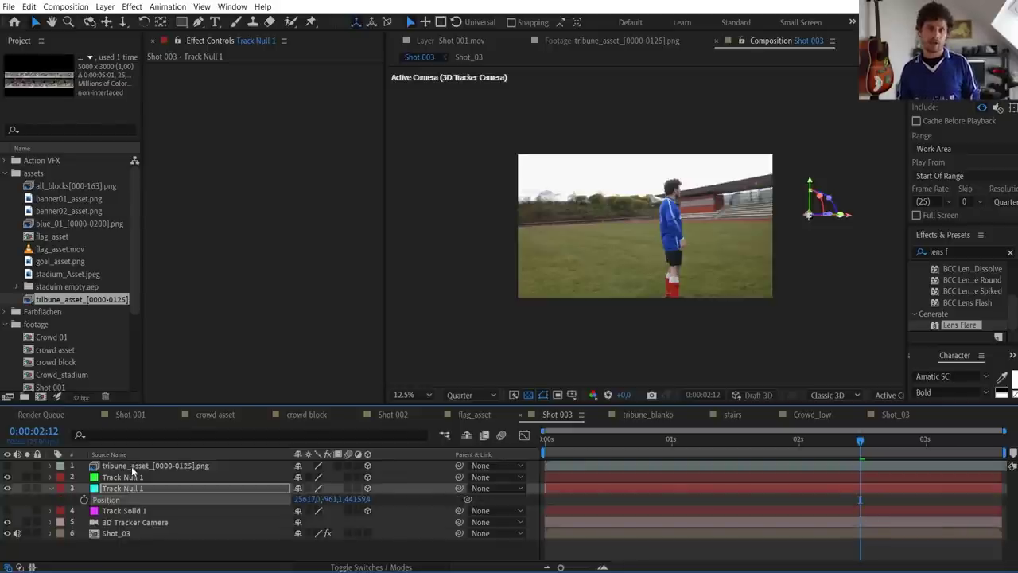
left_click(133, 469)
key("ctrl+v")
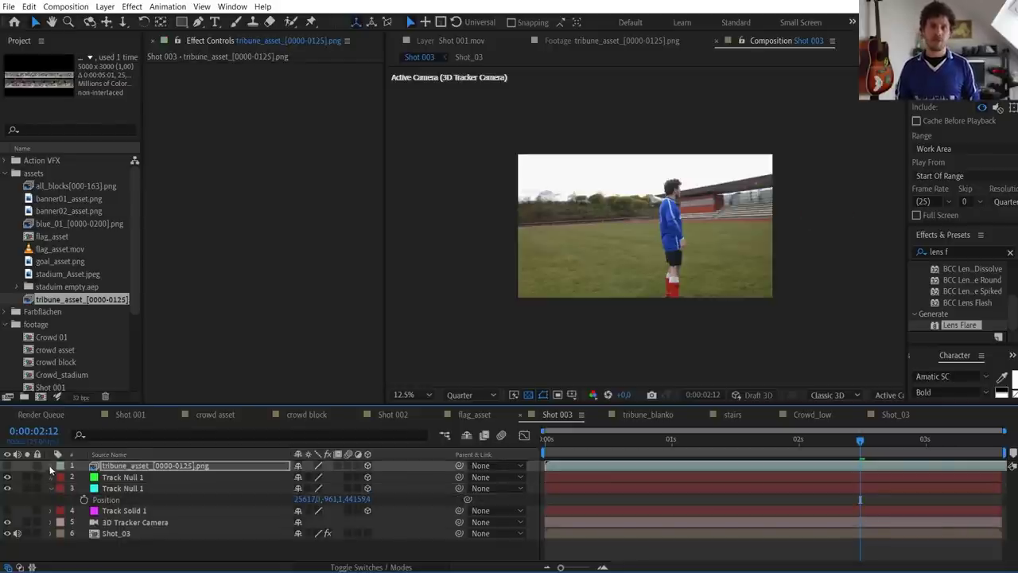
left_click(8, 466)
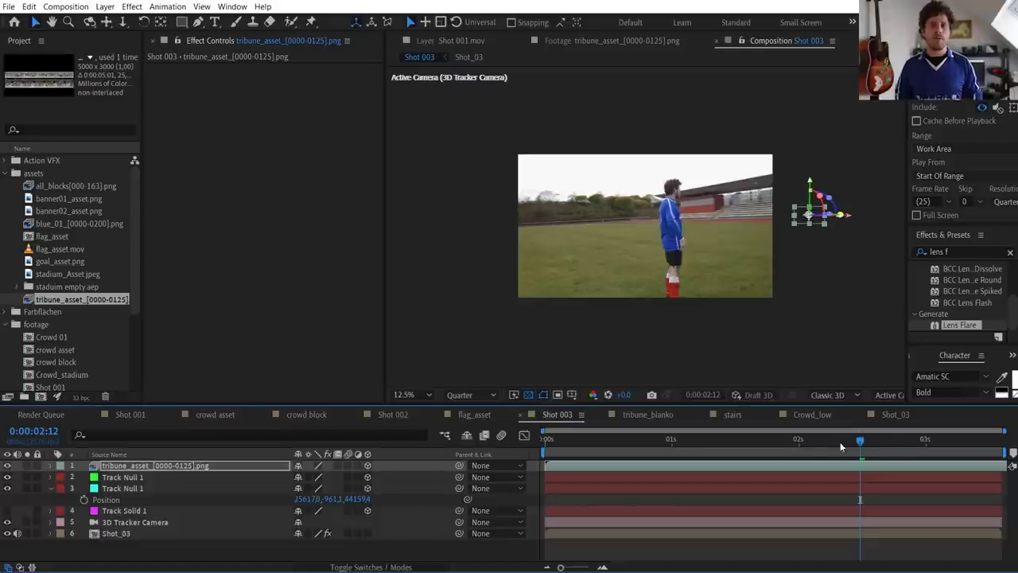
- Scale up the tribune asset at 0:00:01:03 until it spans well beyond the player on both sides
left_click_drag(840, 441, 687, 440)
scroll(729, 216, "up", 1)
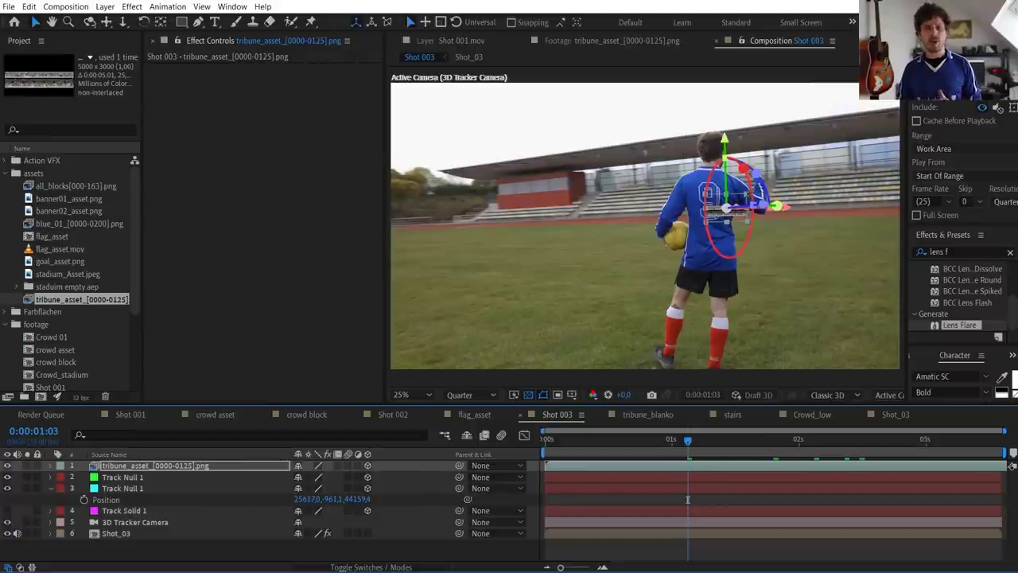
left_click_drag(747, 193, 975, 89)
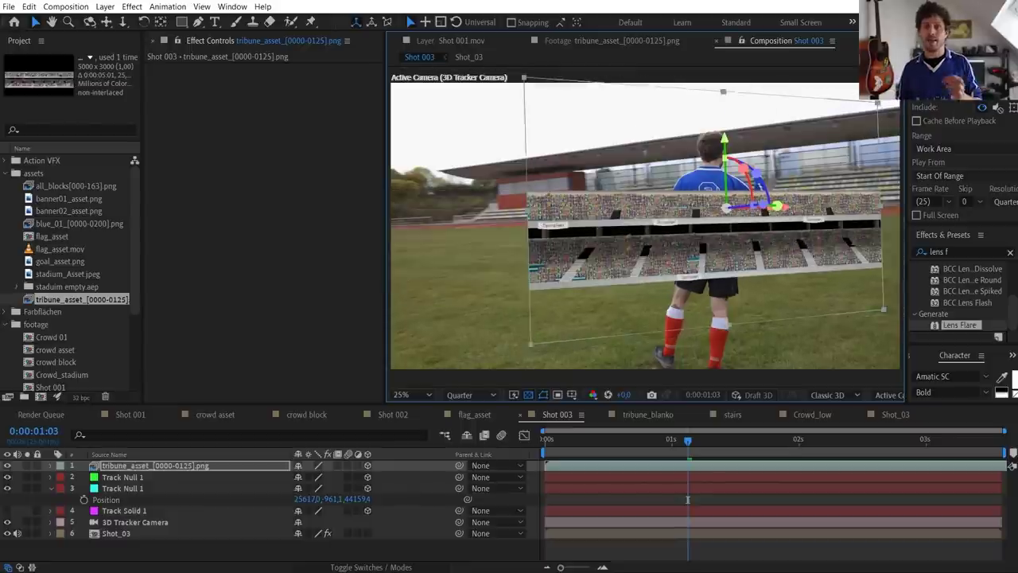
key("comma")
key("period")
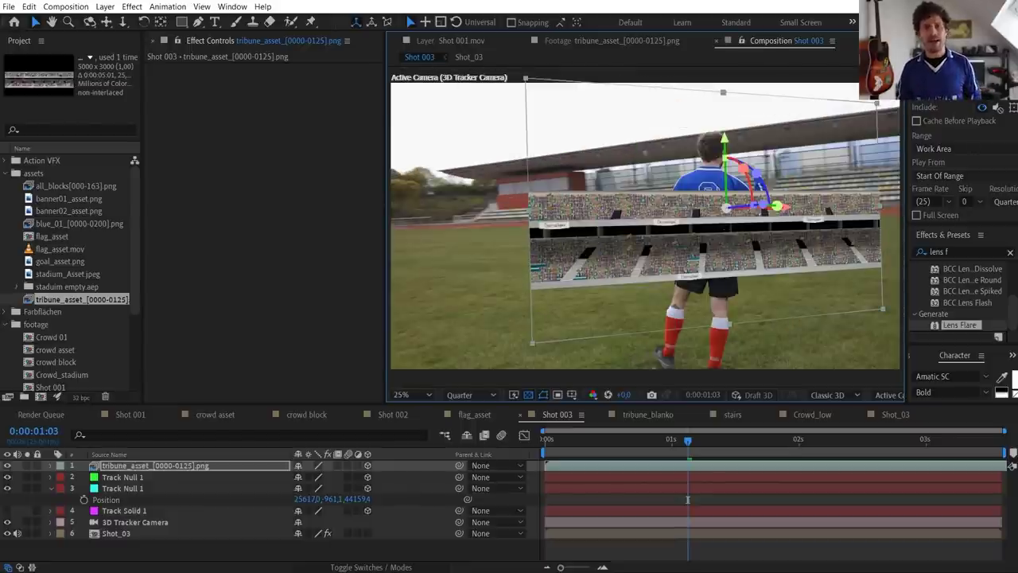
- Rotate the tribune about its vertical axis to match the old stand's perspective and raise it so its base meets the running track
key("w")
left_click_drag(691, 216, 740, 212)
key("v")
key("comma")
left_click_drag(686, 182, 693, 60)
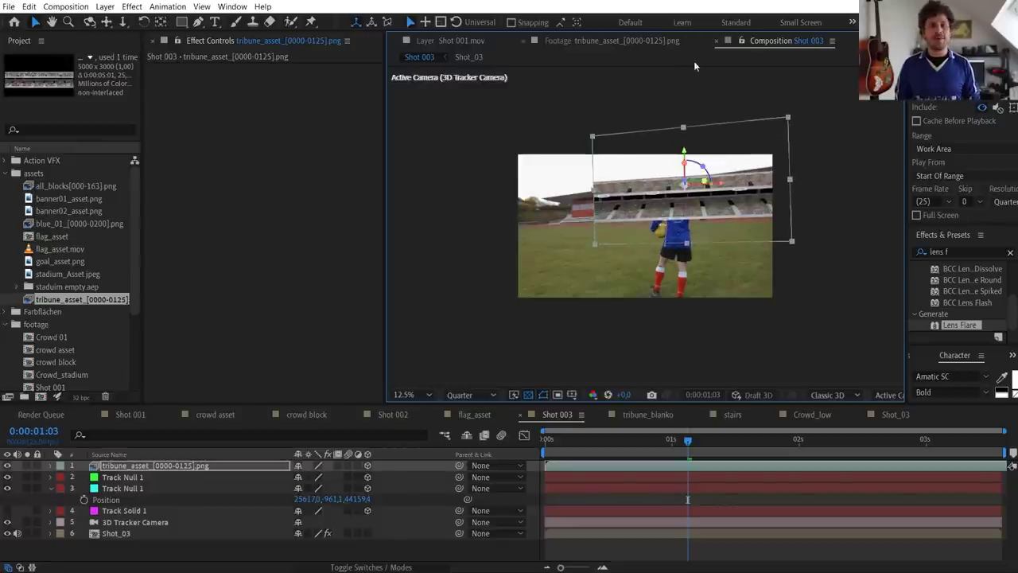
- Enlarge the tribune further and move it to about x 19215, y -11947, z 47716 so it covers the old stand
left_click_drag(789, 115, 863, 69)
left_click_drag(720, 183, 686, 185)
left_click_drag(654, 155, 651, 135)
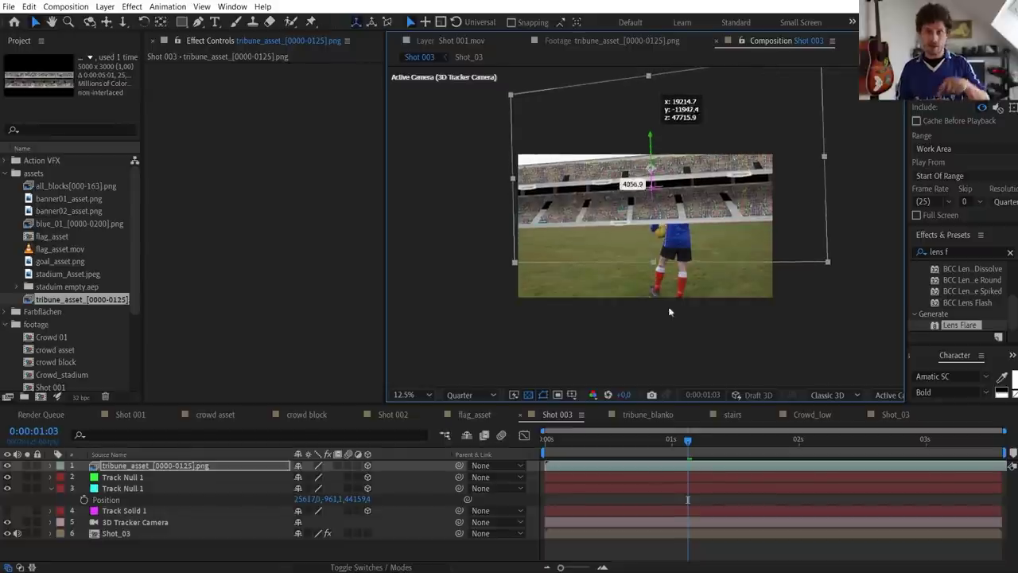
- Play back the shot from the start and shift the tribune farther right along its length at 0:00:01:15
left_click_drag(661, 441, 543, 451)
key("space")
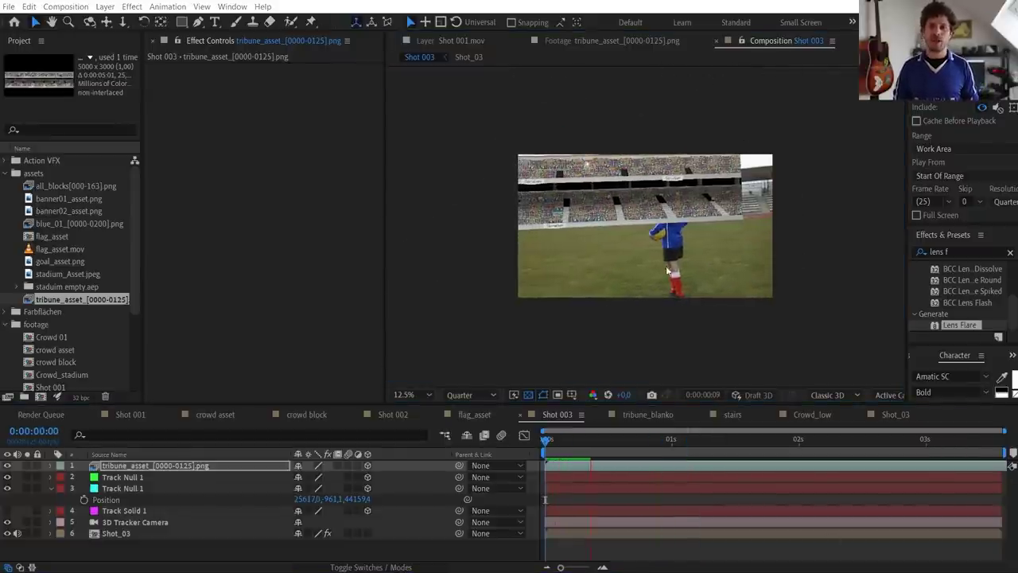
key("space")
left_click_drag(719, 444, 749, 445)
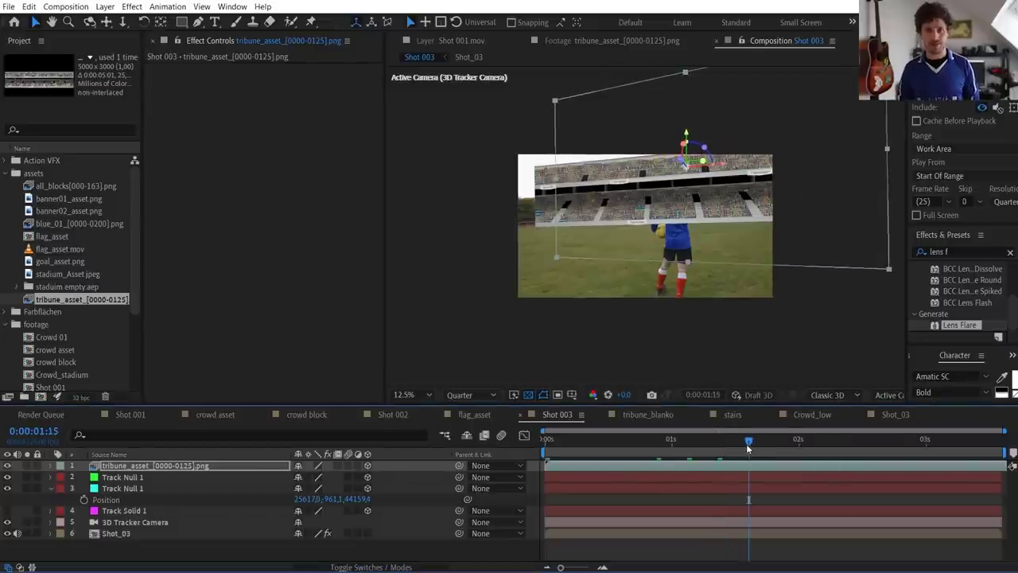
mouse_move(725, 165)
left_mouse_down()
mouse_move(792, 159)
mouse_move(741, 162)
left_mouse_up()
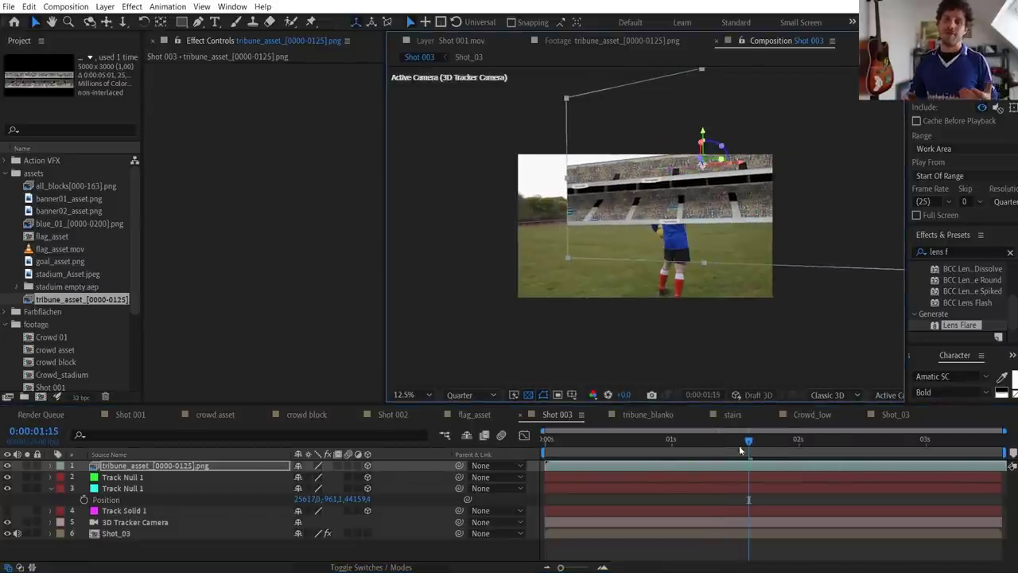
- Duplicate the tribune asset at 0:00:01:20 and rotate the copy about its vertical axis so it stands at an angle to the first
left_click(50, 490)
key("space")
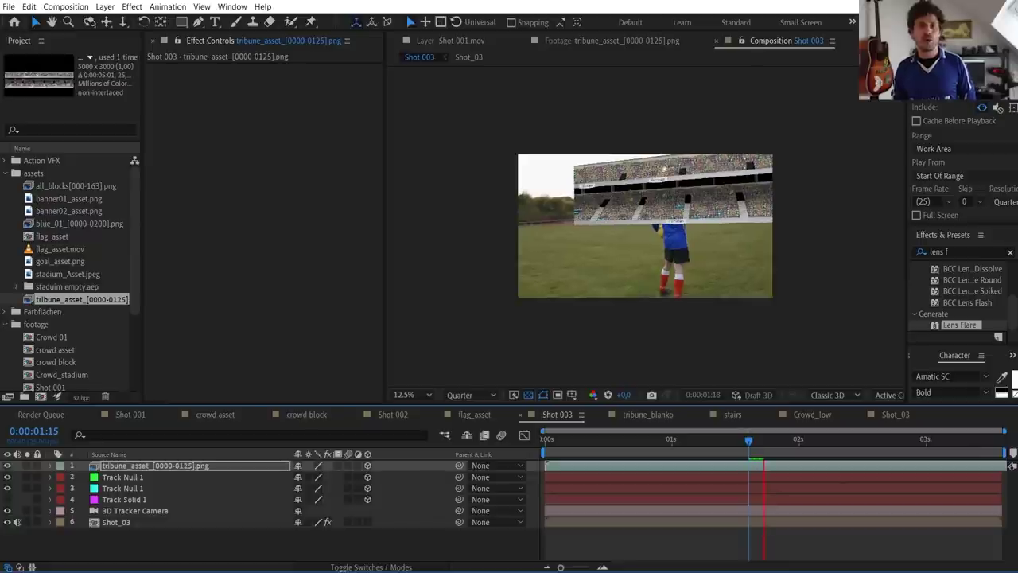
key("ctrl+d")
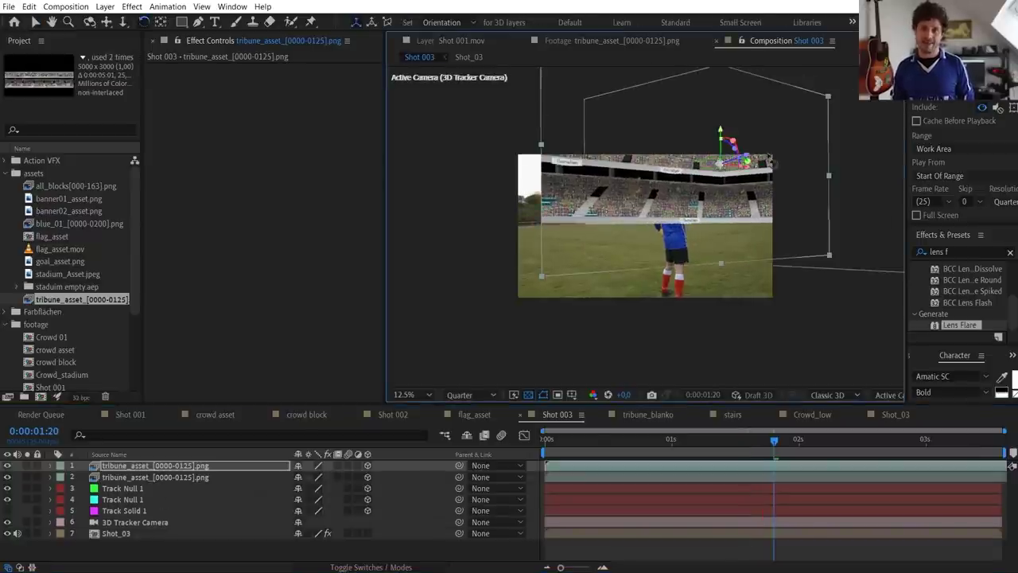
left_click_drag(700, 182, 666, 182)
- Copy the position of the Track Null with the green label onto the duplicated tribune
left_click(127, 489)
key("p")
left_click(120, 499)
key("ctrl+c")
left_click(146, 466)
key("ctrl+v")
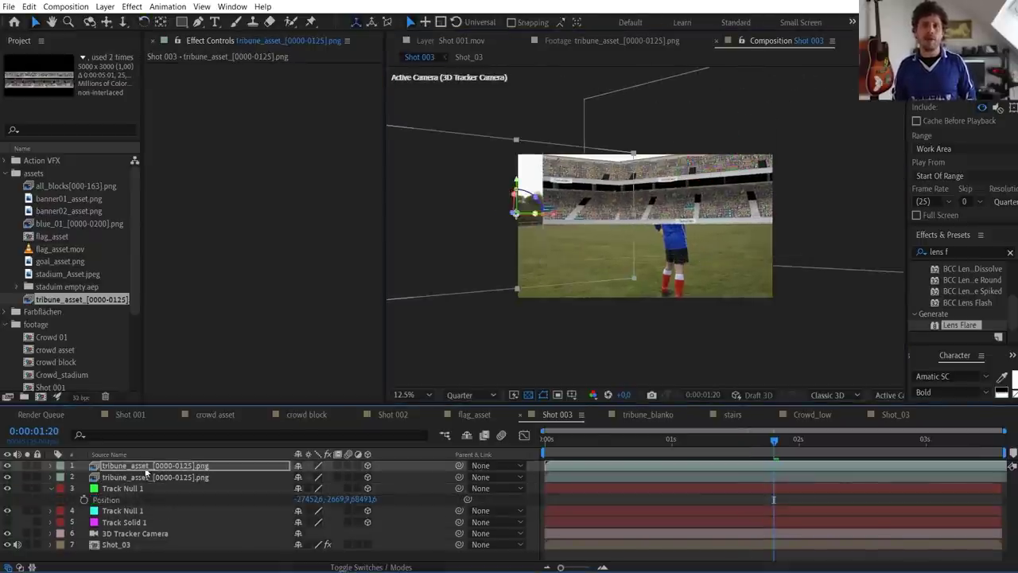
- Raise the duplicated tribune and adjust its placement so it meets the first stand at a corner and its base follows the field's edge
left_click_drag(517, 181, 521, 53)
left_click_drag(634, 122, 645, 116)
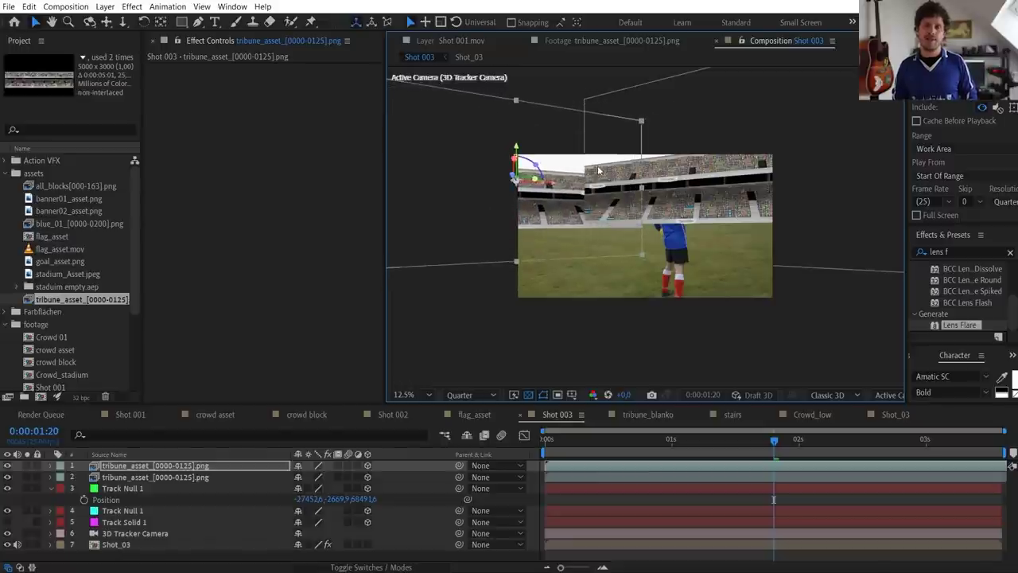
left_click_drag(598, 169, 332, 124)
left_click_drag(439, 140, 441, 77)
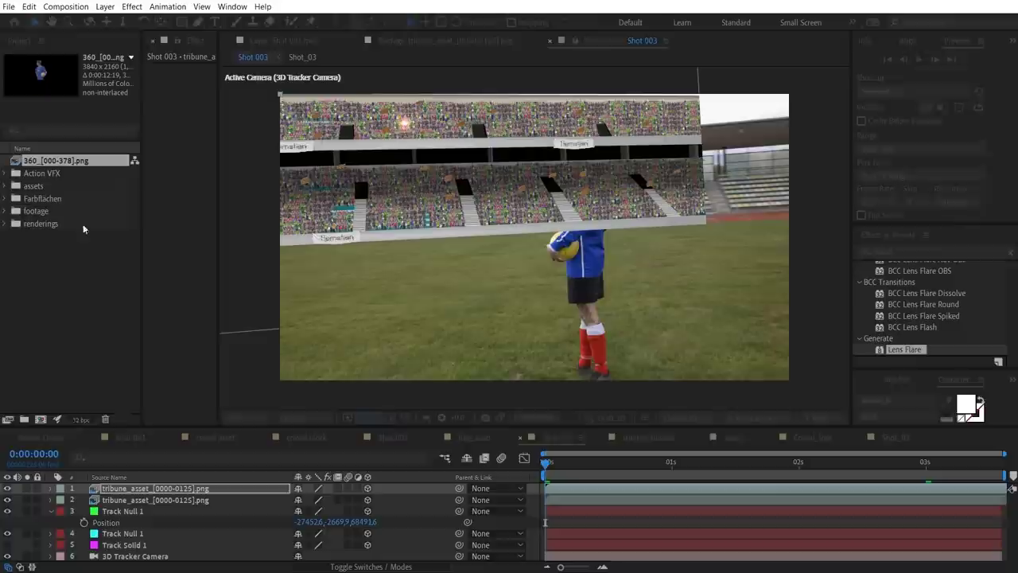
- Add the 360_[000-378].png player sequence above the tribunes in Shot 003 and slide it earlier until the cutout matches the player in the footage
left_click_drag(66, 165, 127, 486)
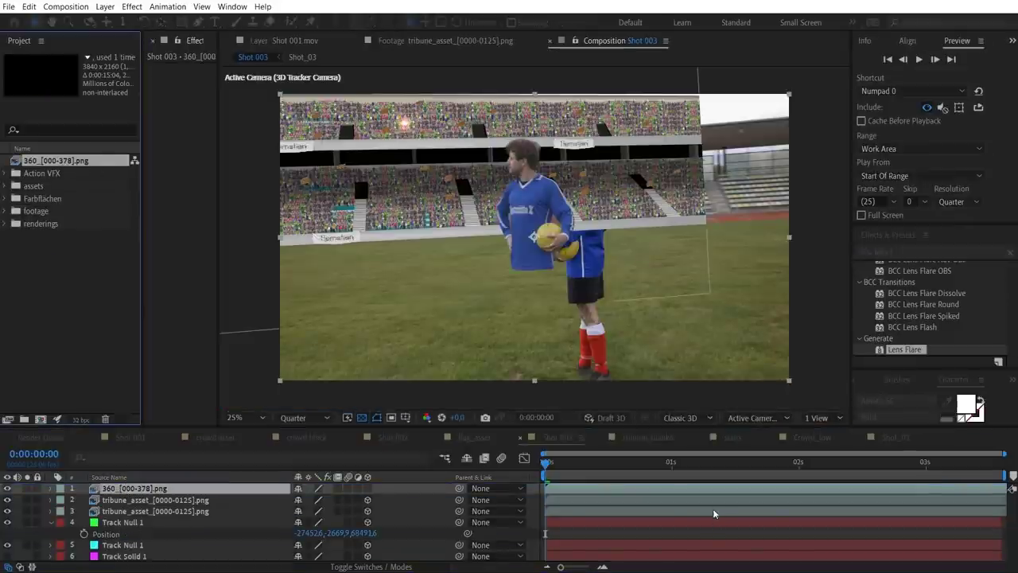
left_click_drag(773, 491, 610, 497)
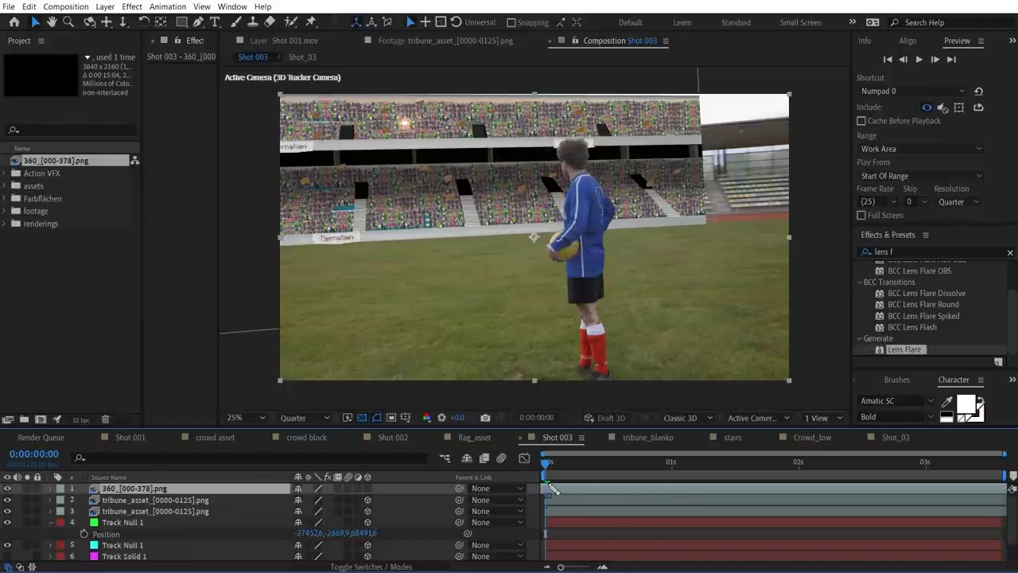
- Play back the opening frames of Shot 003 and rename the 360_[000-378].png layer as head roto
key("space")
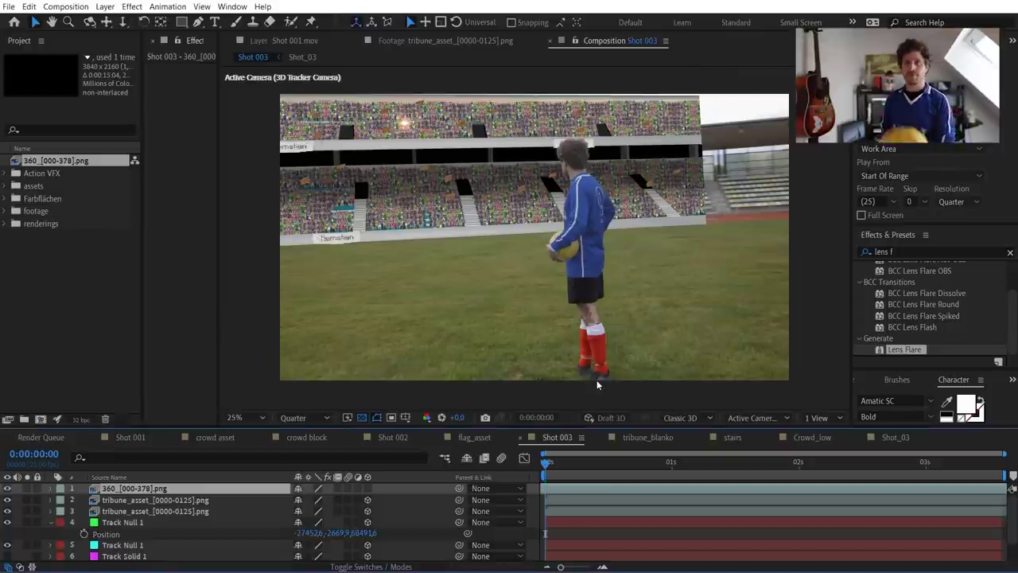
key("space")
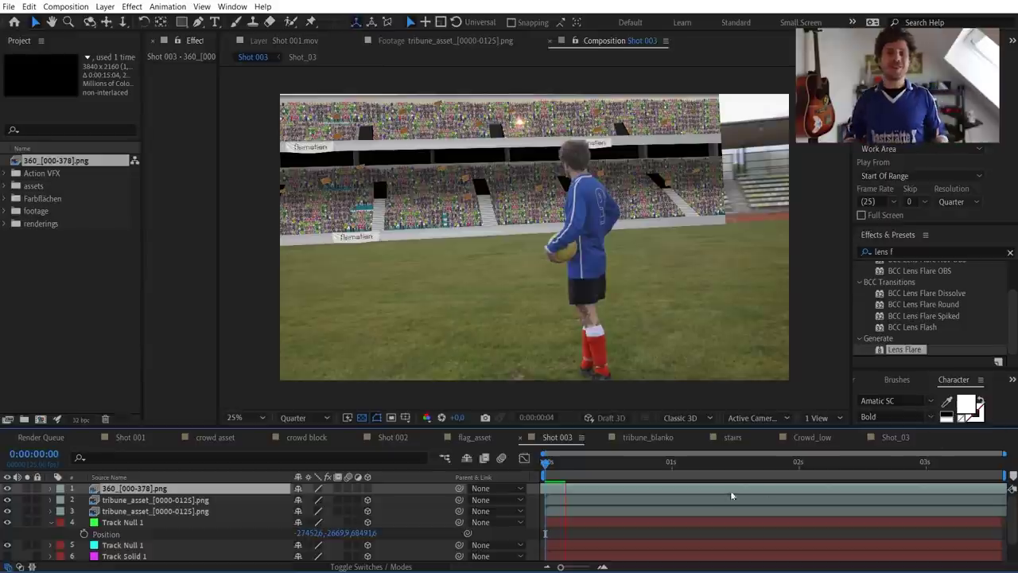
key("space")
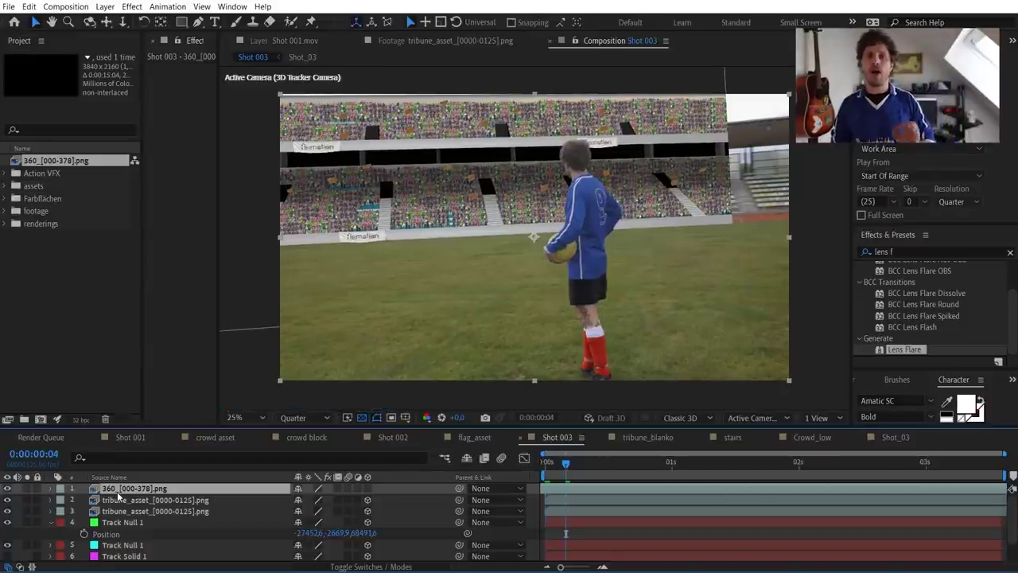
key("Return")
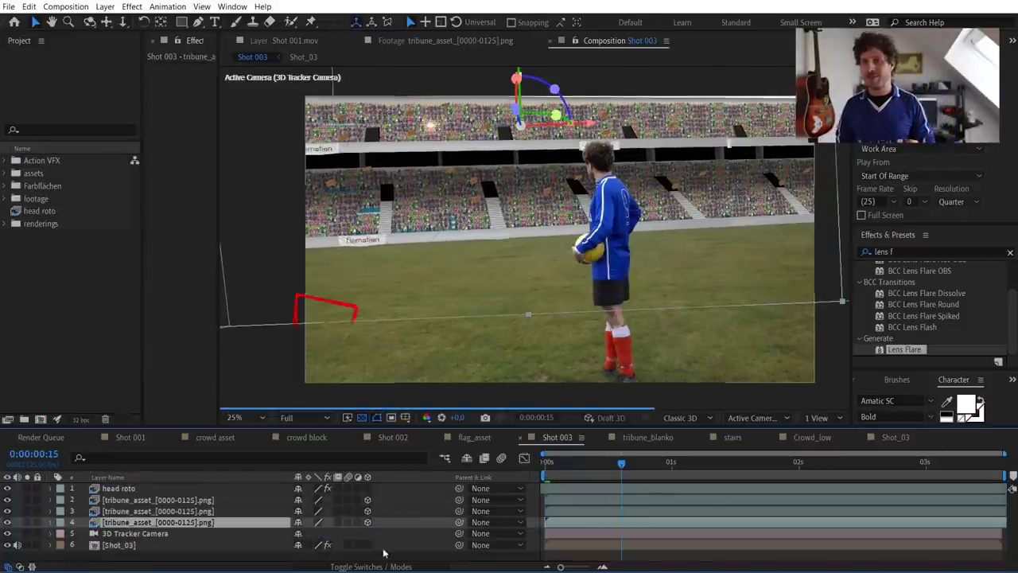
- Enable motion blur for the head roto layer, the three tribune layers and Shot_03
left_click_drag(348, 487, 351, 527)
left_click(350, 498)
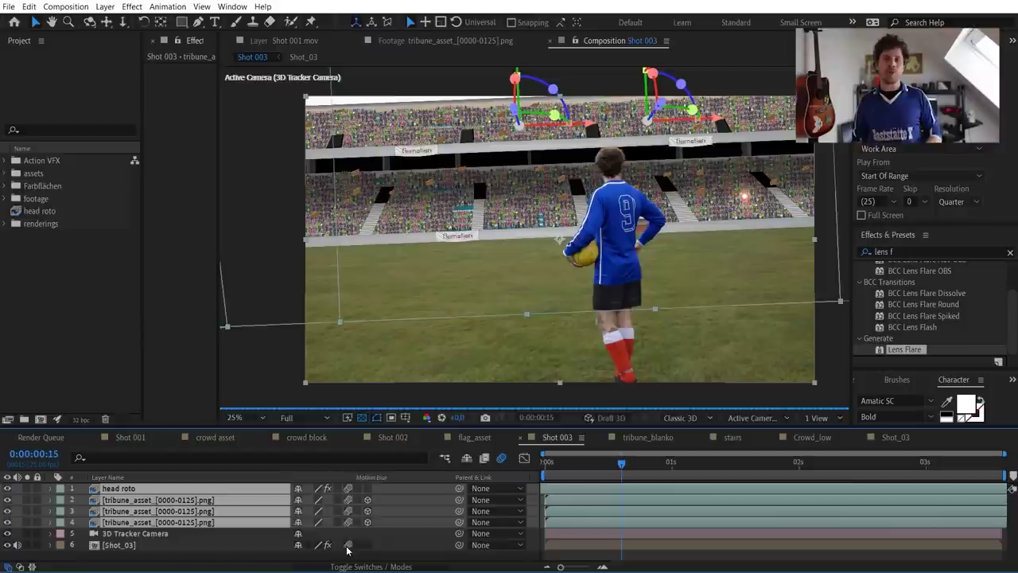
left_click(349, 545)
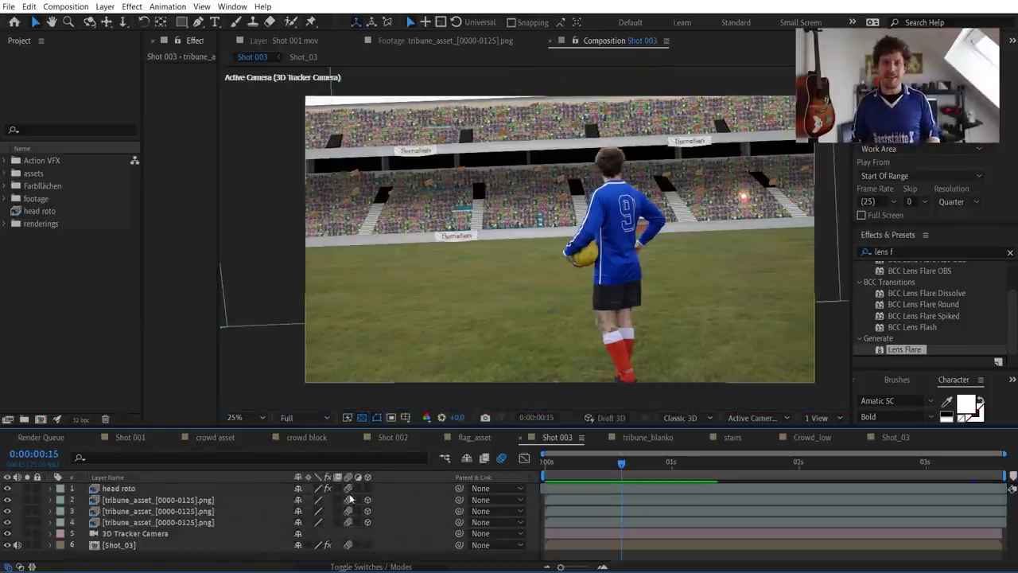